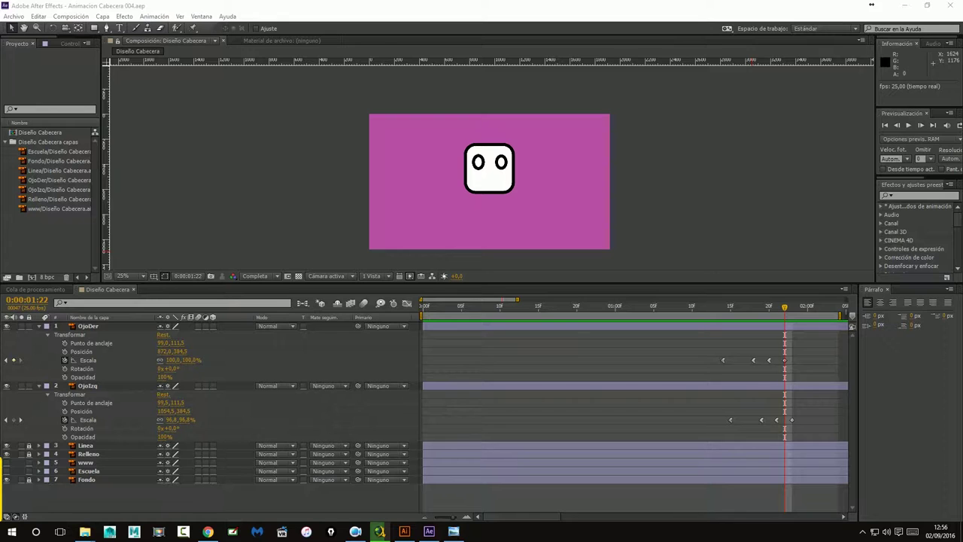
Collapse the OjoIzq and OjoDer eye layers, lock both, and switch on the www layer
{"action": "left_click", "coordinate": [53, 387]}
{"action": "left_click", "coordinate": [41, 386]}
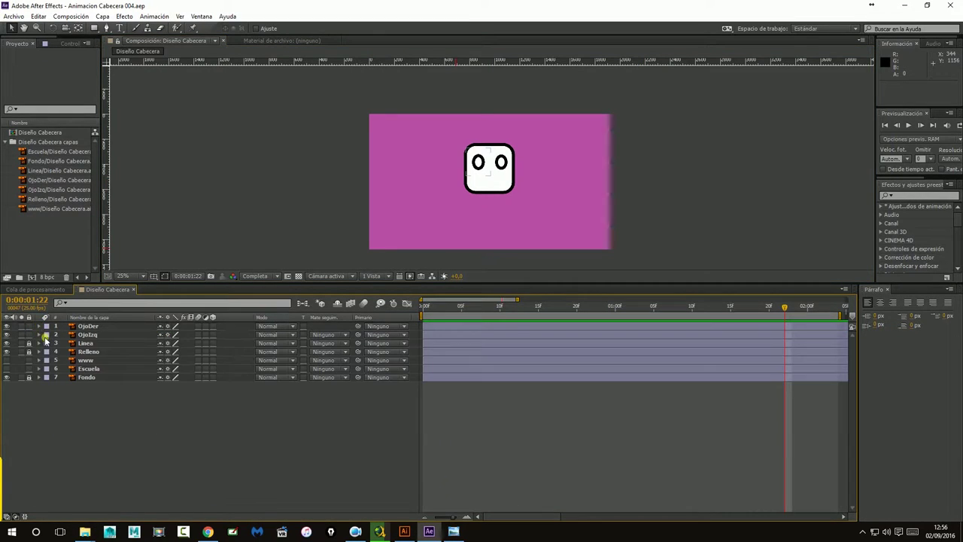
{"action": "left_click", "coordinate": [39, 326]}
{"action": "left_click_drag", "start_coordinate": [31, 328], "coordinate": [29, 335]}
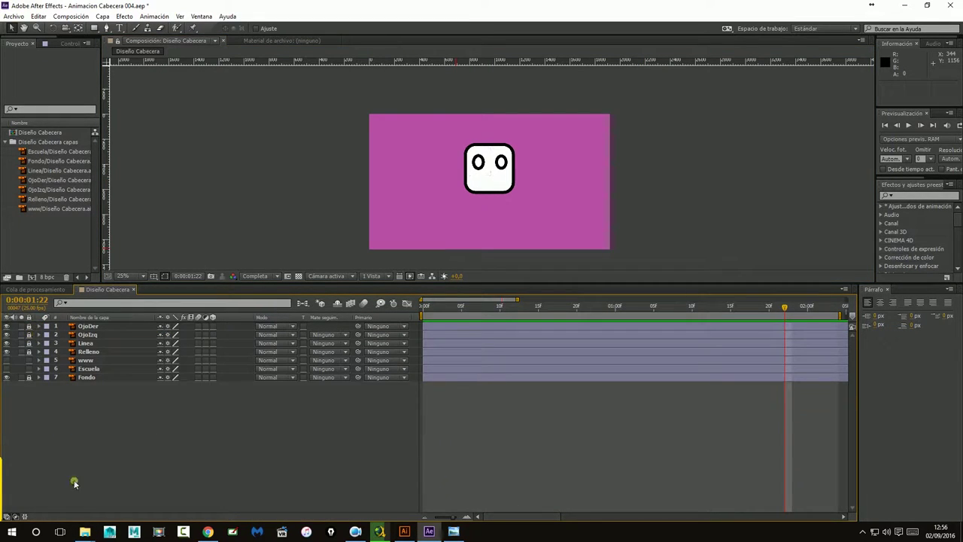
{"action": "left_click", "coordinate": [6, 360]}
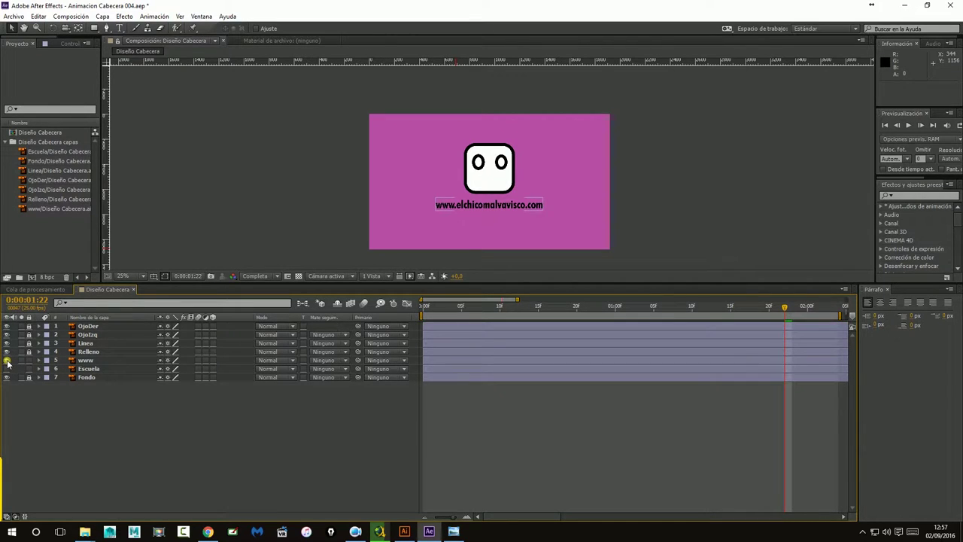
Zoom the composition viewer to 50% and enlarge the viewing area
{"action": "left_click", "coordinate": [89, 361]}
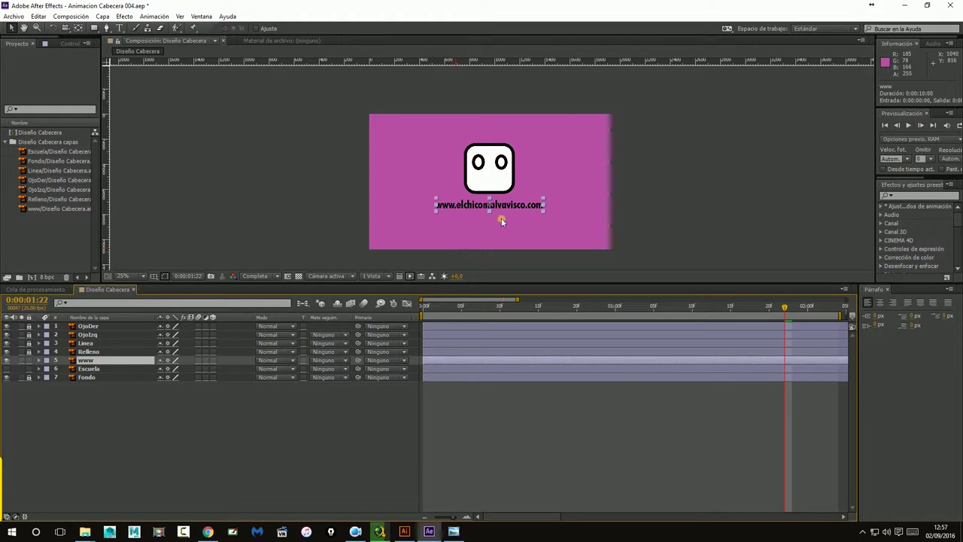
{"action": "key", "text": "period"}
{"action": "left_click_drag", "start_coordinate": [502, 285], "coordinate": [503, 385]}
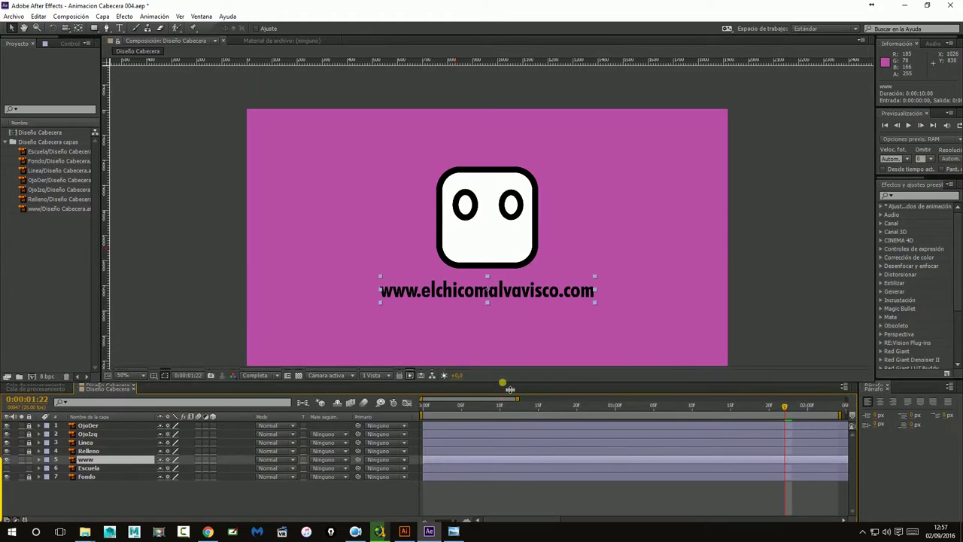
{"action": "left_click_drag", "start_coordinate": [501, 329], "coordinate": [506, 311]}
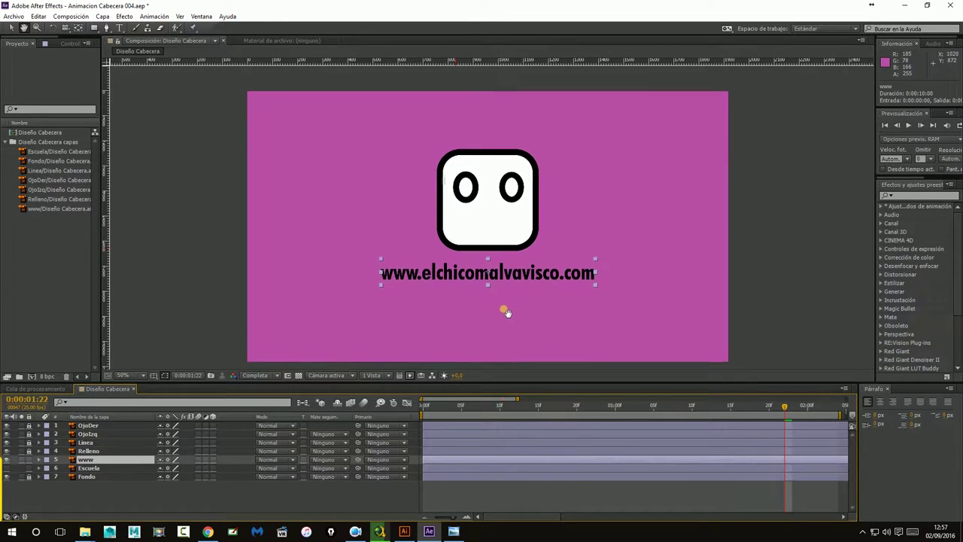
Save the Animacion Cabecera 004.aep project and widen the Effects & Presets panel
{"action": "left_click", "coordinate": [14, 16]}
{"action": "left_click", "coordinate": [28, 98]}
{"action": "left_click", "coordinate": [785, 207]}
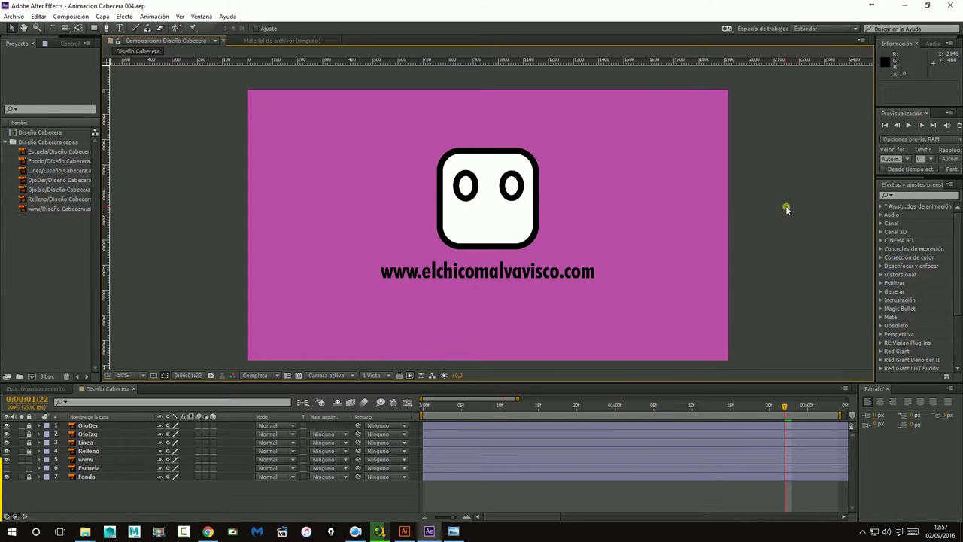
{"action": "left_click_drag", "start_coordinate": [877, 188], "coordinate": [789, 180]}
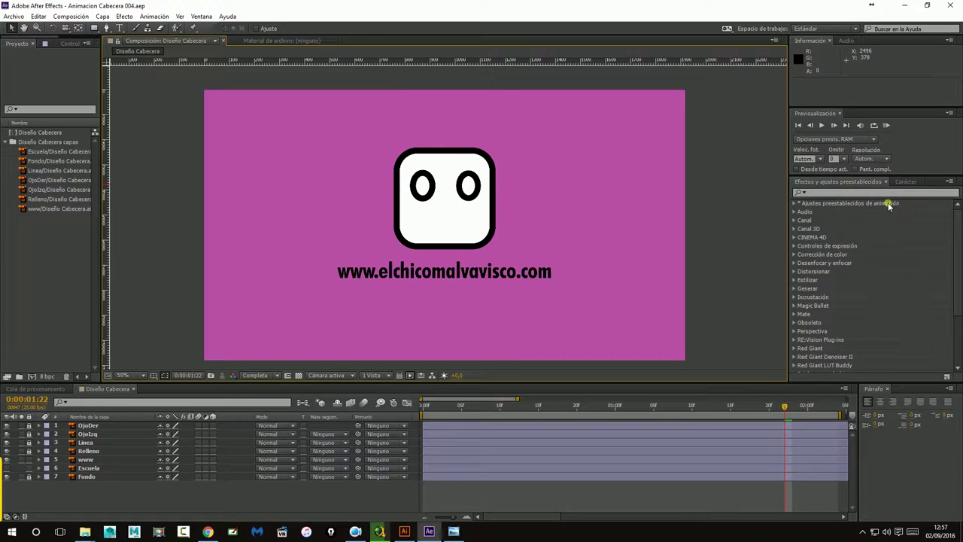
Drag Acercamiento de líneas en 3D from Animation Presets > Text > 3D Text onto the www layer
{"action": "left_click", "coordinate": [794, 203]}
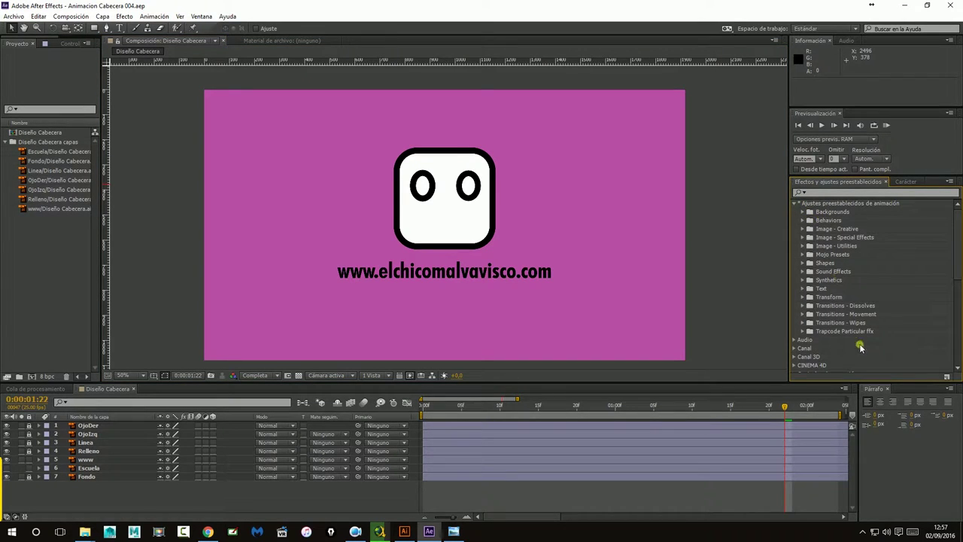
{"action": "left_click", "coordinate": [802, 289]}
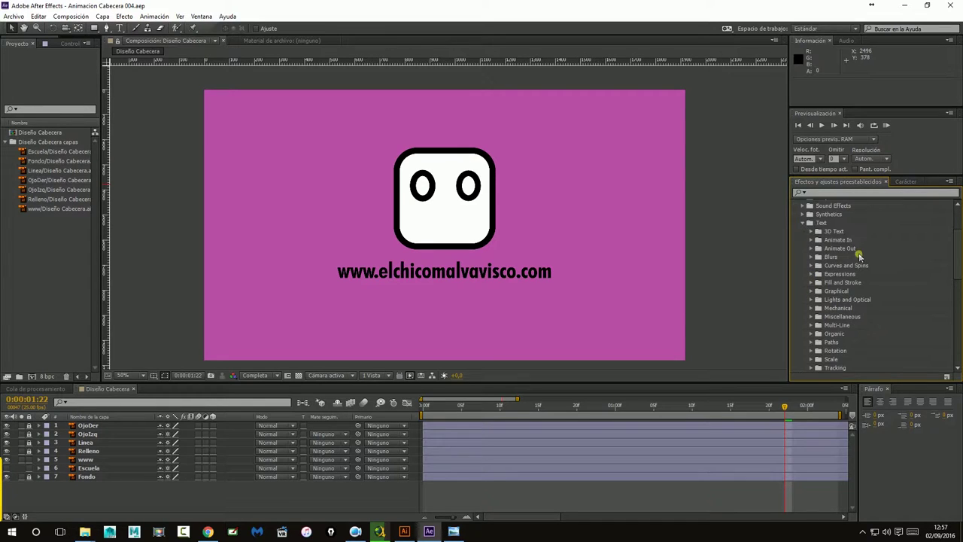
{"action": "scroll", "coordinate": [858, 253], "scroll_direction": "down", "scroll_amount": 2}
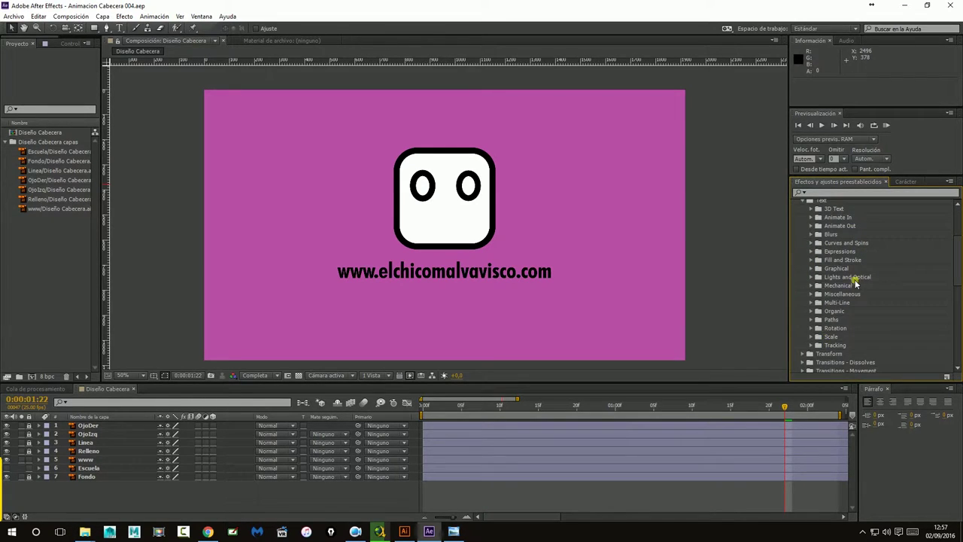
{"action": "left_click", "coordinate": [85, 458]}
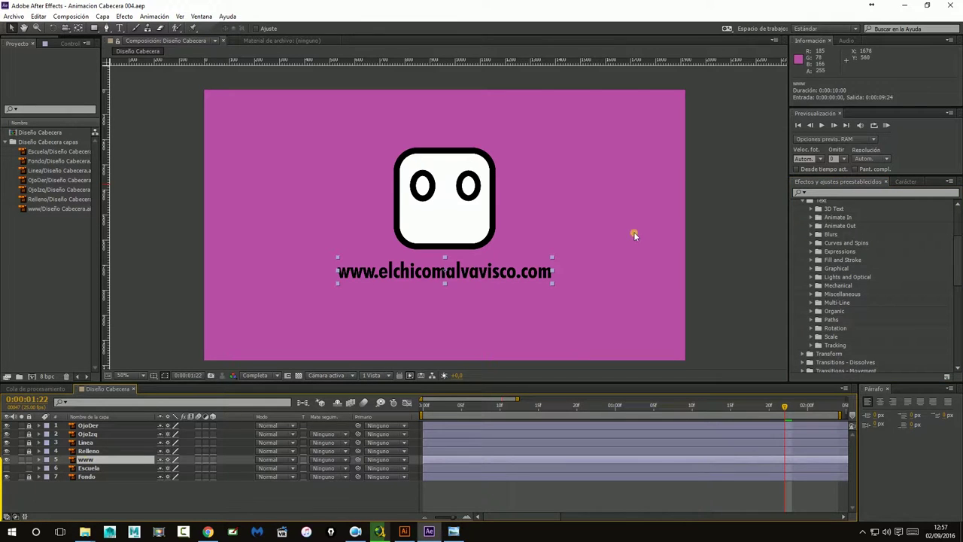
{"action": "left_click", "coordinate": [810, 210]}
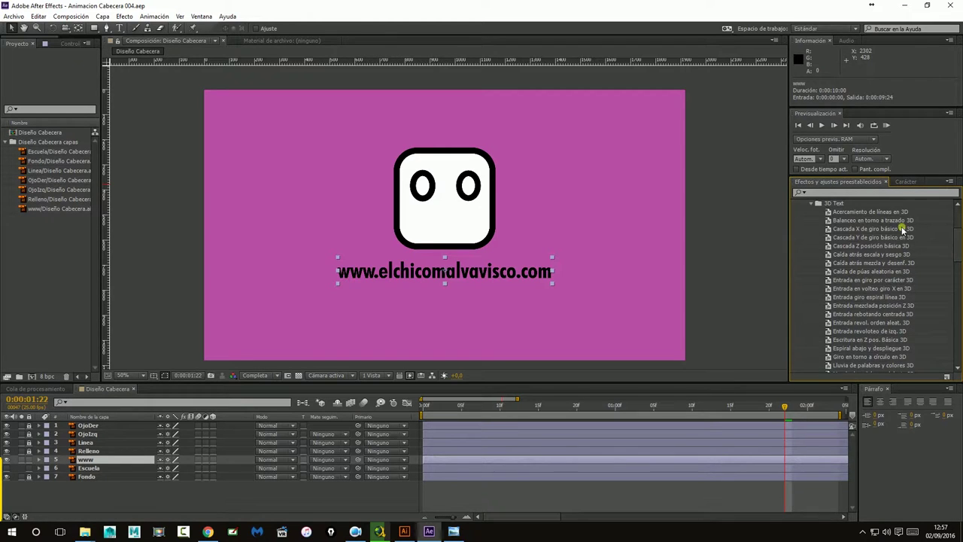
{"action": "left_click", "coordinate": [869, 213]}
{"action": "left_click_drag", "start_coordinate": [869, 213], "coordinate": [489, 461]}
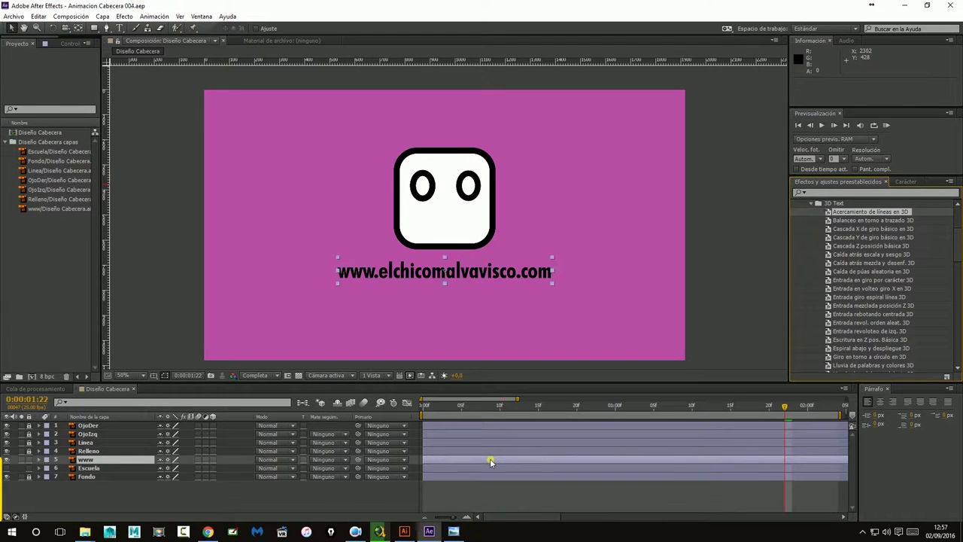
Preview the 3D lines animation from frame 0, undo the preset, and return to the start
{"action": "left_click_drag", "start_coordinate": [784, 406], "coordinate": [424, 406]}
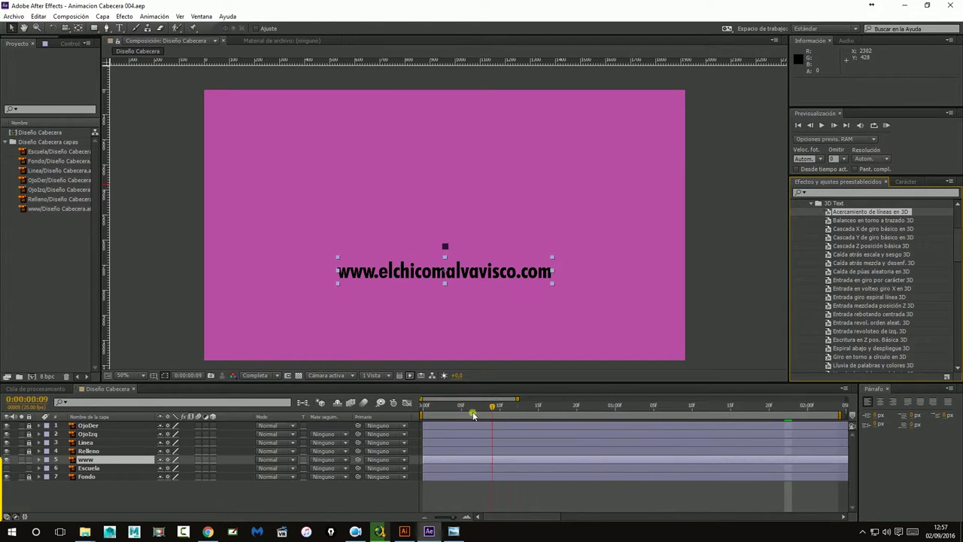
{"action": "key", "text": "ctrl+z"}
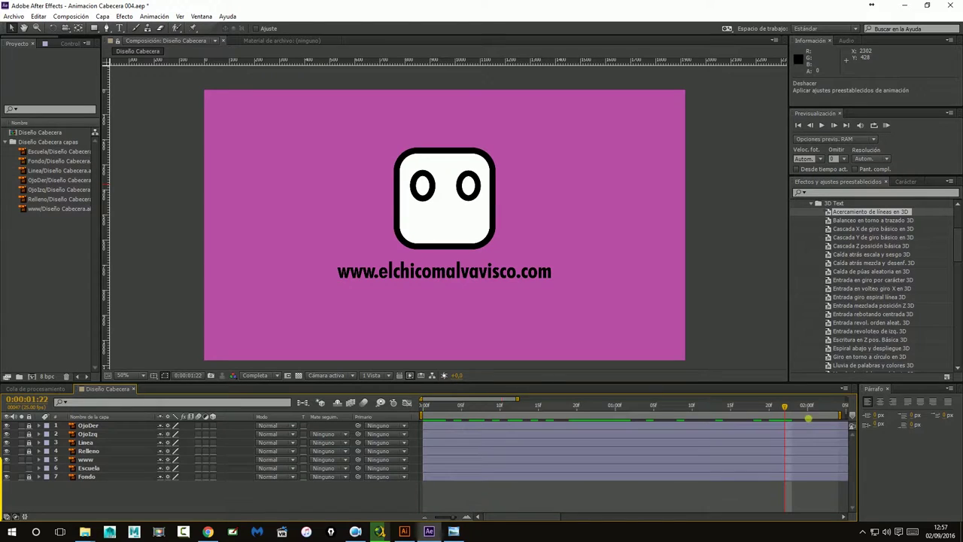
{"action": "mouse_move", "coordinate": [790, 410]}
{"action": "left_mouse_down"}
{"action": "mouse_move", "coordinate": [425, 419]}
{"action": "mouse_move", "coordinate": [746, 403]}
{"action": "left_mouse_up"}
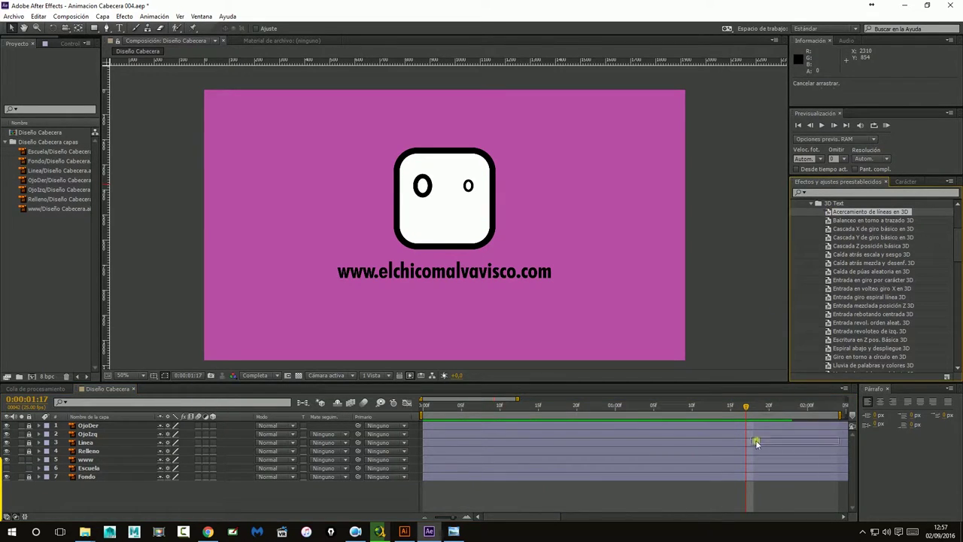
{"action": "left_click_drag", "start_coordinate": [764, 409], "coordinate": [88, 460]}
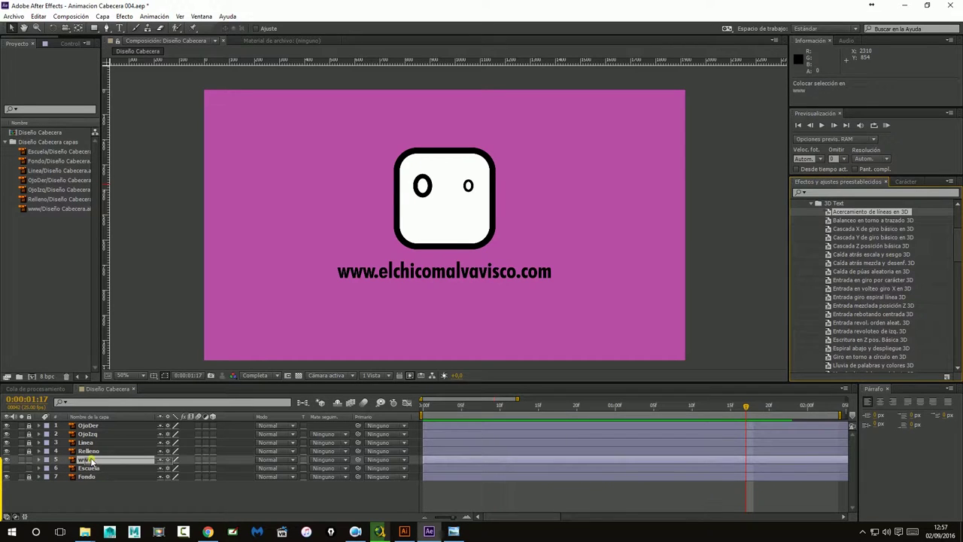
Extend the work area end to 0:00:05:23 and zoom the timeline out to seven seconds
{"action": "left_click", "coordinate": [88, 460]}
{"action": "left_click", "coordinate": [540, 516]}
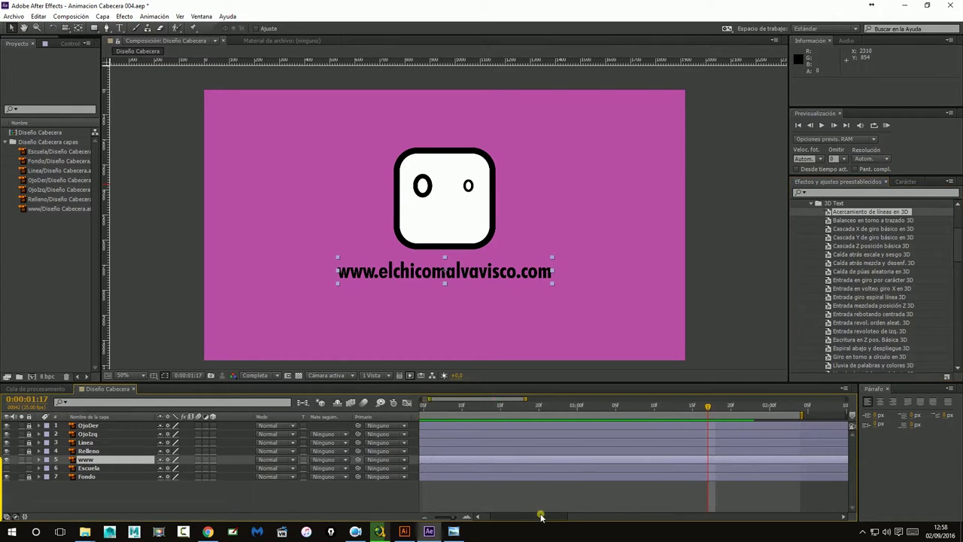
{"action": "left_click_drag", "start_coordinate": [540, 516], "coordinate": [560, 506]}
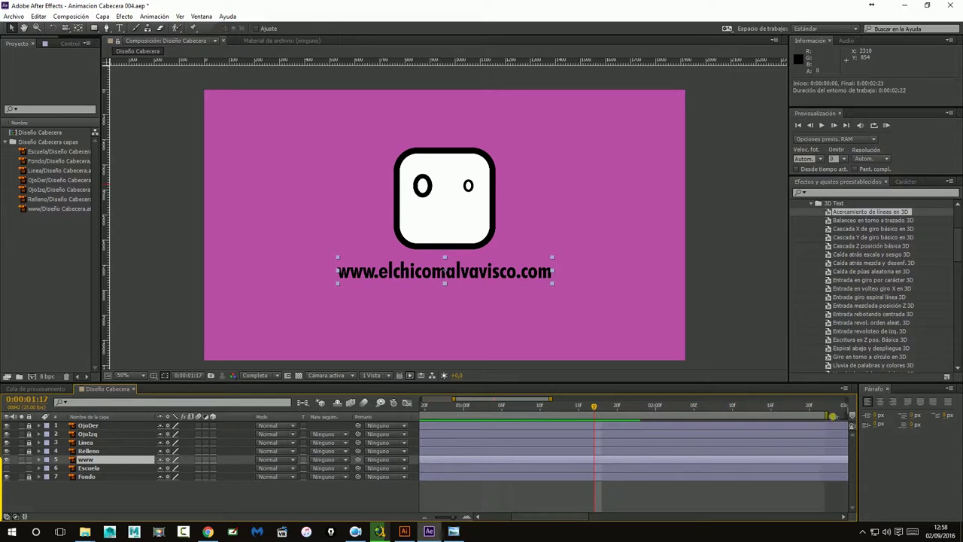
{"action": "left_click_drag", "start_coordinate": [689, 412], "coordinate": [843, 415]}
{"action": "left_click_drag", "start_coordinate": [652, 522], "coordinate": [426, 519]}
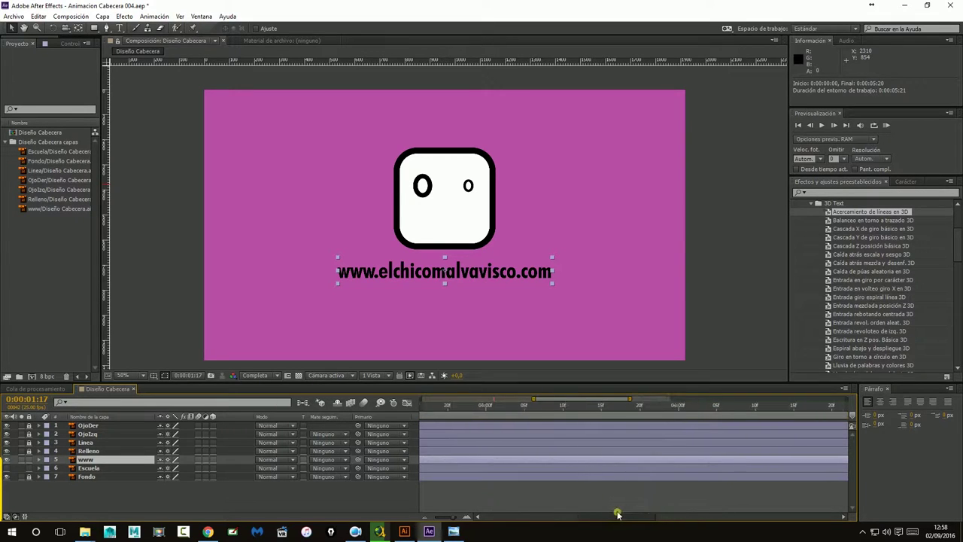
{"action": "left_click", "coordinate": [425, 517]}
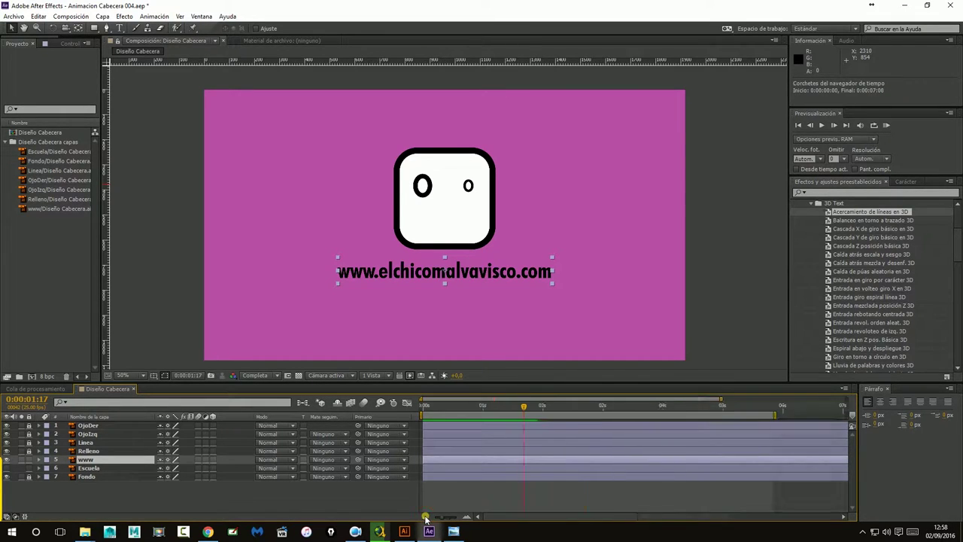
Reveal the www layer's Transform properties and apply Balanceo en torno a trazado 3D to it
{"action": "left_click", "coordinate": [39, 461]}
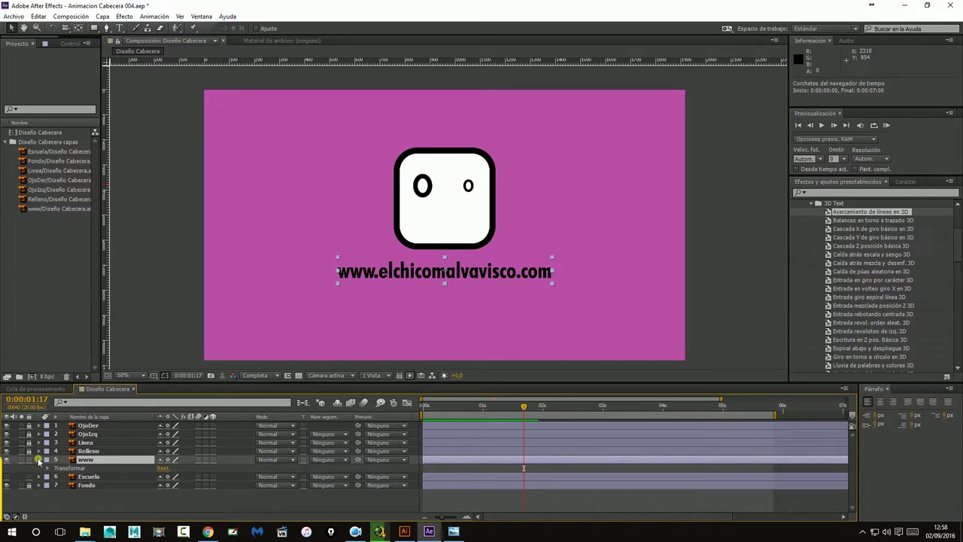
{"action": "left_click", "coordinate": [44, 466]}
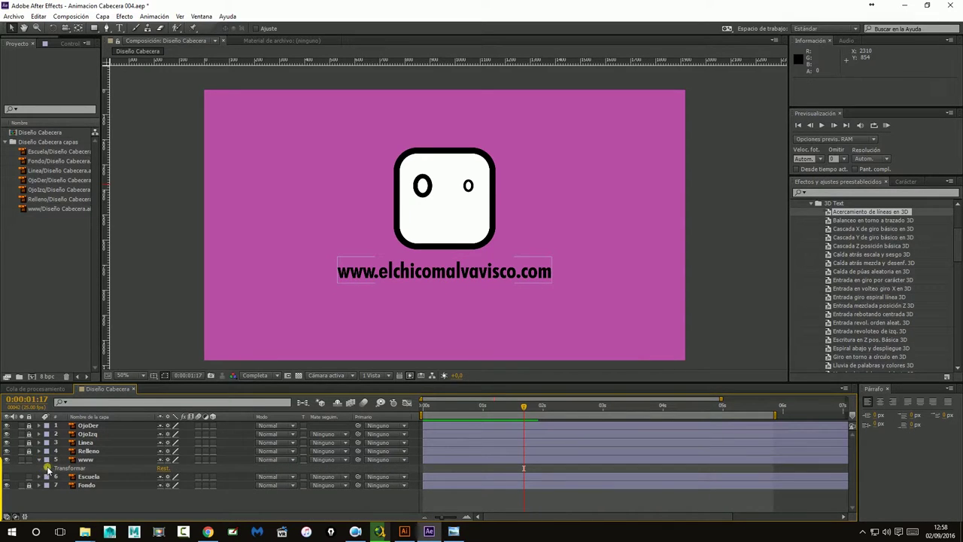
{"action": "left_click", "coordinate": [47, 467]}
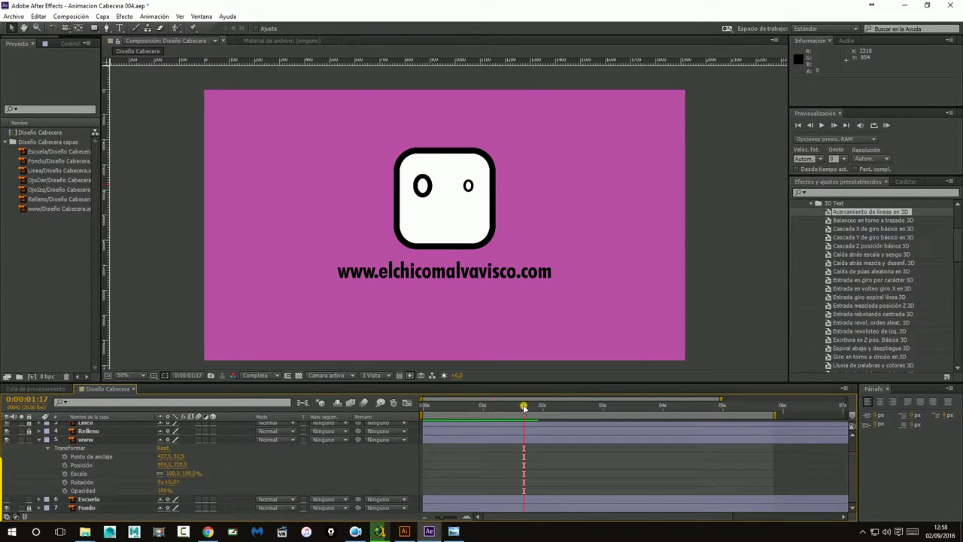
{"action": "left_click_drag", "start_coordinate": [524, 407], "coordinate": [540, 413]}
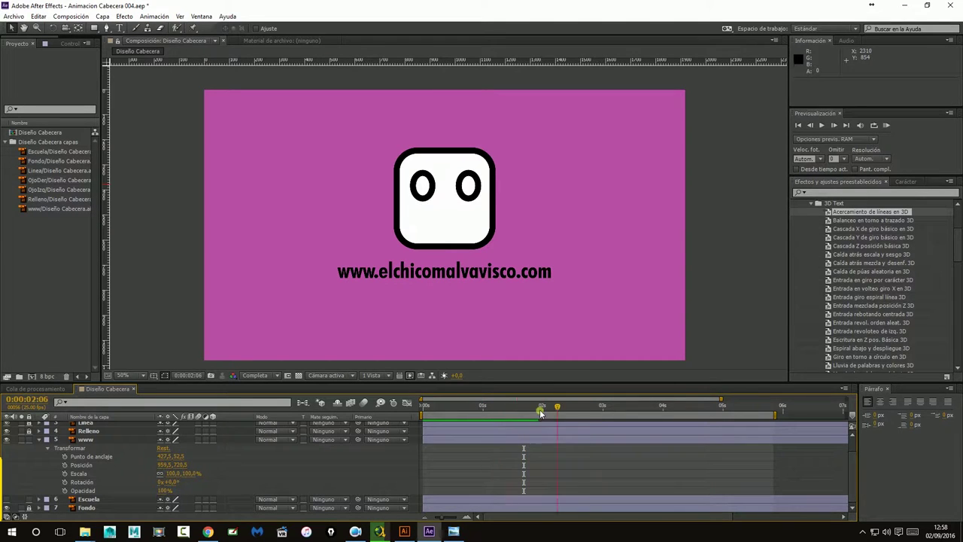
{"action": "key", "text": "ctrl+z"}
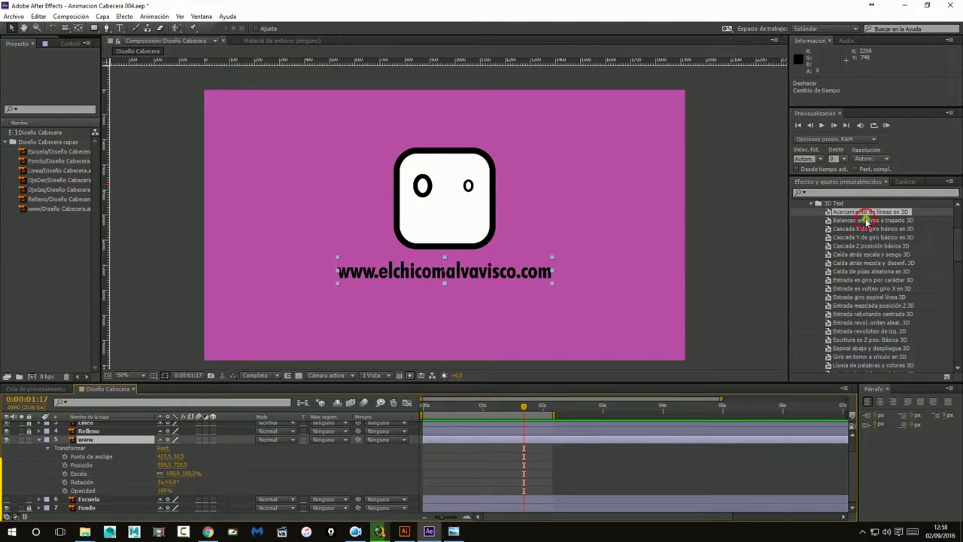
{"action": "mouse_move", "coordinate": [866, 220]}
{"action": "left_mouse_down"}
{"action": "mouse_move", "coordinate": [541, 441]}
{"action": "mouse_move", "coordinate": [442, 410]}
{"action": "left_mouse_up"}
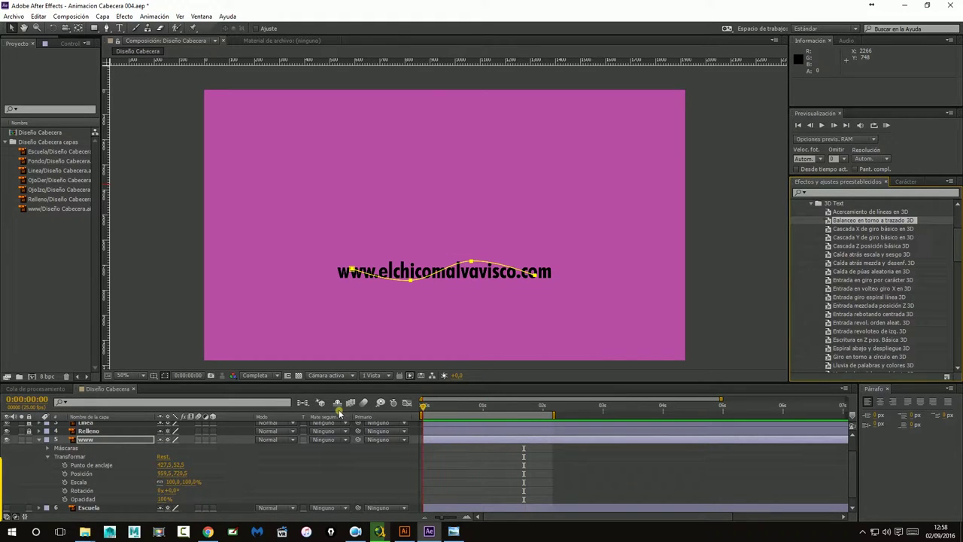
{"action": "key", "text": "space"}
{"action": "key", "text": "ctrl+z"}
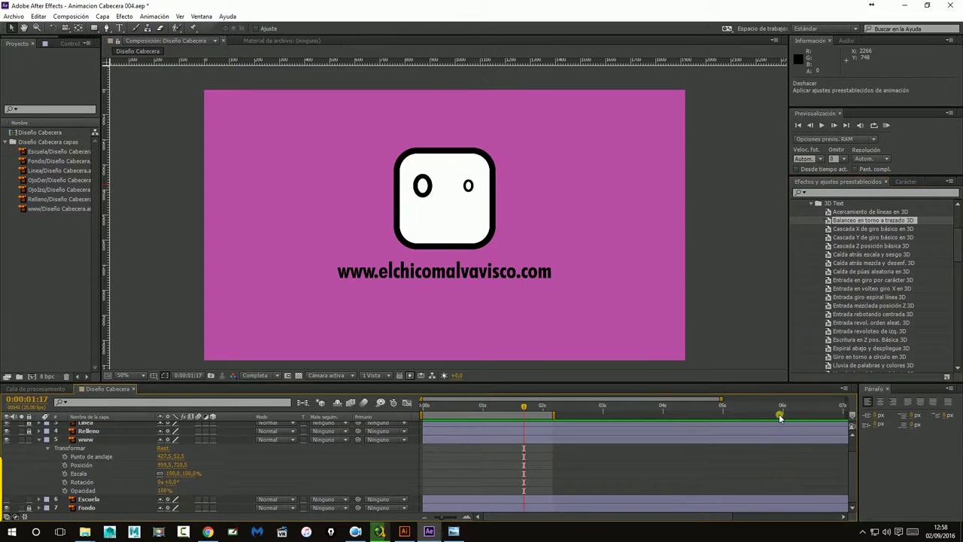
{"action": "scroll", "coordinate": [843, 225], "scroll_direction": "down", "scroll_amount": 2}
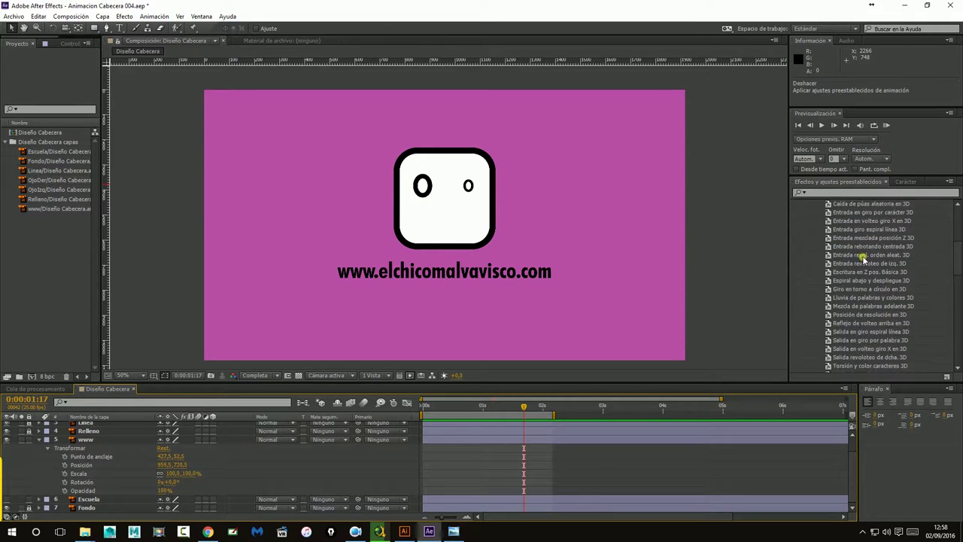
{"action": "scroll", "coordinate": [828, 221], "scroll_direction": "up", "scroll_amount": 2}
{"action": "left_click", "coordinate": [811, 203]}
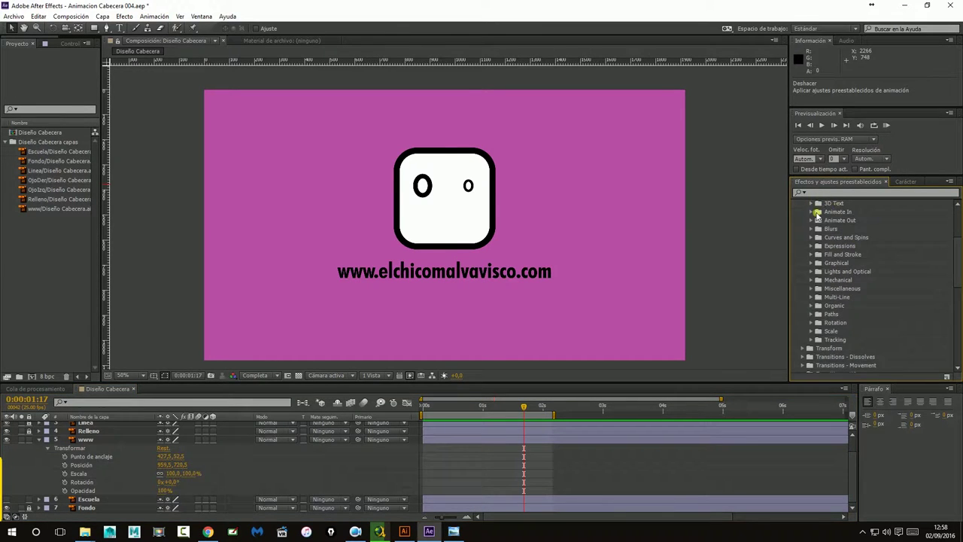
{"action": "left_click", "coordinate": [811, 212]}
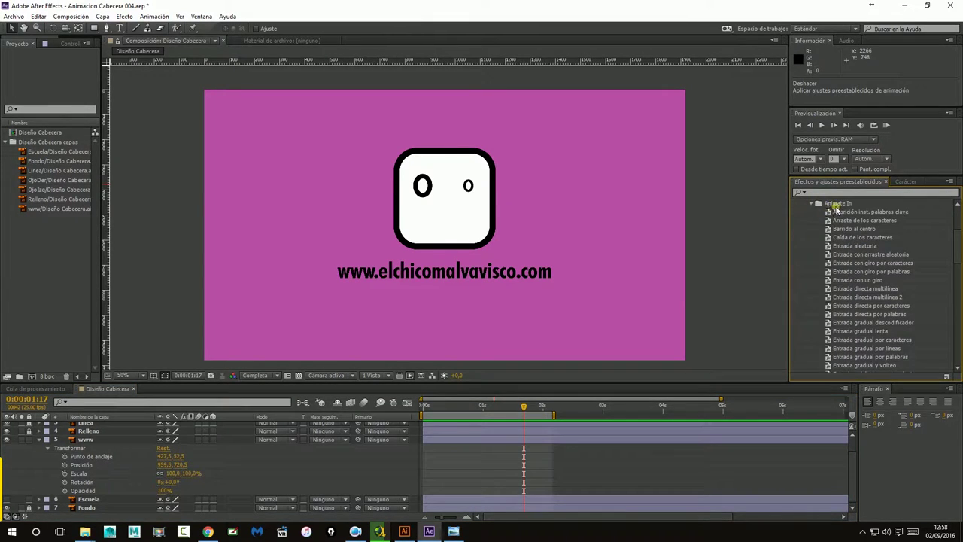
{"action": "left_click", "coordinate": [842, 214]}
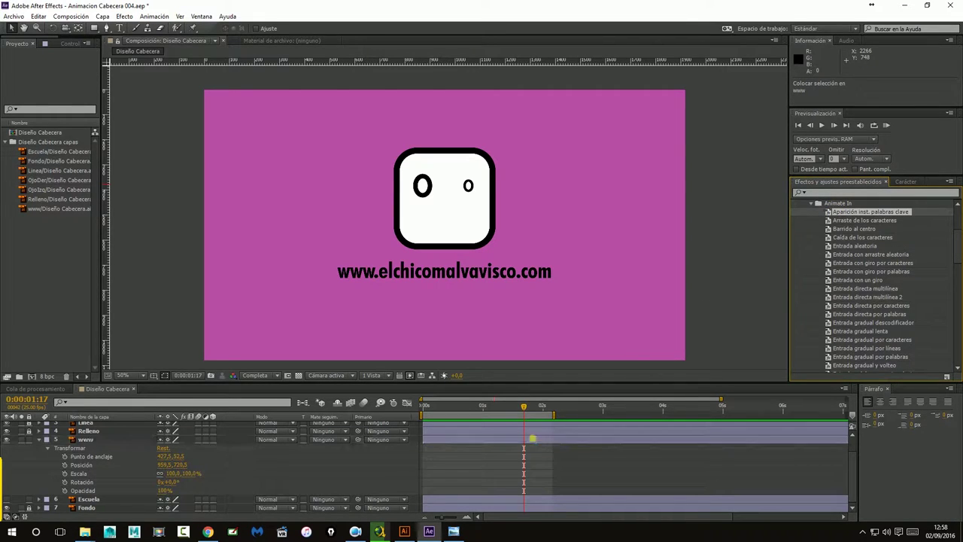
{"action": "mouse_move", "coordinate": [842, 215]}
{"action": "left_mouse_down"}
{"action": "mouse_move", "coordinate": [530, 440]}
{"action": "mouse_move", "coordinate": [487, 432]}
{"action": "mouse_move", "coordinate": [501, 432]}
{"action": "left_mouse_up"}
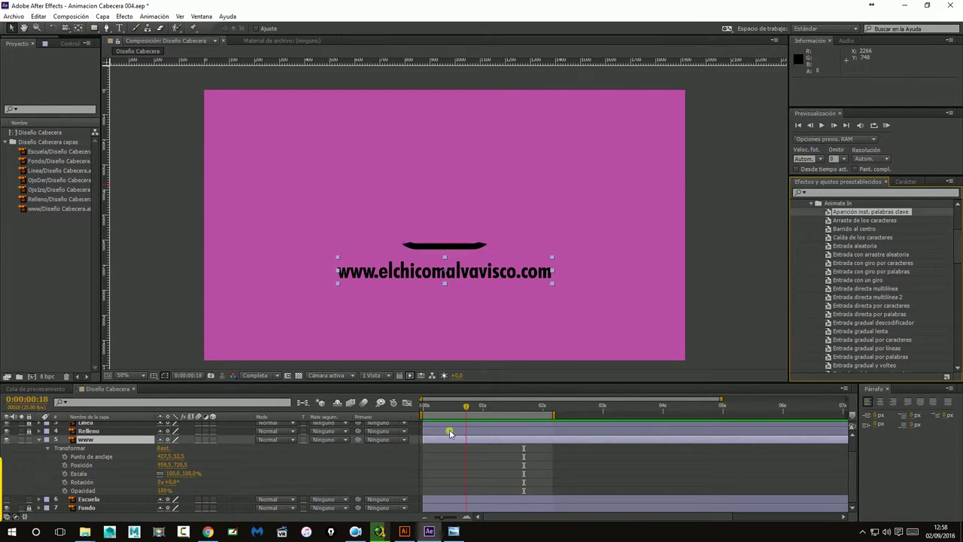
{"action": "key", "text": "ctrl+z"}
{"action": "key", "text": "space"}
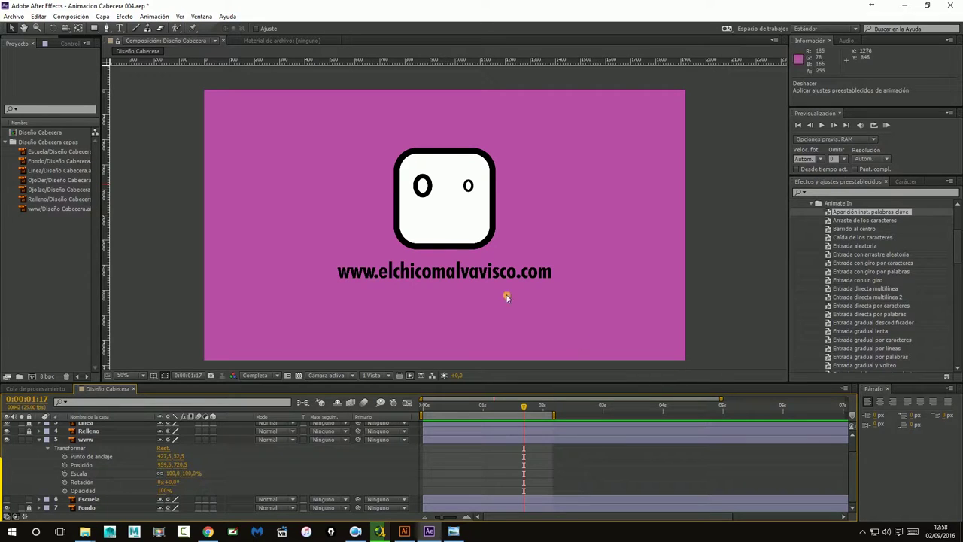
{"action": "left_click", "coordinate": [376, 276]}
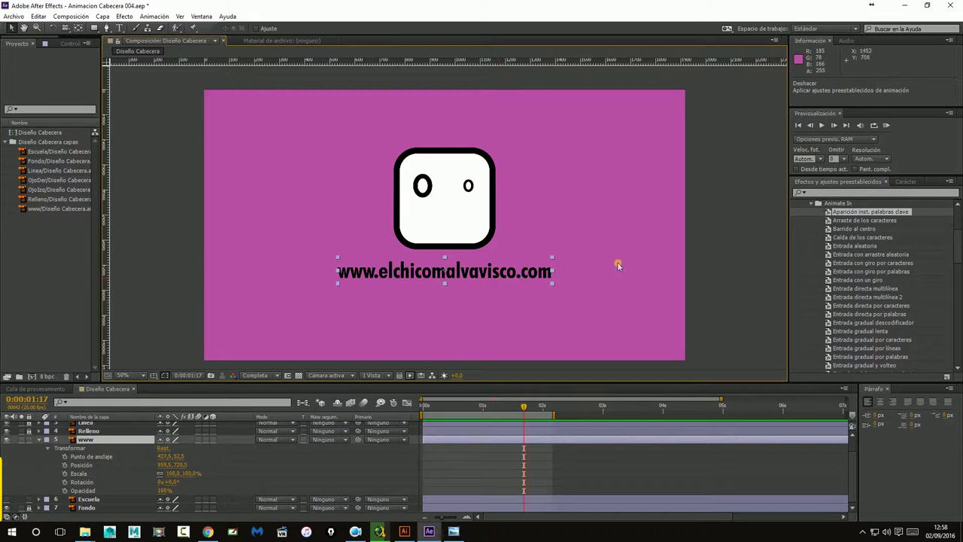
{"action": "left_click", "coordinate": [722, 251]}
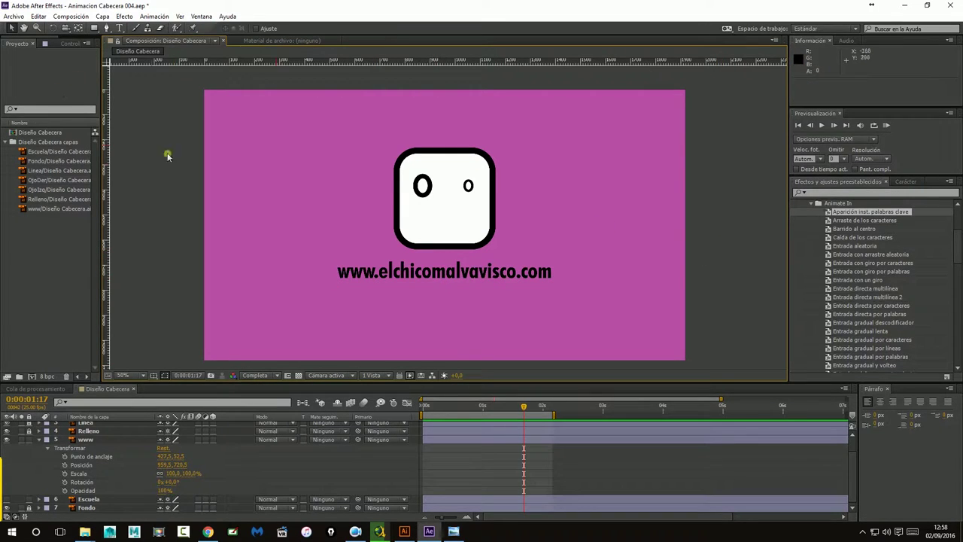
{"action": "left_click", "coordinate": [38, 440]}
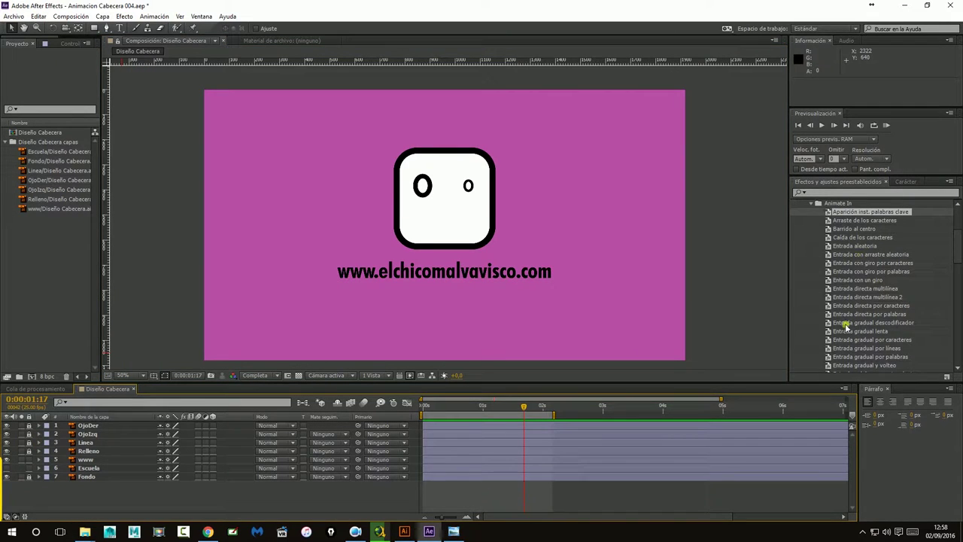
{"action": "left_click", "coordinate": [700, 295]}
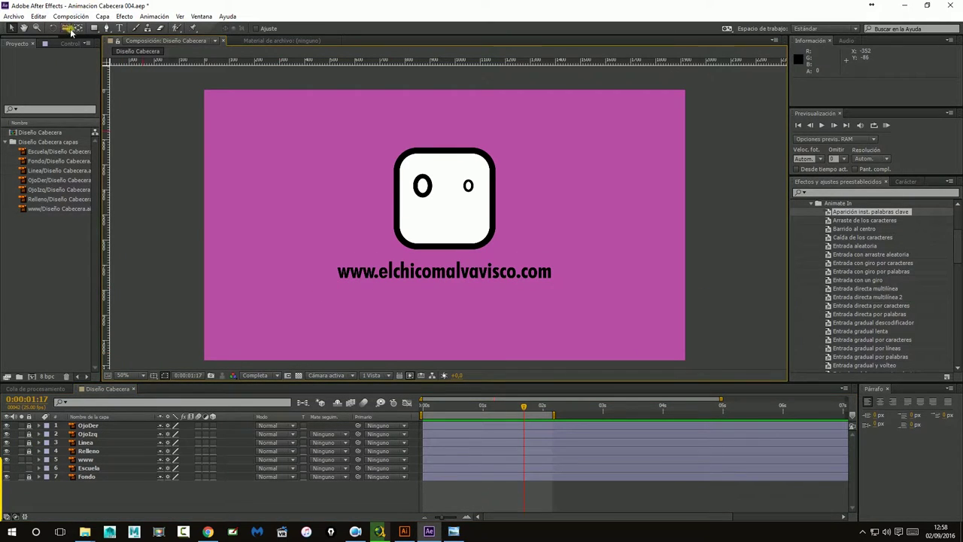
{"action": "left_click", "coordinate": [121, 29]}
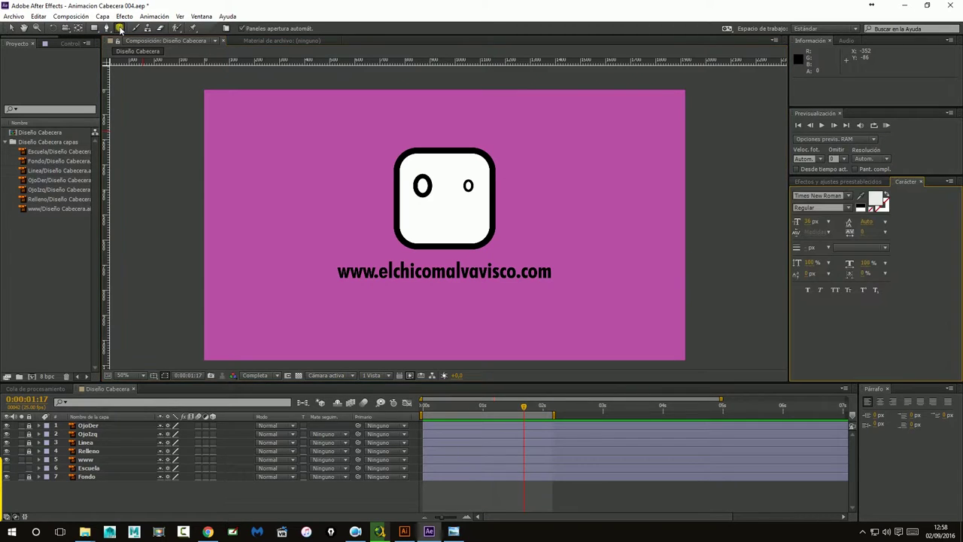
{"action": "left_click", "coordinate": [337, 299]}
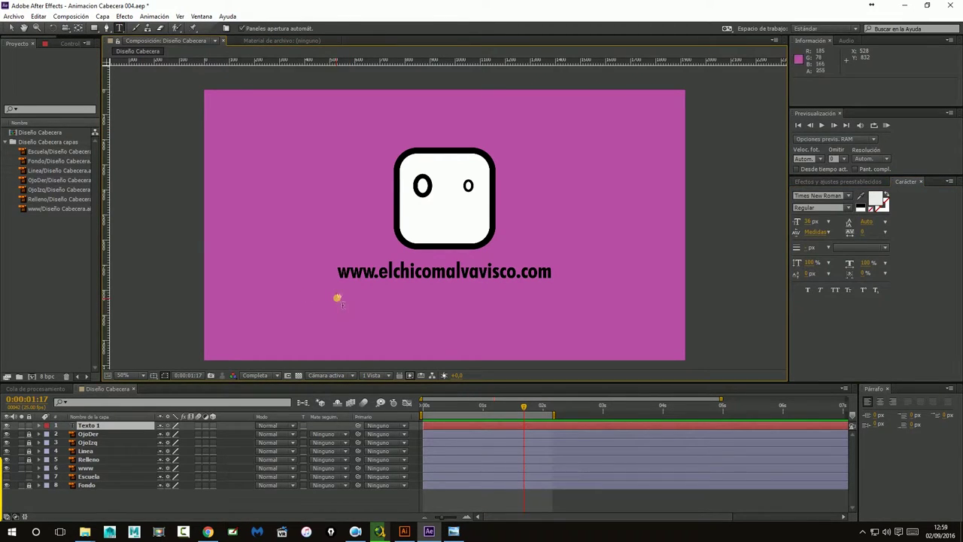
{"action": "type", "text": "www.el"}
{"action": "type", "text": "chicomal"}
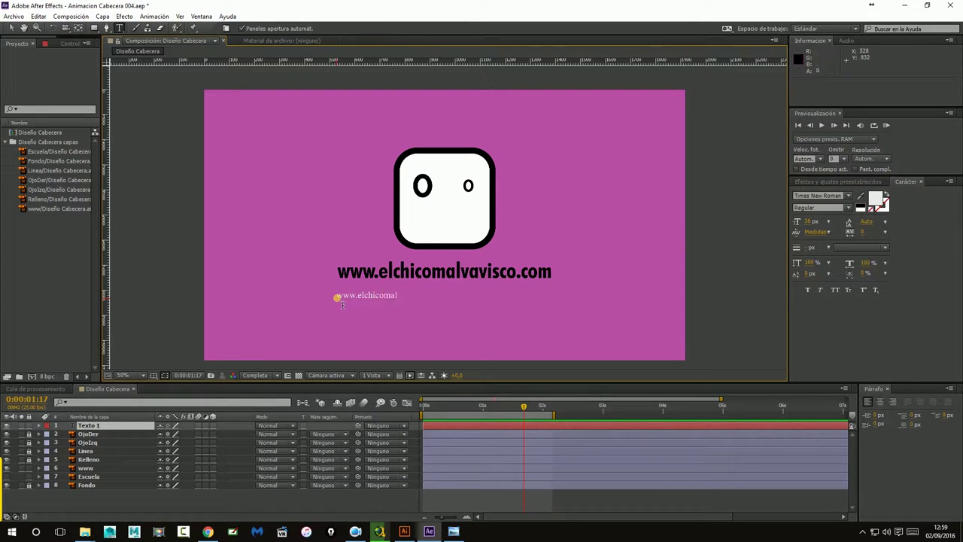
{"action": "type", "text": "vavisco.c"}
{"action": "type", "text": "om"}
{"action": "left_click", "coordinate": [11, 27]}
{"action": "left_click_drag", "start_coordinate": [392, 297], "coordinate": [404, 298]}
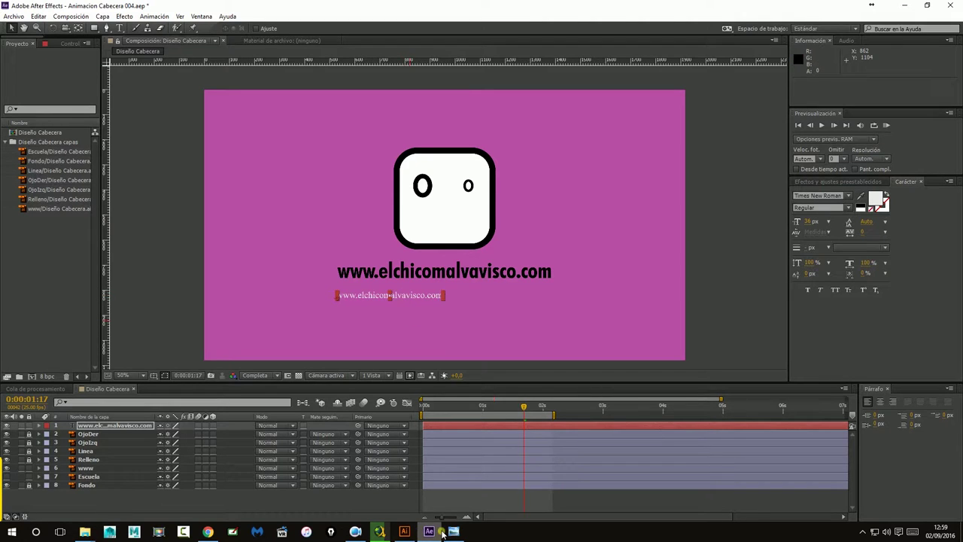
Check the original URL's font in the Illustrator design, then return to After Effects
{"action": "left_click", "coordinate": [405, 531]}
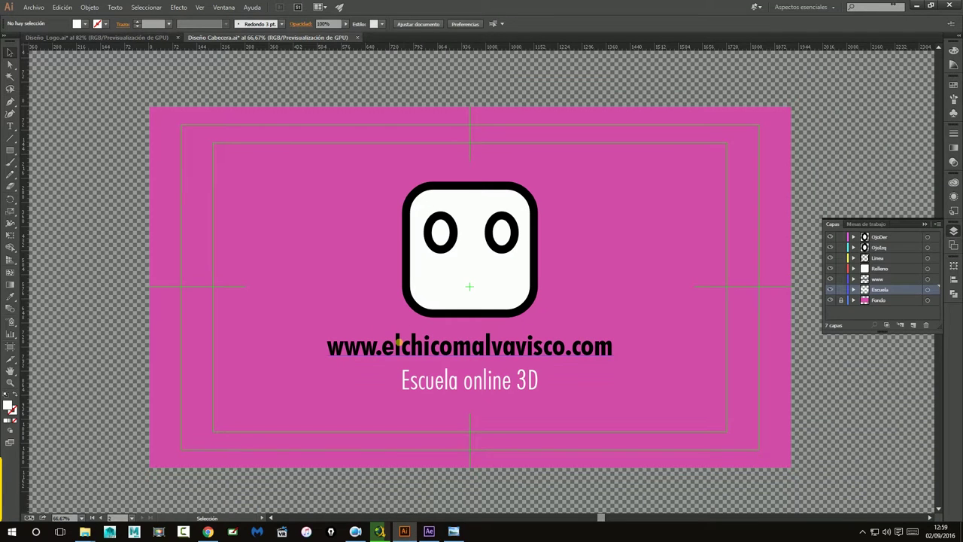
{"action": "left_click", "coordinate": [400, 345]}
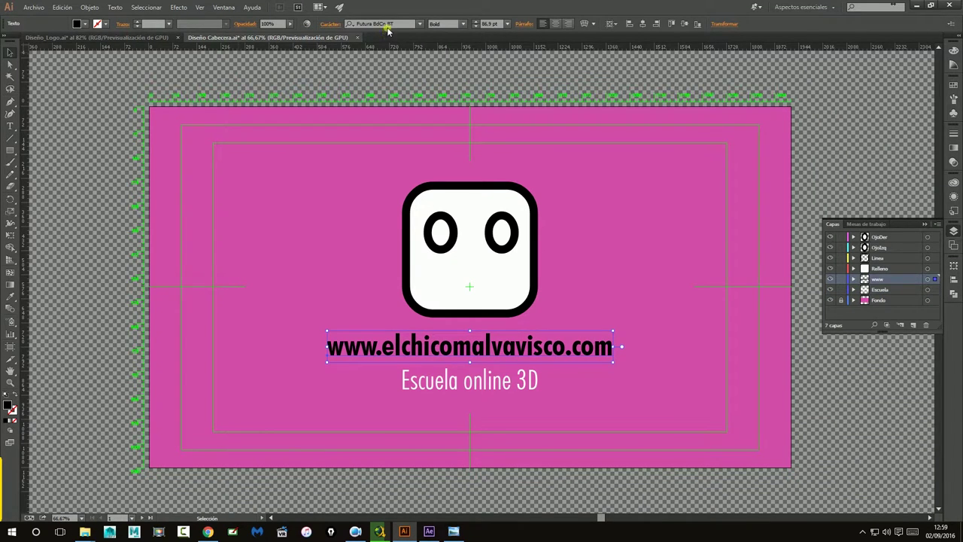
{"action": "left_click", "coordinate": [388, 25]}
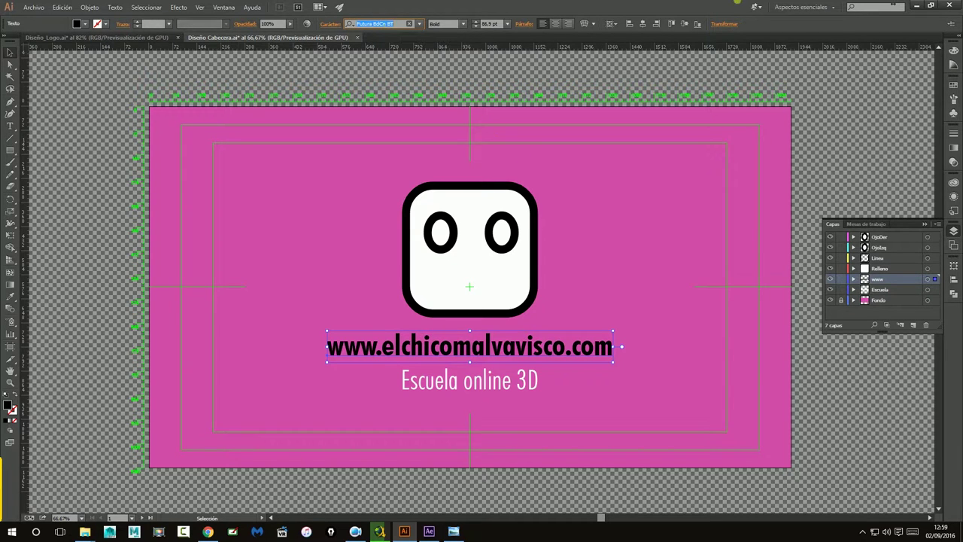
{"action": "left_click", "coordinate": [916, 6]}
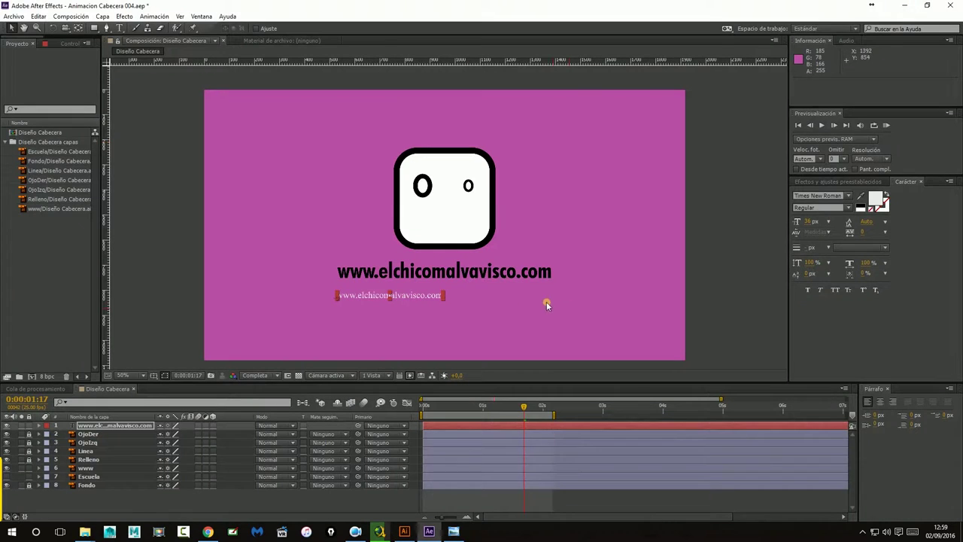
Set the new URL text's font to Futura BdCn BT Bold
{"action": "left_click", "coordinate": [437, 300]}
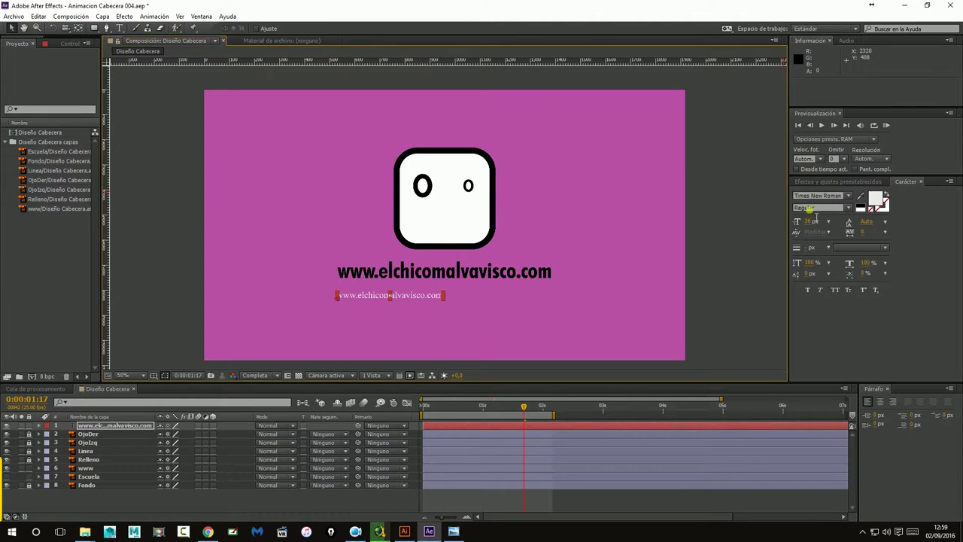
{"action": "type", "text": "fu"}
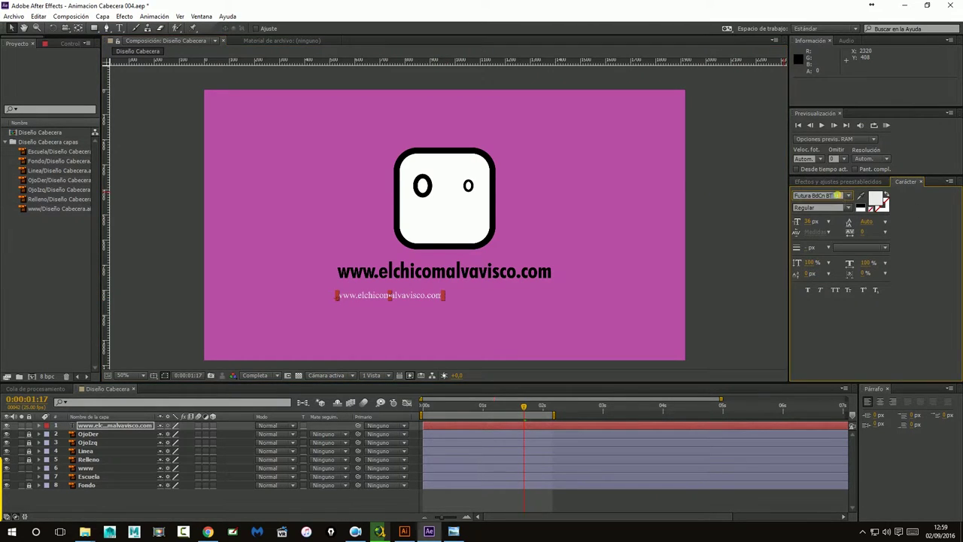
{"action": "key", "text": "Return"}
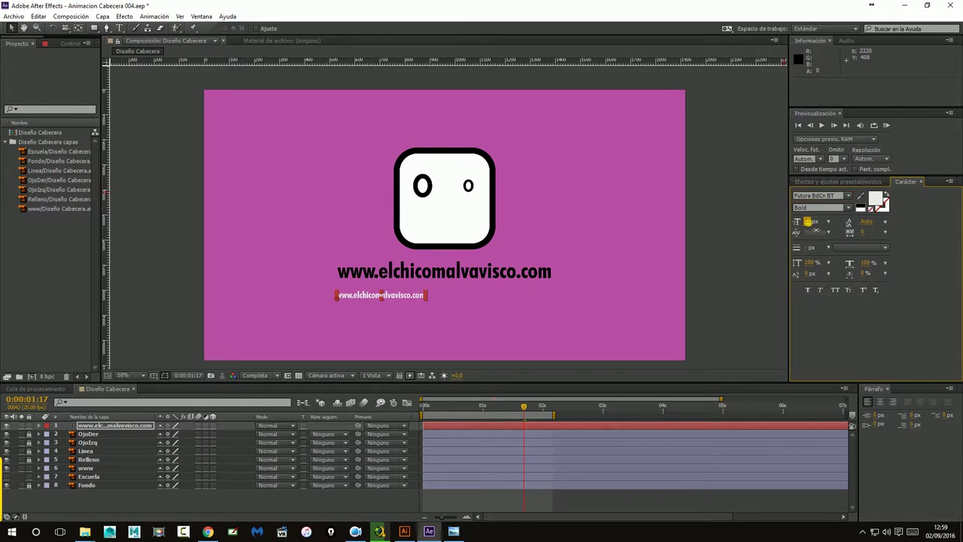
Look up the original URL's font size in Illustrator
{"action": "left_click", "coordinate": [405, 532]}
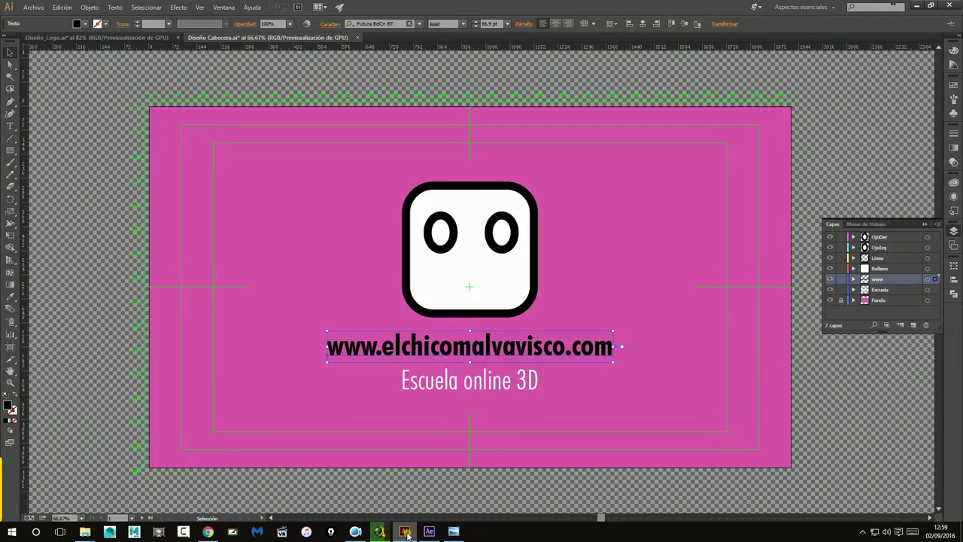
{"action": "left_click", "coordinate": [489, 23]}
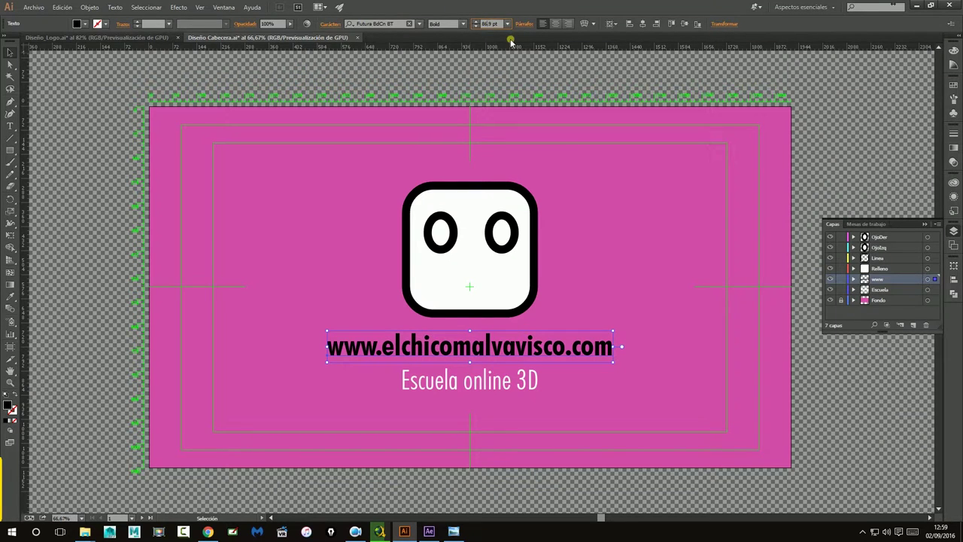
{"action": "double_click", "coordinate": [493, 24]}
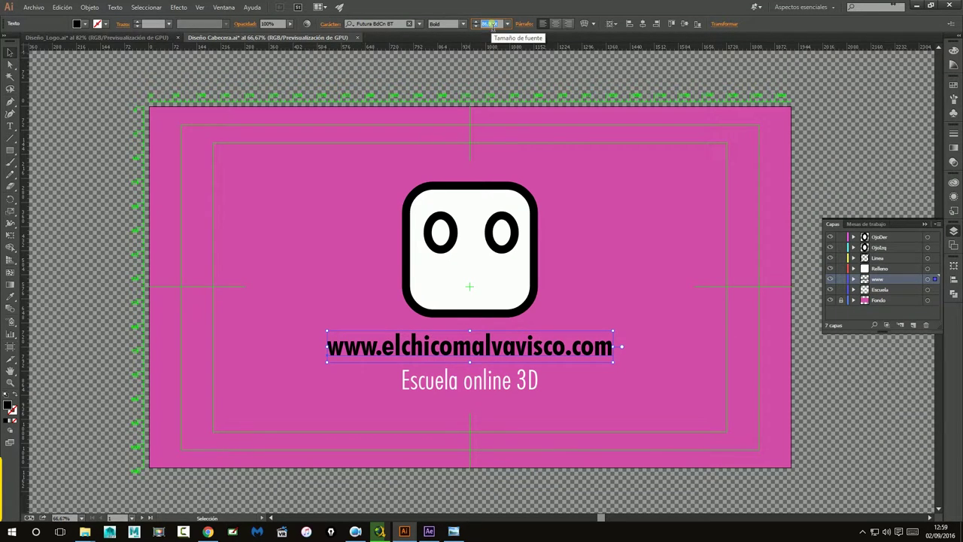
Set the new URL text's size to 86.9 px and open its text colour picker
{"action": "left_click", "coordinate": [915, 5]}
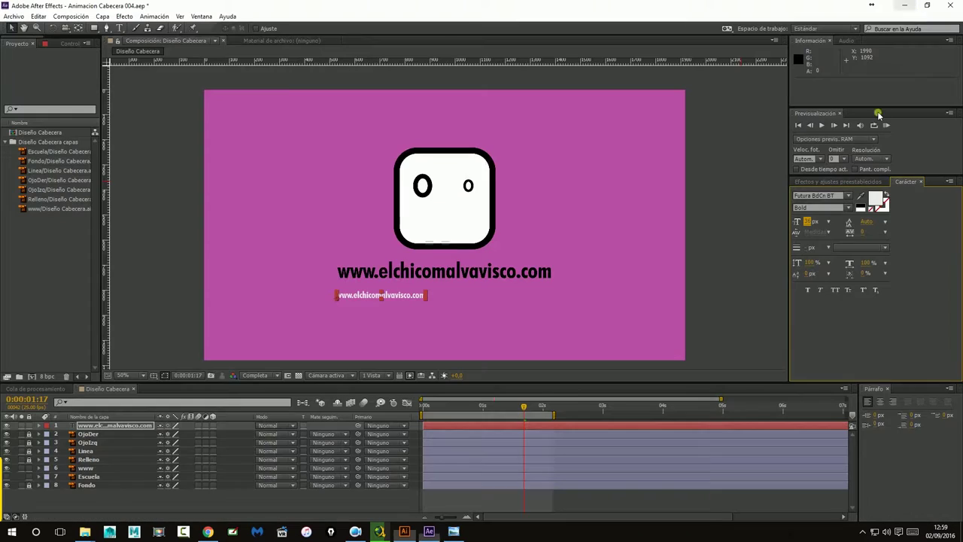
{"action": "left_click", "coordinate": [811, 221]}
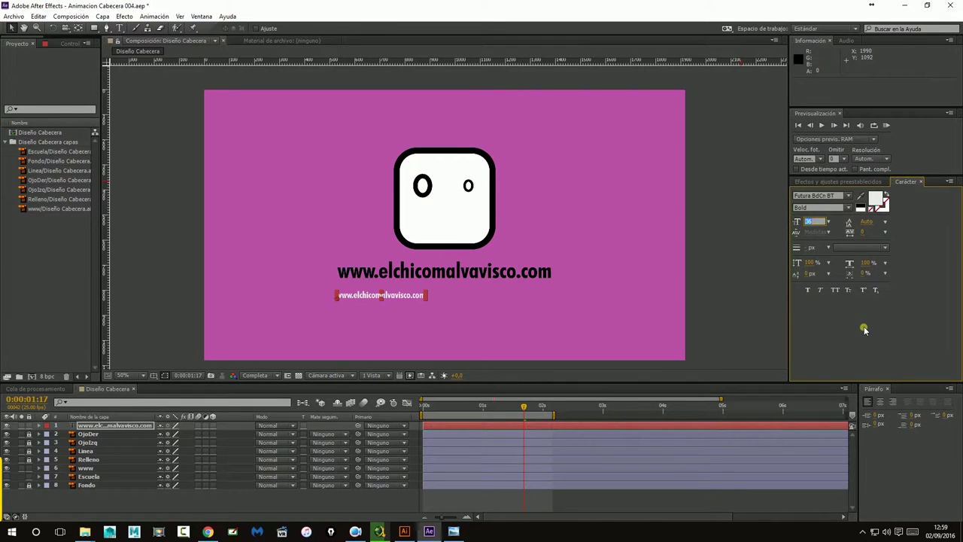
{"action": "type", "text": "36"}
{"action": "key", "text": "Return"}
{"action": "key", "text": "Return"}
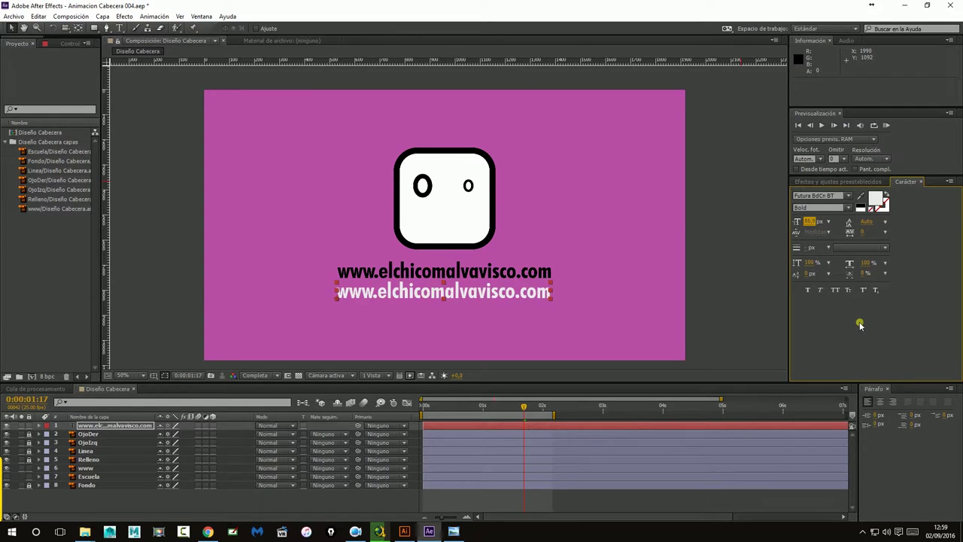
{"action": "left_click", "coordinate": [531, 297]}
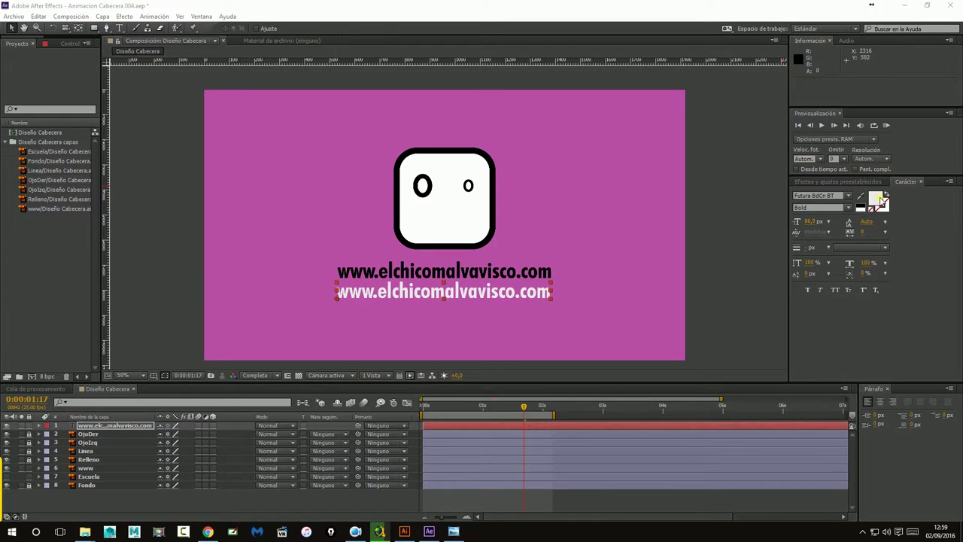
{"action": "left_click", "coordinate": [879, 198]}
Make the duplicate URL black (000000) and nudge it up to overlap the original line exactly
{"action": "left_click_drag", "start_coordinate": [692, 219], "coordinate": [750, 291]}
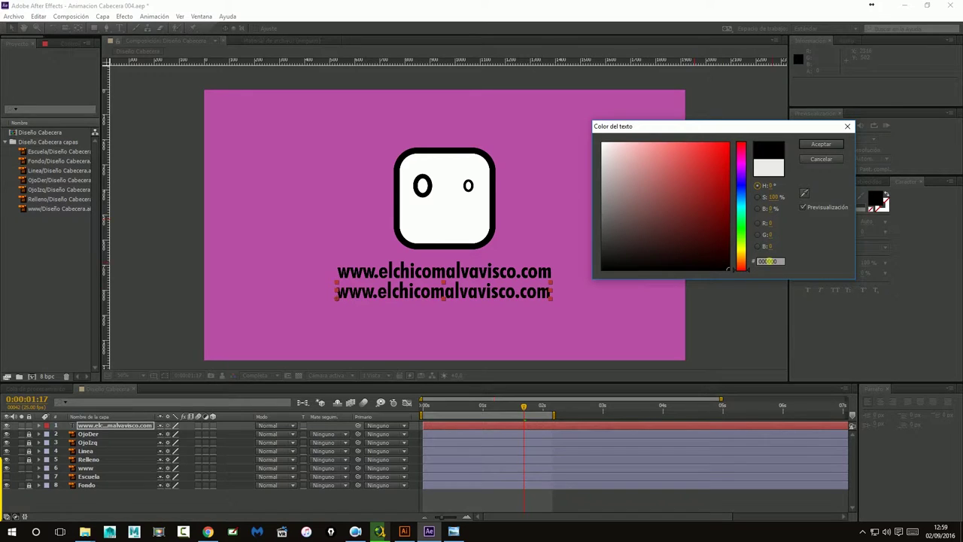
{"action": "left_click", "coordinate": [821, 144]}
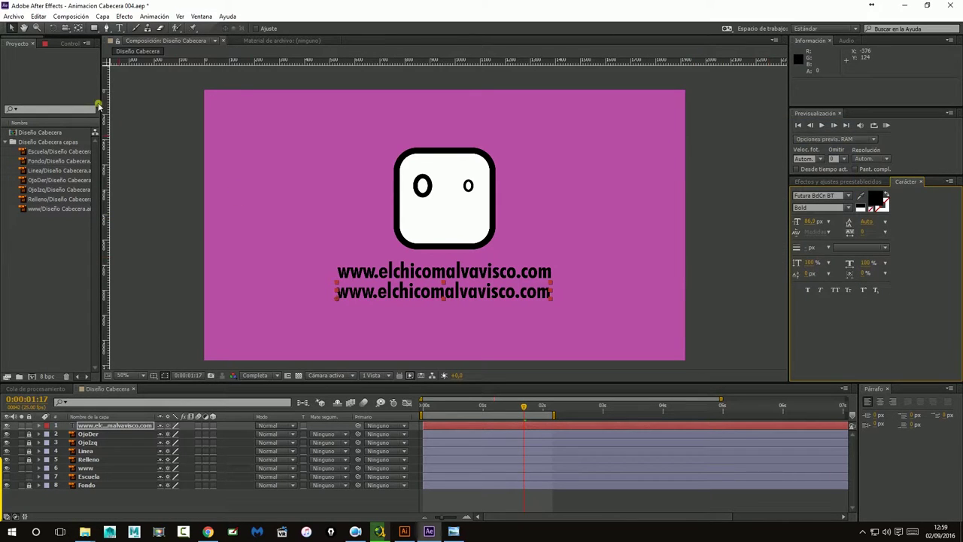
{"action": "left_click_drag", "start_coordinate": [447, 295], "coordinate": [447, 295]}
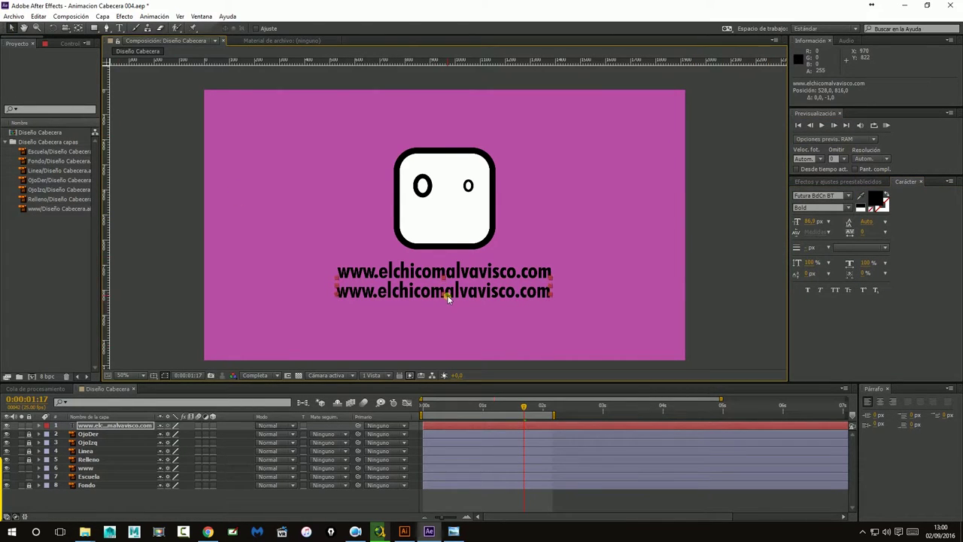
{"action": "key", "text": "shift+Up"}
{"action": "key", "text": "shift+Up"}
{"action": "key", "text": "shift+Up"}
{"action": "key", "text": "Up"}
{"action": "key", "text": "Up"}
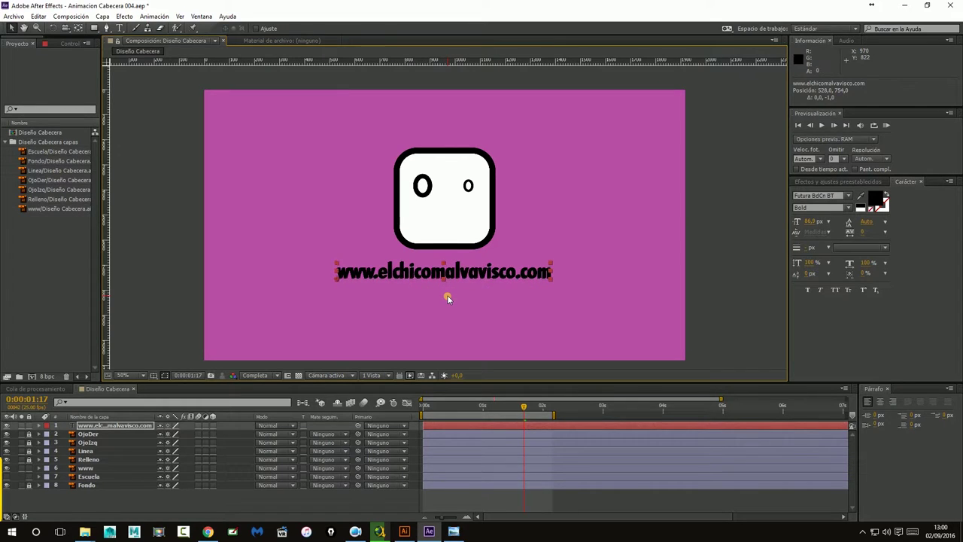
{"action": "key", "text": "Up"}
{"action": "key", "text": "Up"}
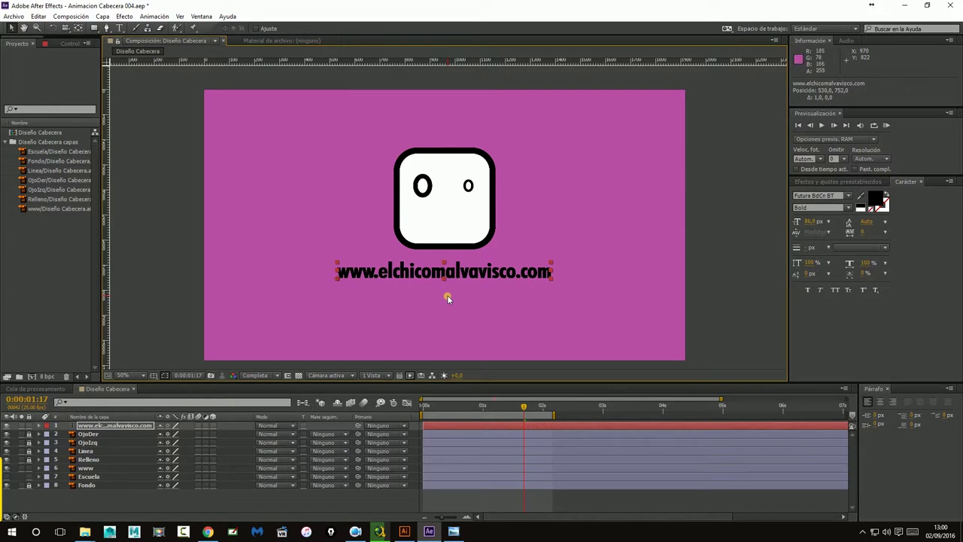
{"action": "left_click", "coordinate": [9, 469]}
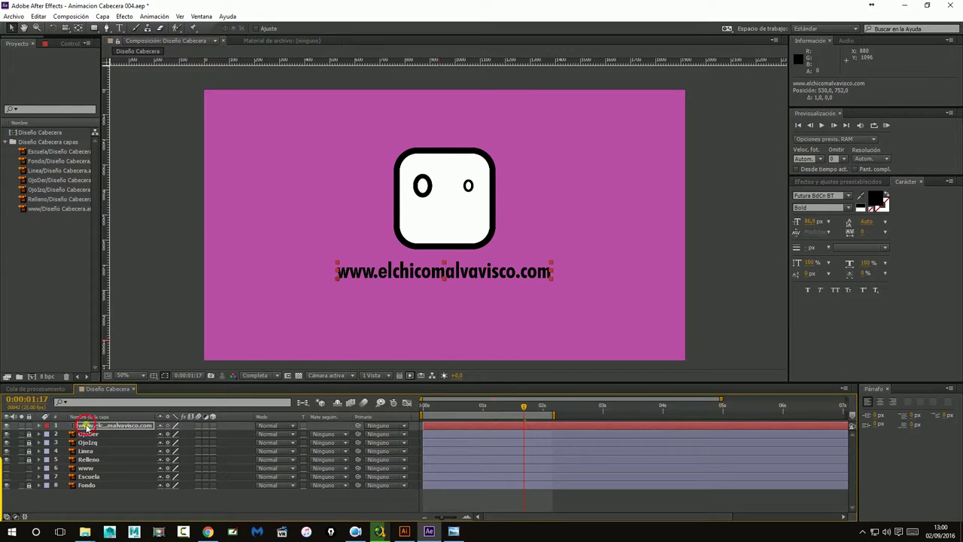
Move the URL layer below Relleno and pick Acercamiento de líneas en 3D under Text > 3D Text
{"action": "left_click_drag", "start_coordinate": [87, 426], "coordinate": [73, 458]}
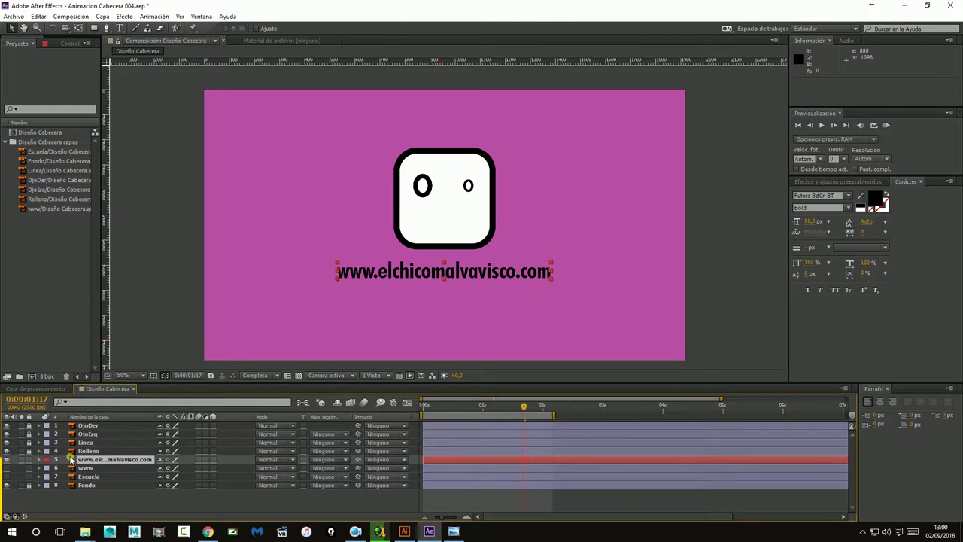
{"action": "left_click", "coordinate": [863, 183]}
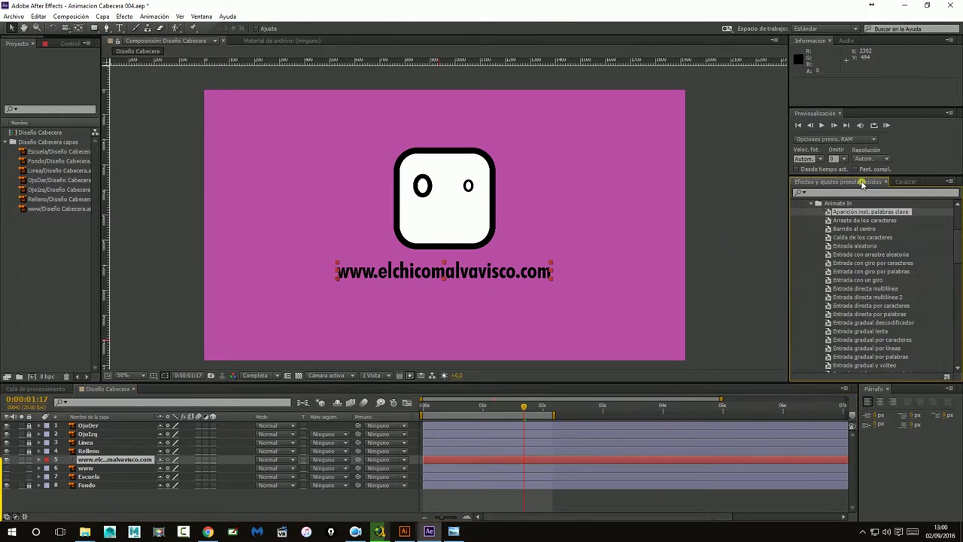
{"action": "scroll", "coordinate": [889, 261], "scroll_direction": "up", "scroll_amount": 3}
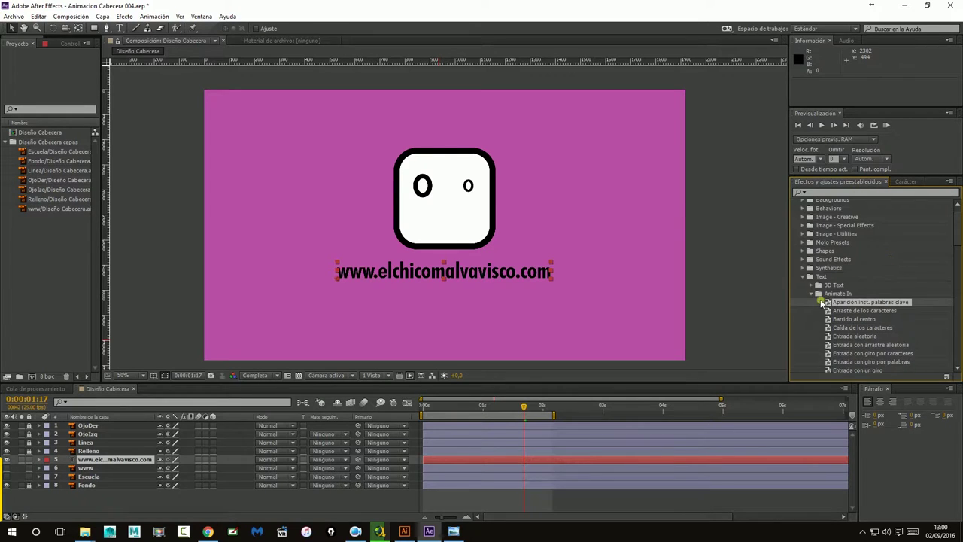
{"action": "left_click", "coordinate": [811, 294]}
{"action": "scroll", "coordinate": [807, 205], "scroll_direction": "up", "scroll_amount": 1}
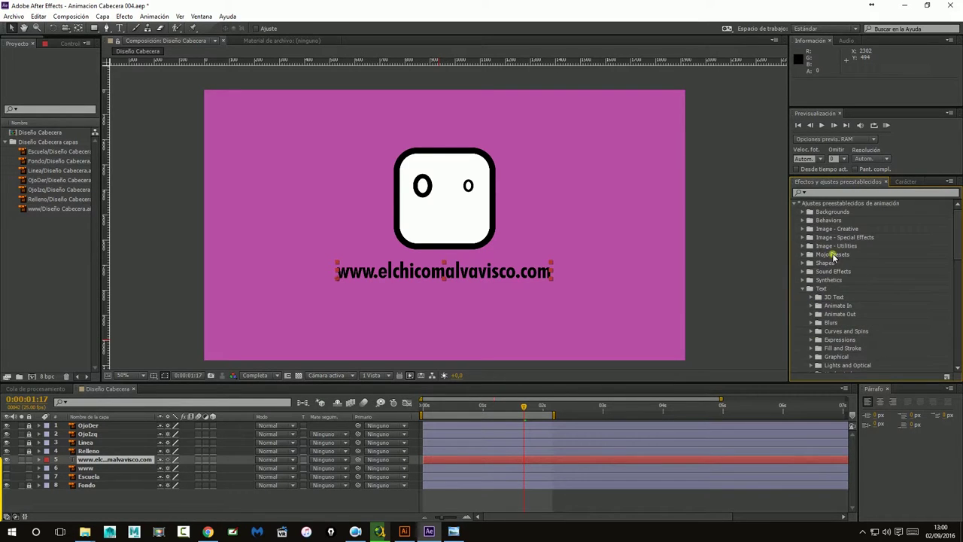
{"action": "left_click", "coordinate": [811, 297]}
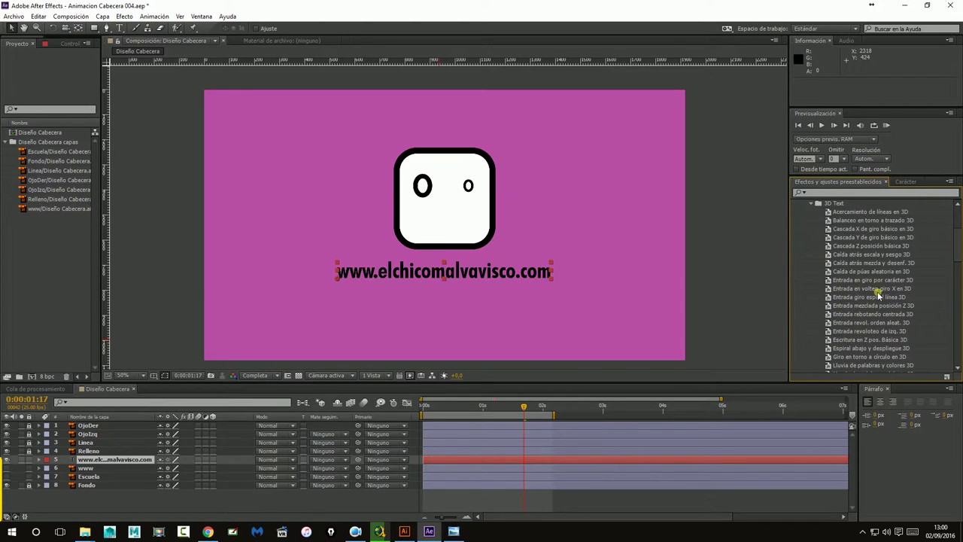
{"action": "left_click", "coordinate": [856, 213]}
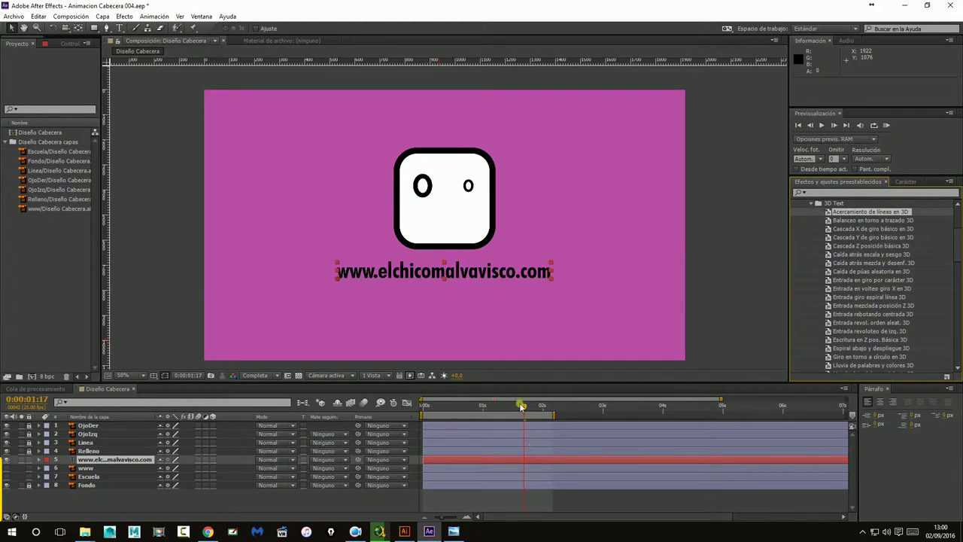
{"action": "left_click_drag", "start_coordinate": [522, 406], "coordinate": [521, 406]}
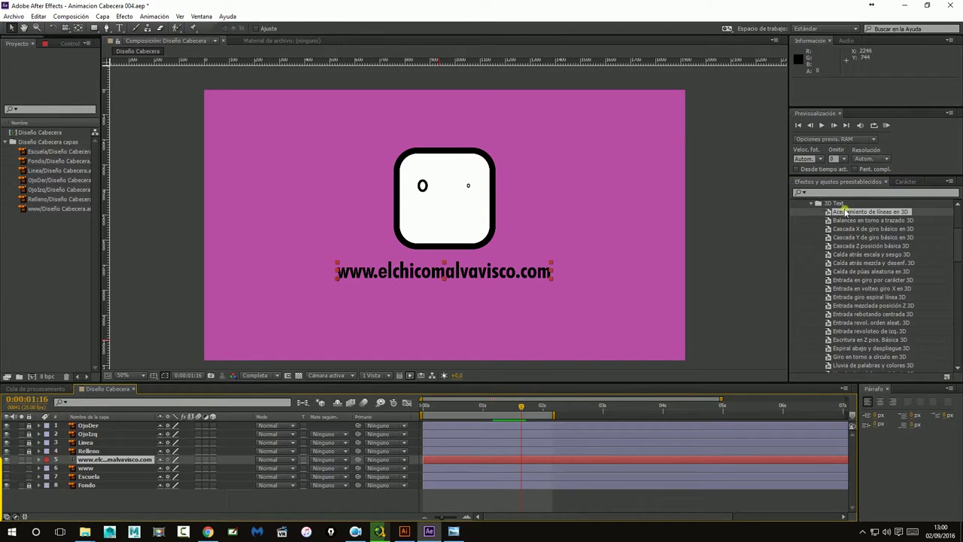
Preview Acercamiento de líneas en 3D on the URL layer, then undo it and rewind
{"action": "left_click_drag", "start_coordinate": [846, 213], "coordinate": [530, 461]}
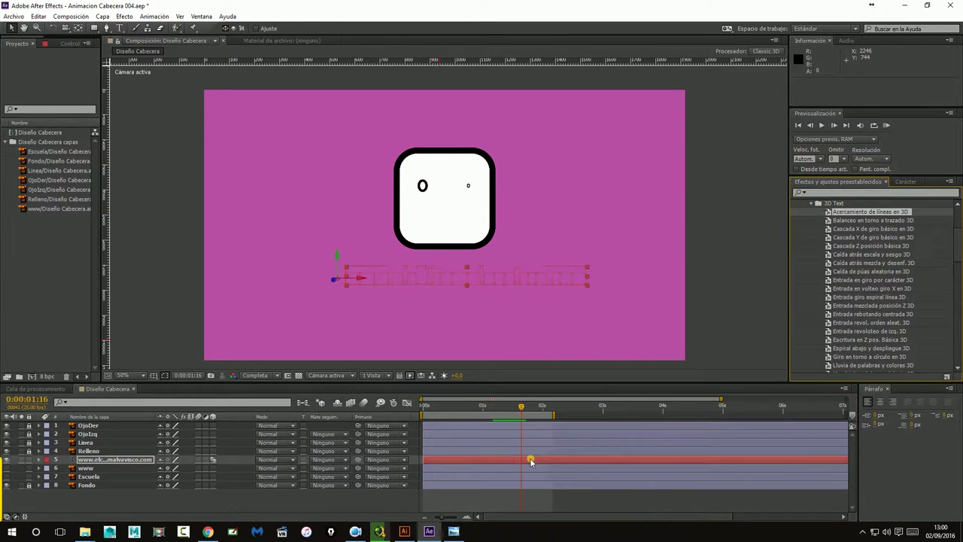
{"action": "mouse_move", "coordinate": [522, 408]}
{"action": "left_mouse_down"}
{"action": "mouse_move", "coordinate": [568, 416]}
{"action": "mouse_move", "coordinate": [536, 420]}
{"action": "mouse_move", "coordinate": [662, 419]}
{"action": "left_mouse_up"}
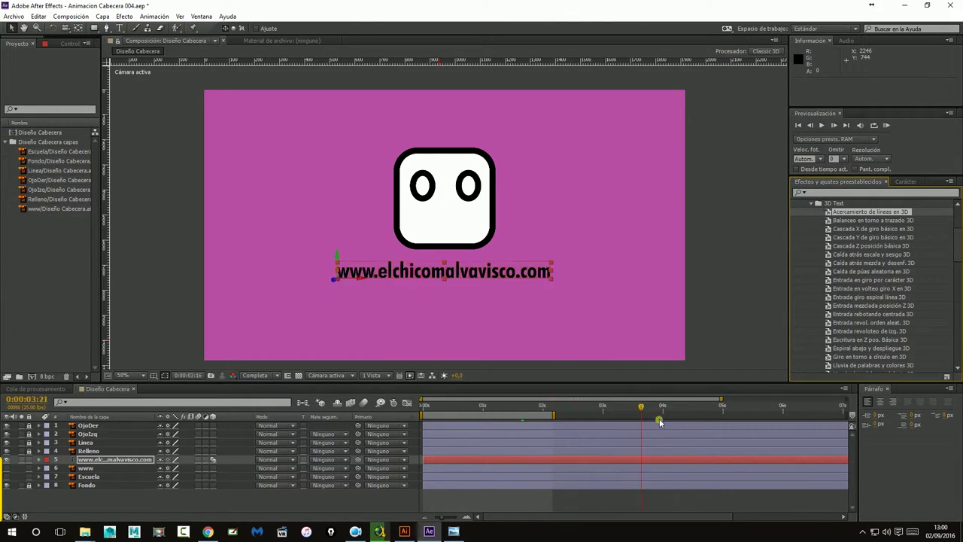
{"action": "key", "text": "ctrl+z"}
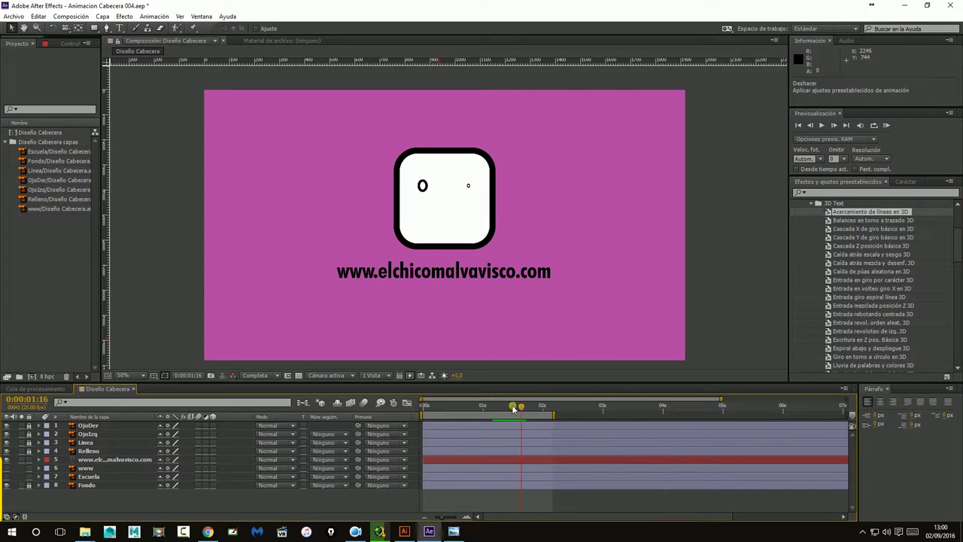
{"action": "key", "text": "Home"}
Try Balanceo en torno a trazado 3D, undo it, and apply Cascada X de giro básico en 3D instead
{"action": "left_click_drag", "start_coordinate": [835, 222], "coordinate": [436, 462]}
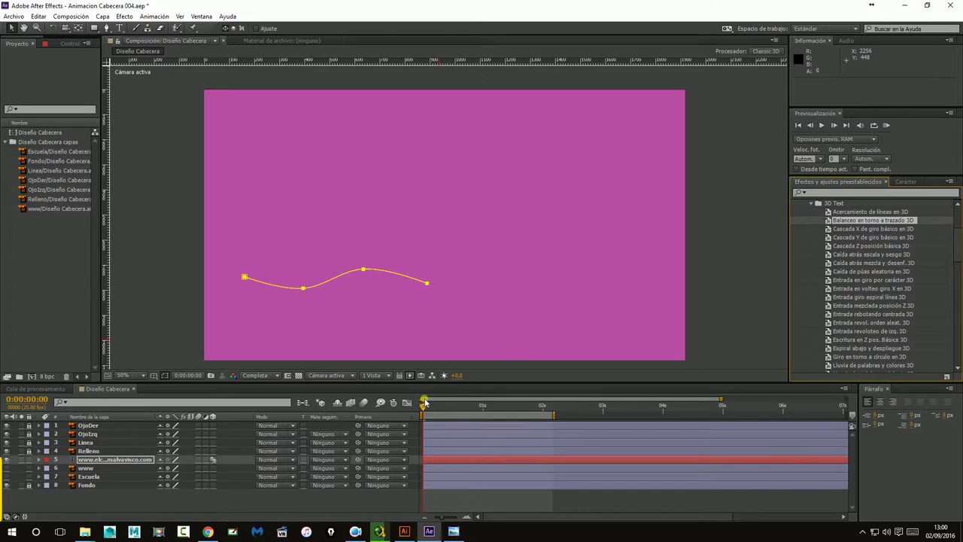
{"action": "left_click_drag", "start_coordinate": [425, 407], "coordinate": [589, 409]}
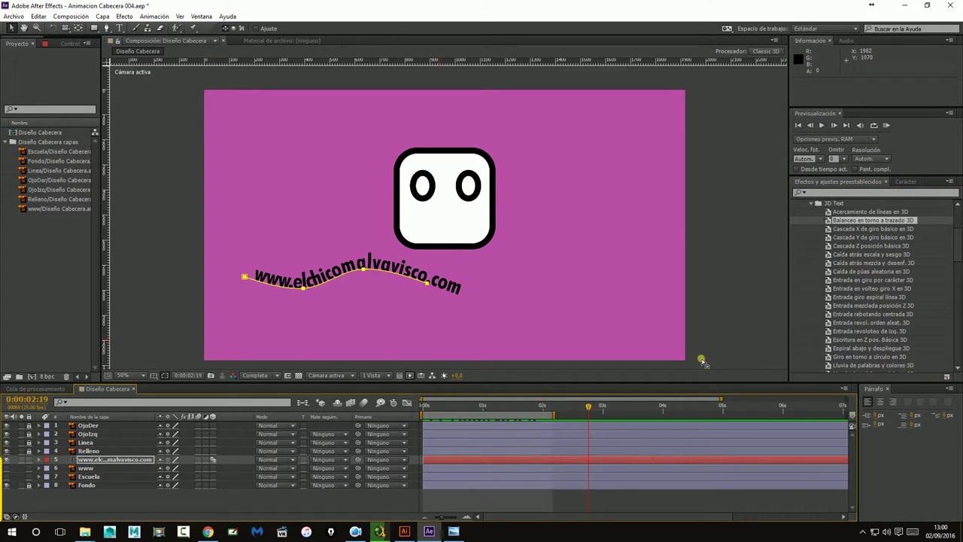
{"action": "key", "text": "ctrl+z"}
{"action": "left_click_drag", "start_coordinate": [829, 229], "coordinate": [438, 460]}
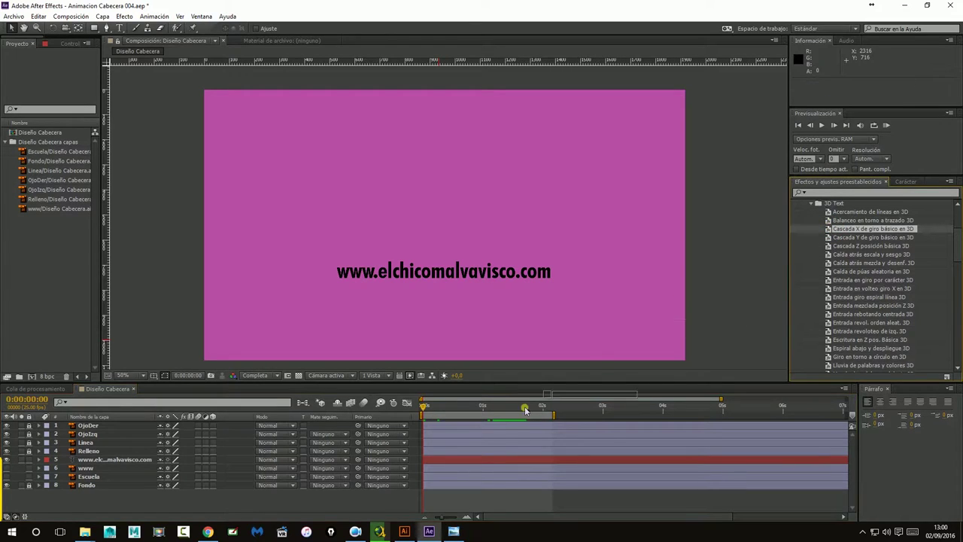
{"action": "left_click", "coordinate": [40, 459]}
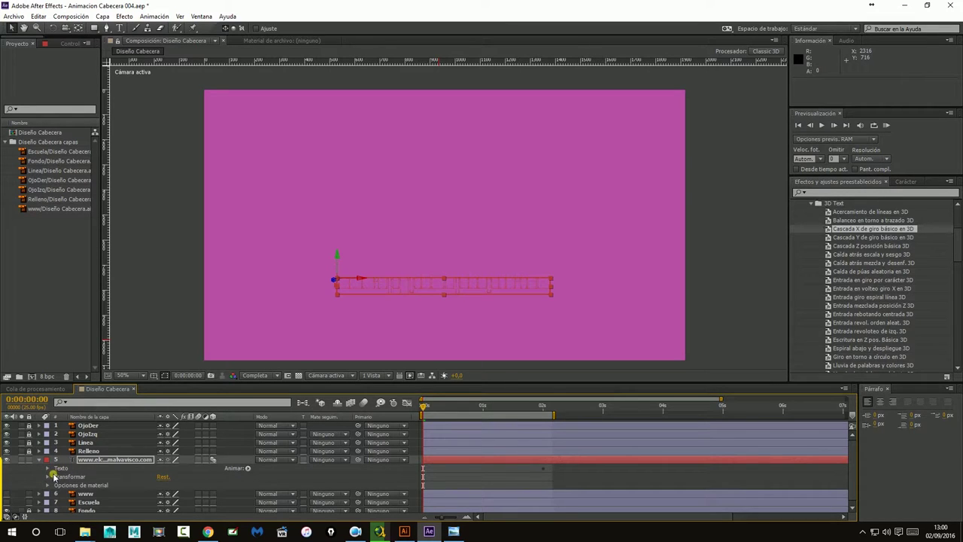
Expand the URL layer's Animator 1 and Range Selector 1, and scrub the cascade animation
{"action": "left_click", "coordinate": [48, 468]}
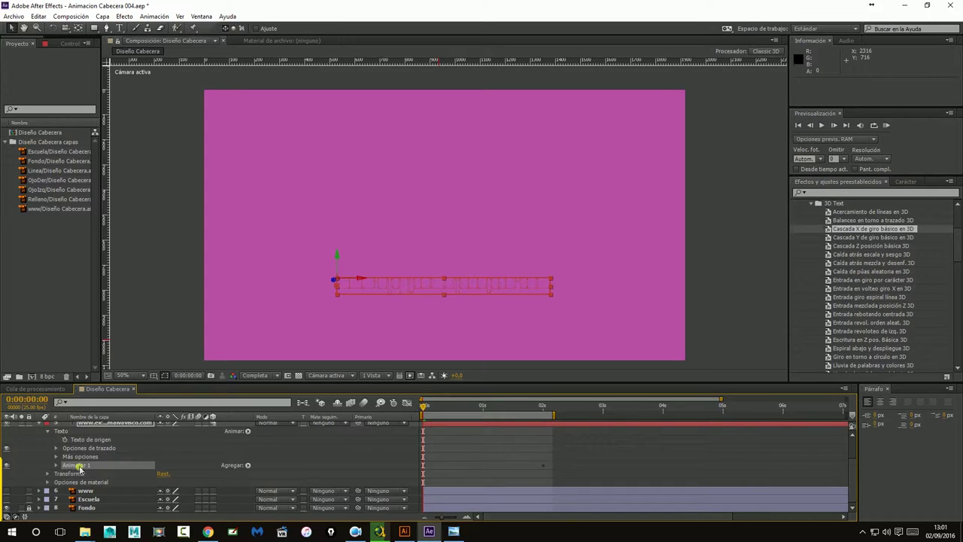
{"action": "left_click", "coordinate": [55, 466]}
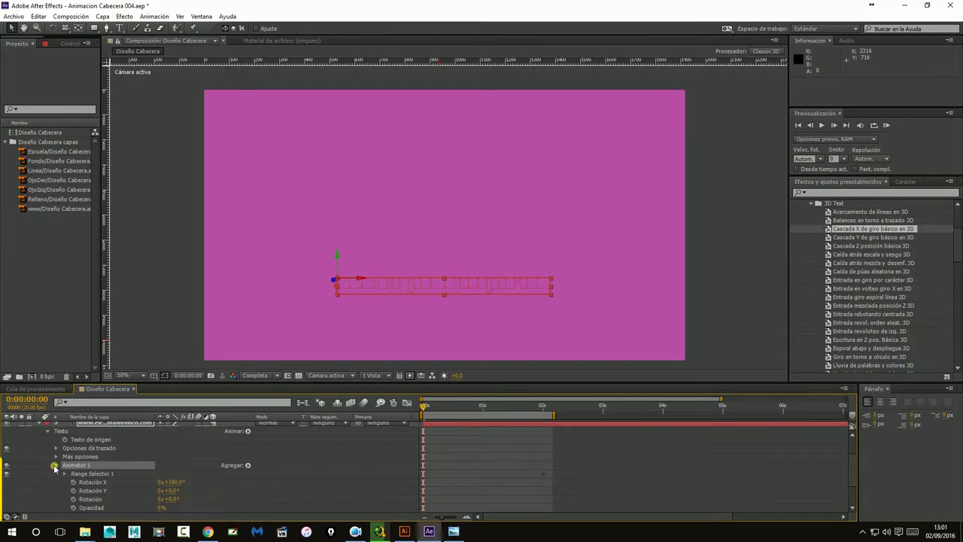
{"action": "scroll", "coordinate": [247, 454], "scroll_direction": "down", "scroll_amount": 1}
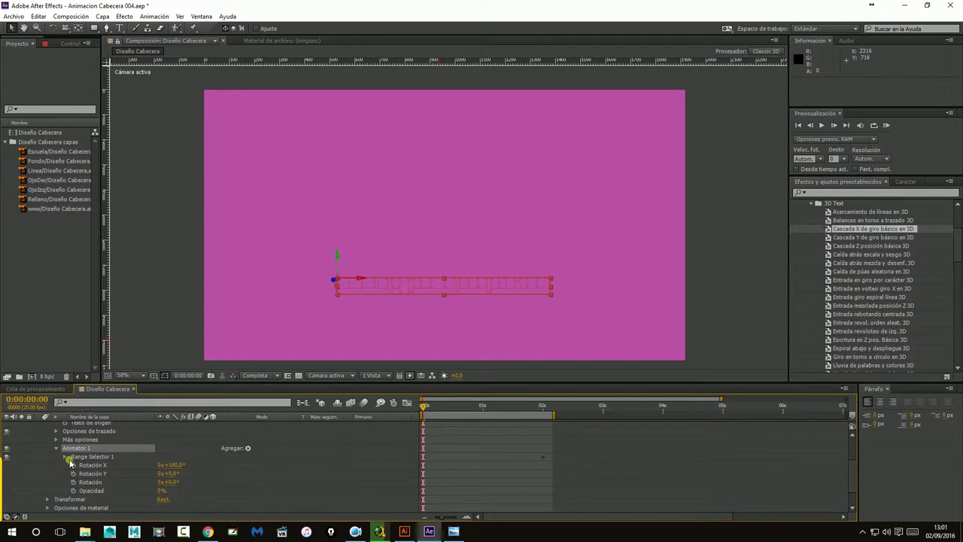
{"action": "left_click", "coordinate": [64, 457]}
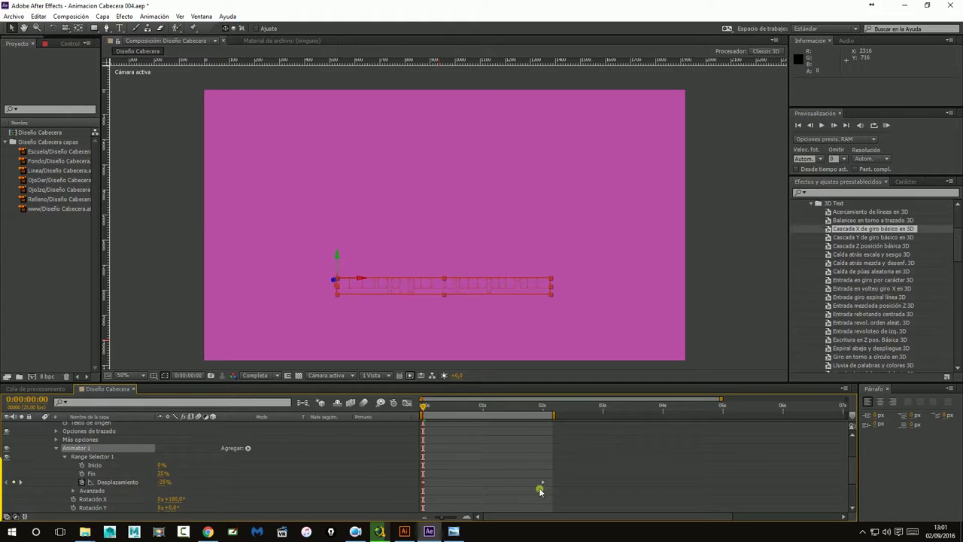
{"action": "mouse_move", "coordinate": [456, 413]}
{"action": "left_mouse_down"}
{"action": "mouse_move", "coordinate": [502, 420]}
{"action": "mouse_move", "coordinate": [415, 422]}
{"action": "mouse_move", "coordinate": [543, 418]}
{"action": "left_mouse_up"}
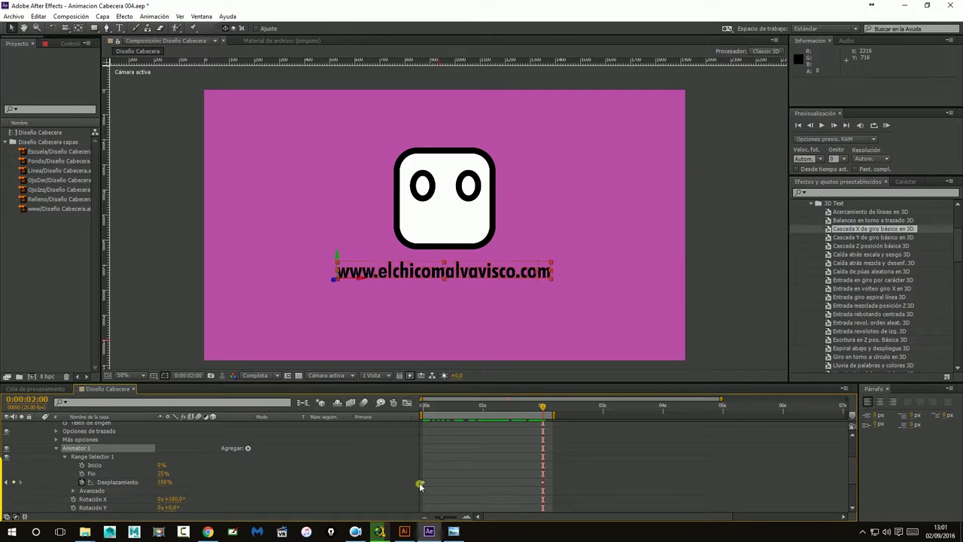
{"action": "left_click_drag", "start_coordinate": [486, 410], "coordinate": [522, 408]}
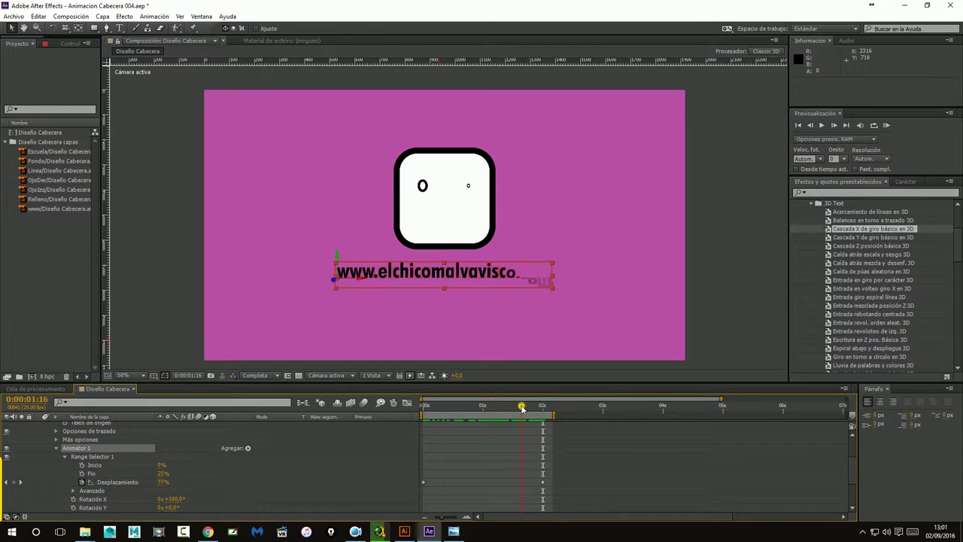
Move the first Desplazamiento keyframe to 0:00:01:16, extend the work area to 0:00:03:13, and preview
{"action": "left_click_drag", "start_coordinate": [421, 484], "coordinate": [521, 485]}
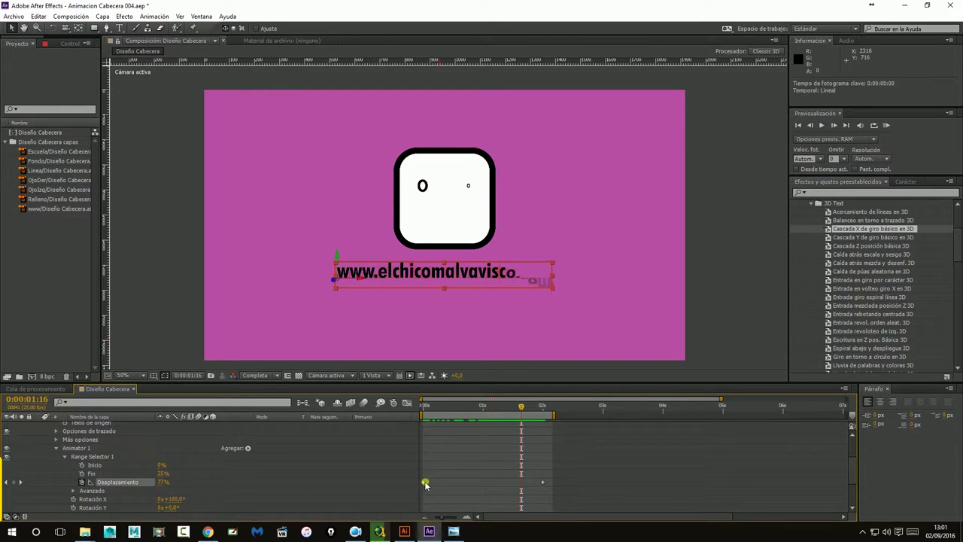
{"action": "left_click", "coordinate": [539, 479]}
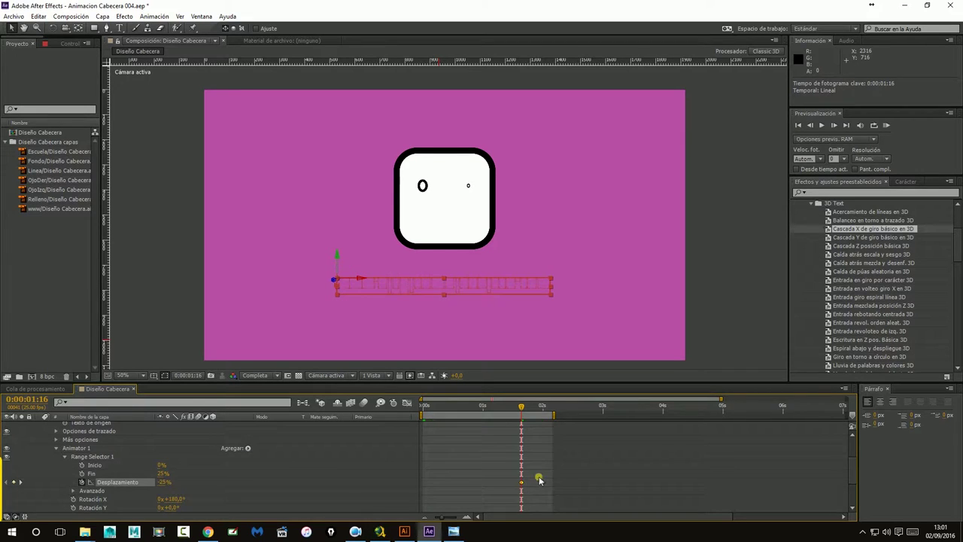
{"action": "left_click_drag", "start_coordinate": [554, 416], "coordinate": [638, 416]}
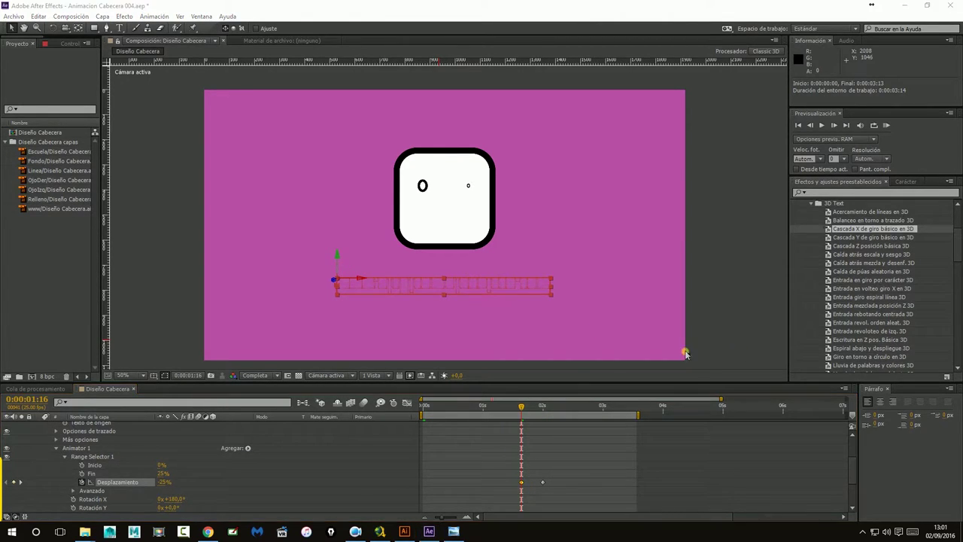
{"action": "left_click", "coordinate": [535, 484]}
{"action": "mouse_move", "coordinate": [525, 409]}
{"action": "left_mouse_down"}
{"action": "mouse_move", "coordinate": [552, 411]}
{"action": "mouse_move", "coordinate": [514, 410]}
{"action": "left_mouse_up"}
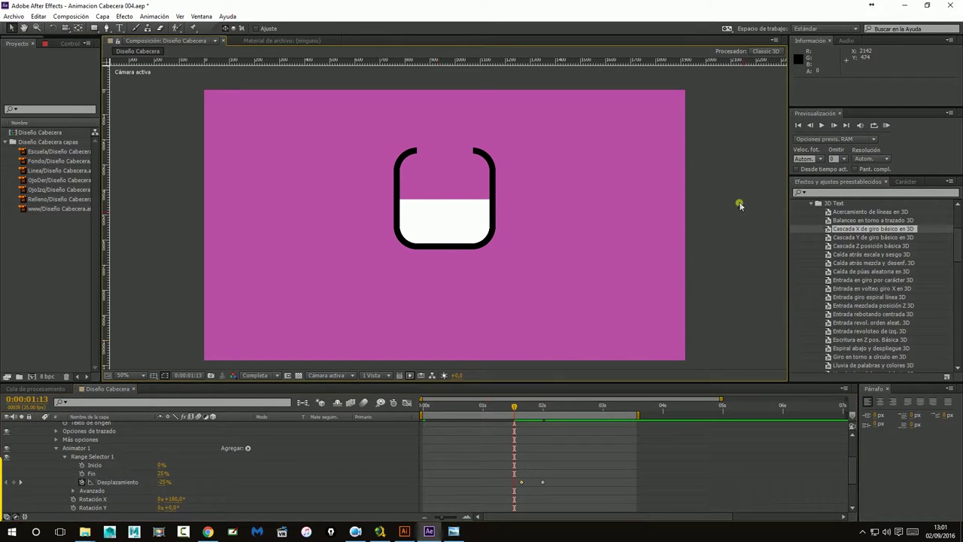
{"action": "left_click", "coordinate": [521, 482]}
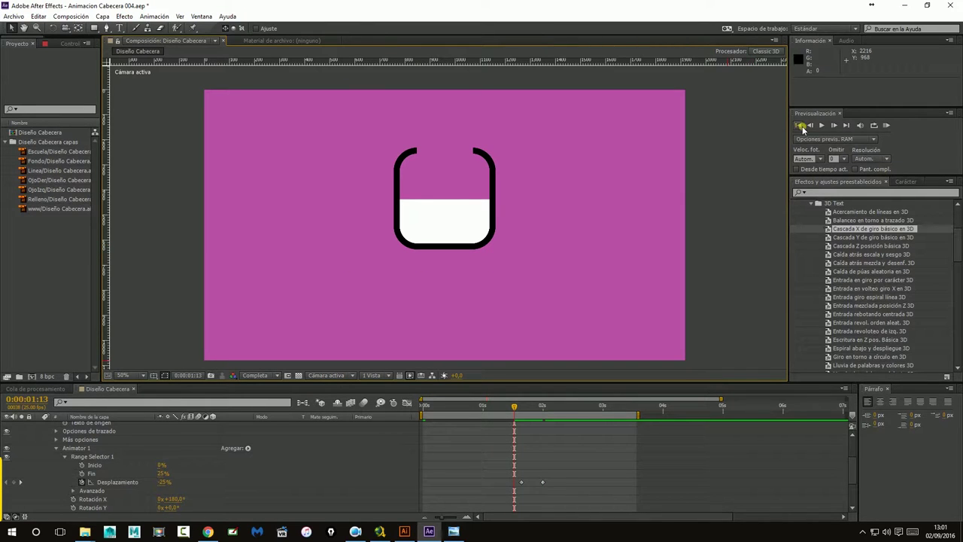
{"action": "left_click", "coordinate": [798, 125]}
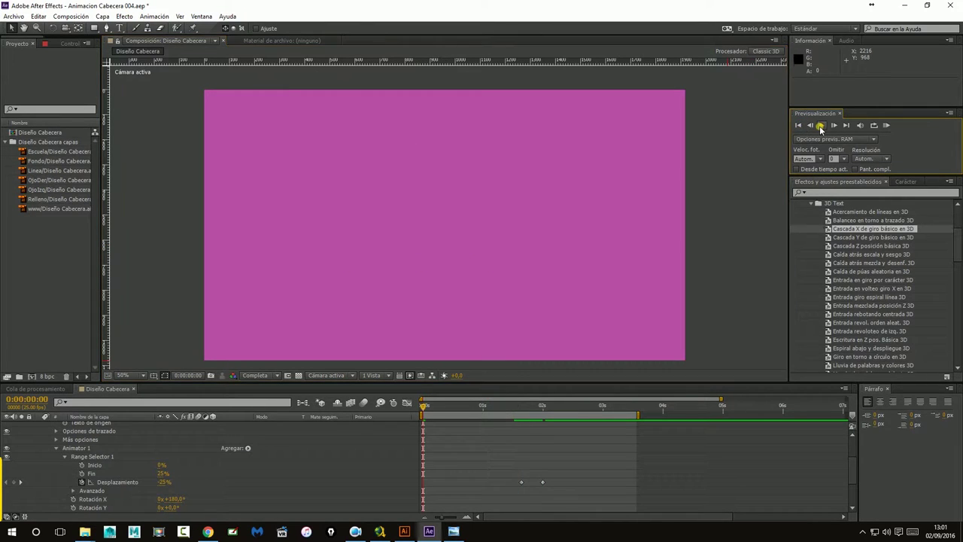
{"action": "left_click", "coordinate": [821, 126]}
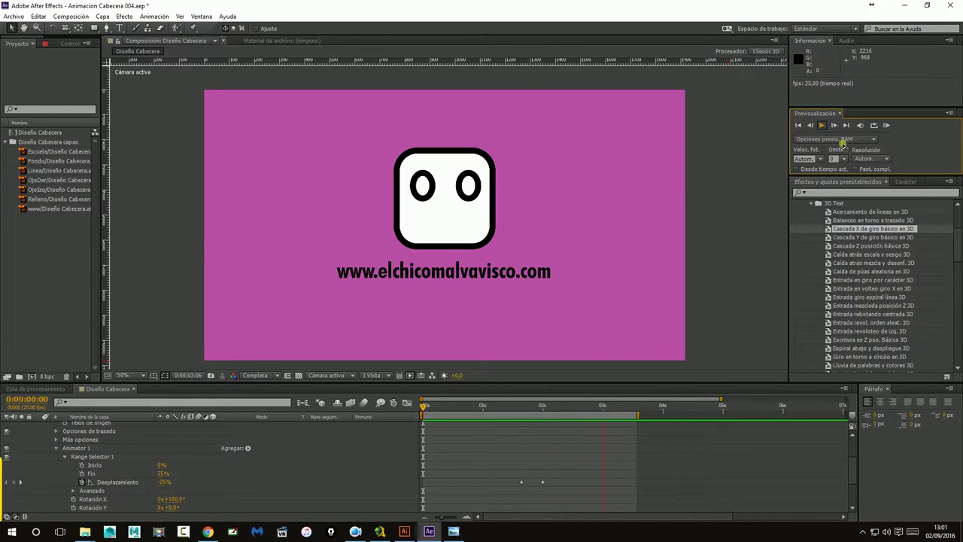
{"action": "left_click", "coordinate": [544, 468]}
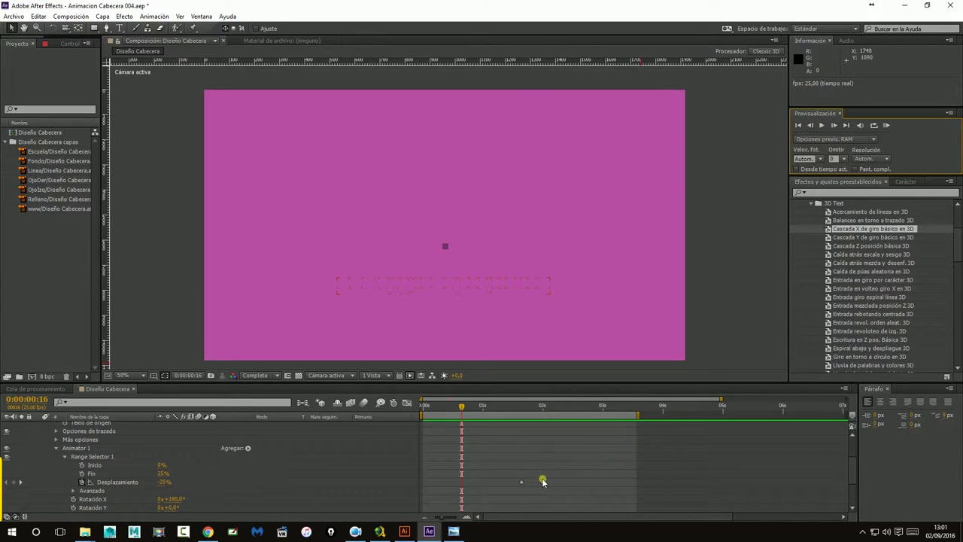
Apply Aceleración suave to both Desplazamiento keyframes and preview the eased reveal
{"action": "left_click", "coordinate": [543, 480]}
{"action": "left_click", "coordinate": [524, 481], "text": "shift"}
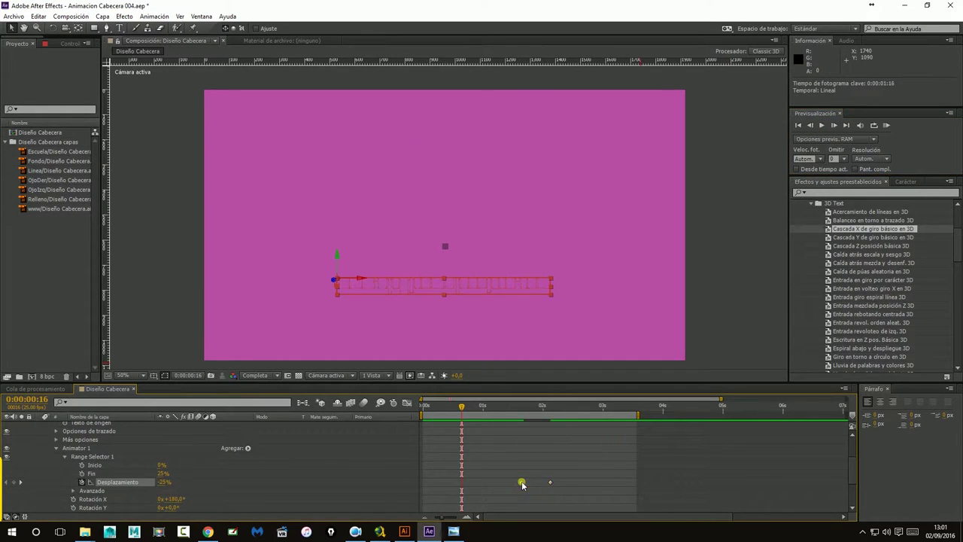
{"action": "right_click", "coordinate": [523, 482]}
{"action": "mouse_move", "coordinate": [558, 474]}
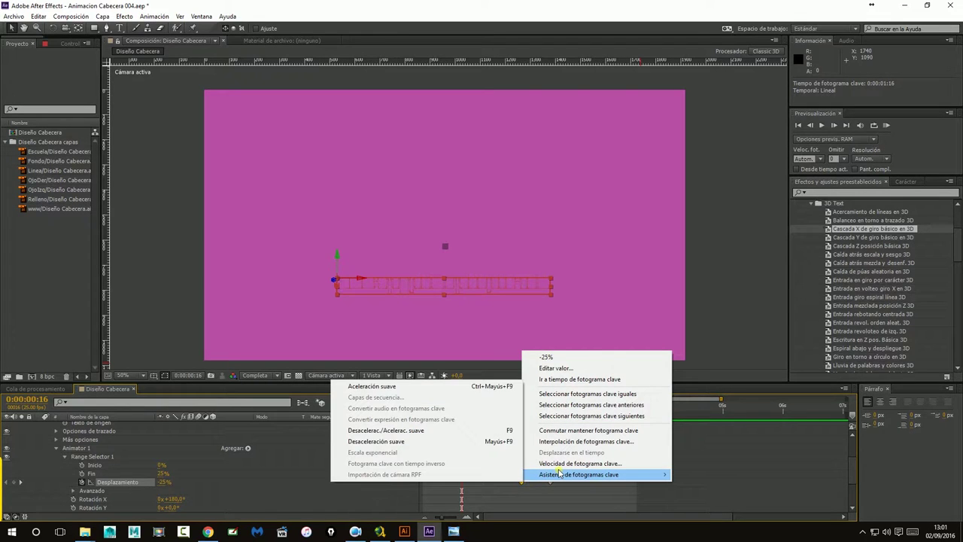
{"action": "left_click", "coordinate": [371, 386]}
{"action": "left_click", "coordinate": [733, 240]}
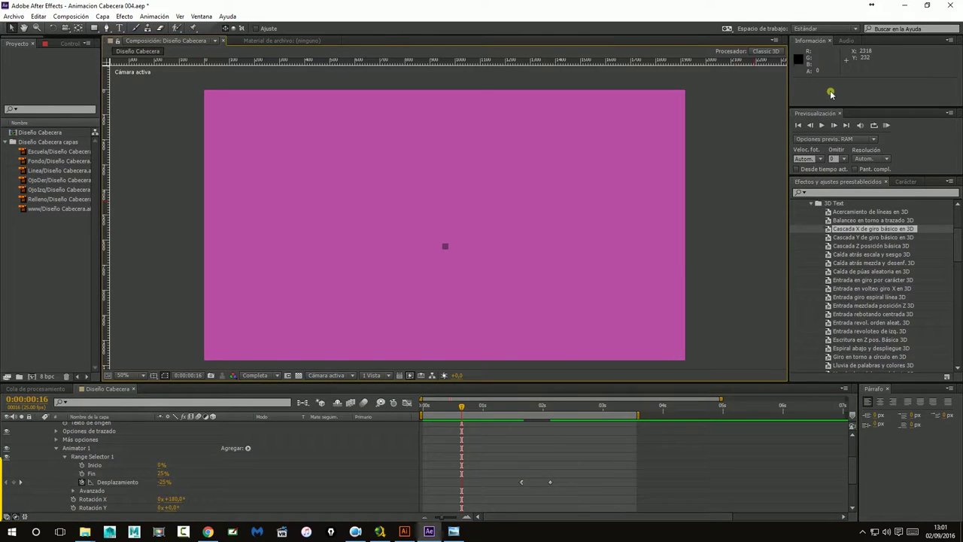
{"action": "left_click", "coordinate": [799, 126]}
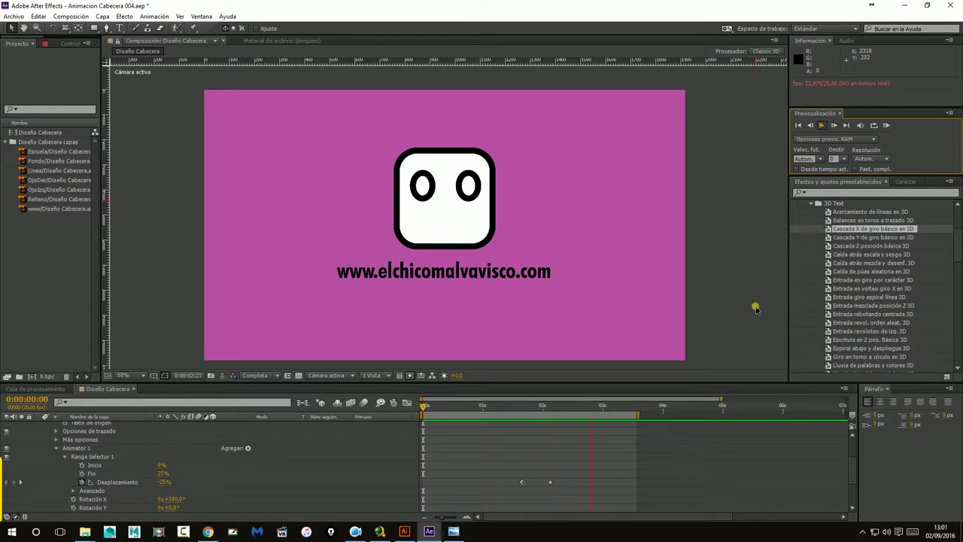
{"action": "left_click", "coordinate": [821, 128]}
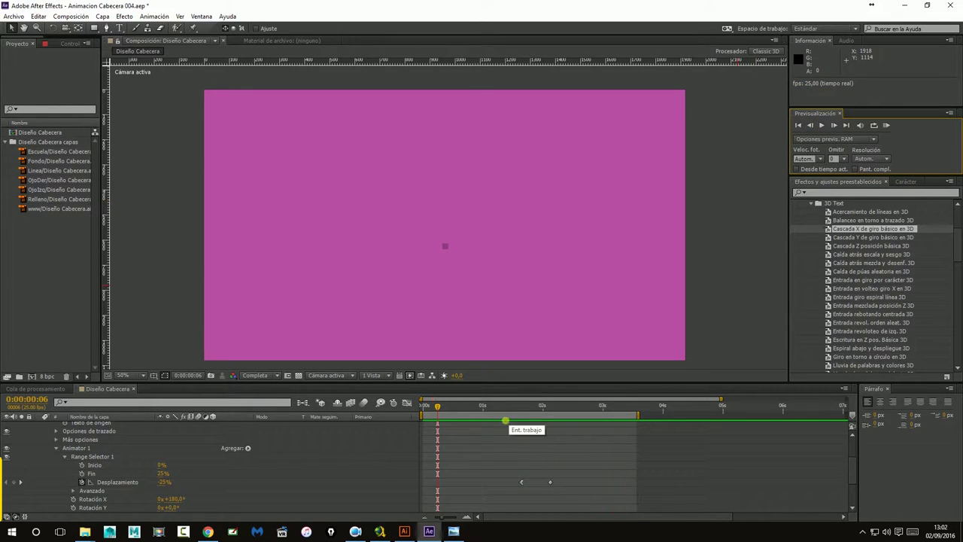
Delete Animator 1 from the URL text and collapse its Texto properties
{"action": "left_click", "coordinate": [73, 450]}
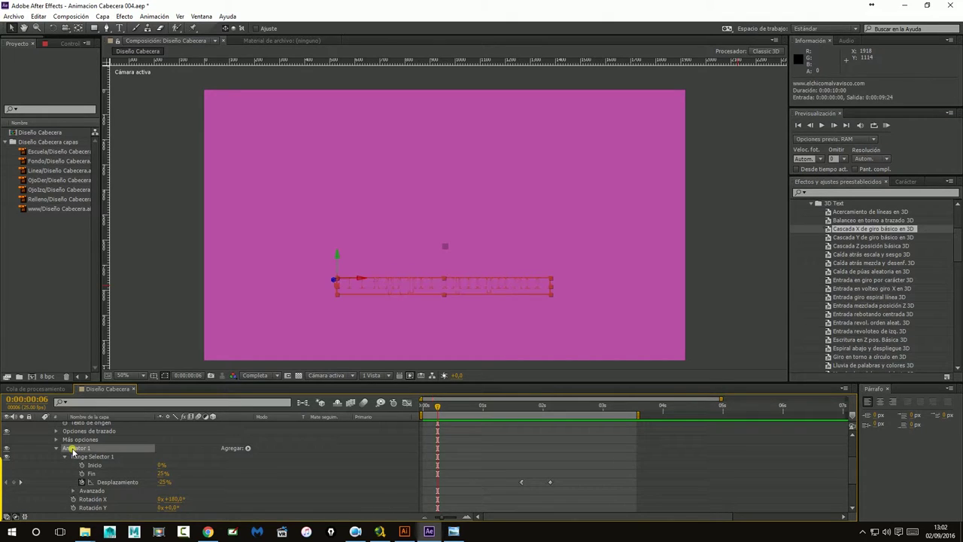
{"action": "key", "text": "Delete"}
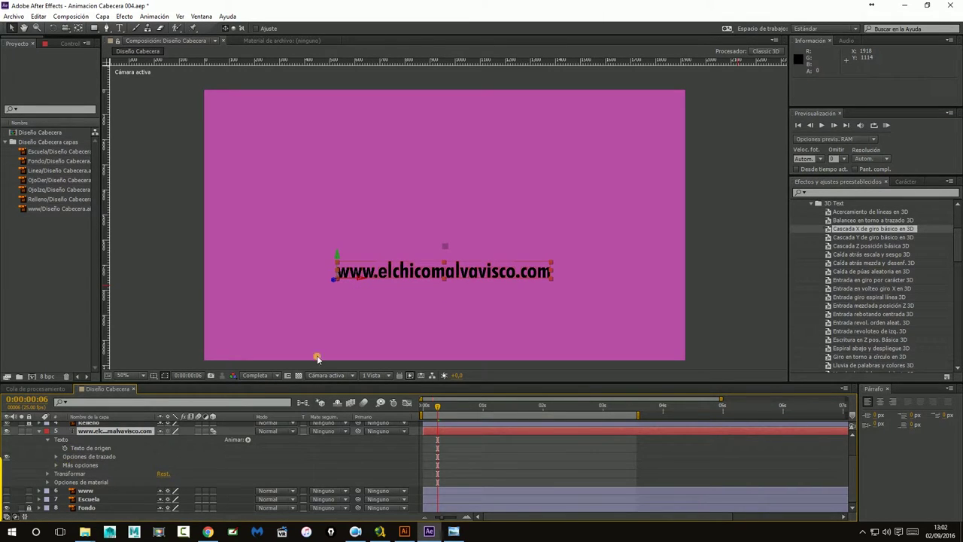
{"action": "mouse_move", "coordinate": [436, 406]}
{"action": "left_mouse_down"}
{"action": "mouse_move", "coordinate": [408, 411]}
{"action": "mouse_move", "coordinate": [451, 410]}
{"action": "left_mouse_up"}
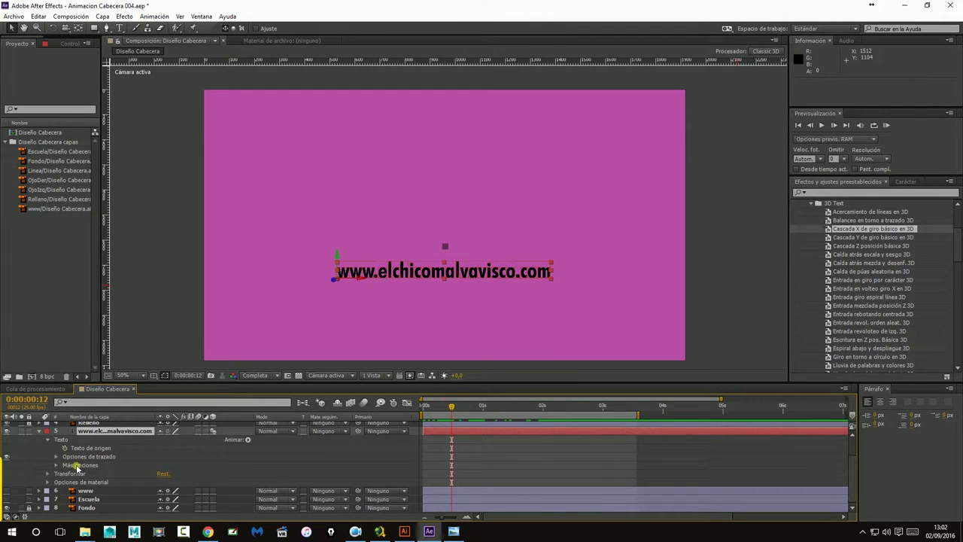
{"action": "left_click", "coordinate": [49, 440]}
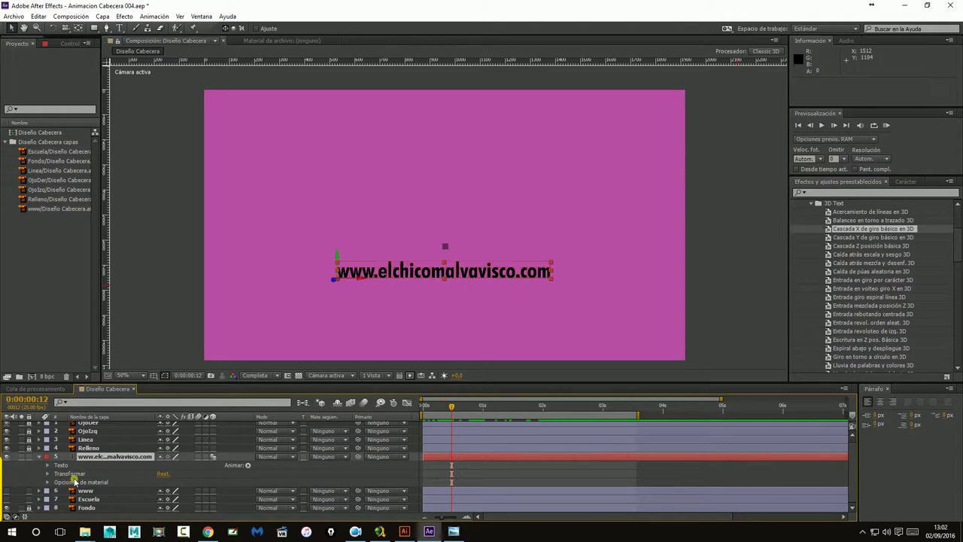
Reselect the URL layer and undo twice, restoring the Animator 1 cascade
{"action": "left_click", "coordinate": [711, 265]}
{"action": "left_click", "coordinate": [503, 271]}
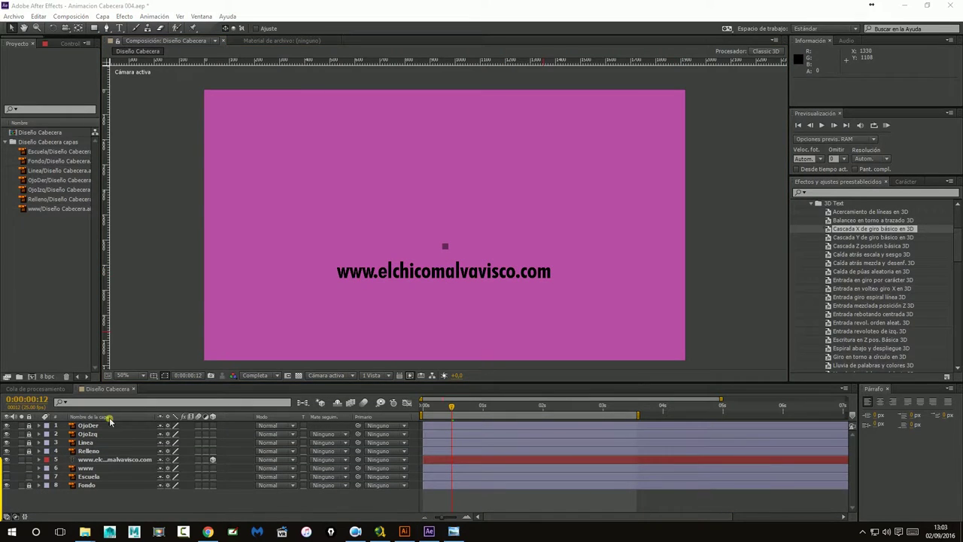
{"action": "key", "text": "ctrl+z"}
{"action": "key", "text": "ctrl+z"}
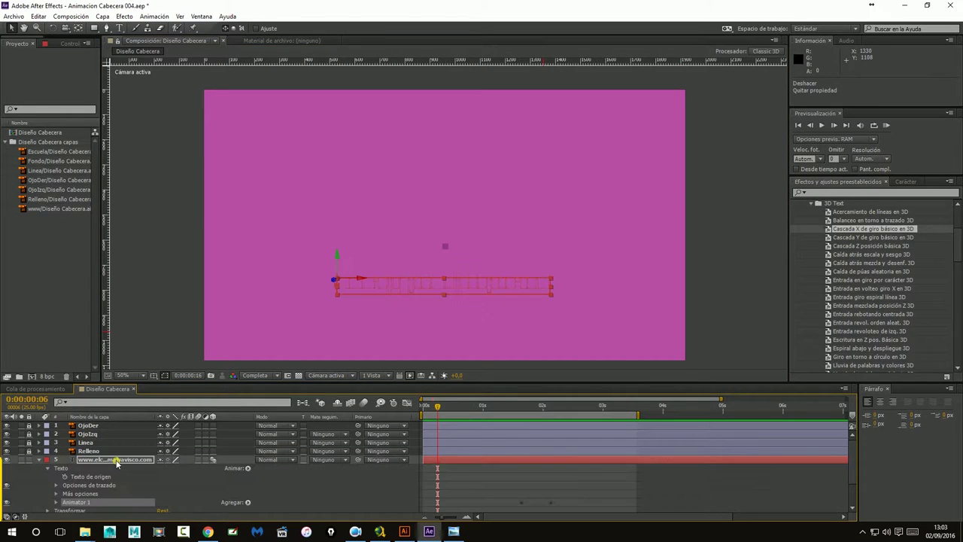
{"action": "key", "text": "ctrl+z"}
{"action": "key", "text": "ctrl+z"}
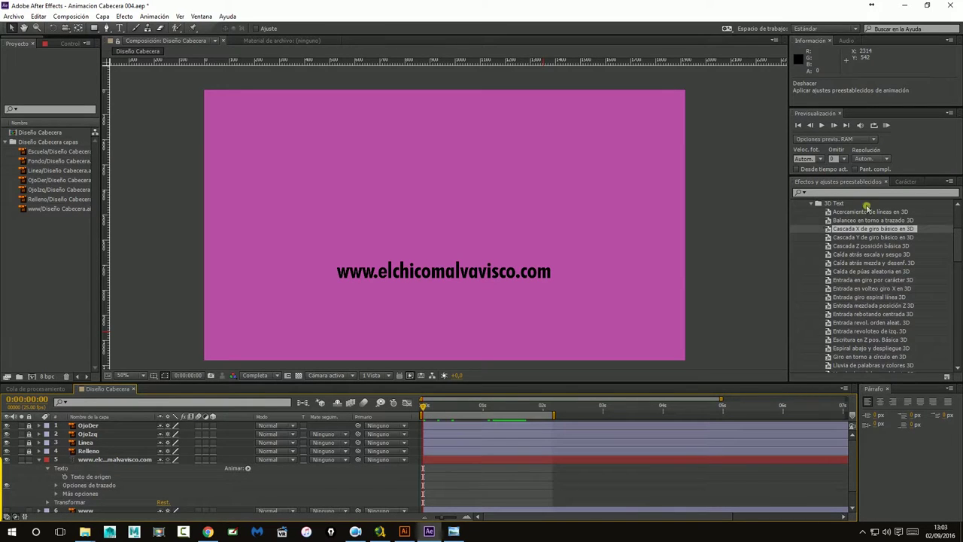
Try the Caída de púas aleatoria en 3D preset on the URL, then undo it
{"action": "left_click_drag", "start_coordinate": [836, 272], "coordinate": [467, 456]}
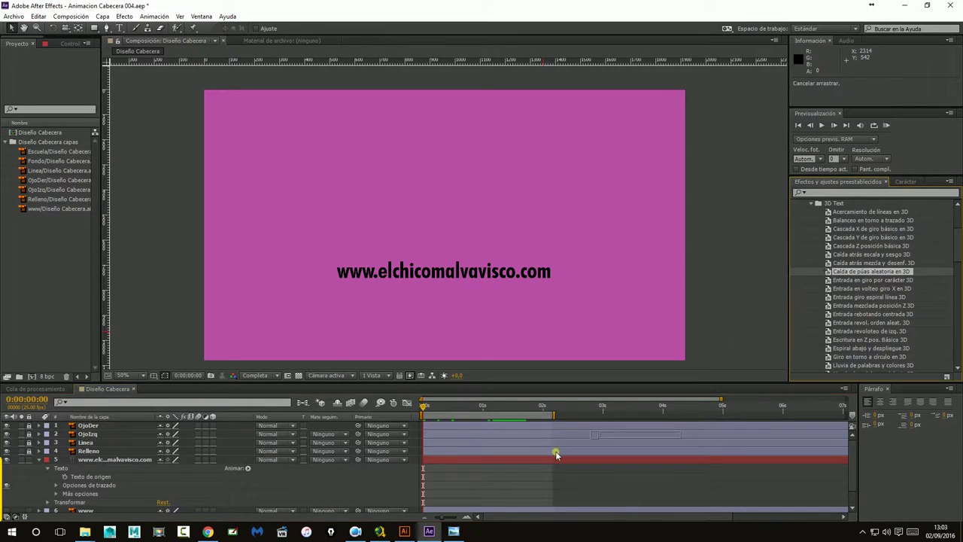
{"action": "left_click_drag", "start_coordinate": [424, 407], "coordinate": [484, 414]}
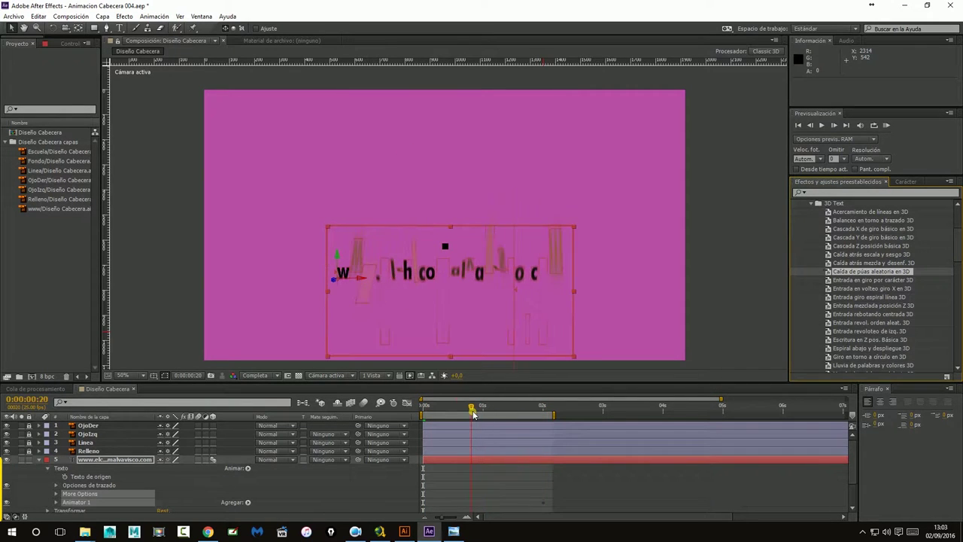
{"action": "left_click_drag", "start_coordinate": [484, 414], "coordinate": [516, 414]}
{"action": "key", "text": "ctrl+z"}
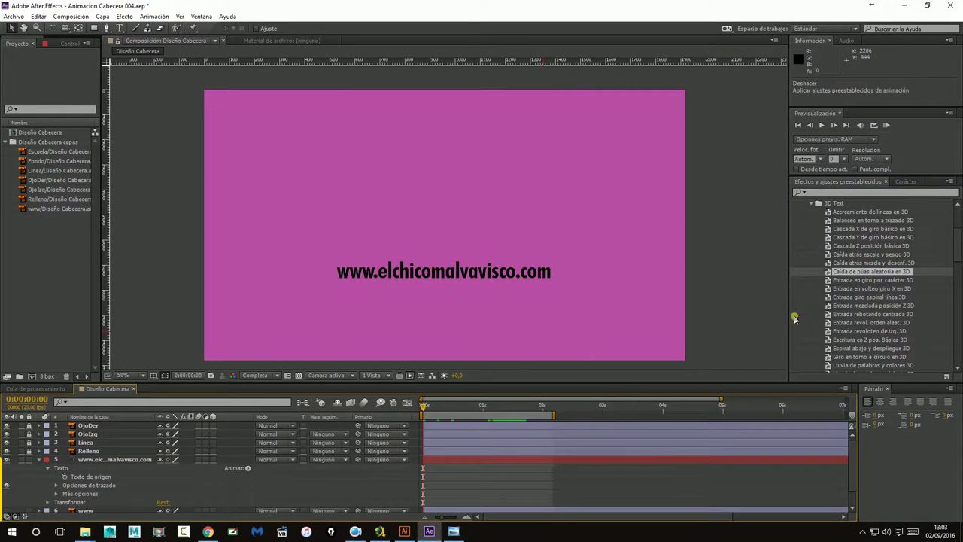
Try Animate In > Aparición inst. palabras clave on the URL, then undo it
{"action": "scroll", "coordinate": [843, 301], "scroll_direction": "down", "scroll_amount": 2}
{"action": "scroll", "coordinate": [835, 248], "scroll_direction": "up", "scroll_amount": 3}
{"action": "left_click", "coordinate": [810, 225]}
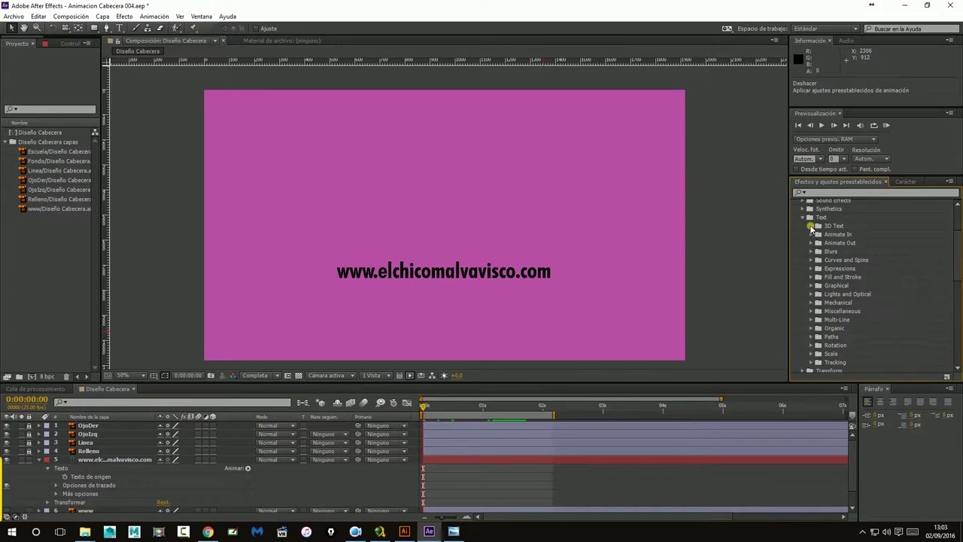
{"action": "left_click", "coordinate": [811, 234]}
{"action": "left_click_drag", "start_coordinate": [830, 217], "coordinate": [471, 459]}
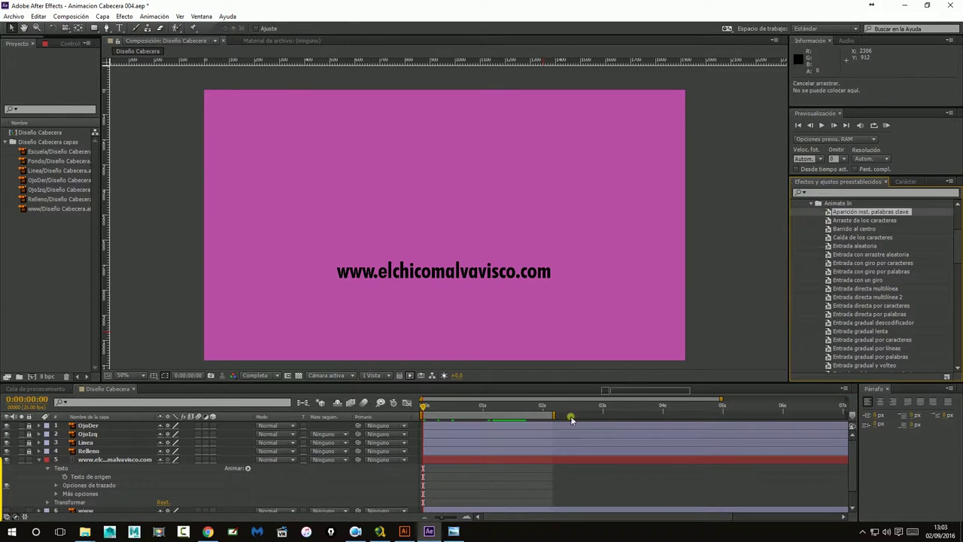
{"action": "left_click_drag", "start_coordinate": [428, 405], "coordinate": [617, 425]}
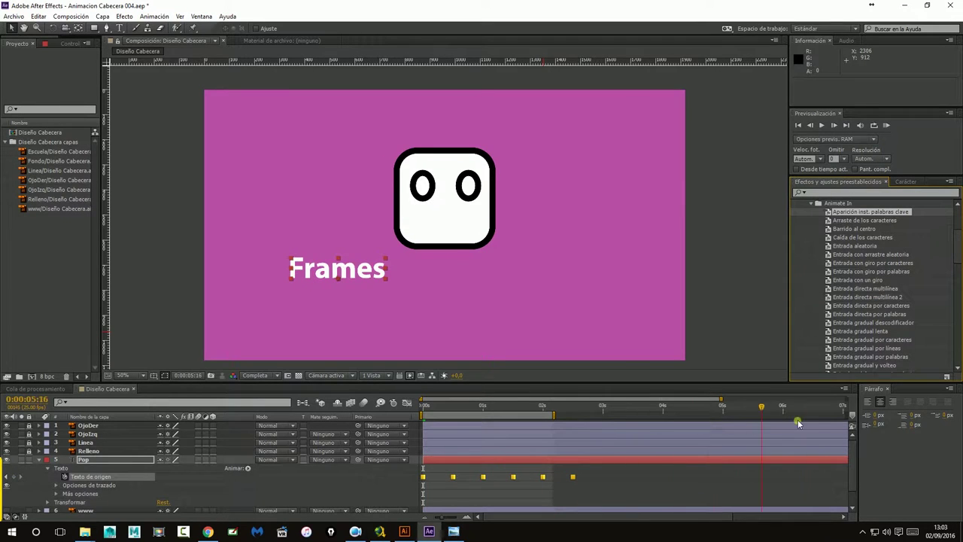
{"action": "left_click_drag", "start_coordinate": [617, 426], "coordinate": [423, 421]}
{"action": "key", "text": "ctrl+z"}
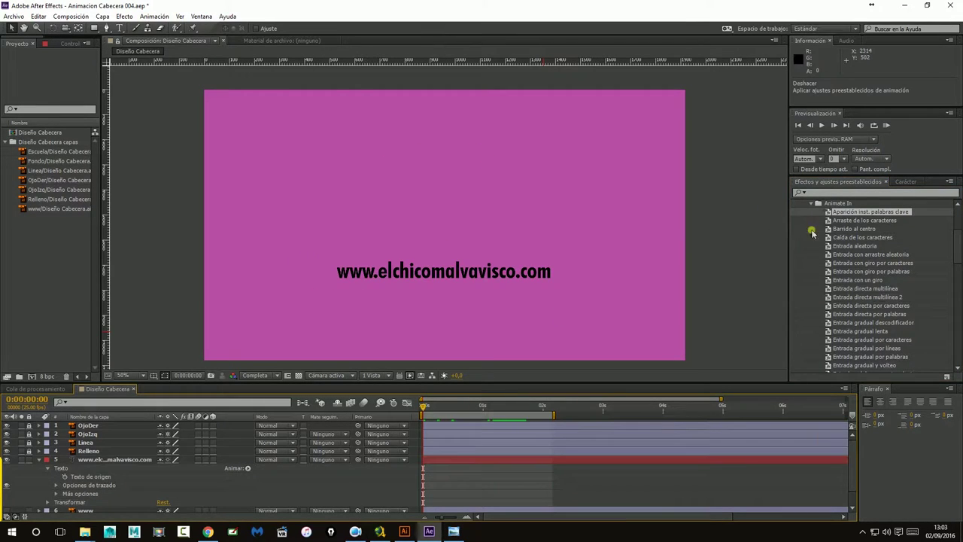
Apply Barrido al centro to the URL text and check it against the storyboard sketch
{"action": "left_click_drag", "start_coordinate": [830, 229], "coordinate": [459, 459]}
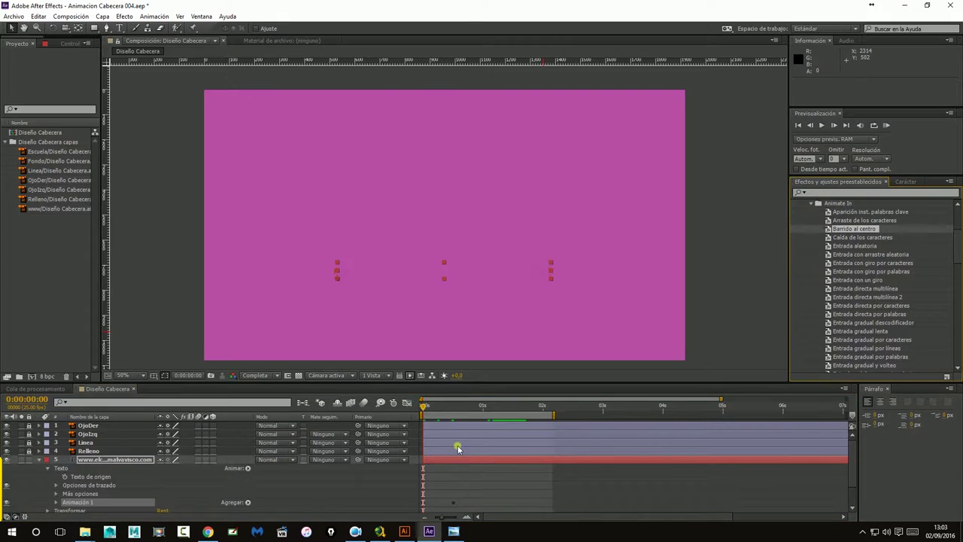
{"action": "left_click_drag", "start_coordinate": [428, 407], "coordinate": [545, 412]}
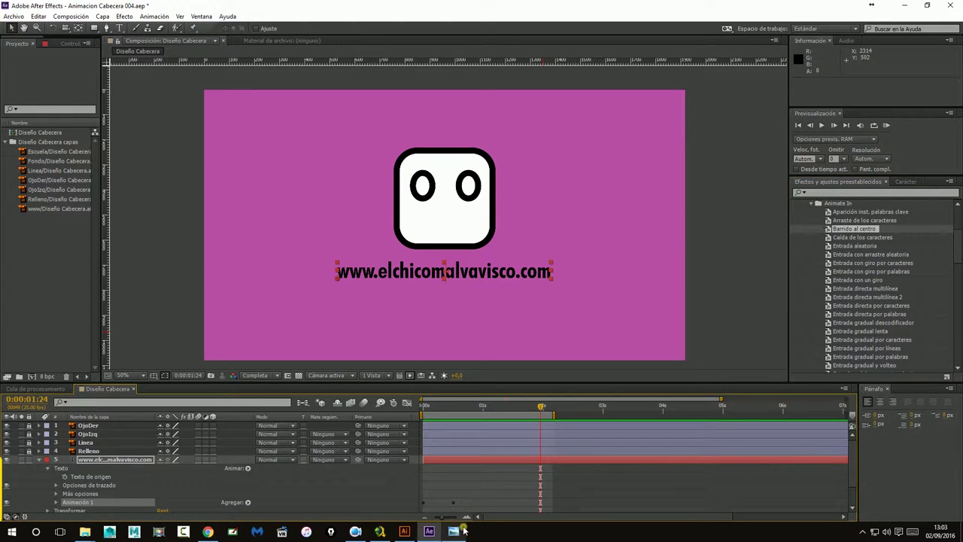
{"action": "left_click", "coordinate": [453, 531]}
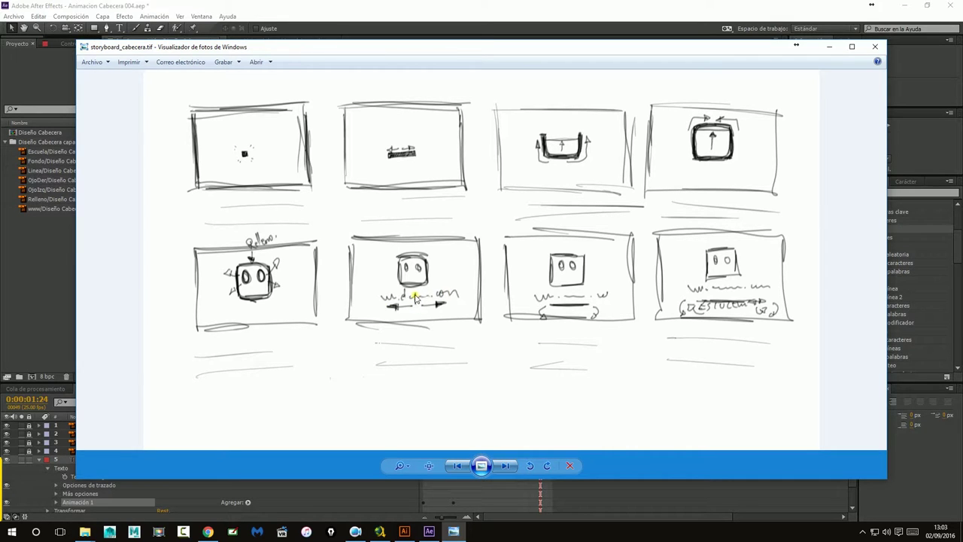
{"action": "left_click", "coordinate": [890, 58]}
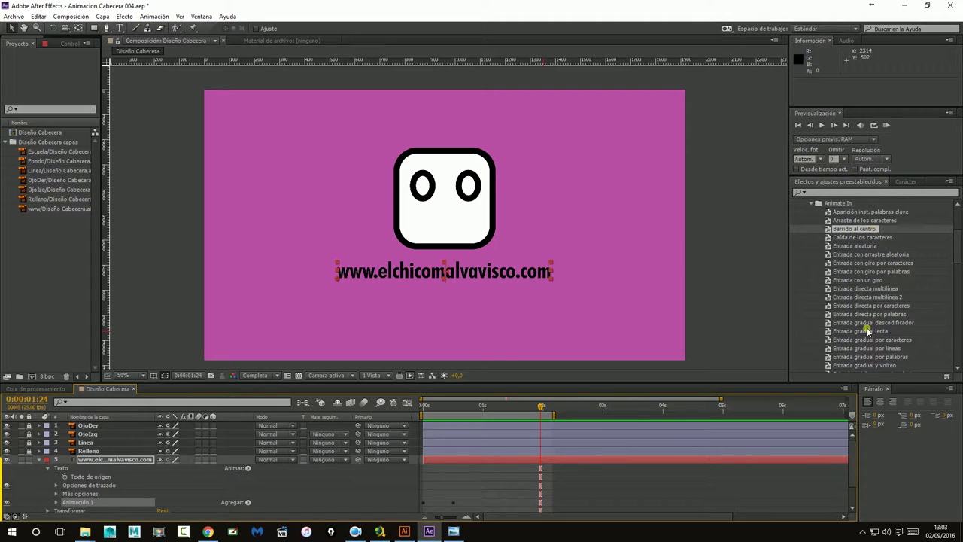
Enlarge the timeline and expand Animación 1's range selector Start, End and Offset
{"action": "left_click_drag", "start_coordinate": [538, 412], "coordinate": [467, 410]}
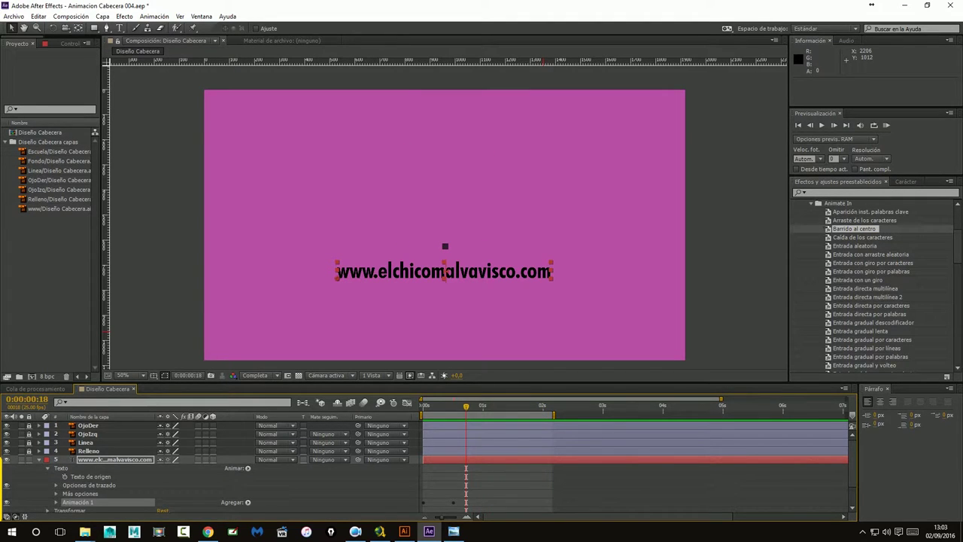
{"action": "left_click", "coordinate": [446, 462]}
{"action": "left_click_drag", "start_coordinate": [453, 382], "coordinate": [452, 323]}
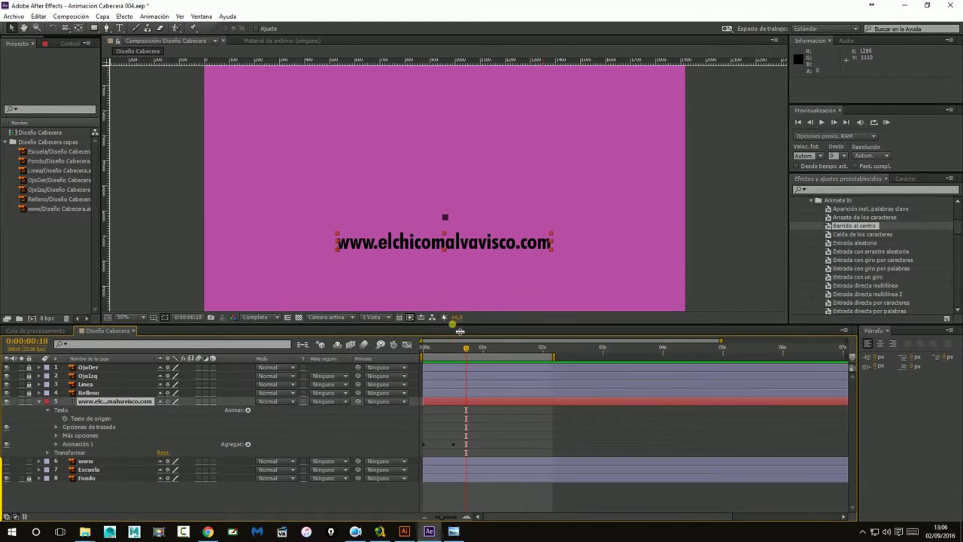
{"action": "left_click", "coordinate": [55, 445]}
{"action": "left_click", "coordinate": [65, 453]}
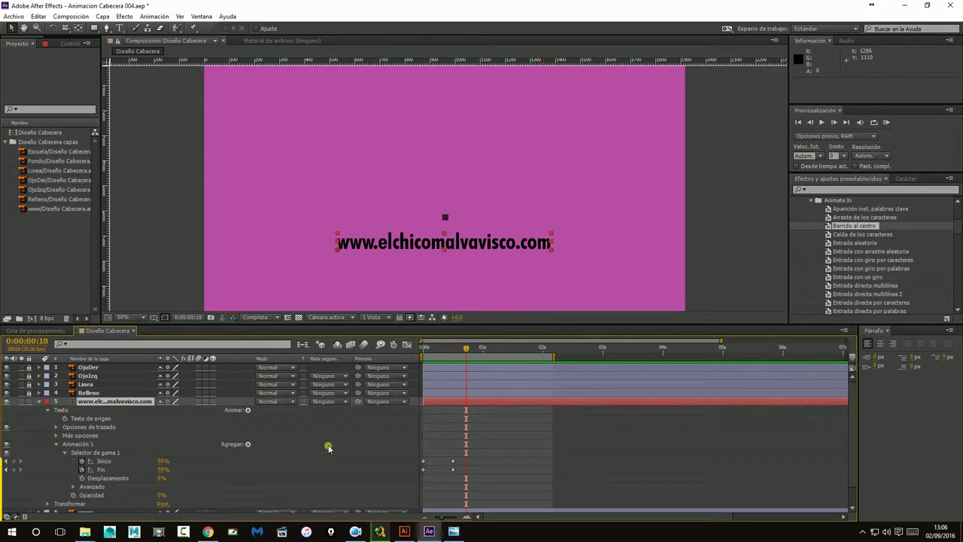
{"action": "left_click_drag", "start_coordinate": [463, 350], "coordinate": [423, 357]}
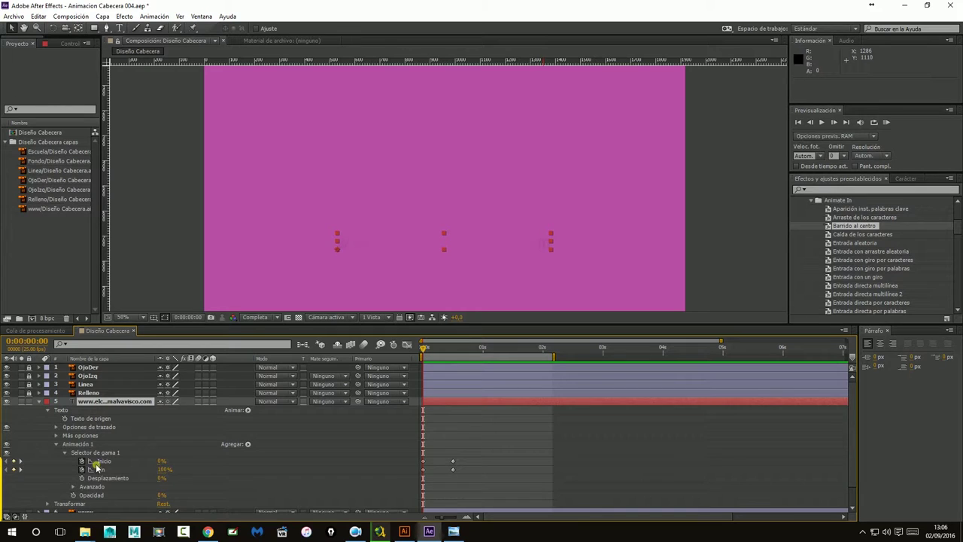
Set End to 100% at frame 0, keep Start/End keyframes at 50% at frame 13, and zoom the timeline
{"action": "left_click", "coordinate": [165, 470]}
{"action": "mouse_move", "coordinate": [167, 473]}
{"action": "left_mouse_down"}
{"action": "mouse_move", "coordinate": [430, 351]}
{"action": "mouse_move", "coordinate": [454, 353]}
{"action": "left_mouse_up"}
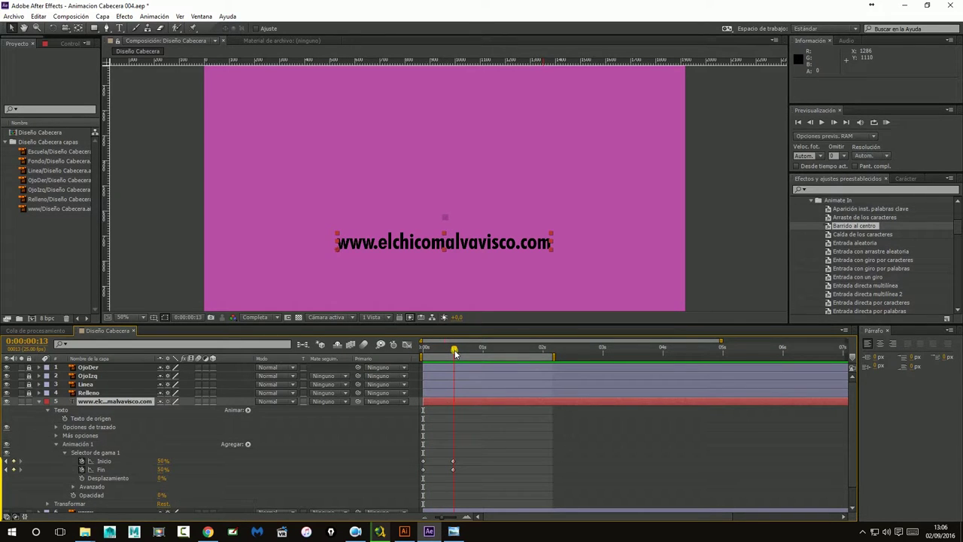
{"action": "left_click_drag", "start_coordinate": [455, 353], "coordinate": [454, 354]}
{"action": "left_click_drag", "start_coordinate": [449, 454], "coordinate": [455, 474]}
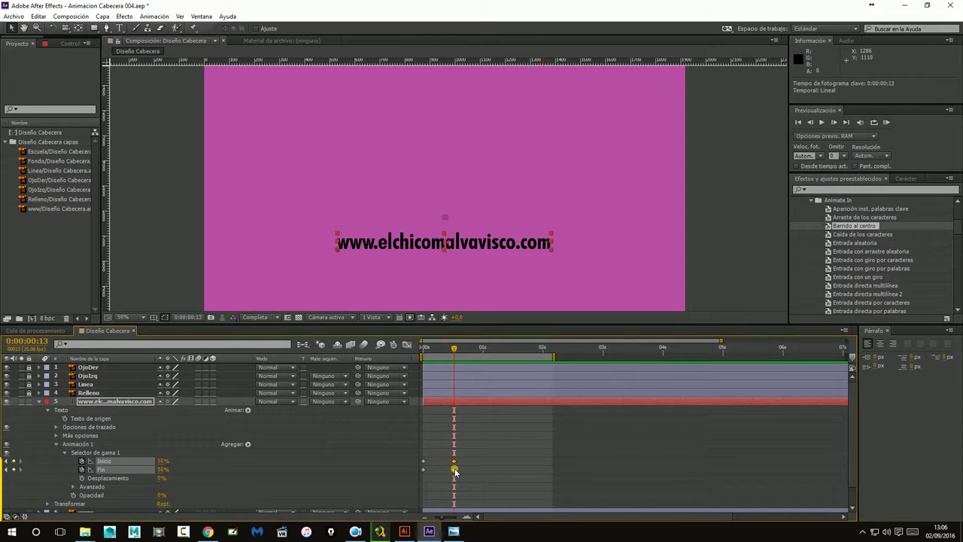
{"action": "mouse_move", "coordinate": [453, 351]}
{"action": "left_mouse_down"}
{"action": "mouse_move", "coordinate": [413, 357]}
{"action": "mouse_move", "coordinate": [451, 364]}
{"action": "left_mouse_up"}
{"action": "mouse_move", "coordinate": [466, 517]}
{"action": "left_mouse_down"}
{"action": "mouse_move", "coordinate": [507, 517]}
{"action": "mouse_move", "coordinate": [478, 517]}
{"action": "left_mouse_up"}
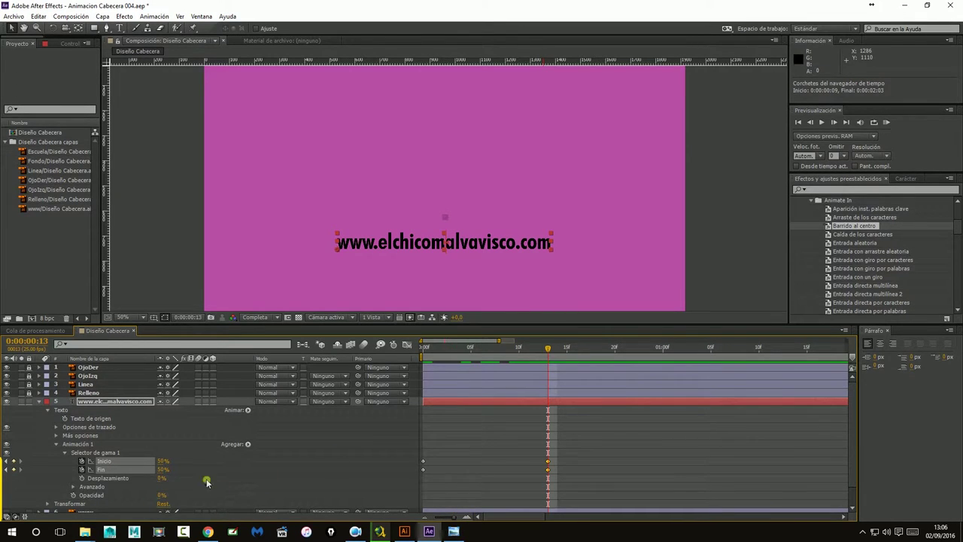
{"action": "mouse_move", "coordinate": [164, 471]}
{"action": "left_mouse_down"}
{"action": "mouse_move", "coordinate": [141, 471]}
{"action": "mouse_move", "coordinate": [168, 471]}
{"action": "left_mouse_up"}
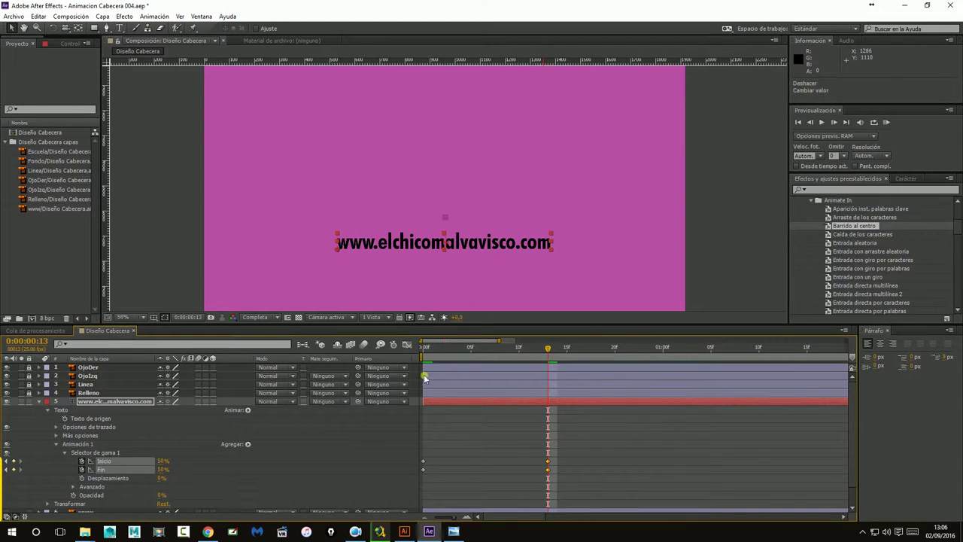
{"action": "left_click", "coordinate": [445, 350]}
{"action": "left_click_drag", "start_coordinate": [446, 350], "coordinate": [399, 350]}
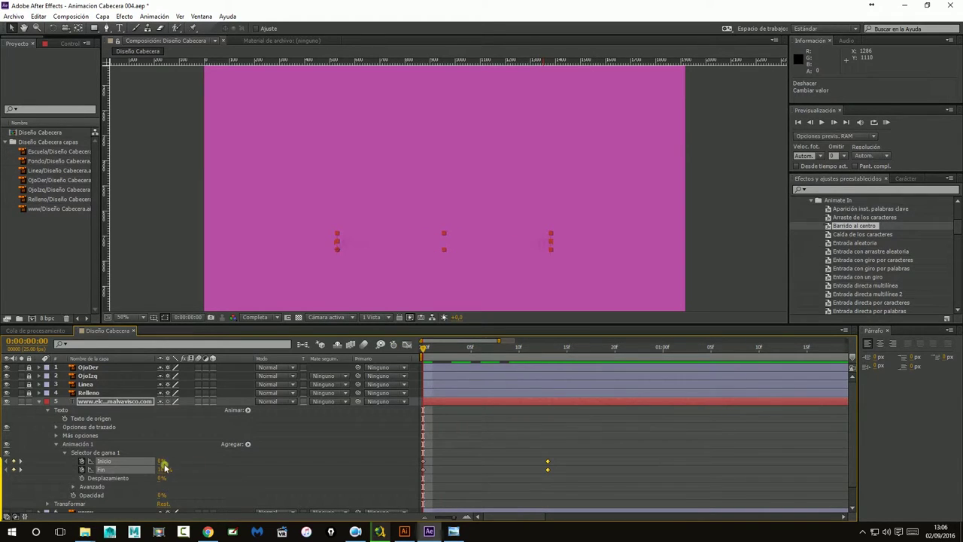
{"action": "left_click_drag", "start_coordinate": [169, 460], "coordinate": [195, 464]}
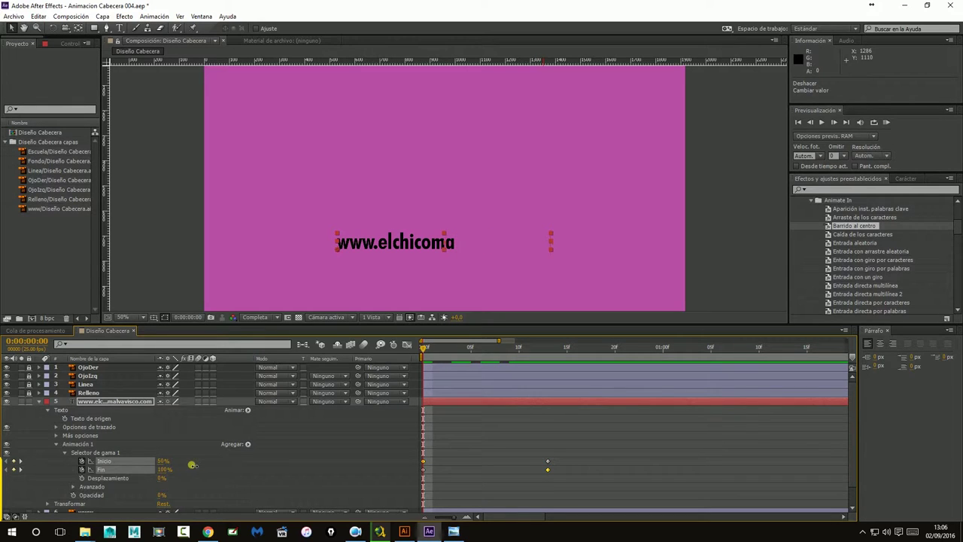
{"action": "left_click", "coordinate": [173, 470]}
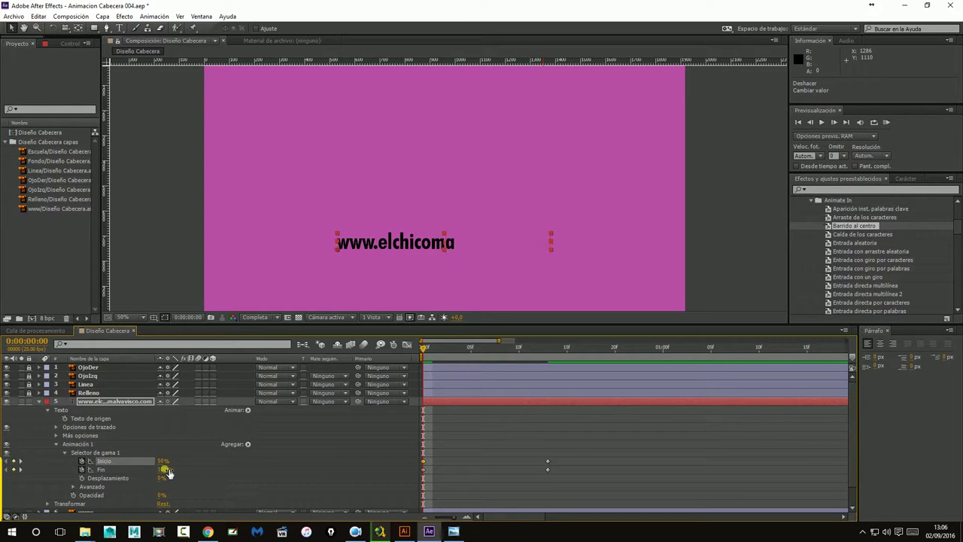
{"action": "left_click_drag", "start_coordinate": [166, 471], "coordinate": [146, 470]}
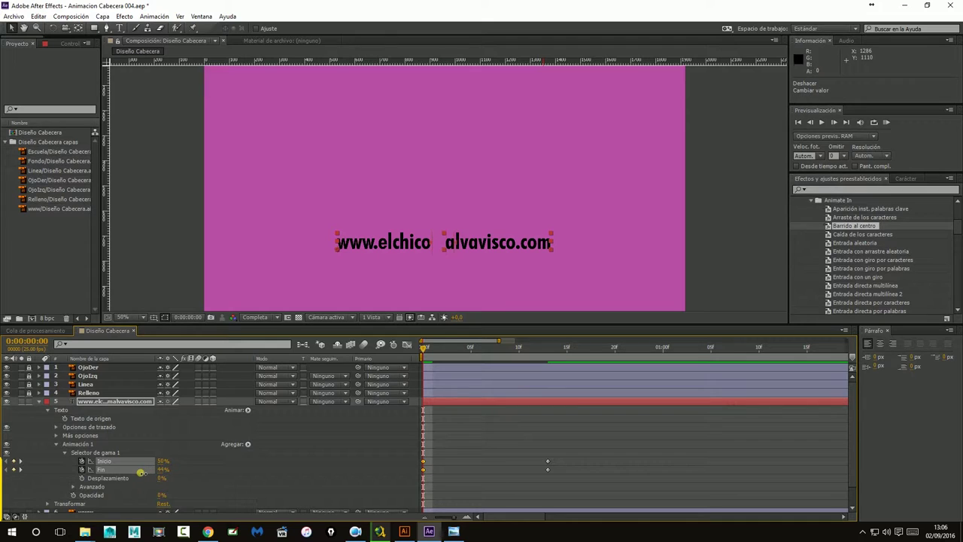
{"action": "left_click", "coordinate": [165, 470]}
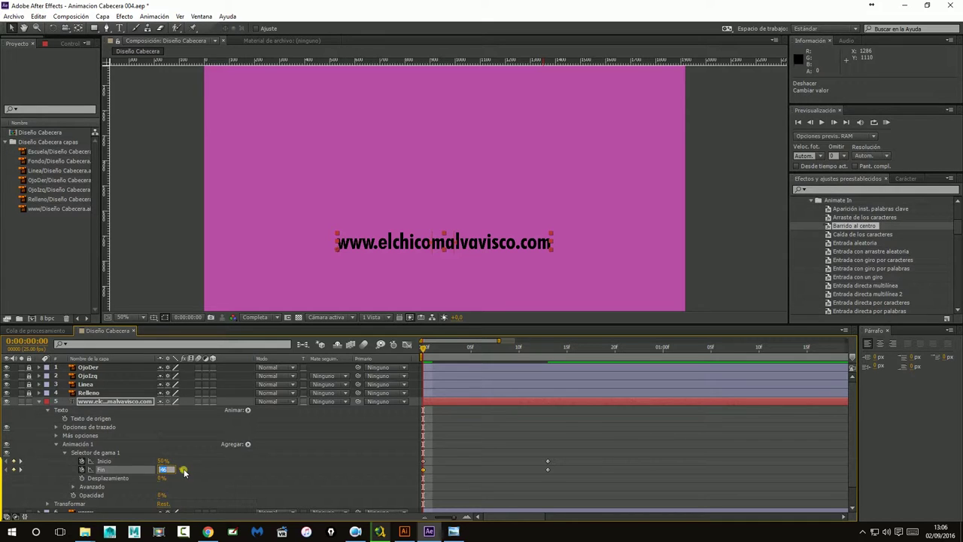
{"action": "type", "text": "50"}
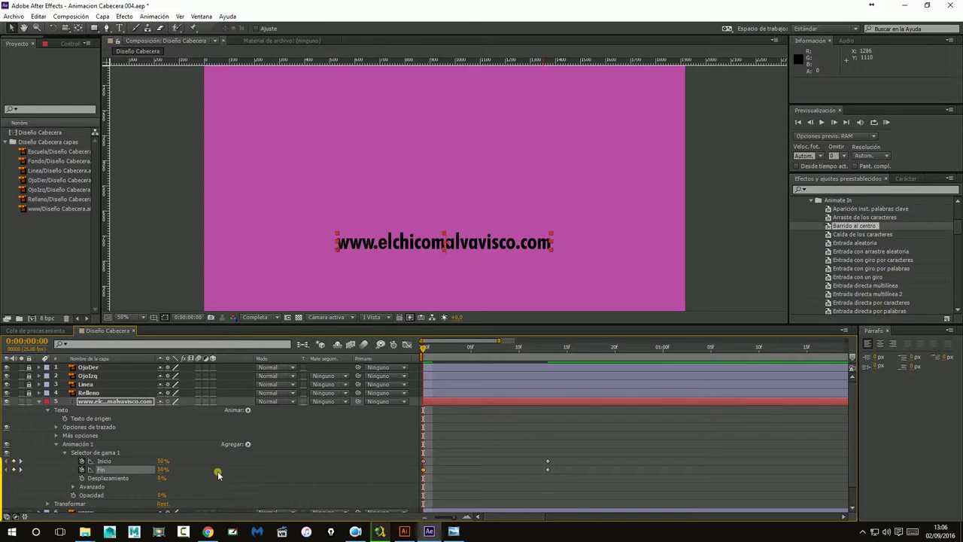
{"action": "scroll", "coordinate": [167, 471], "scroll_direction": "down", "scroll_amount": 2}
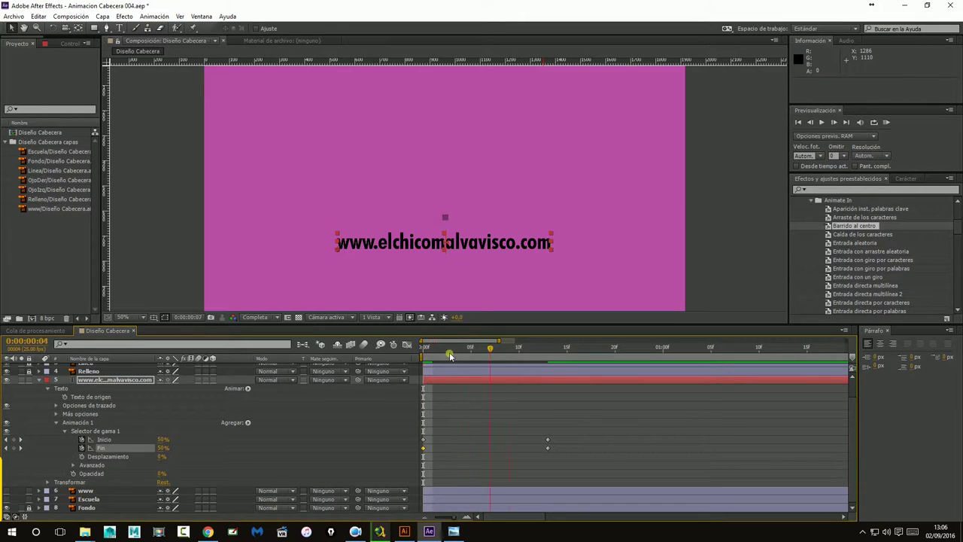
{"action": "mouse_move", "coordinate": [161, 447]}
{"action": "left_mouse_down"}
{"action": "mouse_move", "coordinate": [133, 439]}
{"action": "mouse_move", "coordinate": [185, 440]}
{"action": "mouse_move", "coordinate": [140, 451]}
{"action": "left_mouse_up"}
{"action": "left_click", "coordinate": [166, 449]}
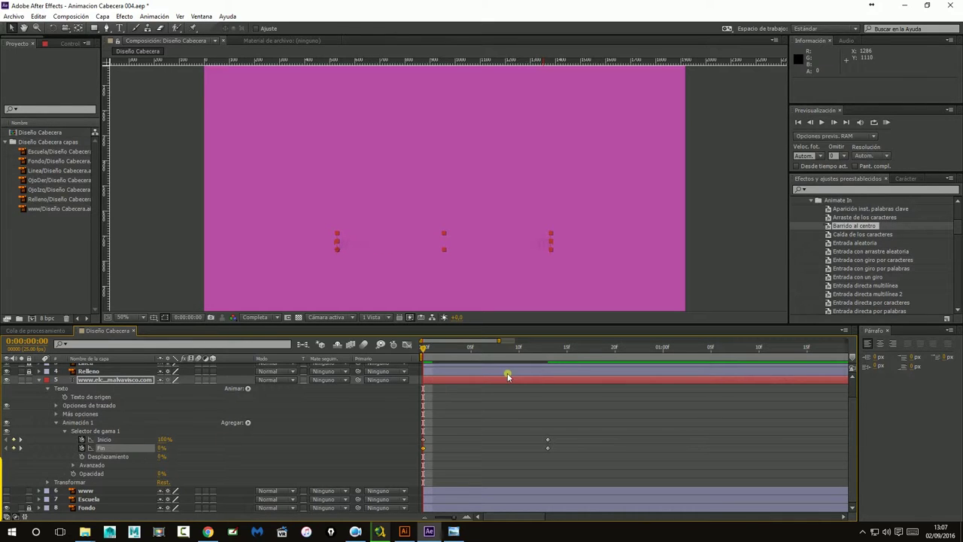
{"action": "left_click_drag", "start_coordinate": [531, 352], "coordinate": [547, 351]}
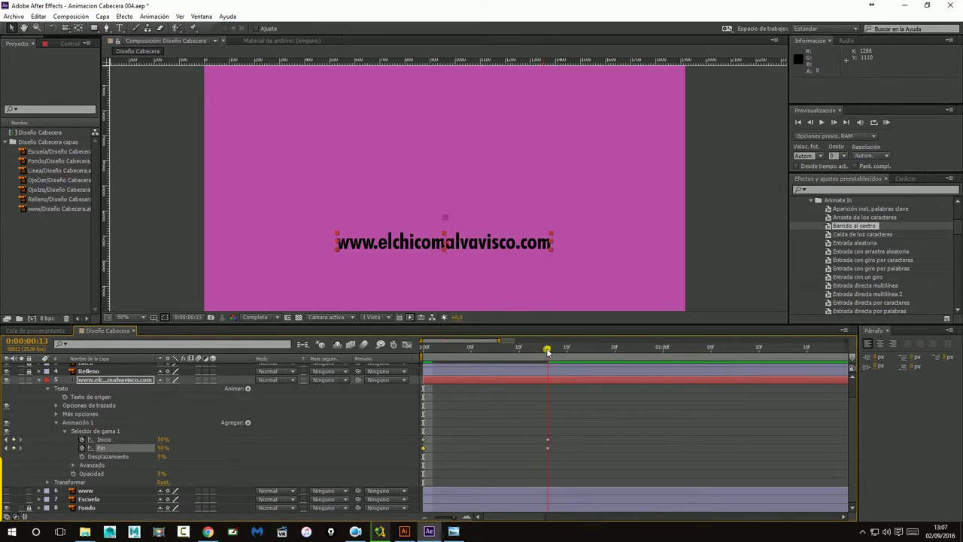
{"action": "left_click", "coordinate": [171, 435]}
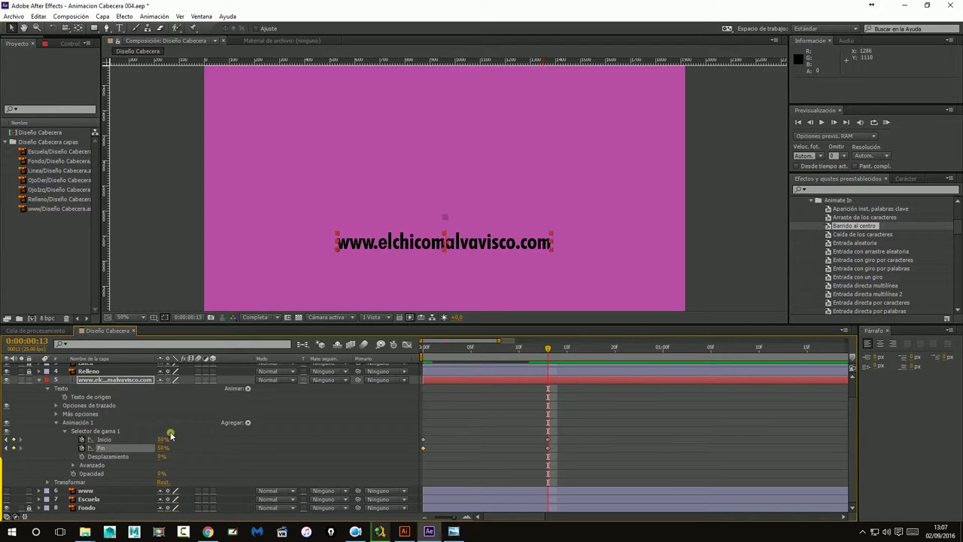
{"action": "left_click_drag", "start_coordinate": [162, 438], "coordinate": [113, 448]}
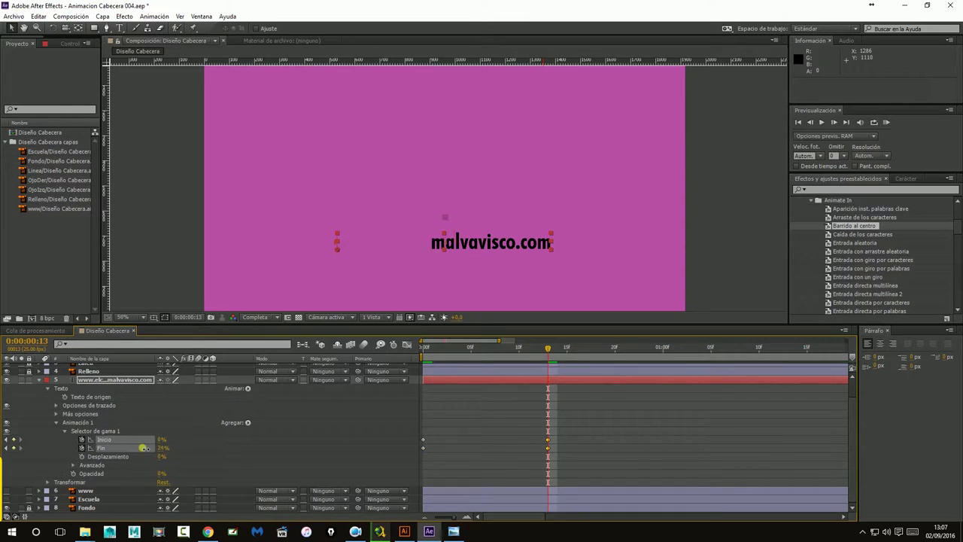
{"action": "mouse_move", "coordinate": [534, 350]}
{"action": "left_mouse_down"}
{"action": "mouse_move", "coordinate": [518, 369]}
{"action": "mouse_move", "coordinate": [424, 387]}
{"action": "left_mouse_up"}
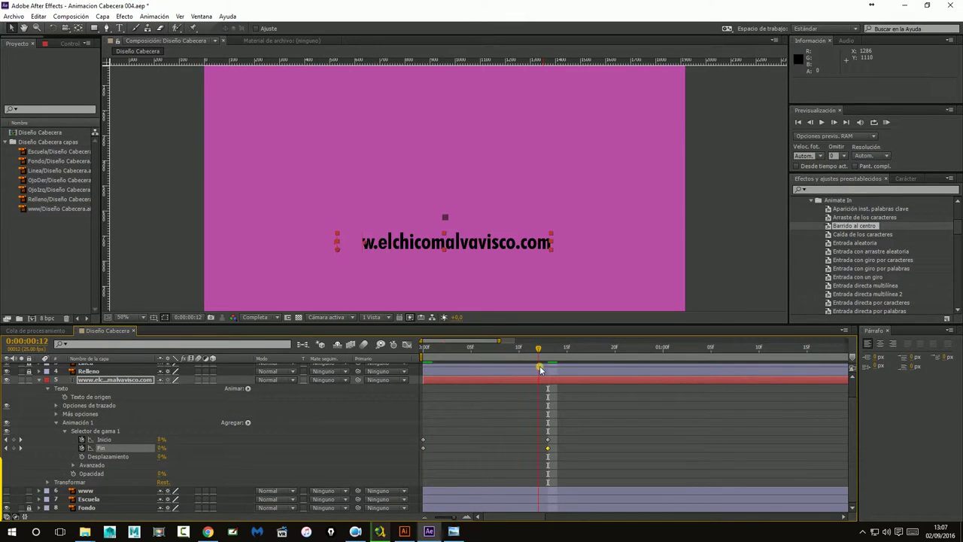
{"action": "left_click", "coordinate": [164, 440]}
{"action": "type", "text": "0"}
{"action": "key", "text": "Return"}
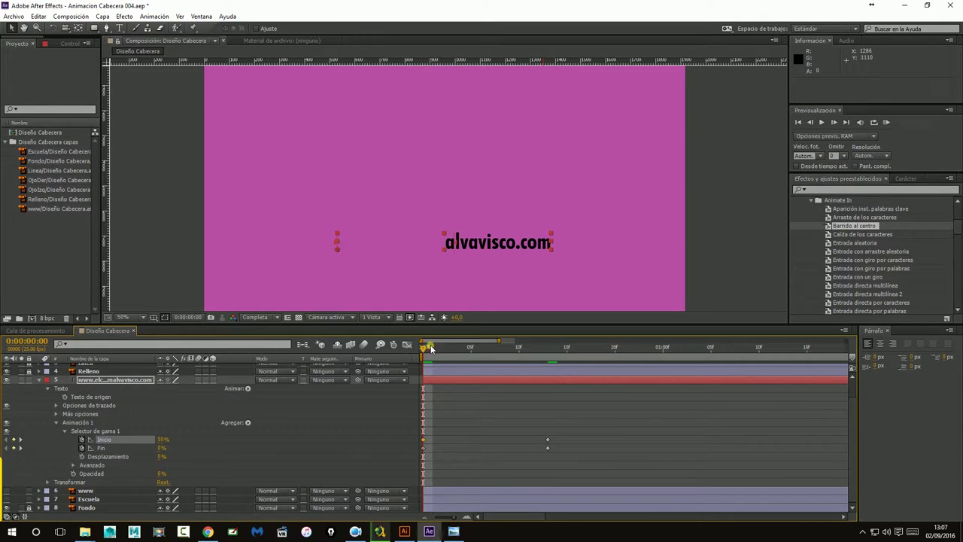
{"action": "mouse_move", "coordinate": [427, 350]}
{"action": "left_mouse_down"}
{"action": "mouse_move", "coordinate": [549, 361]}
{"action": "mouse_move", "coordinate": [423, 374]}
{"action": "left_mouse_up"}
{"action": "left_click", "coordinate": [448, 382]}
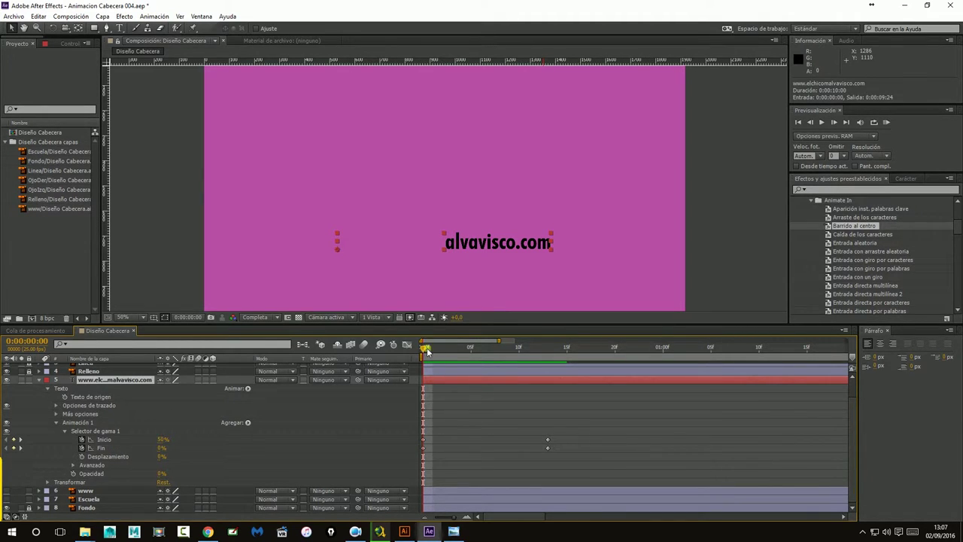
{"action": "mouse_move", "coordinate": [426, 351]}
{"action": "left_mouse_down"}
{"action": "mouse_move", "coordinate": [561, 356]}
{"action": "mouse_move", "coordinate": [423, 356]}
{"action": "left_mouse_up"}
{"action": "left_click", "coordinate": [163, 449]}
{"action": "key", "text": "Return"}
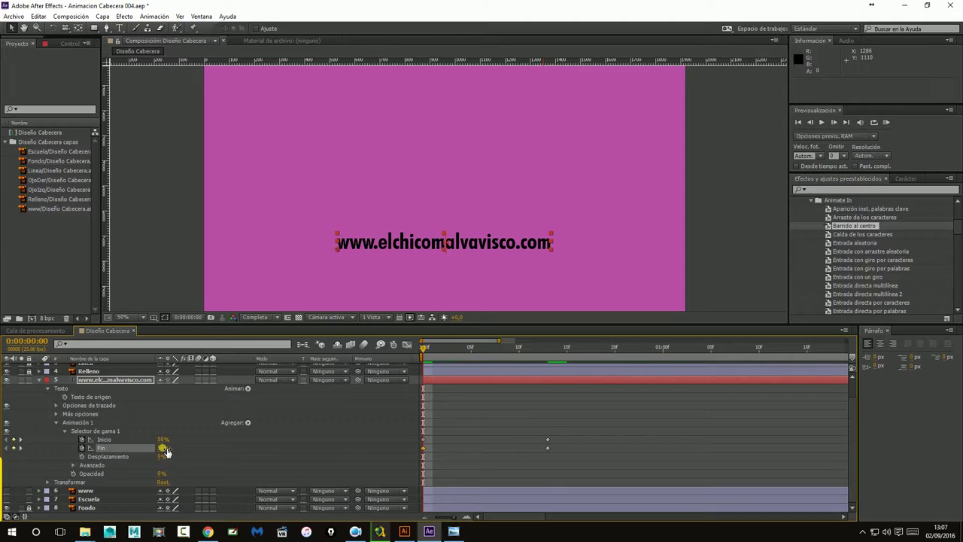
{"action": "left_click", "coordinate": [163, 448]}
{"action": "type", "text": "50"}
{"action": "key", "text": "Return"}
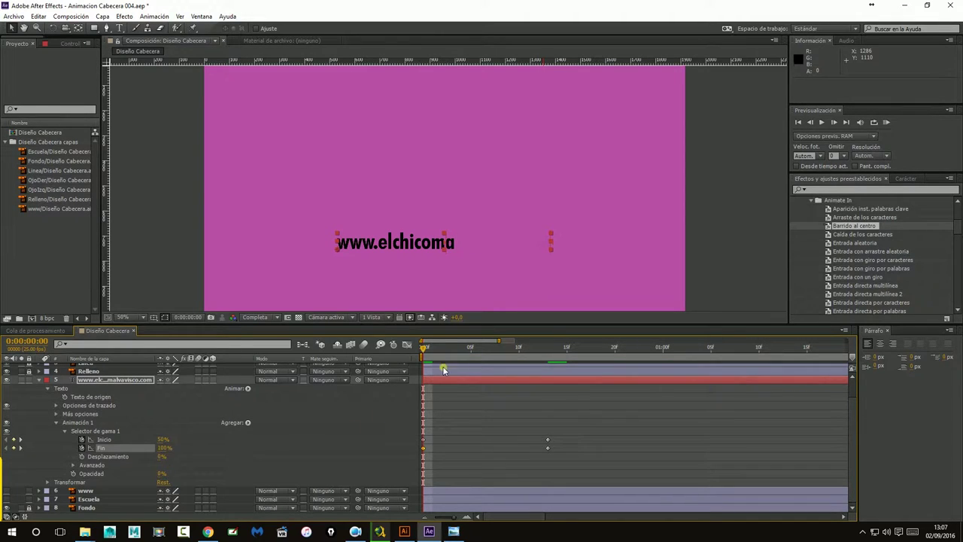
{"action": "key", "text": "space"}
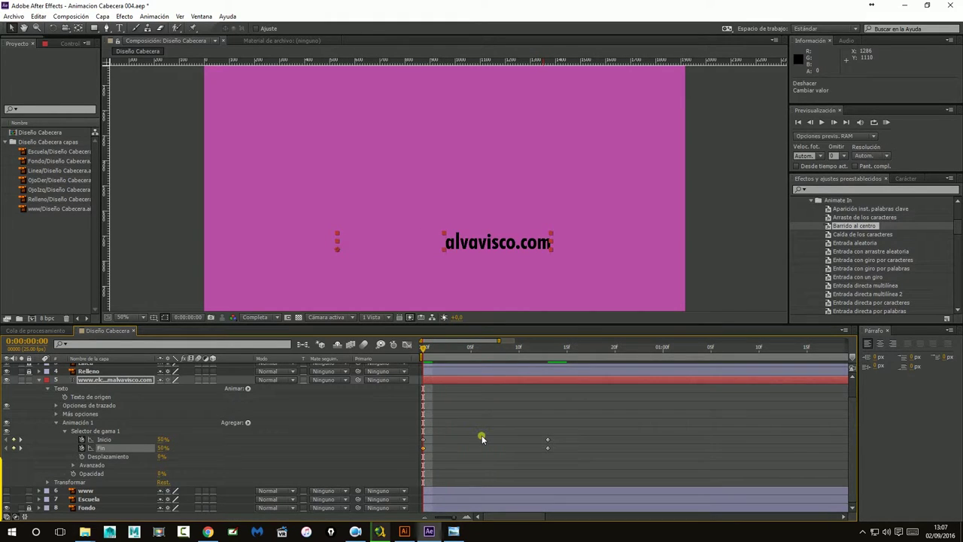
{"action": "key", "text": "k"}
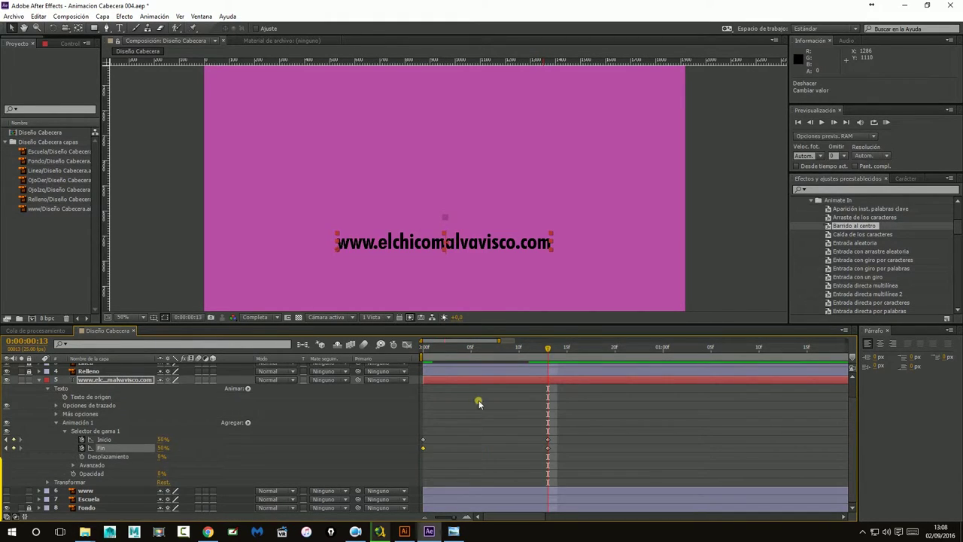
{"action": "key", "text": "Home"}
{"action": "left_click_drag", "start_coordinate": [423, 348], "coordinate": [552, 356]}
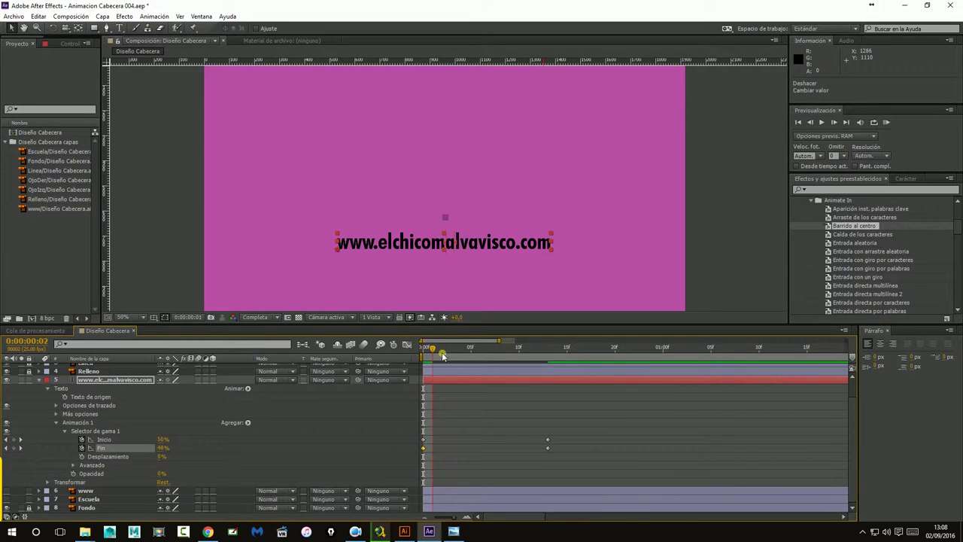
{"action": "key", "text": "Home"}
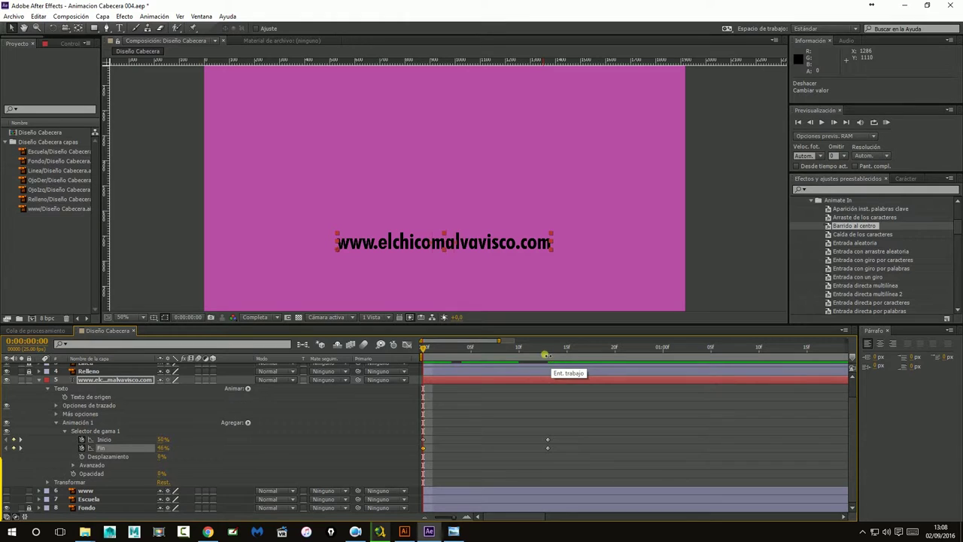
{"action": "mouse_move", "coordinate": [425, 348]}
{"action": "left_mouse_down"}
{"action": "mouse_move", "coordinate": [455, 349]}
{"action": "mouse_move", "coordinate": [425, 348]}
{"action": "left_mouse_up"}
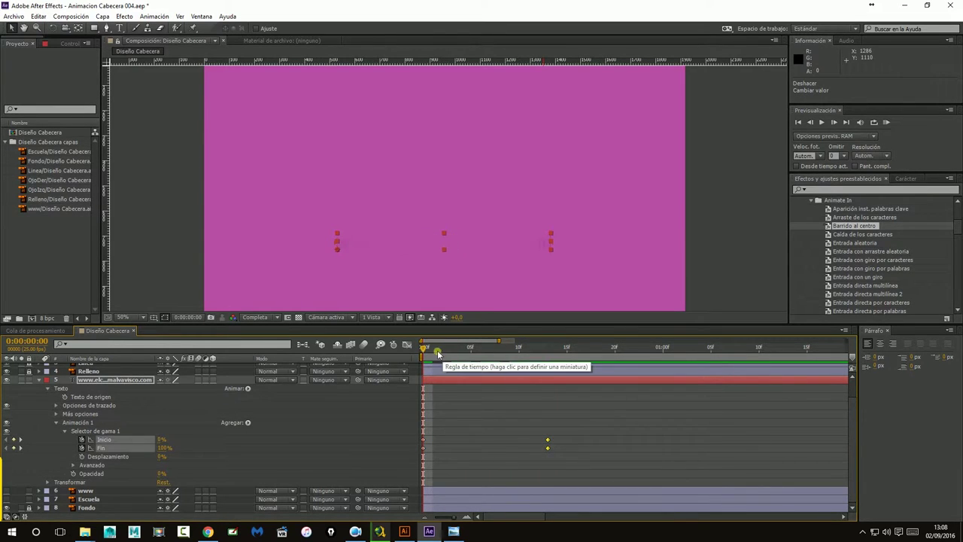
{"action": "left_click_drag", "start_coordinate": [425, 349], "coordinate": [549, 357]}
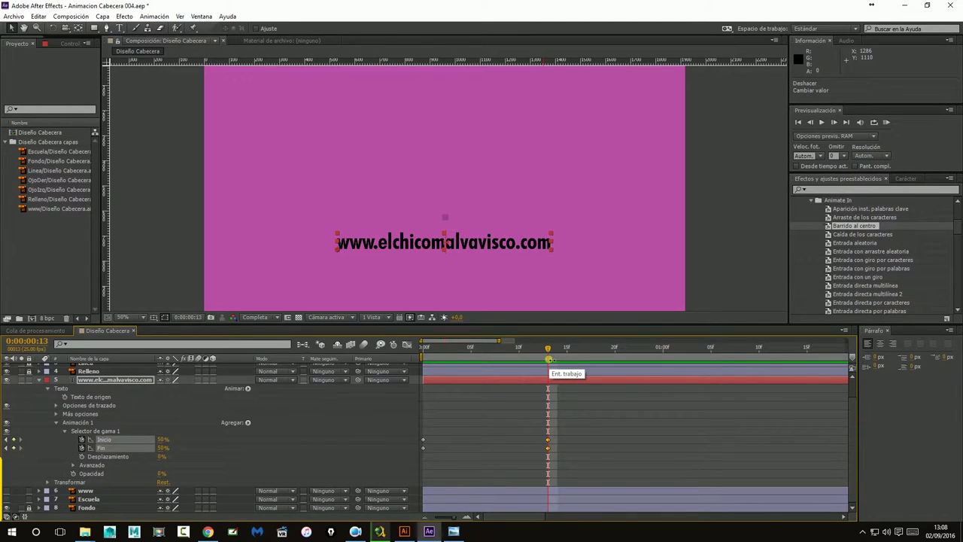
{"action": "left_click_drag", "start_coordinate": [548, 358], "coordinate": [401, 374]}
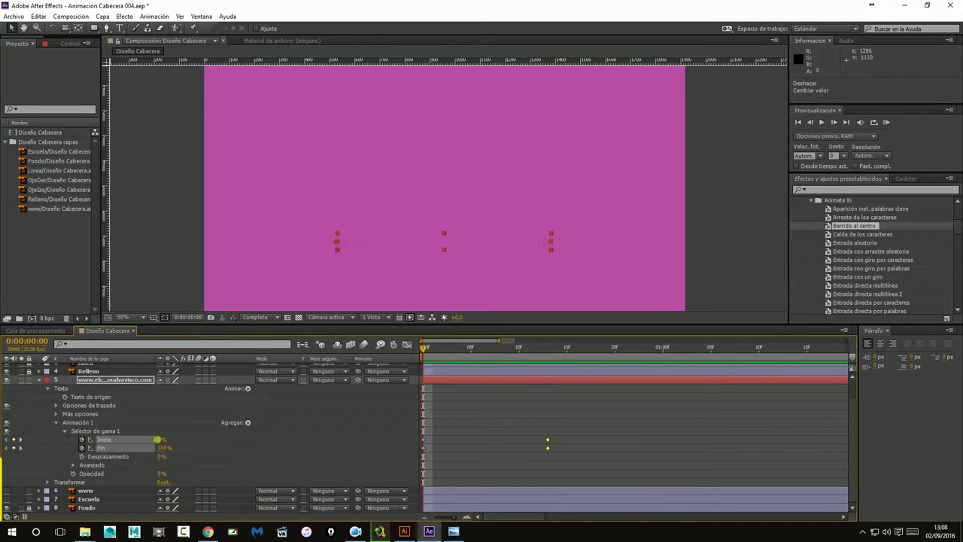
Set Inicio to 100% and Fin to 0% at frame 0, then lower Inicio at frame 13
{"action": "left_click", "coordinate": [160, 440]}
{"action": "key", "text": "Return"}
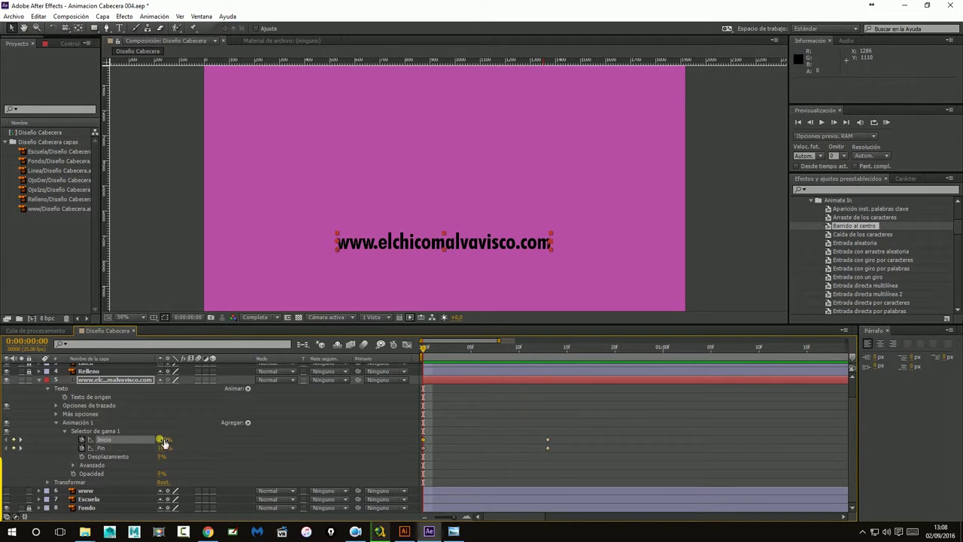
{"action": "left_click", "coordinate": [163, 447]}
{"action": "type", "text": "0"}
{"action": "key", "text": "Return"}
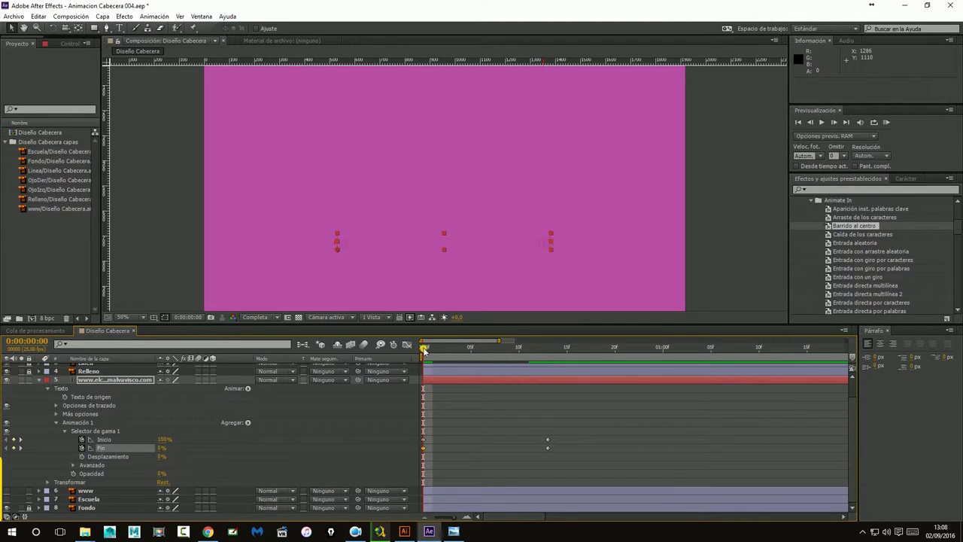
{"action": "left_click_drag", "start_coordinate": [425, 350], "coordinate": [552, 356]}
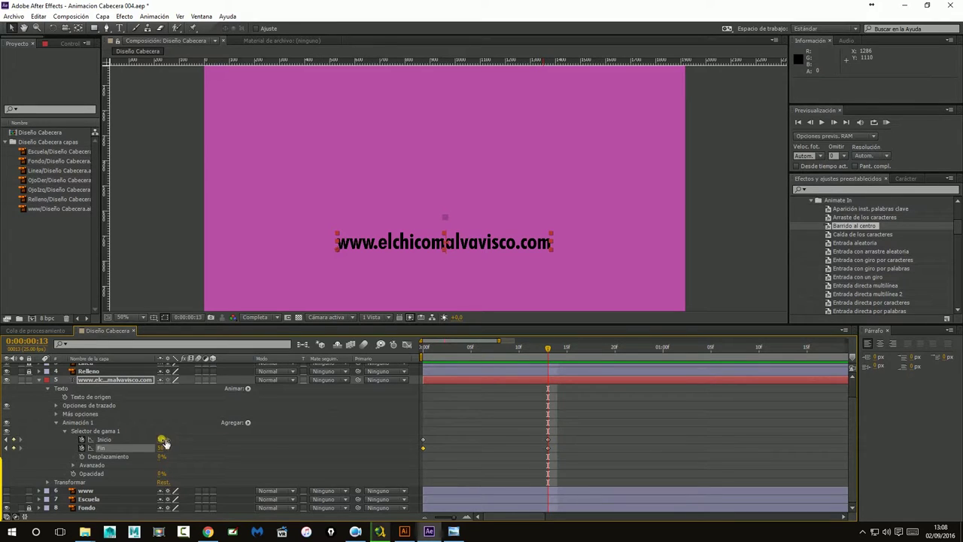
{"action": "left_click_drag", "start_coordinate": [164, 443], "coordinate": [138, 439]}
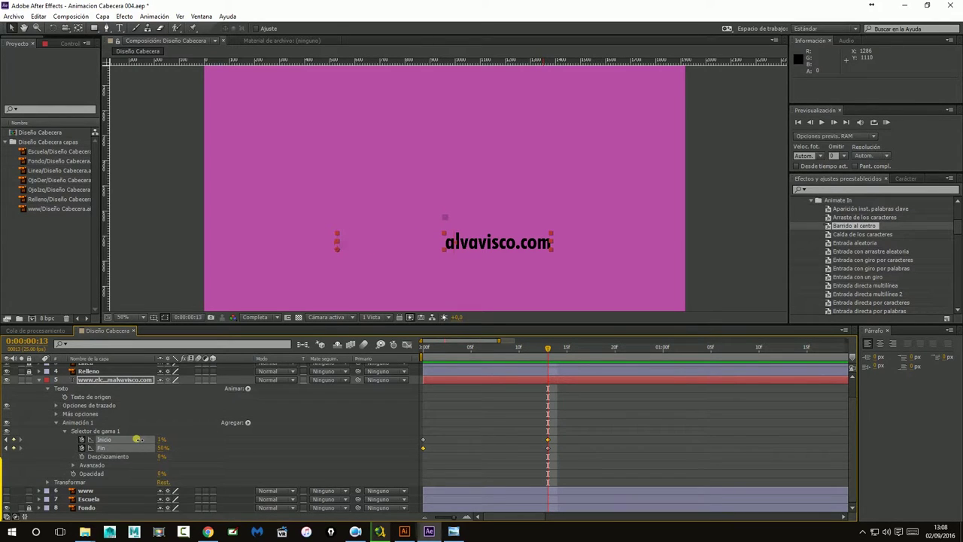
Set Fin to 0 at frame 13, scrub the centre wipe to frame 8, and undo the range edits
{"action": "left_click", "coordinate": [158, 439]}
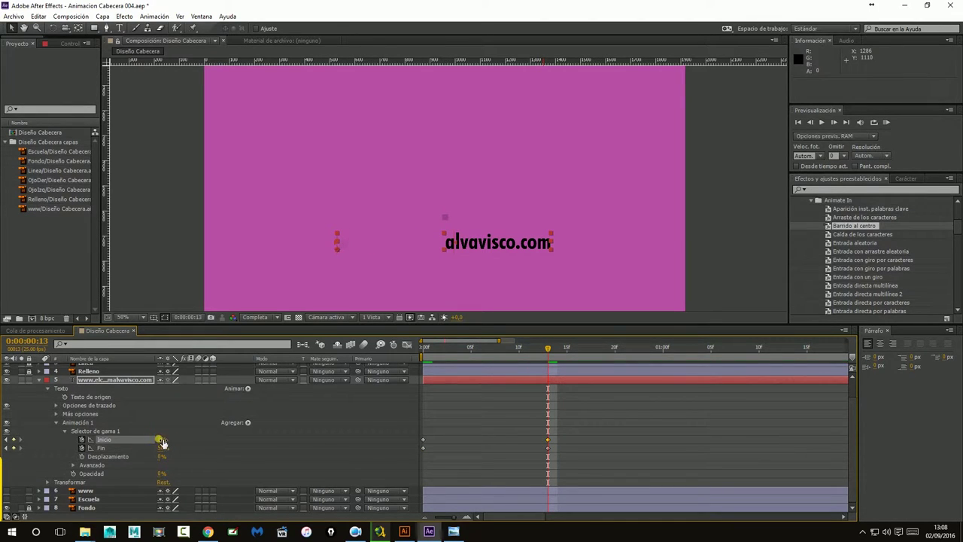
{"action": "left_click", "coordinate": [163, 447]}
{"action": "type", "text": "0"}
{"action": "key", "text": "Return"}
{"action": "left_click", "coordinate": [415, 349]}
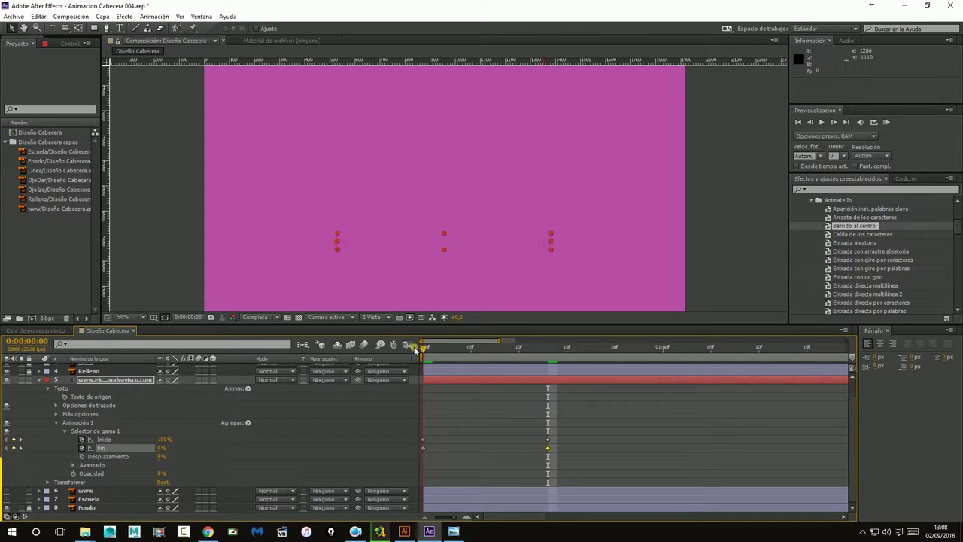
{"action": "left_click_drag", "start_coordinate": [415, 350], "coordinate": [500, 347]}
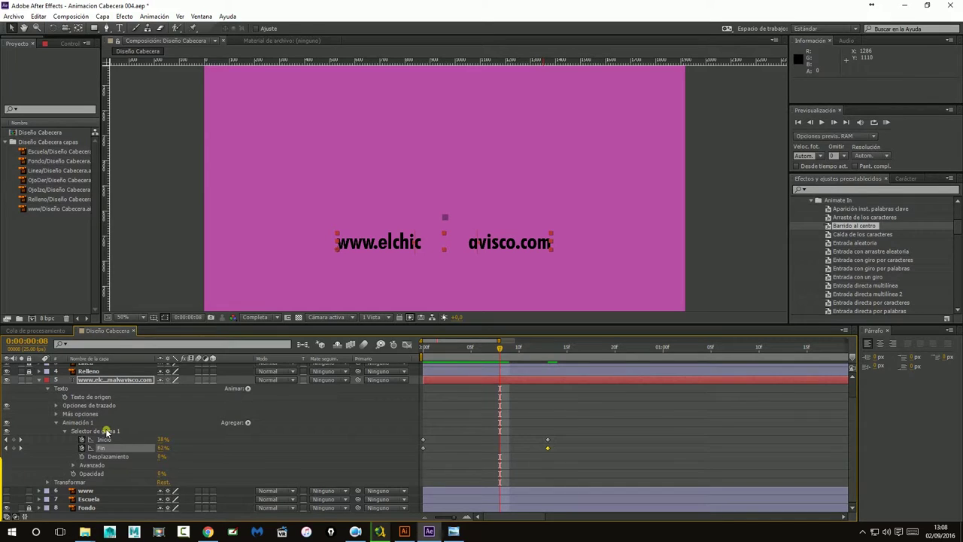
{"action": "key", "text": "ctrl+z"}
Undo the centre-wipe animation and scrub through the face drawing in with its eyes
{"action": "key", "text": "ctrl+z"}
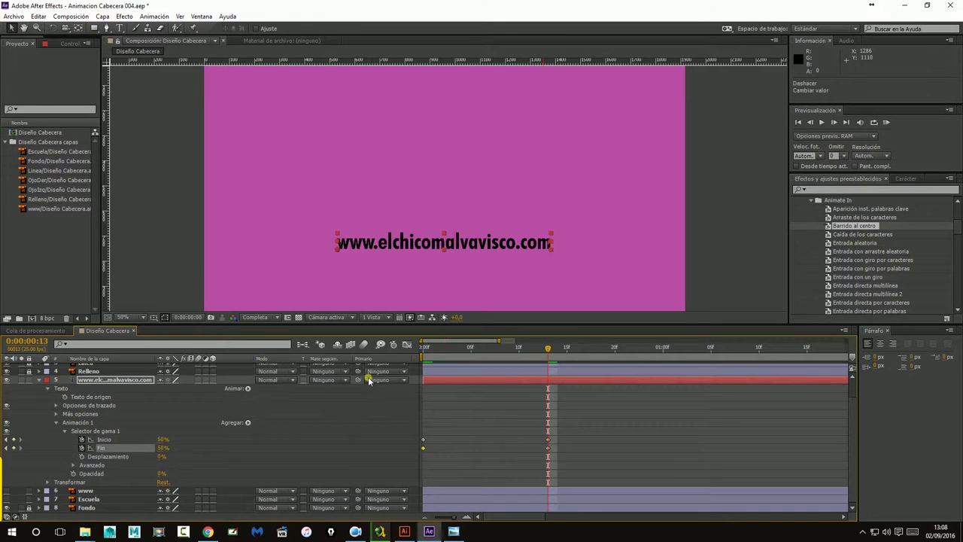
{"action": "key", "text": "ctrl+z"}
{"action": "key", "text": "ctrl+z"}
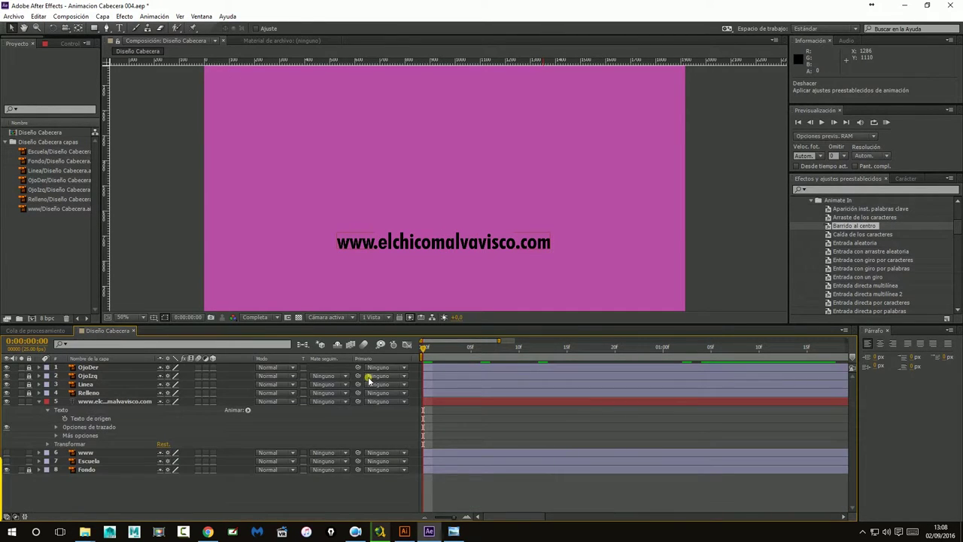
{"action": "left_click_drag", "start_coordinate": [424, 347], "coordinate": [653, 348]}
{"action": "left_click_drag", "start_coordinate": [433, 347], "coordinate": [768, 342]}
{"action": "left_click_drag", "start_coordinate": [510, 516], "coordinate": [527, 516]}
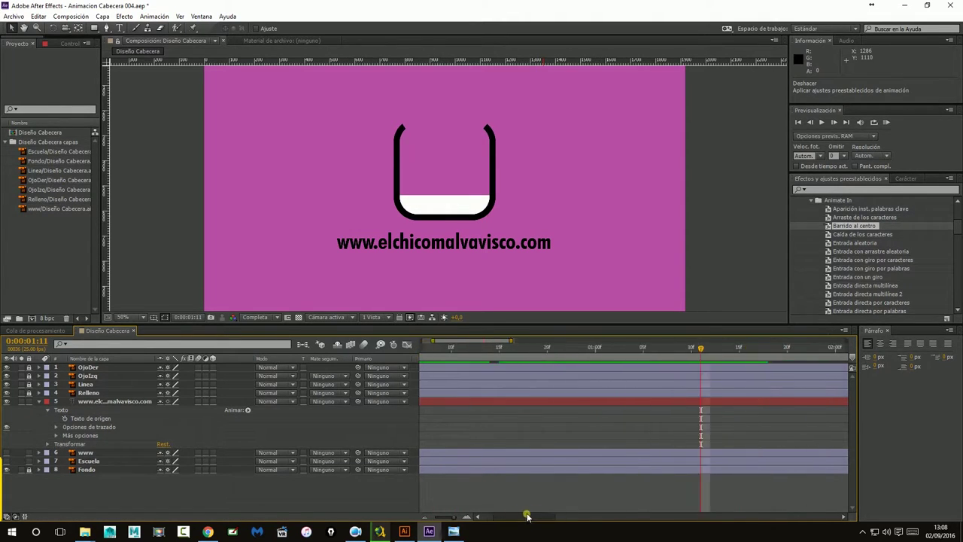
{"action": "left_click_drag", "start_coordinate": [497, 347], "coordinate": [557, 352]}
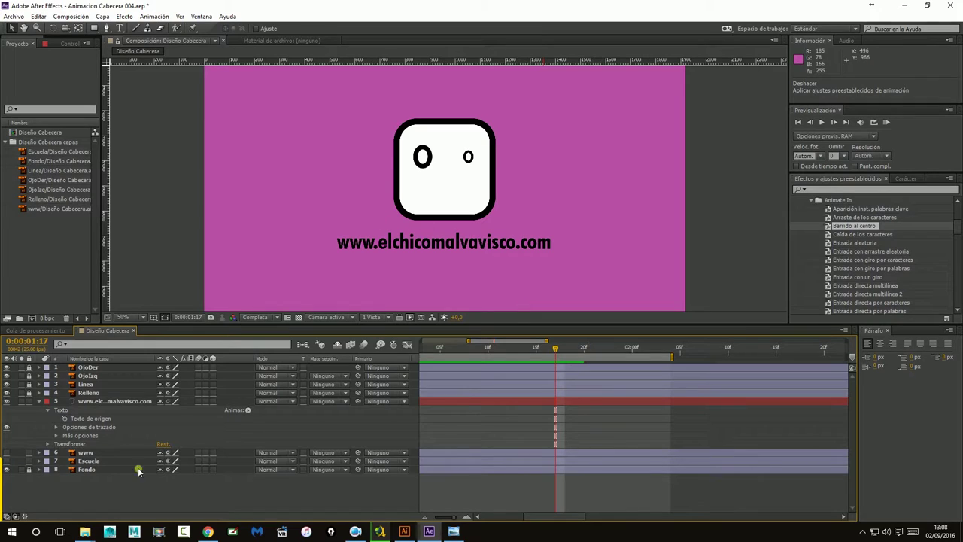
{"action": "left_click", "coordinate": [101, 403]}
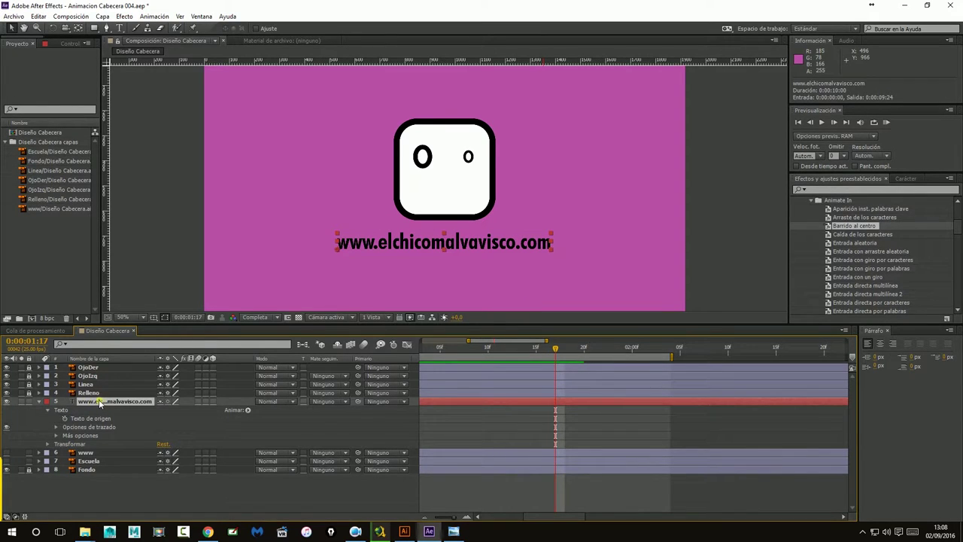
{"action": "left_click", "coordinate": [7, 401]}
{"action": "left_click", "coordinate": [91, 453]}
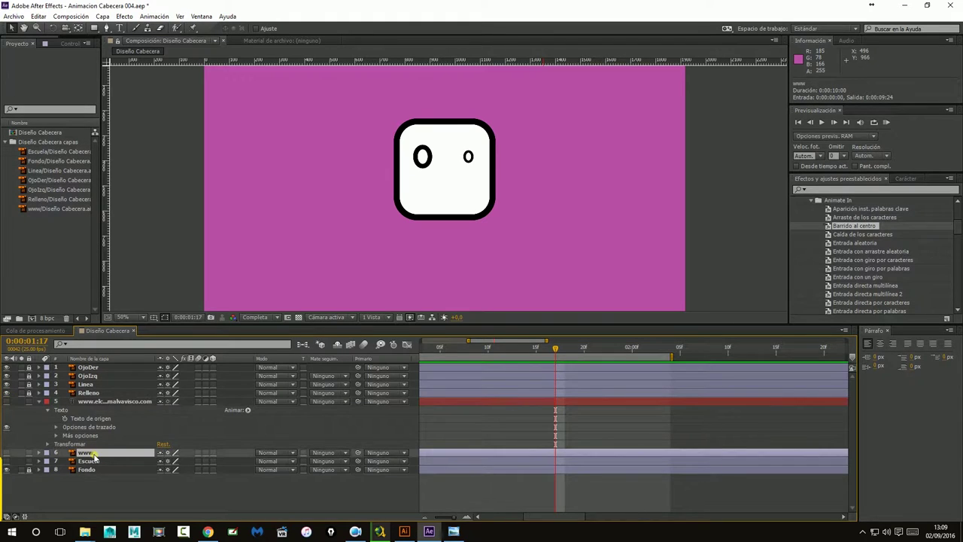
{"action": "left_click", "coordinate": [7, 452]}
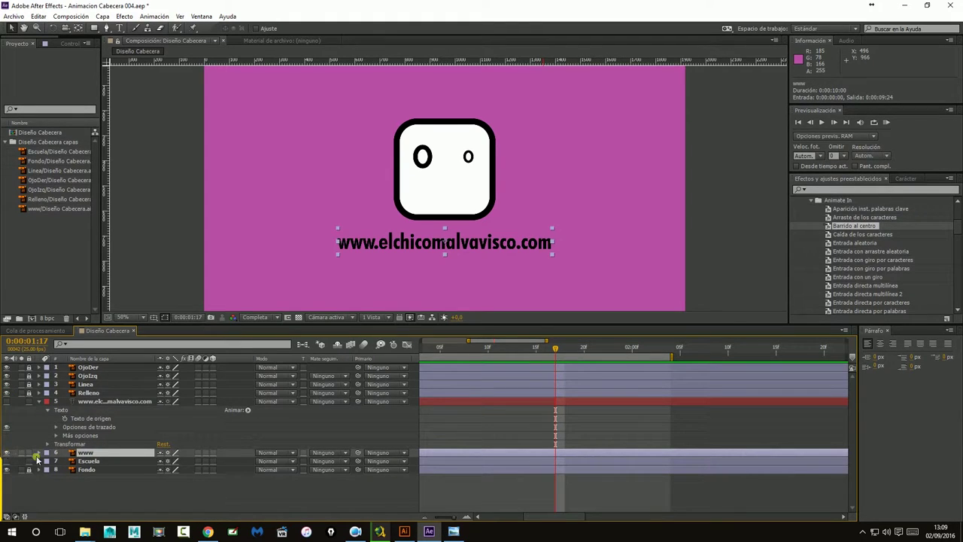
{"action": "left_click", "coordinate": [100, 402]}
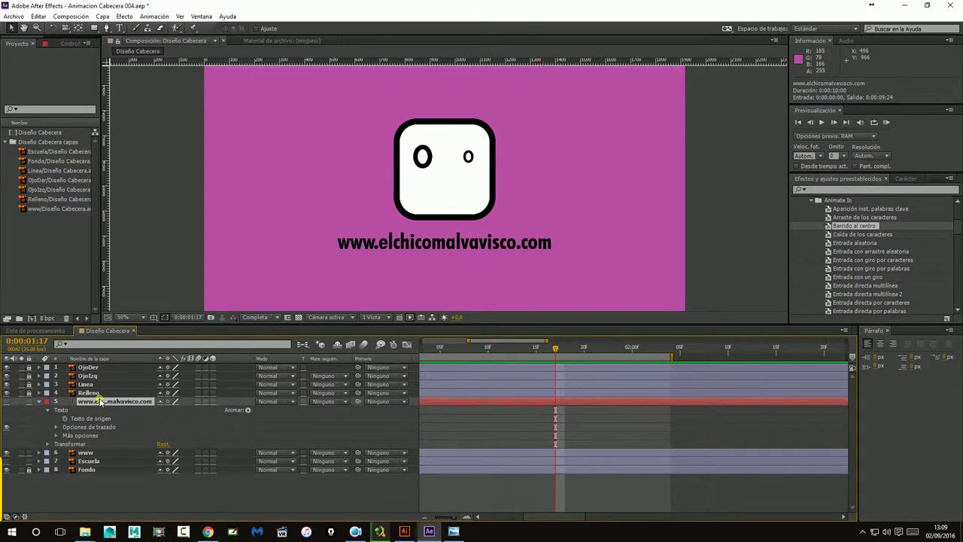
{"action": "key", "text": "Delete"}
Draw a rectangular Mask 1 over the left half of the URL on the www layer
{"action": "left_click", "coordinate": [100, 401]}
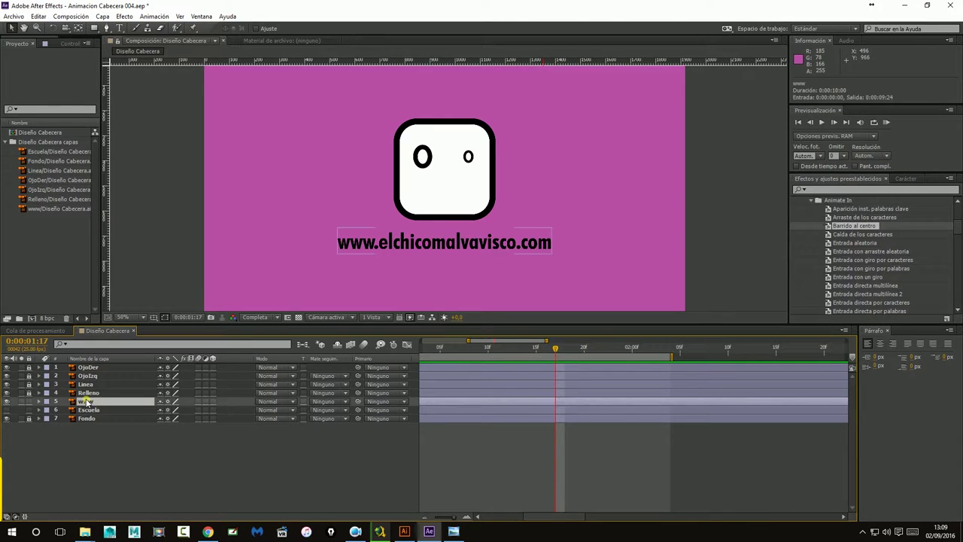
{"action": "scroll", "coordinate": [439, 256], "scroll_direction": "up", "scroll_amount": 2}
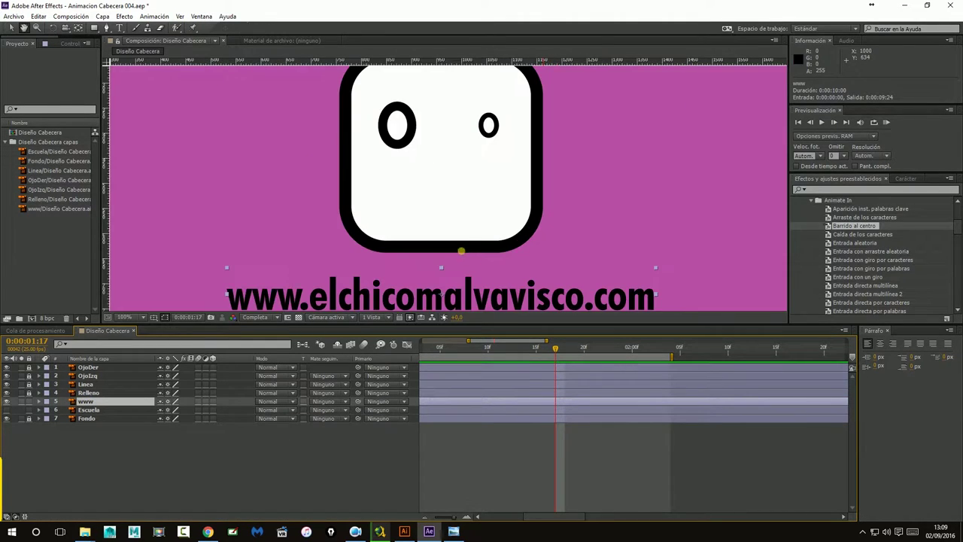
{"action": "left_click", "coordinate": [94, 28]}
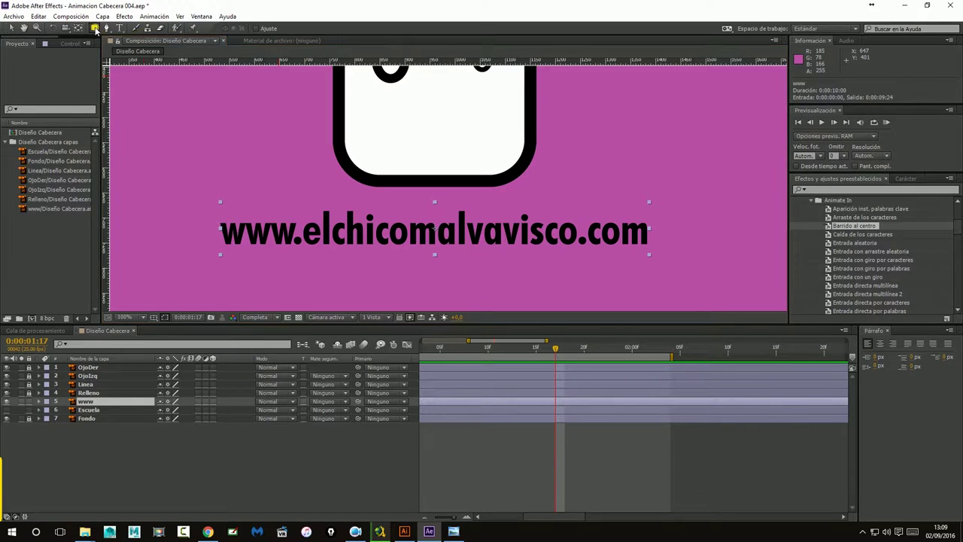
{"action": "left_click", "coordinate": [214, 218]}
{"action": "left_click_drag", "start_coordinate": [214, 218], "coordinate": [438, 256]}
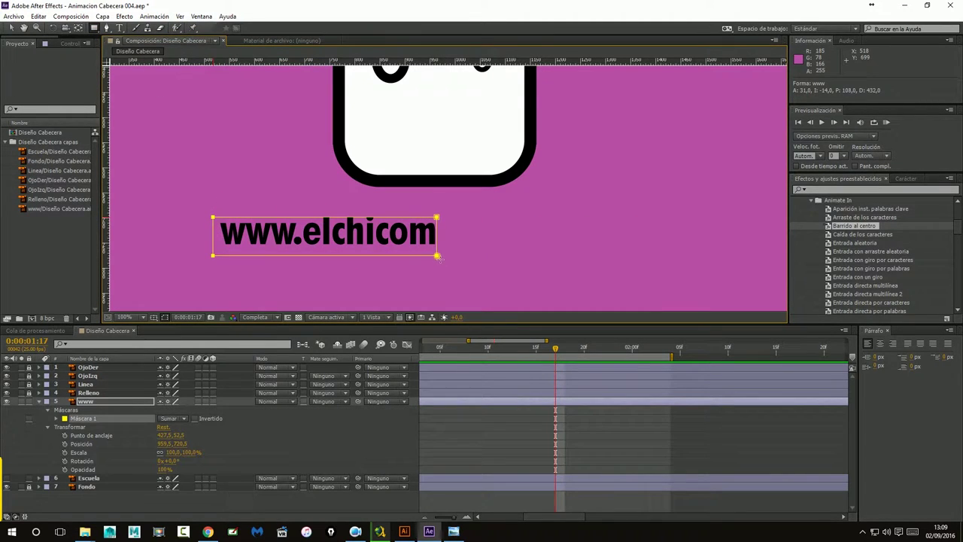
{"action": "scroll", "coordinate": [440, 239], "scroll_direction": "down", "scroll_amount": 4}
{"action": "scroll", "coordinate": [440, 237], "scroll_direction": "up", "scroll_amount": 2}
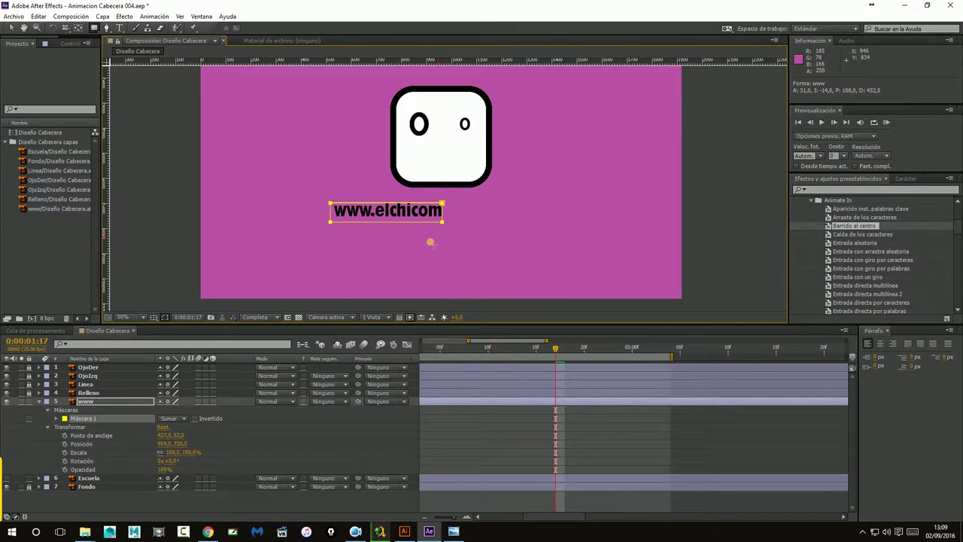
Draw Mask 2 over the URL's right half and align its top and bottom edges to the text
{"action": "left_click", "coordinate": [111, 403]}
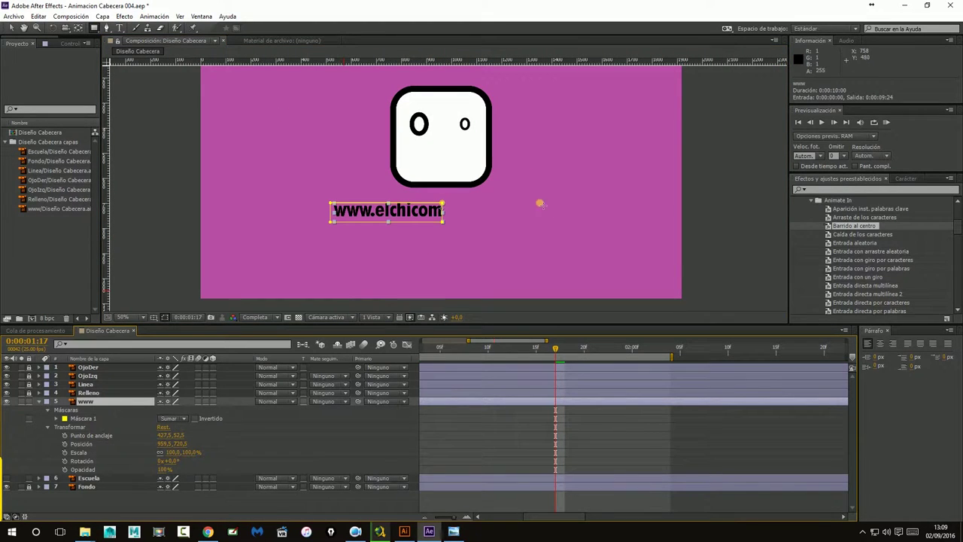
{"action": "mouse_move", "coordinate": [554, 188]}
{"action": "left_mouse_down"}
{"action": "mouse_move", "coordinate": [482, 235]}
{"action": "mouse_move", "coordinate": [441, 239]}
{"action": "left_mouse_up"}
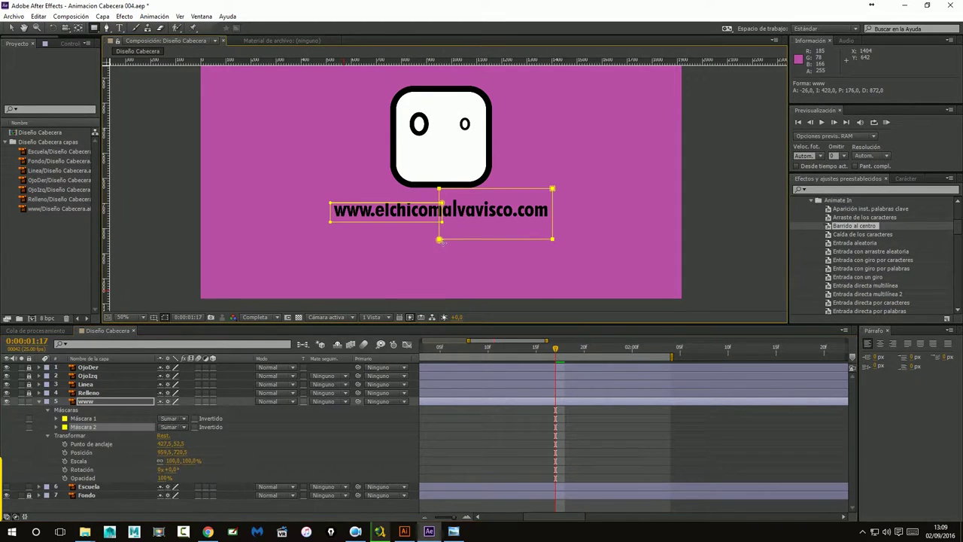
{"action": "scroll", "coordinate": [445, 224], "scroll_direction": "up", "scroll_amount": 2}
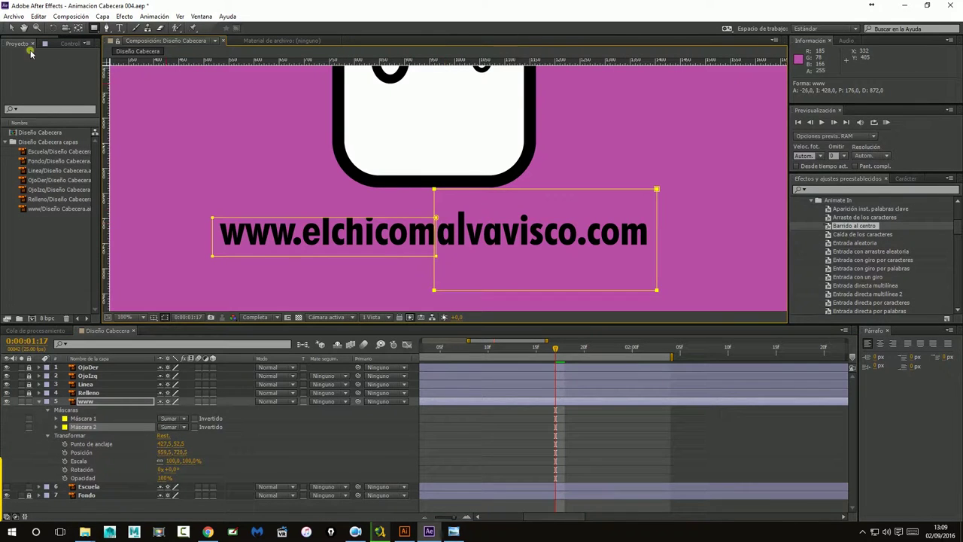
{"action": "left_click", "coordinate": [12, 27]}
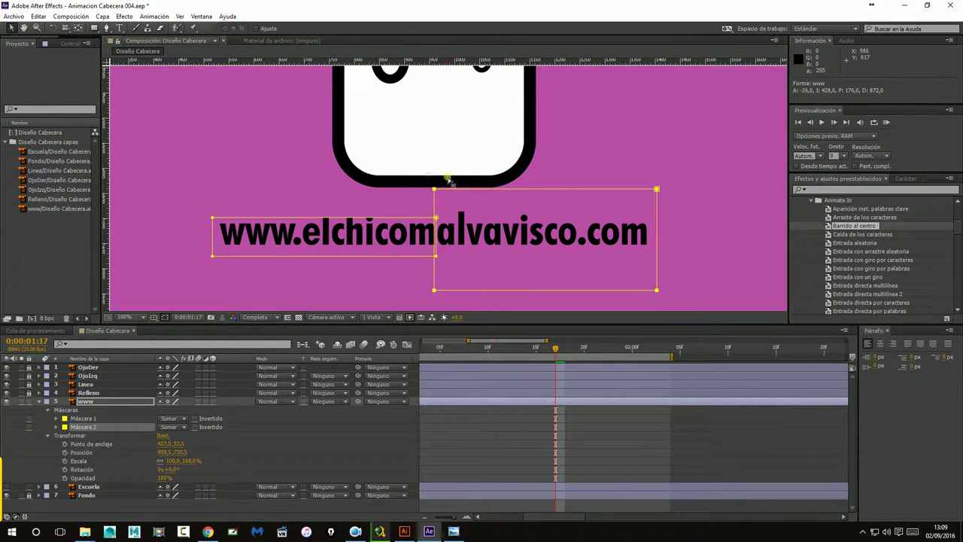
{"action": "mouse_move", "coordinate": [418, 179]}
{"action": "left_mouse_down"}
{"action": "mouse_move", "coordinate": [661, 194]}
{"action": "mouse_move", "coordinate": [658, 216]}
{"action": "left_mouse_up"}
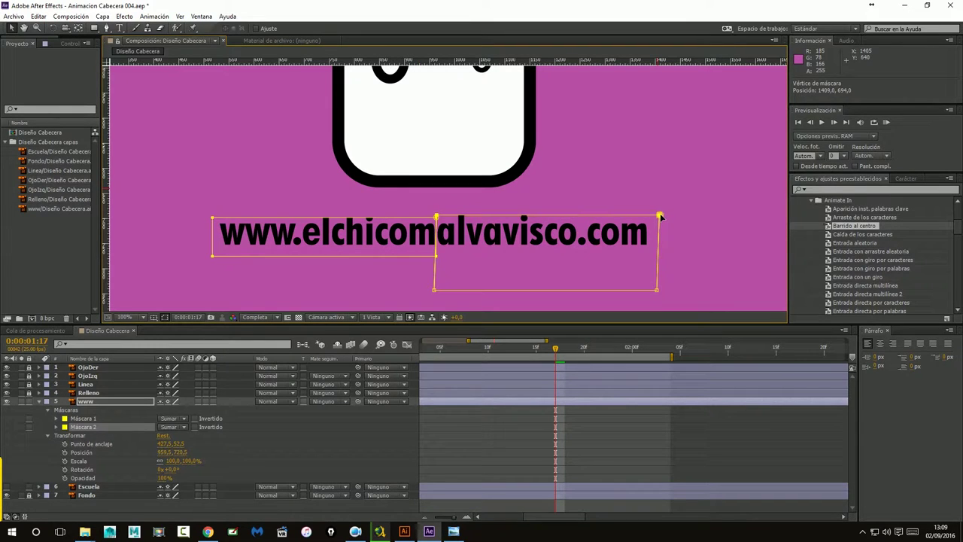
{"action": "scroll", "coordinate": [572, 289], "scroll_direction": "down", "scroll_amount": 3}
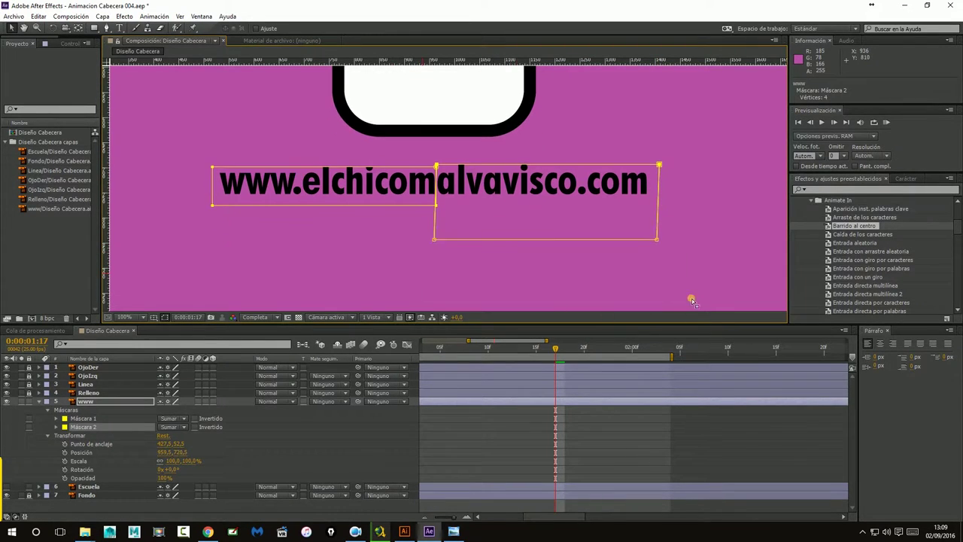
{"action": "left_click_drag", "start_coordinate": [657, 241], "coordinate": [657, 210]}
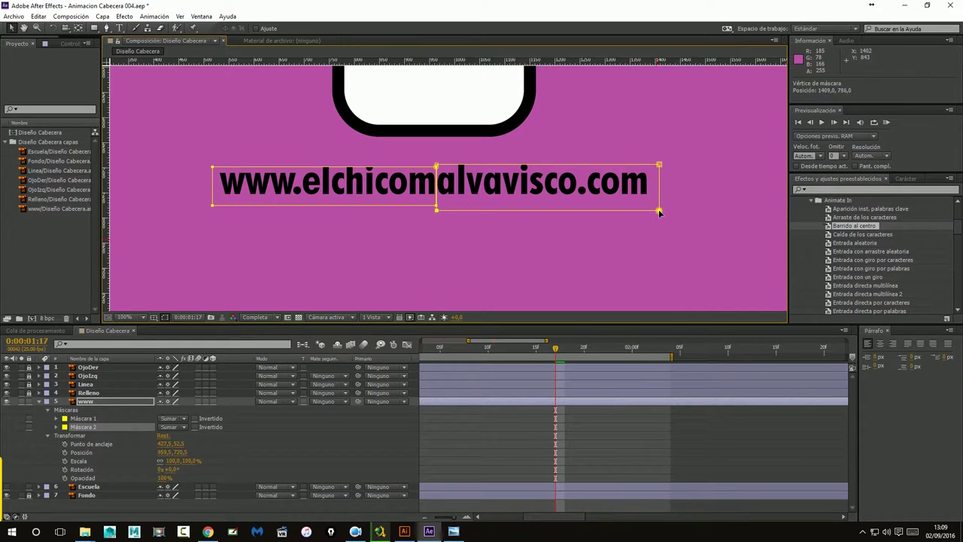
{"action": "key", "text": "comma"}
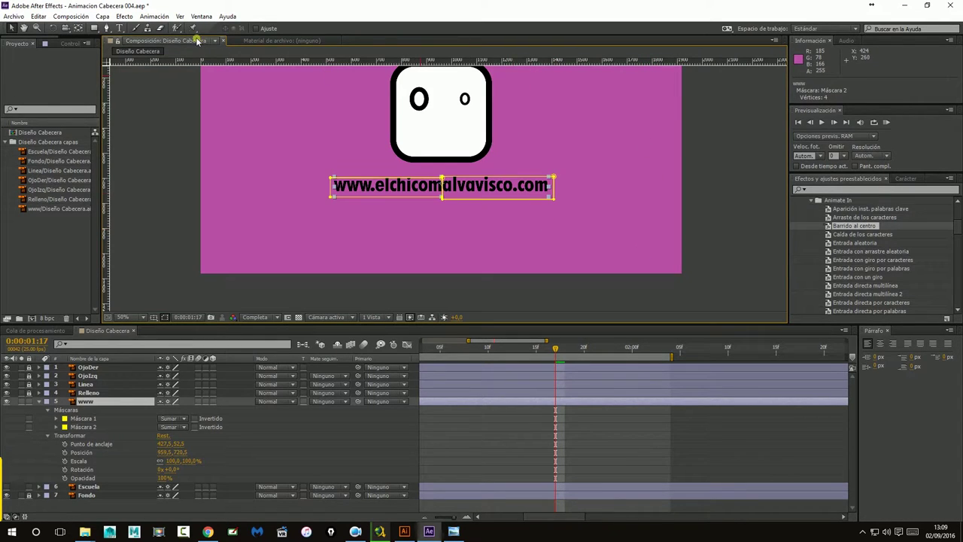
Turn on Title/Action Safe margins and place a vertical guide at the composition centre (958.0)
{"action": "left_click", "coordinate": [180, 16]}
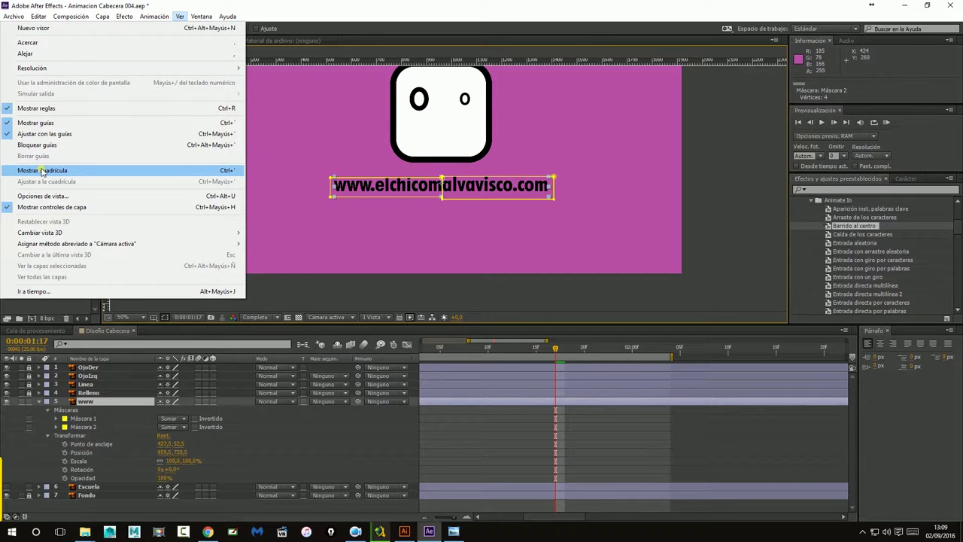
{"action": "left_click", "coordinate": [264, 287]}
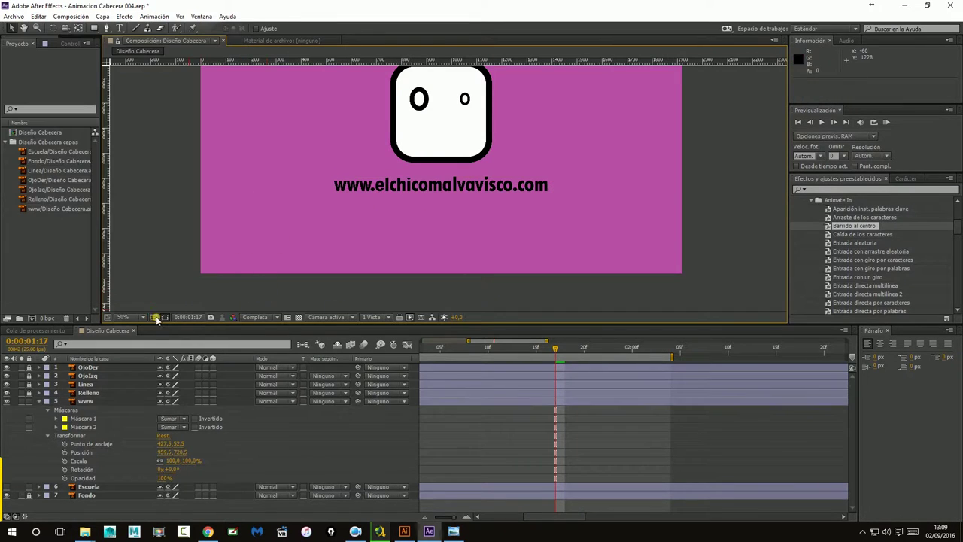
{"action": "left_click", "coordinate": [154, 317]}
{"action": "left_click", "coordinate": [168, 324]}
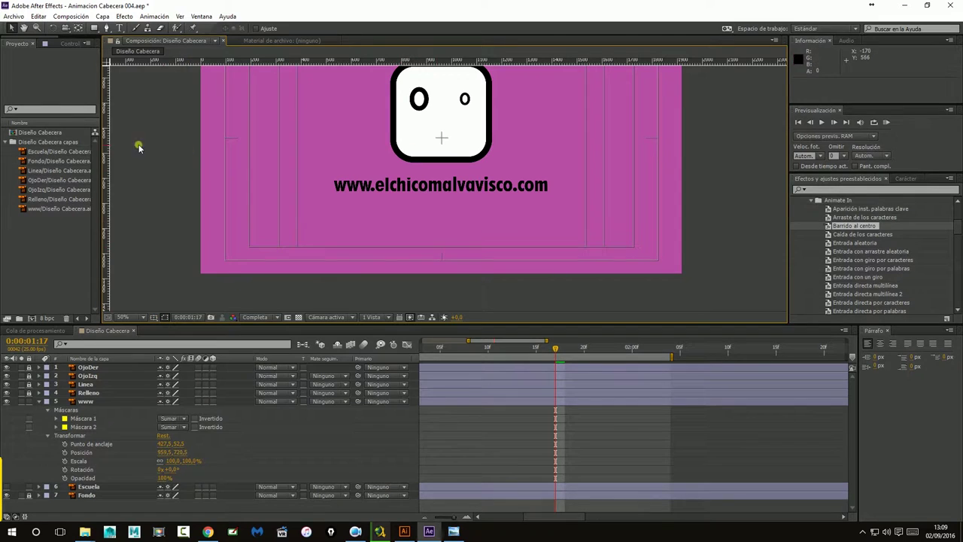
{"action": "mouse_move", "coordinate": [107, 161]}
{"action": "left_mouse_down"}
{"action": "mouse_move", "coordinate": [473, 170]}
{"action": "mouse_move", "coordinate": [442, 179]}
{"action": "left_mouse_up"}
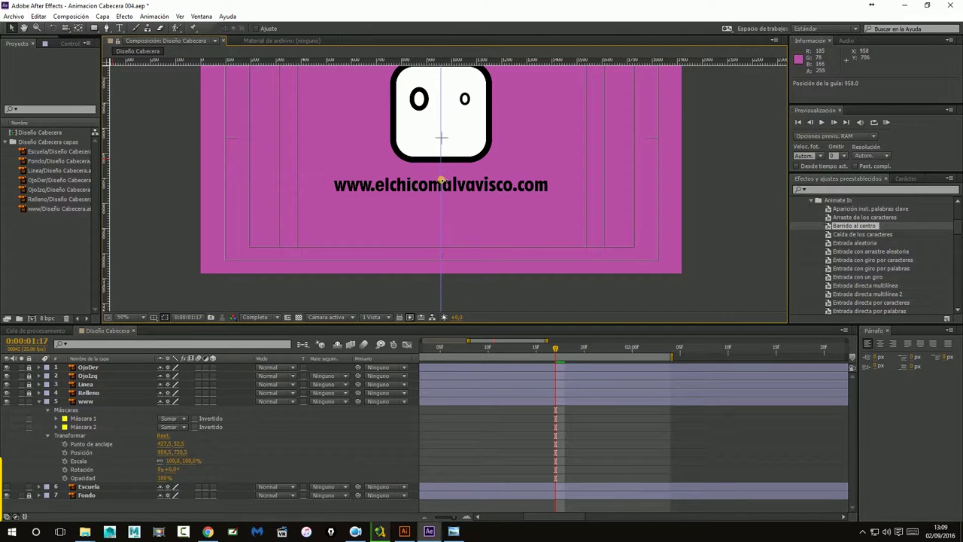
Snap Máscara 1's right edge onto the centre guide
{"action": "key", "text": "period"}
{"action": "key", "text": "period"}
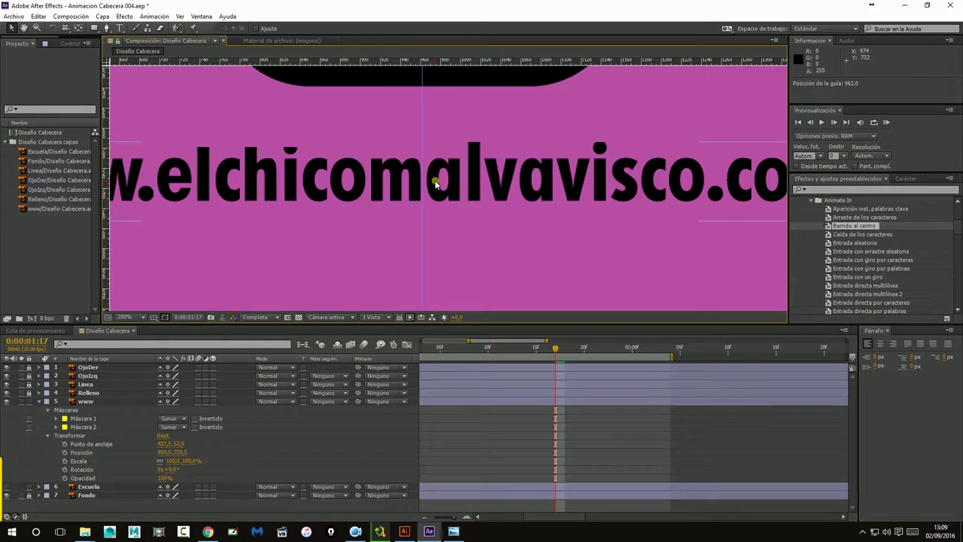
{"action": "key", "text": "comma"}
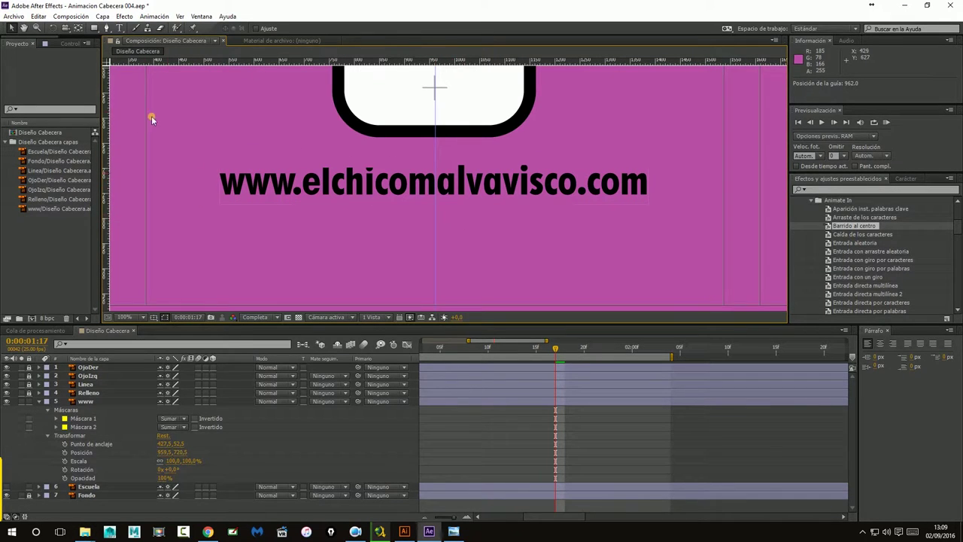
{"action": "left_click", "coordinate": [81, 418]}
{"action": "scroll", "coordinate": [471, 176], "scroll_direction": "up", "scroll_amount": 2}
{"action": "scroll", "coordinate": [470, 177], "scroll_direction": "up", "scroll_amount": 2}
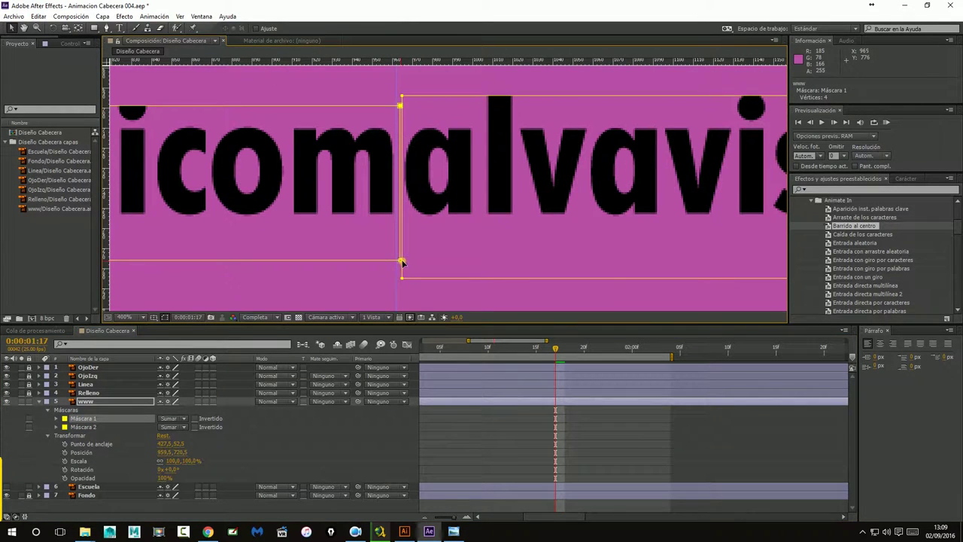
{"action": "left_click_drag", "start_coordinate": [399, 262], "coordinate": [396, 261]}
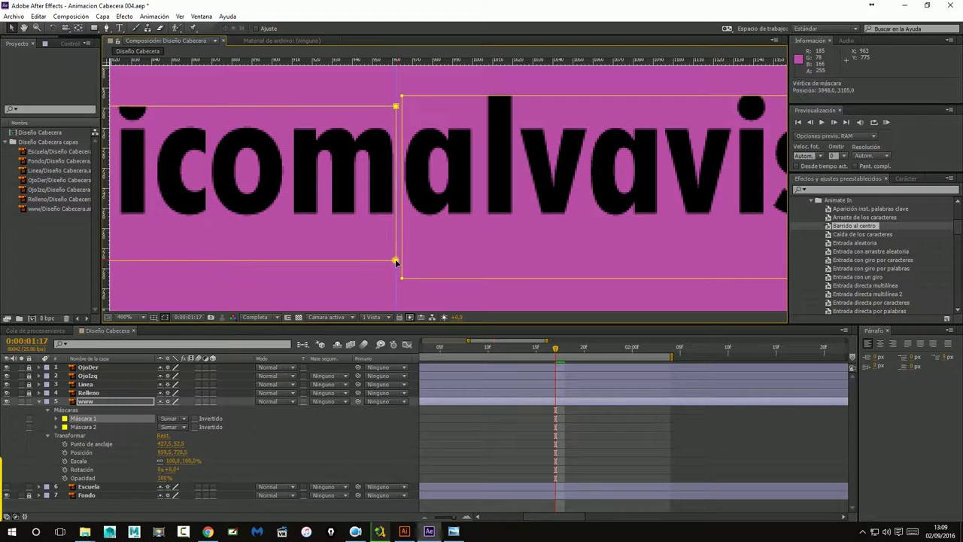
Select Máscara 2's left-edge vertices and snap them onto the centre guide
{"action": "left_click", "coordinate": [401, 98]}
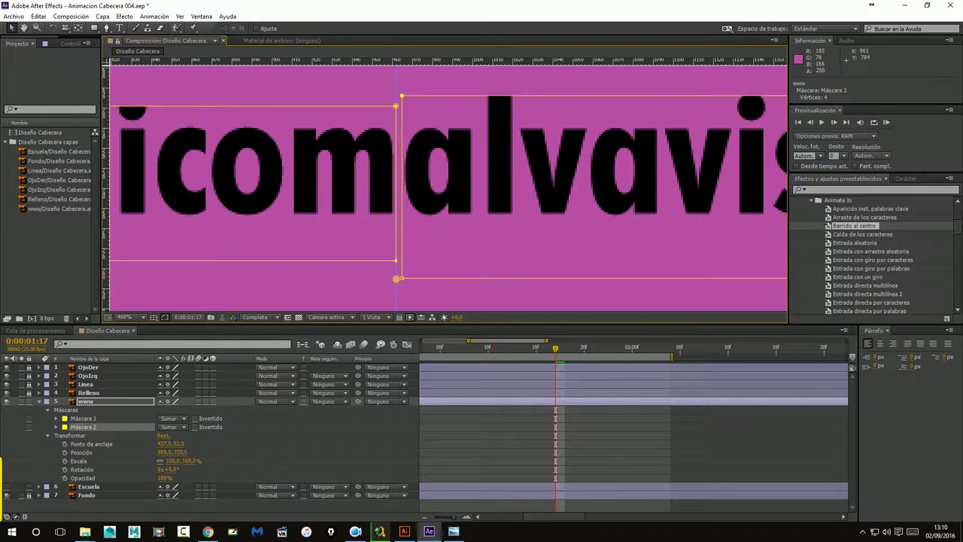
{"action": "left_click", "coordinate": [402, 279]}
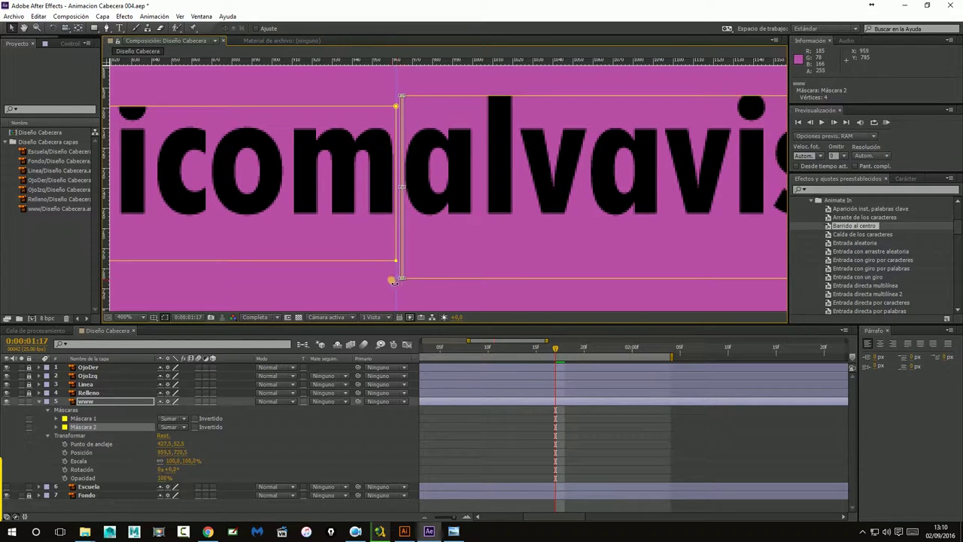
{"action": "key", "text": "Return"}
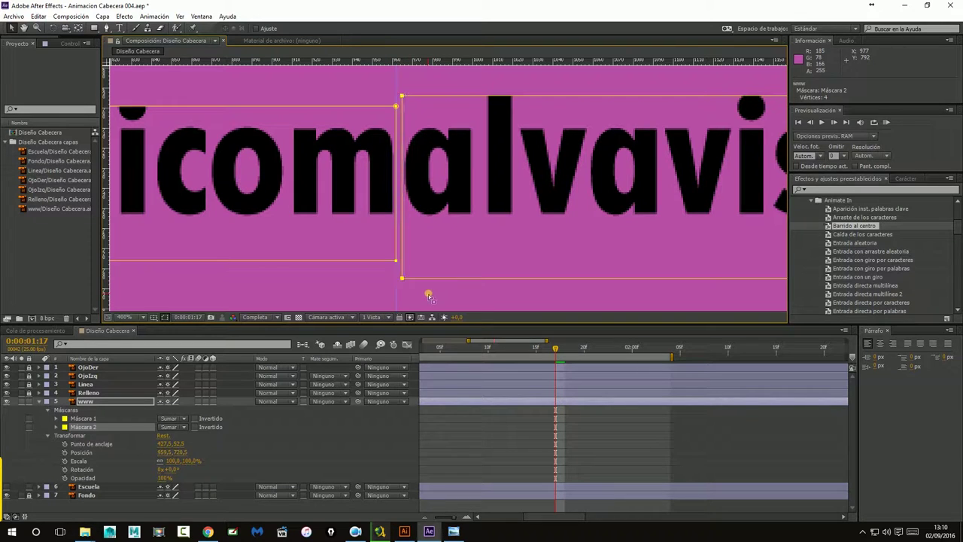
{"action": "double_click", "coordinate": [404, 239]}
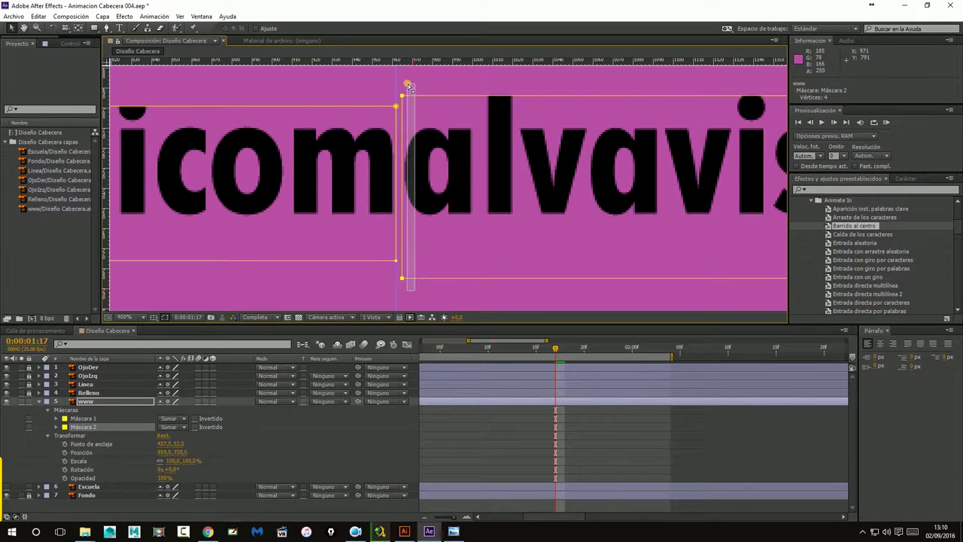
{"action": "key", "text": "Return"}
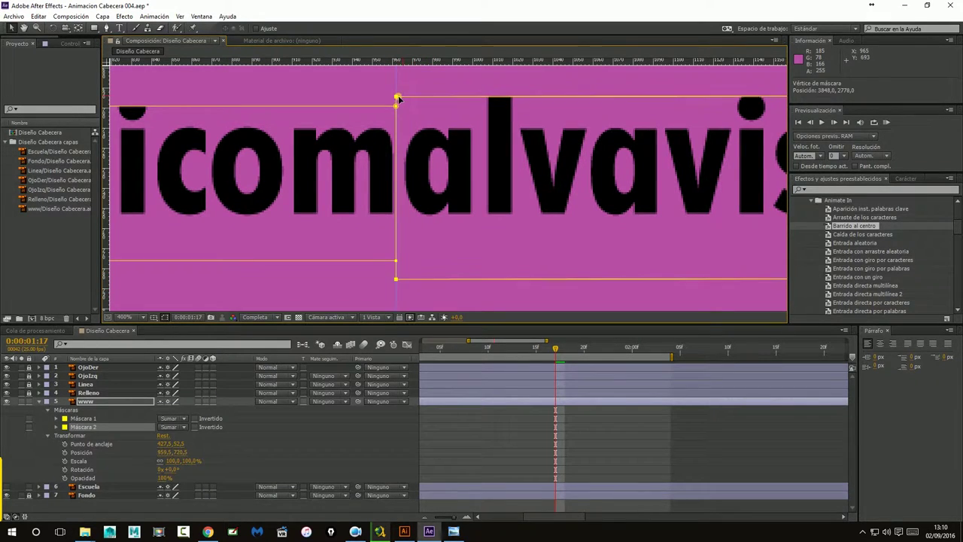
{"action": "key", "text": "comma"}
{"action": "key", "text": "comma"}
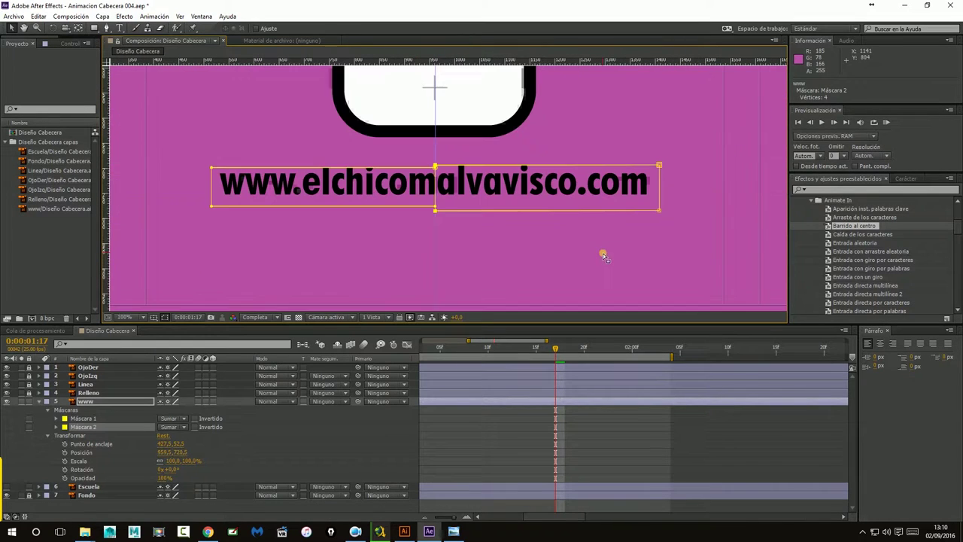
Zoom out on the URL and try selecting the mask vertices, undoing an accidental Máscara 2 move
{"action": "key", "text": "k"}
{"action": "left_click", "coordinate": [492, 235]}
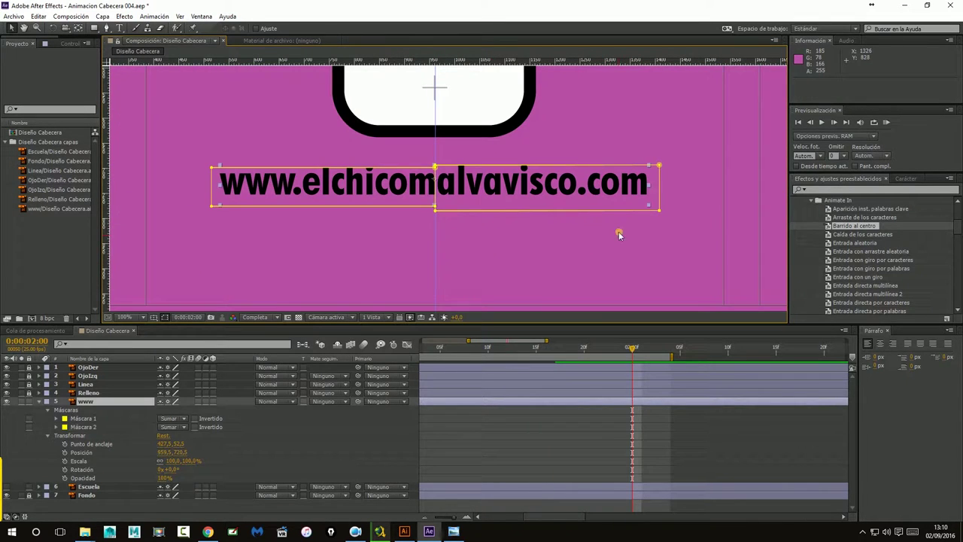
{"action": "left_click", "coordinate": [665, 212]}
{"action": "left_click", "coordinate": [488, 190]}
{"action": "left_click", "coordinate": [434, 209]}
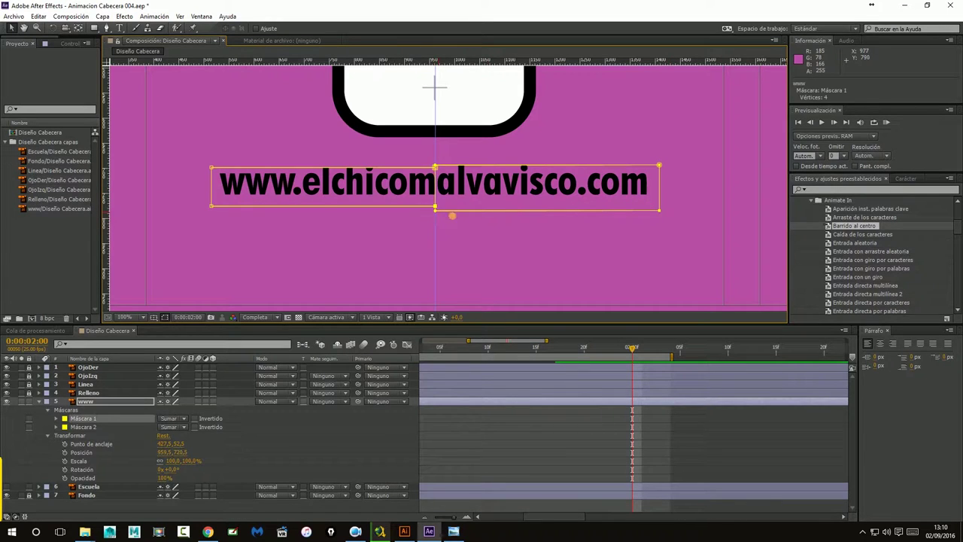
{"action": "left_click", "coordinate": [658, 209], "text": "shift"}
{"action": "left_click", "coordinate": [435, 211]}
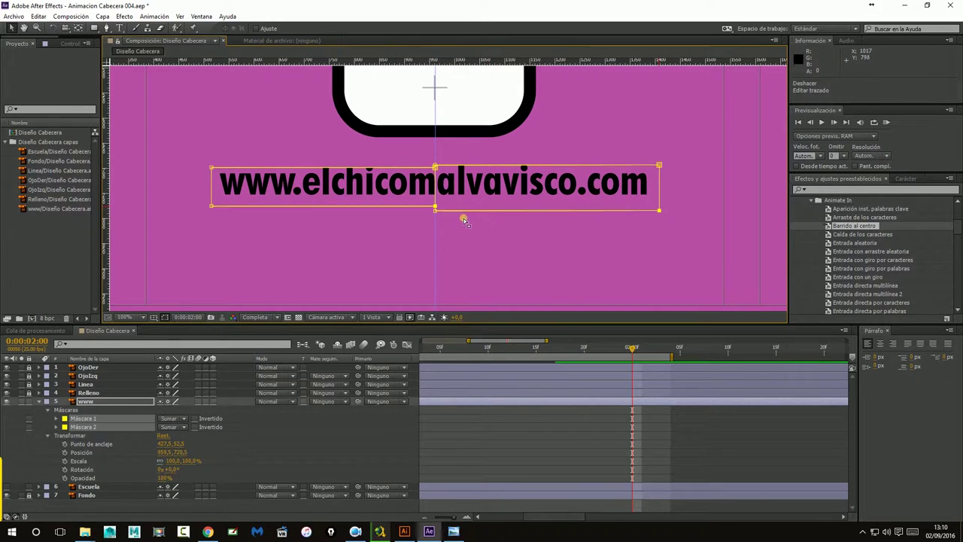
{"action": "left_click", "coordinate": [543, 240]}
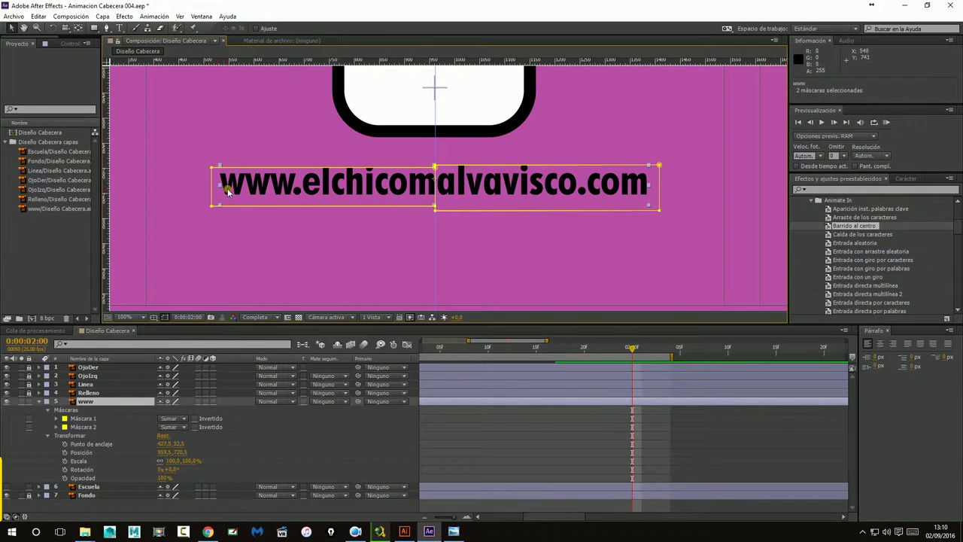
{"action": "left_click", "coordinate": [659, 164]}
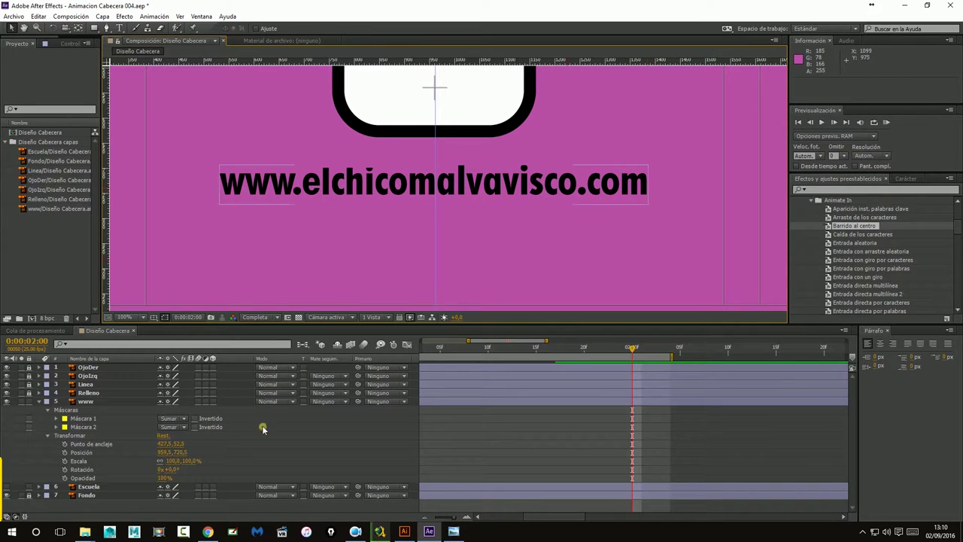
{"action": "left_click", "coordinate": [101, 426]}
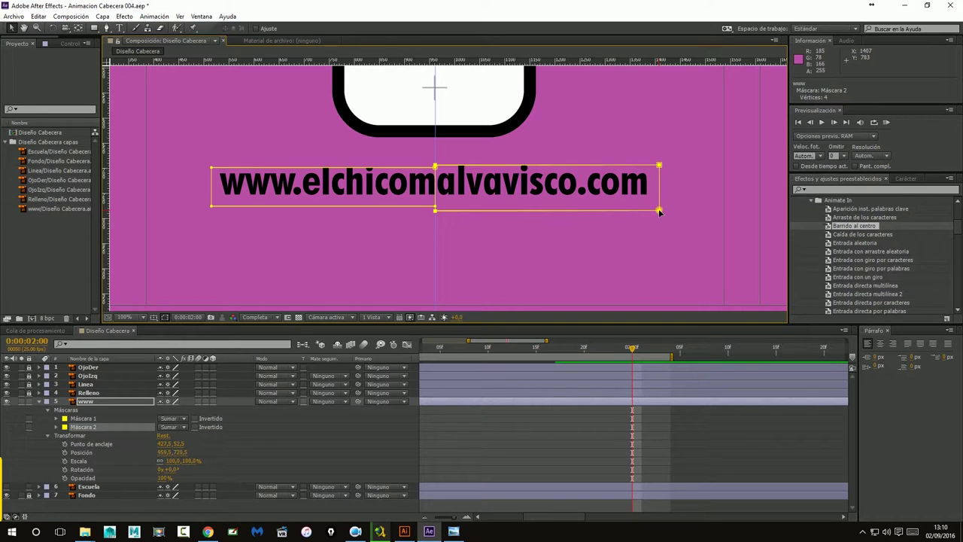
{"action": "left_click_drag", "start_coordinate": [659, 212], "coordinate": [653, 210]}
{"action": "key", "text": "ctrl+z"}
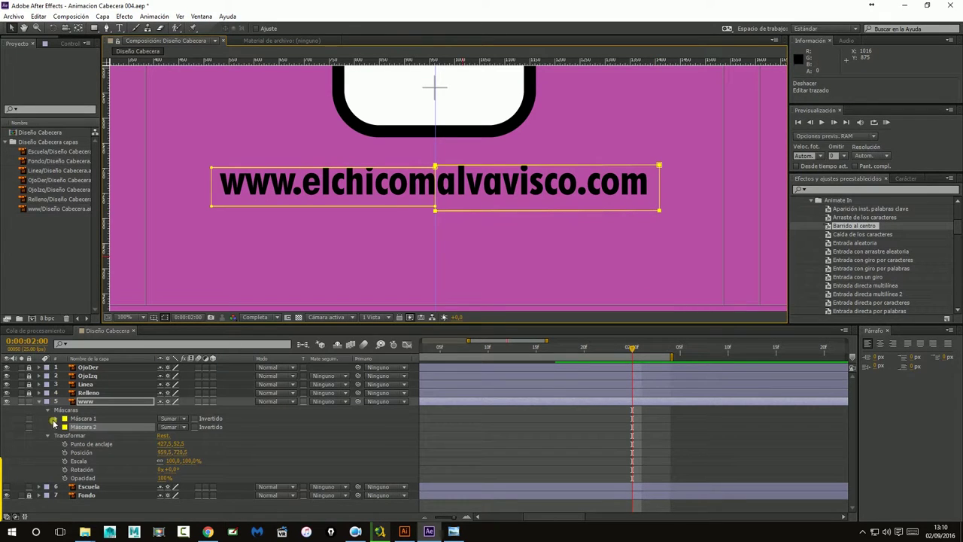
Reselect the www layer and Máscara 2, undoing a trial corner move, then pick Máscara 1
{"action": "left_click", "coordinate": [55, 419]}
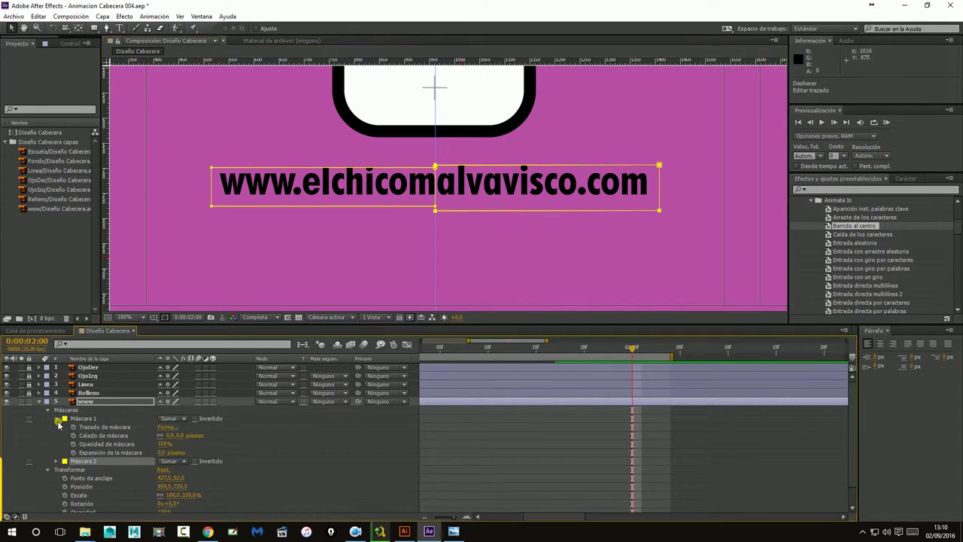
{"action": "left_click", "coordinate": [55, 419]}
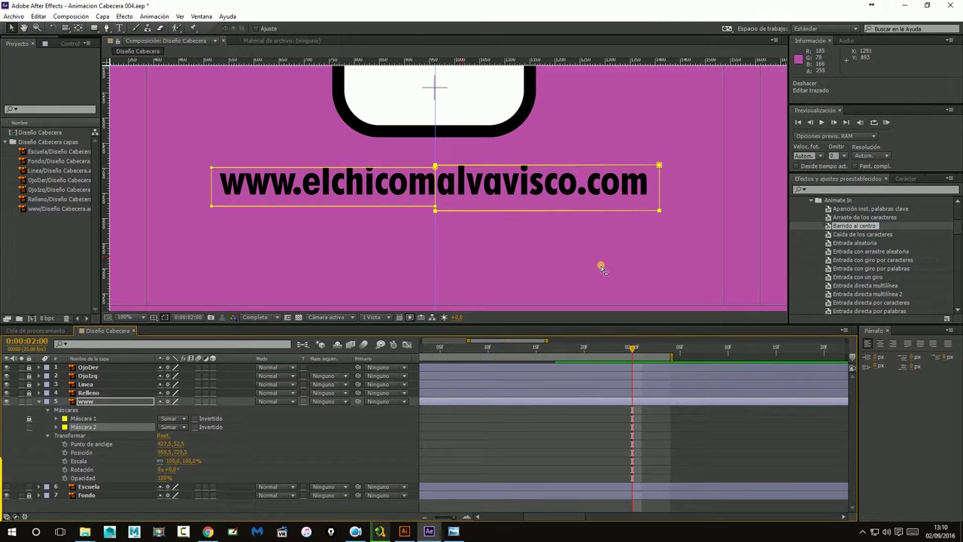
{"action": "left_click_drag", "start_coordinate": [692, 245], "coordinate": [652, 137]}
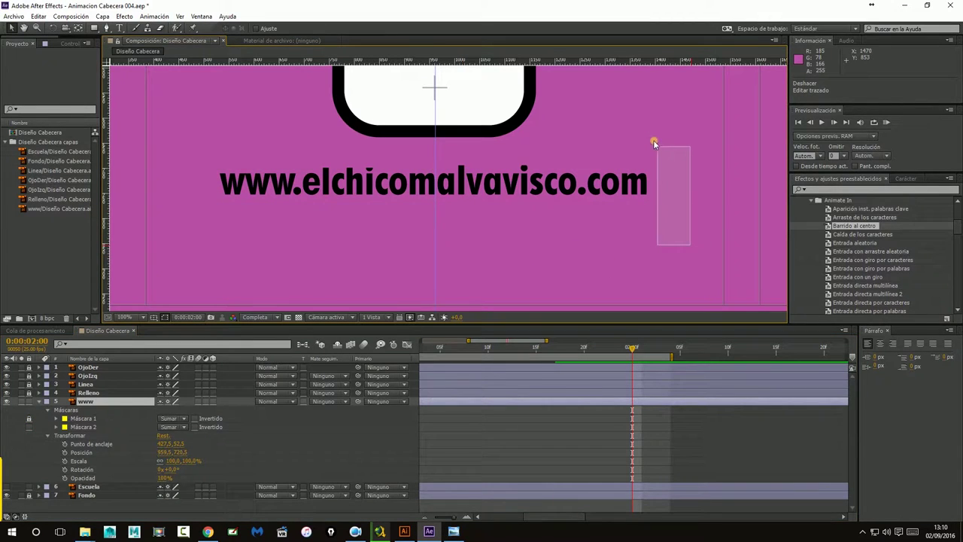
{"action": "left_click", "coordinate": [420, 184]}
{"action": "left_click", "coordinate": [84, 426]}
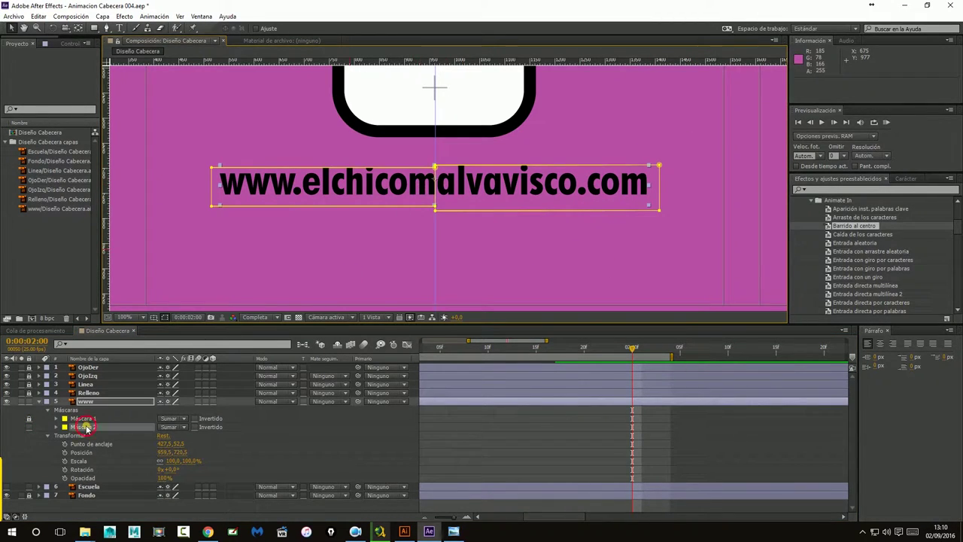
{"action": "left_click", "coordinate": [660, 210]}
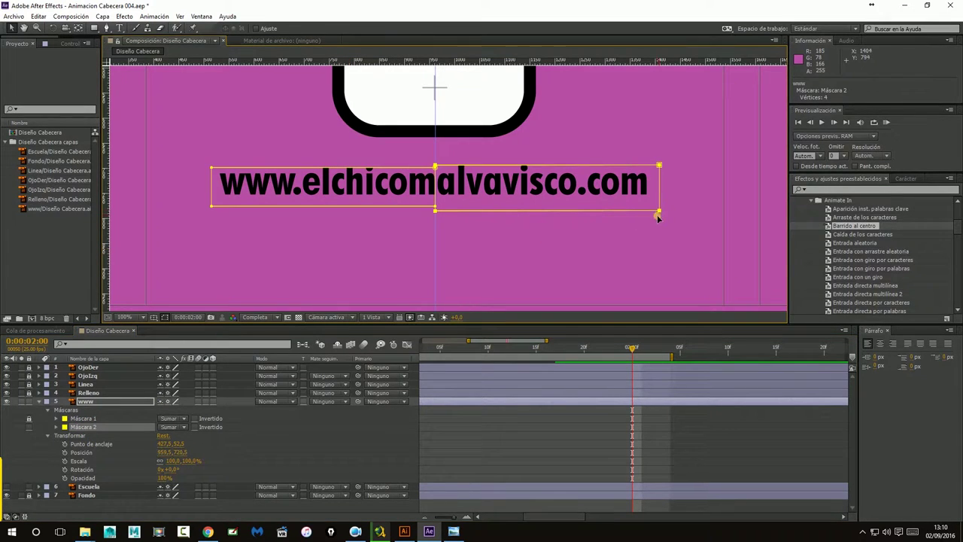
{"action": "mouse_move", "coordinate": [657, 214]}
{"action": "left_mouse_down"}
{"action": "mouse_move", "coordinate": [657, 176]}
{"action": "mouse_move", "coordinate": [672, 232]}
{"action": "mouse_move", "coordinate": [653, 214]}
{"action": "left_mouse_up"}
{"action": "key", "text": "ctrl+z"}
{"action": "left_click", "coordinate": [28, 428]}
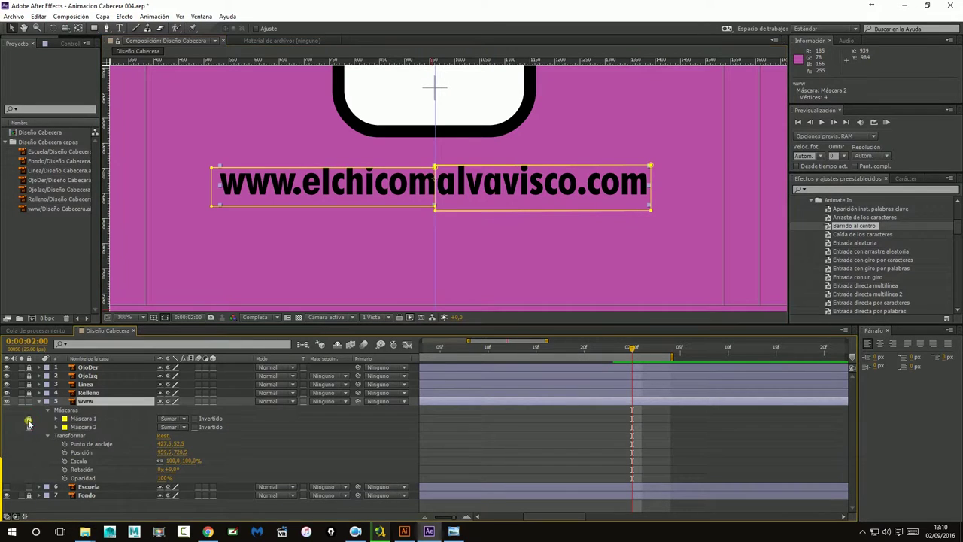
{"action": "left_click", "coordinate": [87, 419]}
Marquee-select Máscara 1's points across the URL and nudge its top edge up two steps
{"action": "mouse_move", "coordinate": [192, 146]}
{"action": "left_mouse_down"}
{"action": "mouse_move", "coordinate": [221, 228]}
{"action": "mouse_move", "coordinate": [216, 208]}
{"action": "left_mouse_up"}
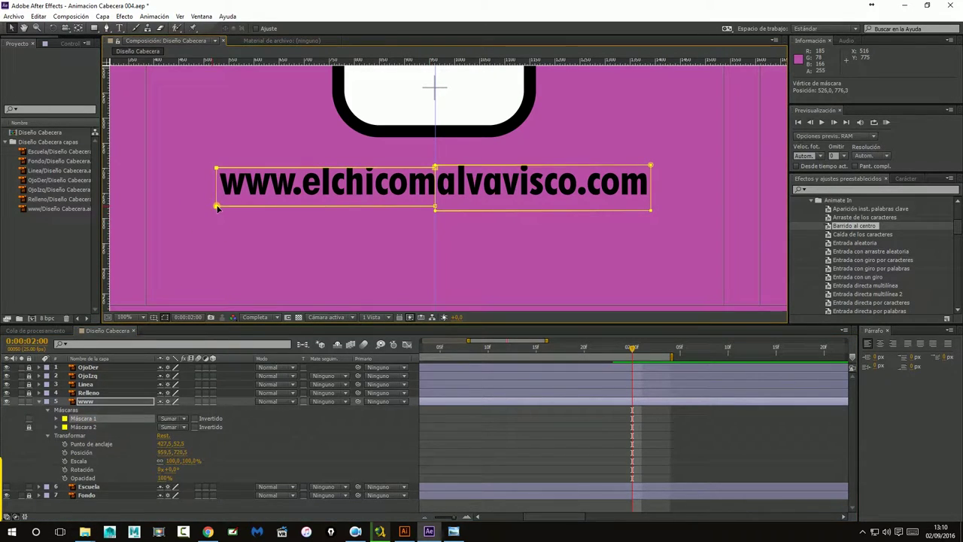
{"action": "left_click", "coordinate": [333, 243]}
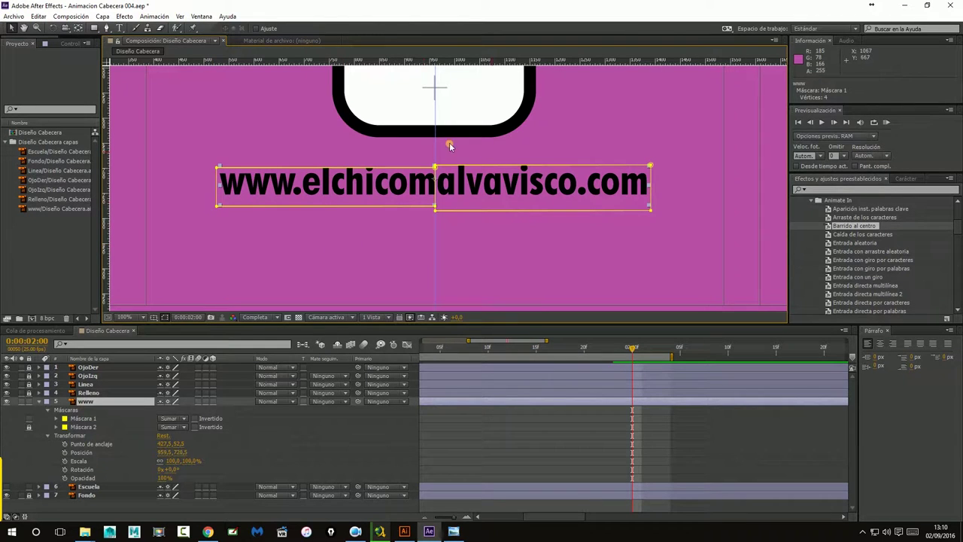
{"action": "mouse_move", "coordinate": [199, 159]}
{"action": "left_mouse_down"}
{"action": "mouse_move", "coordinate": [404, 172]}
{"action": "mouse_move", "coordinate": [434, 185]}
{"action": "left_mouse_up"}
{"action": "left_click_drag", "start_coordinate": [197, 134], "coordinate": [446, 186]}
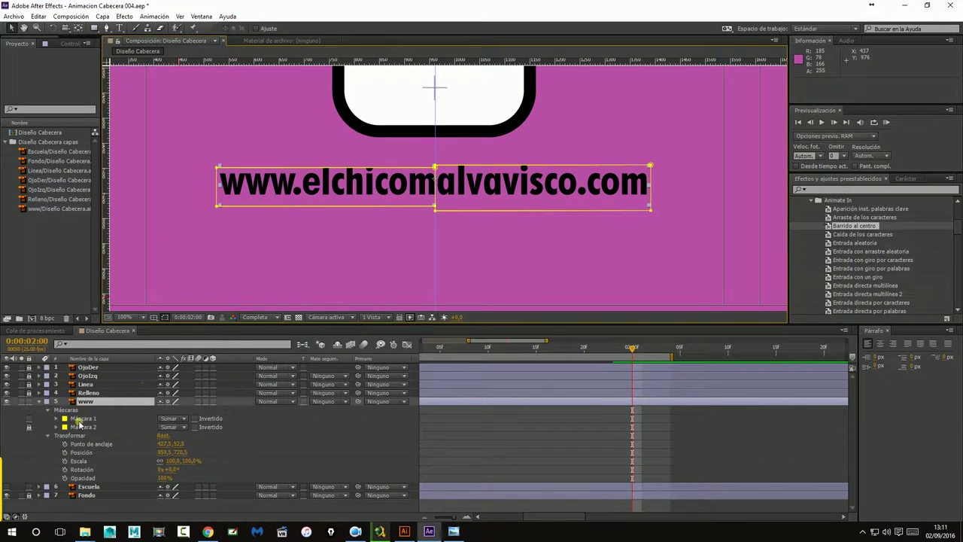
{"action": "left_click_drag", "start_coordinate": [185, 148], "coordinate": [444, 179]}
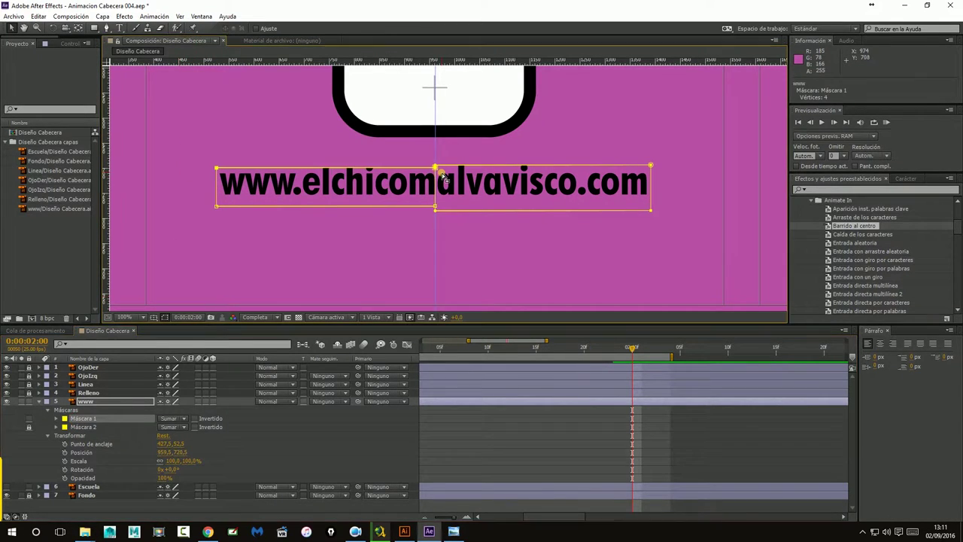
{"action": "key", "text": "Up"}
{"action": "key", "text": "Up"}
{"action": "key", "text": "Up"}
{"action": "key", "text": "Up"}
{"action": "key", "text": "Up"}
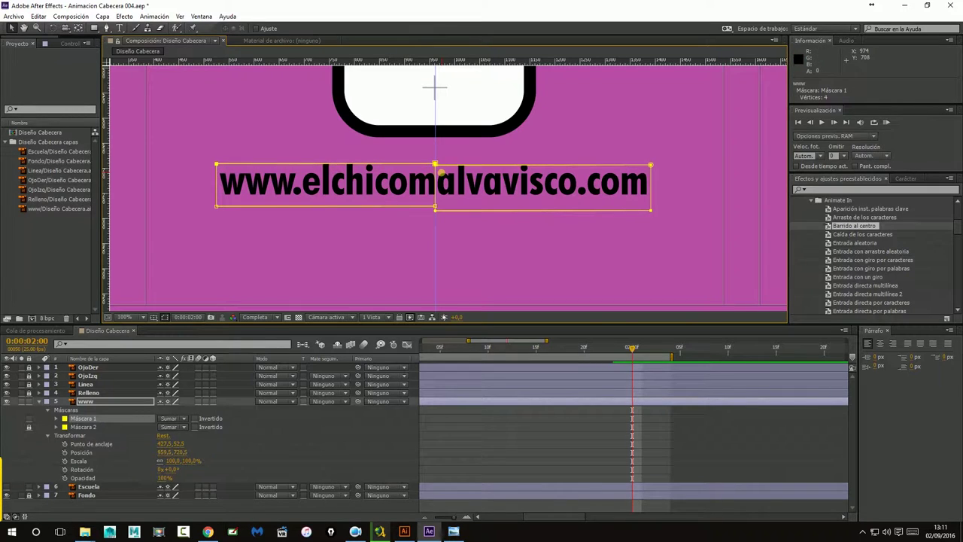
{"action": "key", "text": "Up"}
{"action": "key", "text": "Up"}
{"action": "key", "text": "Up"}
{"action": "key", "text": "Up"}
{"action": "key", "text": "Up"}
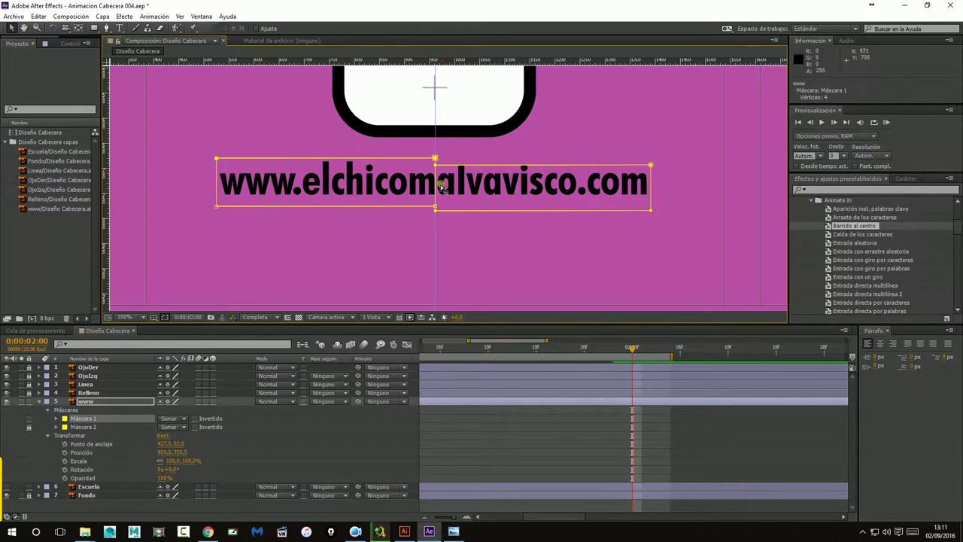
Lock Máscara 1, then raise Máscara 2's top points two nudges to match it
{"action": "left_click", "coordinate": [26, 426]}
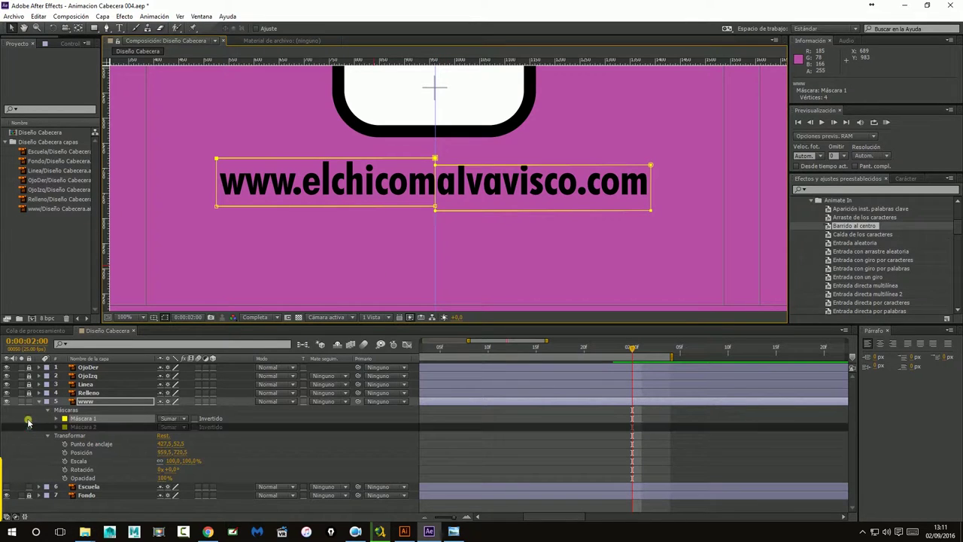
{"action": "left_click", "coordinate": [69, 426]}
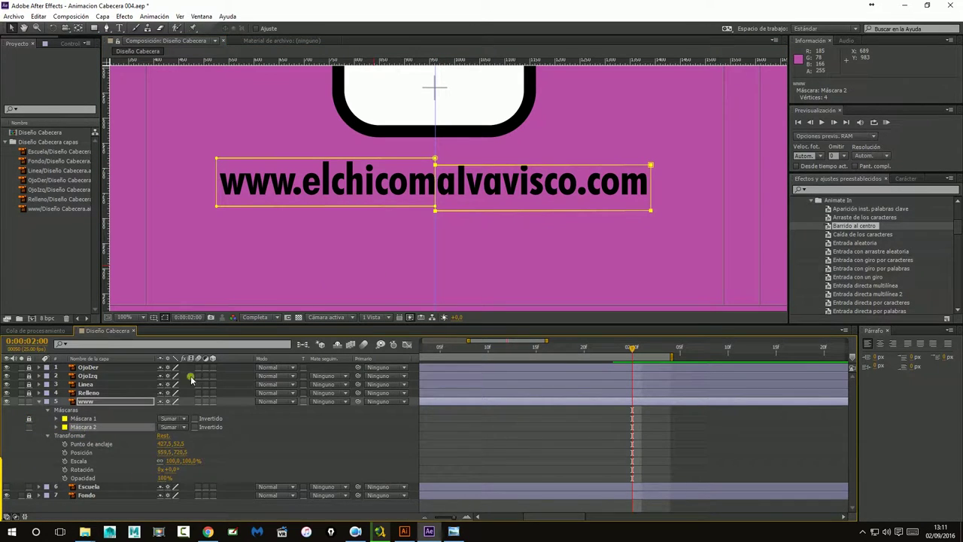
{"action": "left_click_drag", "start_coordinate": [675, 145], "coordinate": [432, 172]}
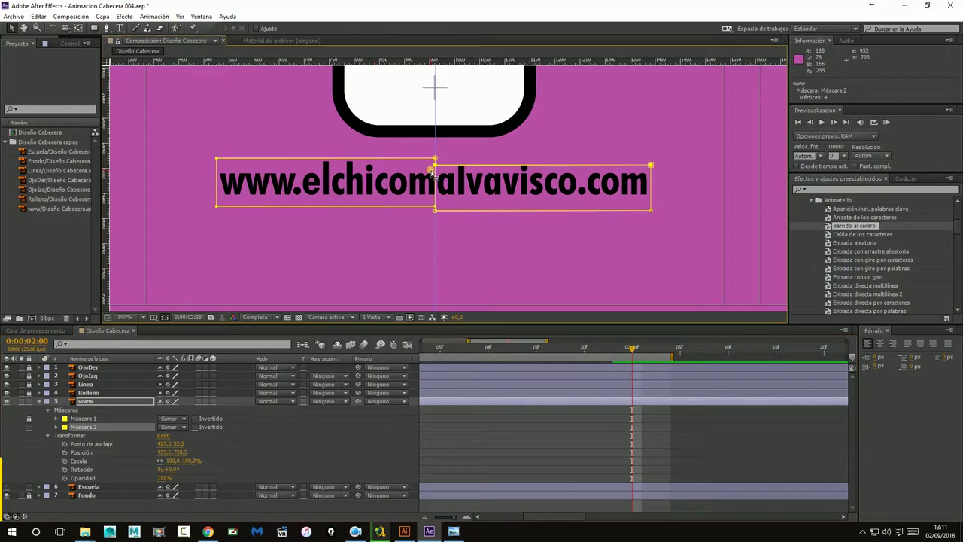
{"action": "key", "text": "Up"}
{"action": "key", "text": "Up"}
{"action": "key", "text": "Up"}
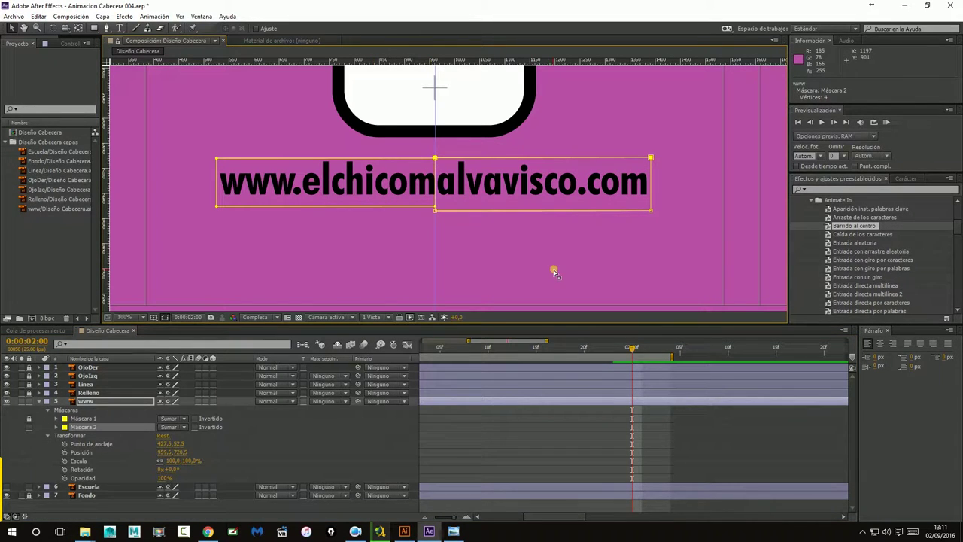
{"action": "key", "text": "Up"}
{"action": "key", "text": "Up"}
{"action": "key", "text": "Up"}
{"action": "key", "text": "Up"}
{"action": "key", "text": "Up"}
{"action": "key", "text": "Up"}
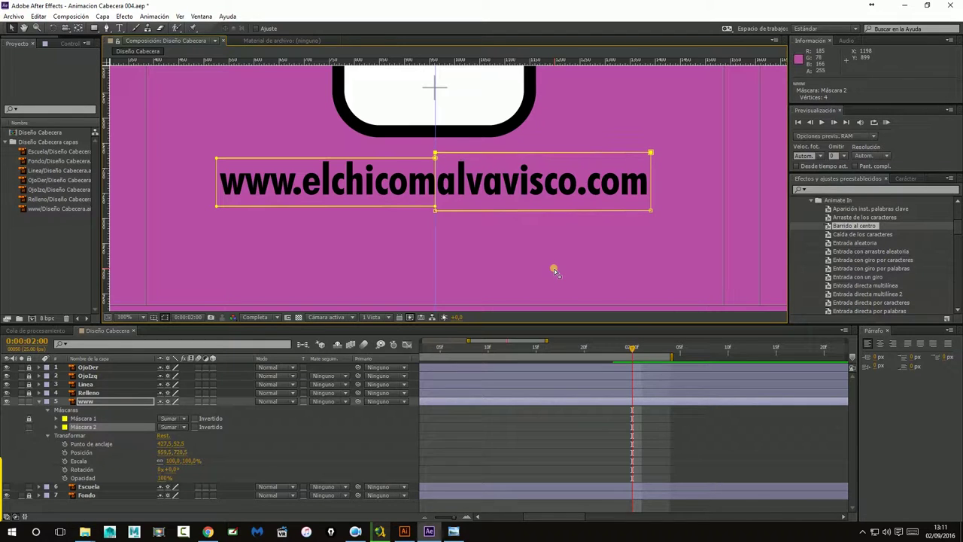
{"action": "left_click", "coordinate": [552, 277]}
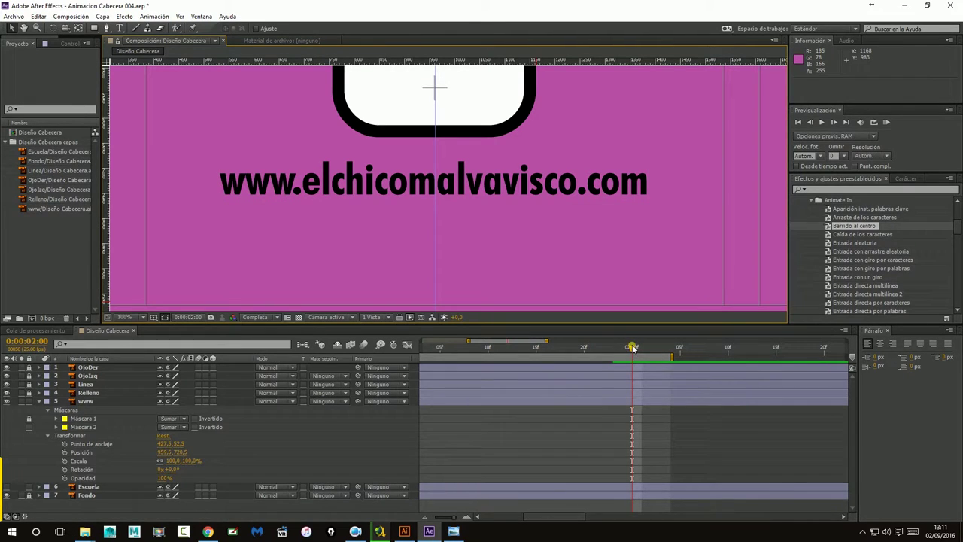
At 0:00:02:03, unlock Máscara 1 and start Trazado de máscara keyframes on both masks
{"action": "scroll", "coordinate": [576, 181], "scroll_direction": "down", "scroll_amount": 2}
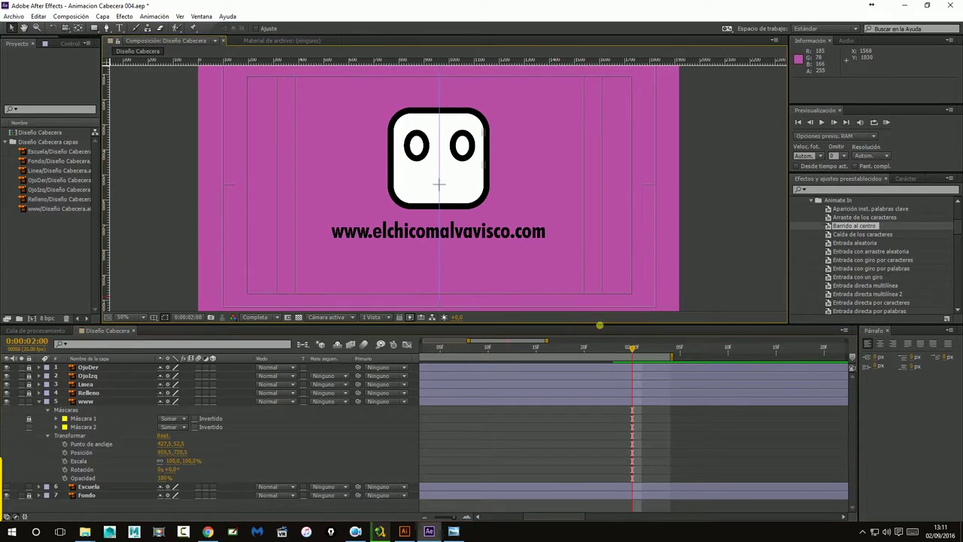
{"action": "mouse_move", "coordinate": [636, 348]}
{"action": "left_mouse_down"}
{"action": "mouse_move", "coordinate": [569, 352]}
{"action": "mouse_move", "coordinate": [661, 352]}
{"action": "left_mouse_up"}
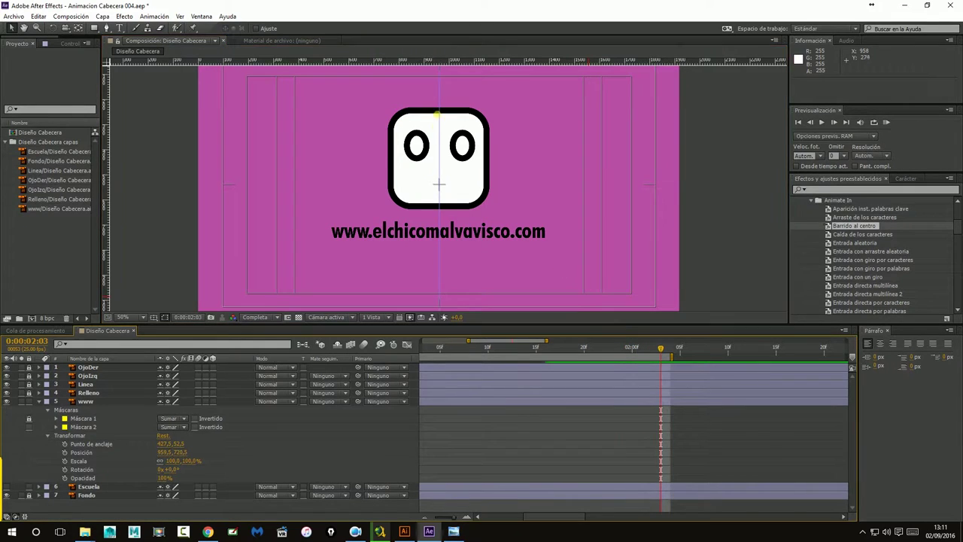
{"action": "left_click", "coordinate": [38, 422]}
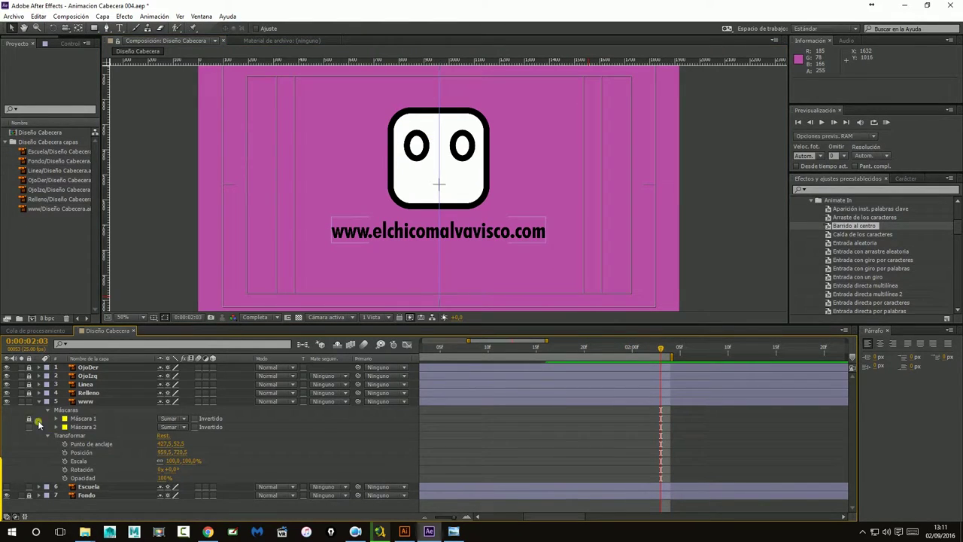
{"action": "left_click", "coordinate": [56, 419]}
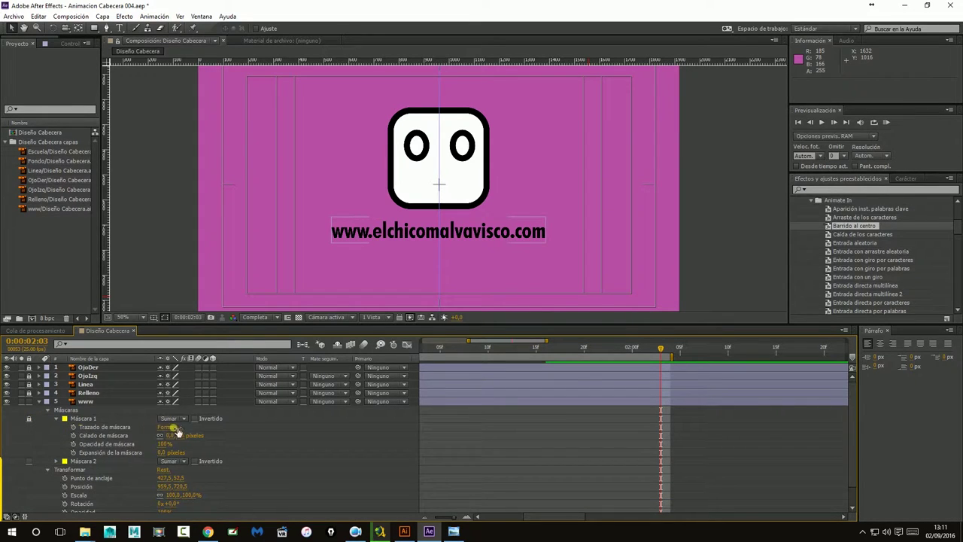
{"action": "left_click", "coordinate": [73, 427]}
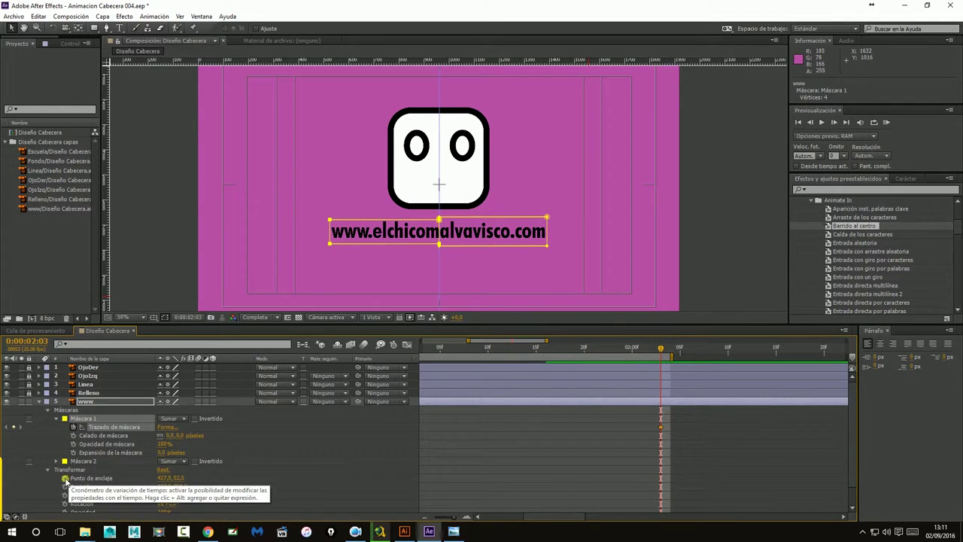
{"action": "left_click", "coordinate": [64, 478]}
{"action": "key", "text": "ctrl+z"}
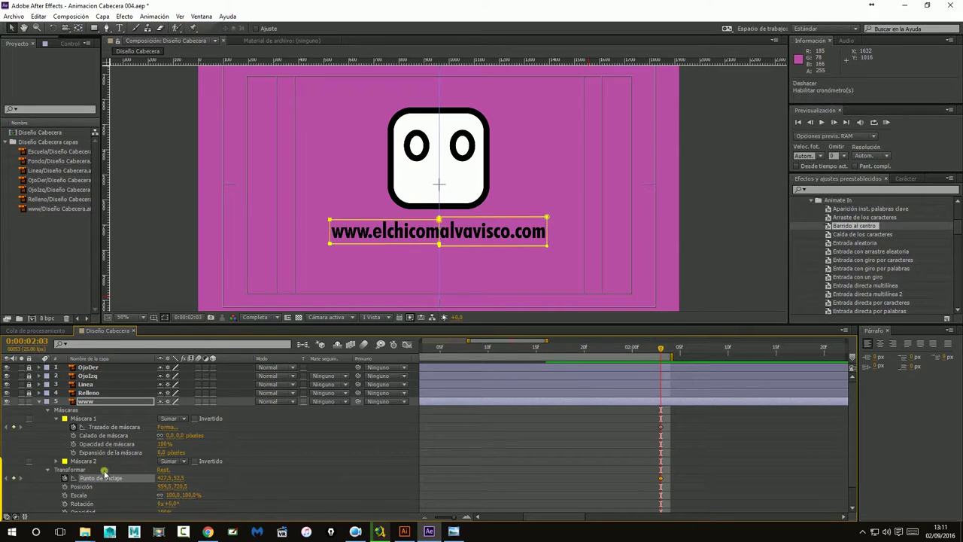
{"action": "left_click", "coordinate": [58, 461]}
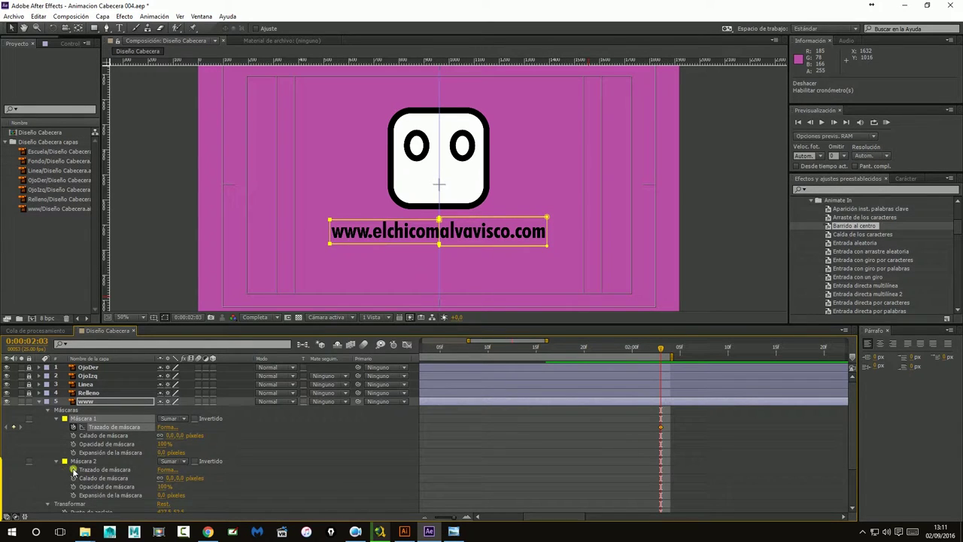
{"action": "left_click", "coordinate": [73, 469]}
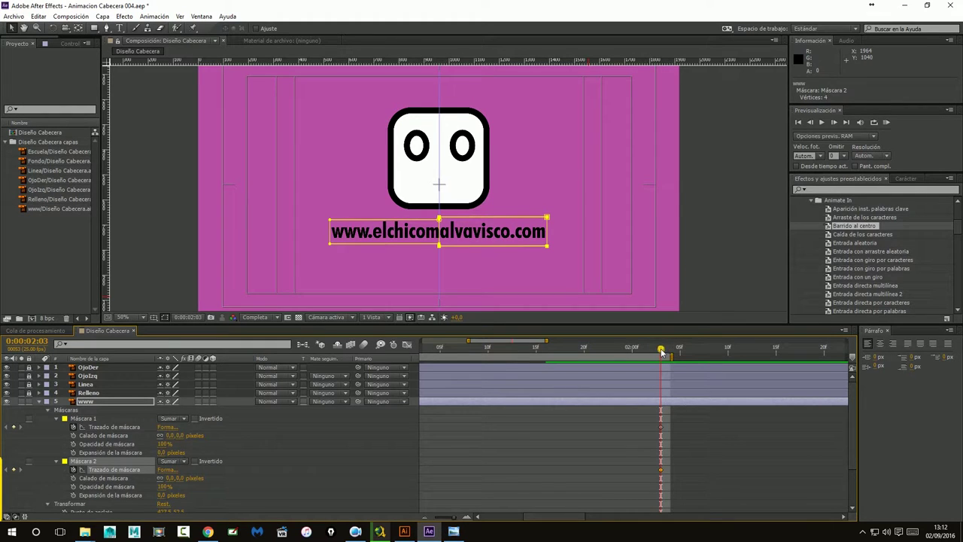
Add Trazado de máscara keyframes for both masks at 0:00:01:16
{"action": "left_click_drag", "start_coordinate": [662, 351], "coordinate": [550, 347]}
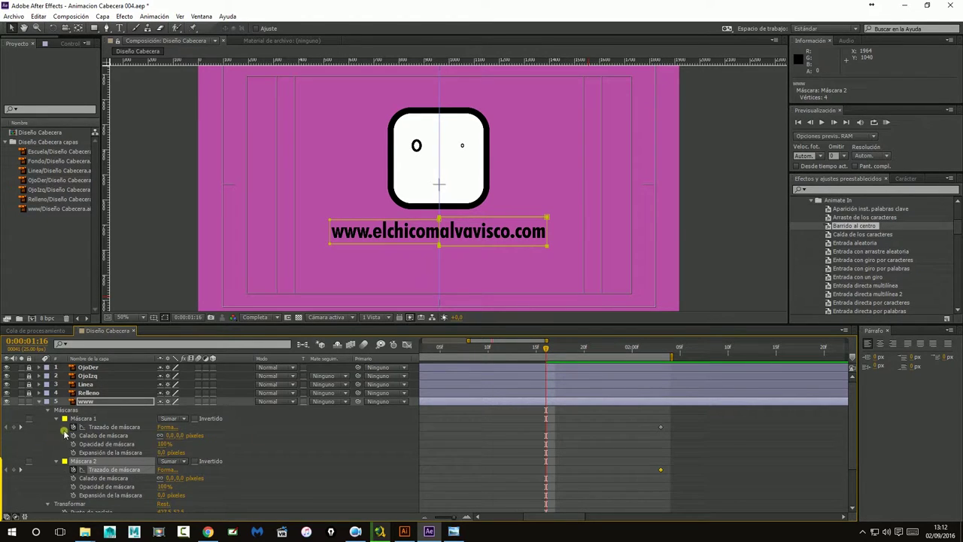
{"action": "left_click", "coordinate": [16, 427]}
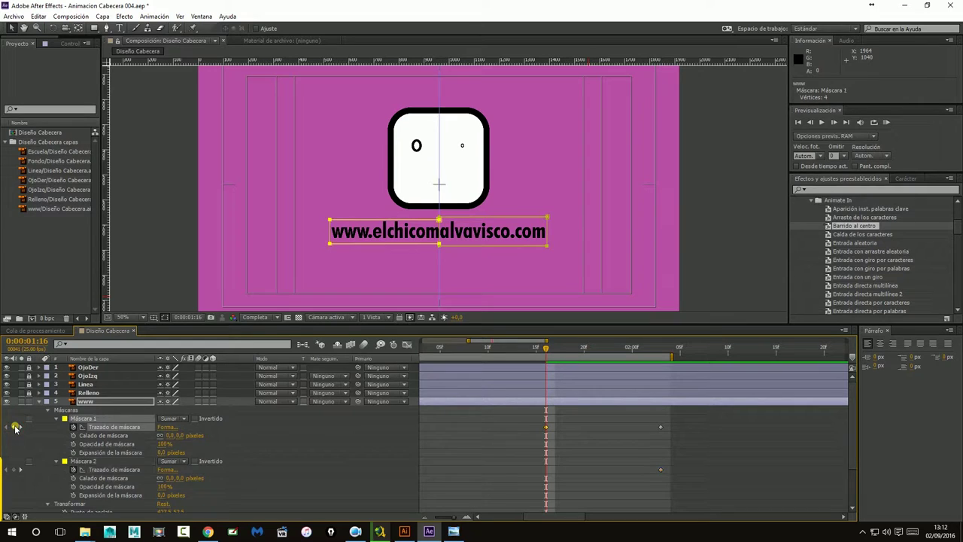
{"action": "left_click", "coordinate": [16, 470]}
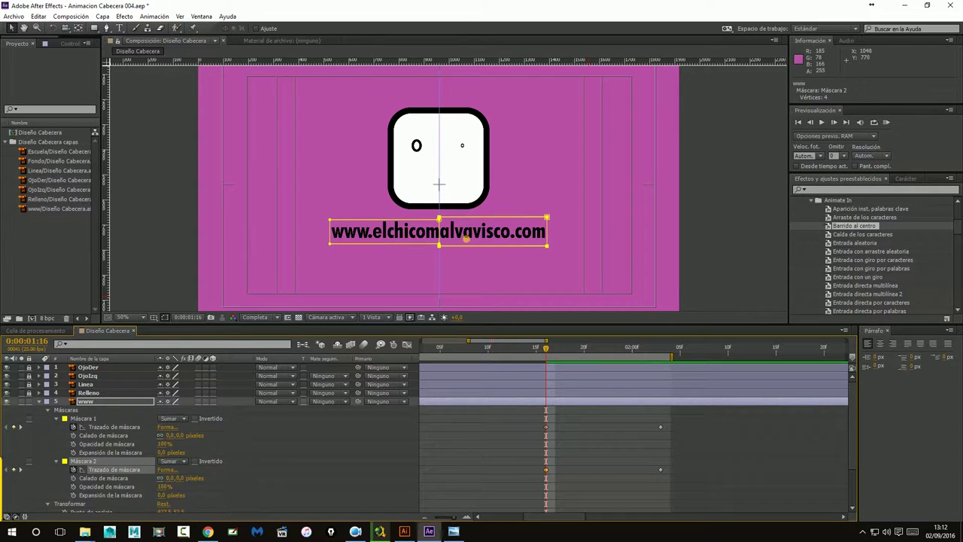
Drag both masks' outer vertices onto the centre guide at 0:00:01:16, hiding the URL
{"action": "key", "text": "period"}
{"action": "scroll", "coordinate": [316, 132], "scroll_direction": "down", "scroll_amount": 3}
{"action": "scroll", "coordinate": [316, 132], "scroll_direction": "left", "scroll_amount": 3}
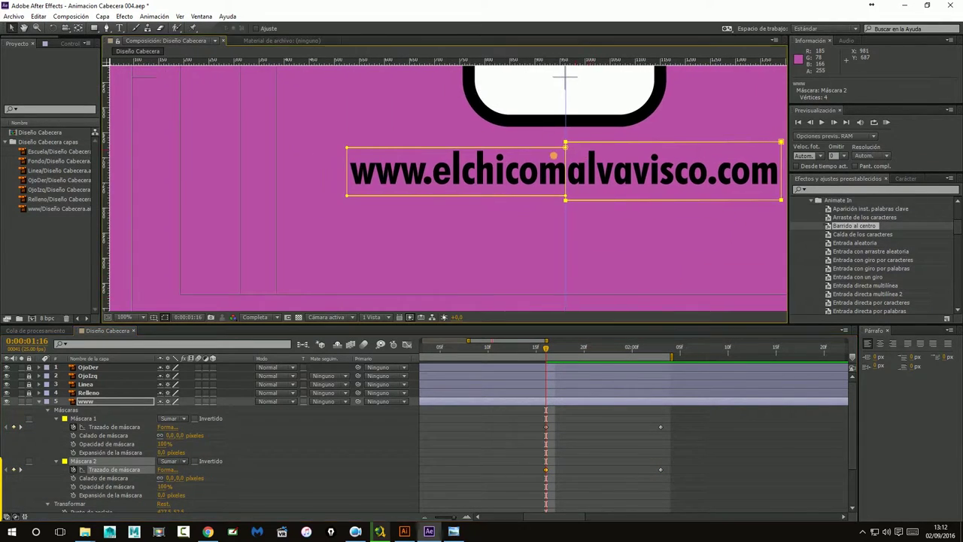
{"action": "mouse_move", "coordinate": [318, 130]}
{"action": "left_mouse_down"}
{"action": "mouse_move", "coordinate": [359, 220]}
{"action": "mouse_move", "coordinate": [469, 194]}
{"action": "mouse_move", "coordinate": [563, 195]}
{"action": "left_mouse_up"}
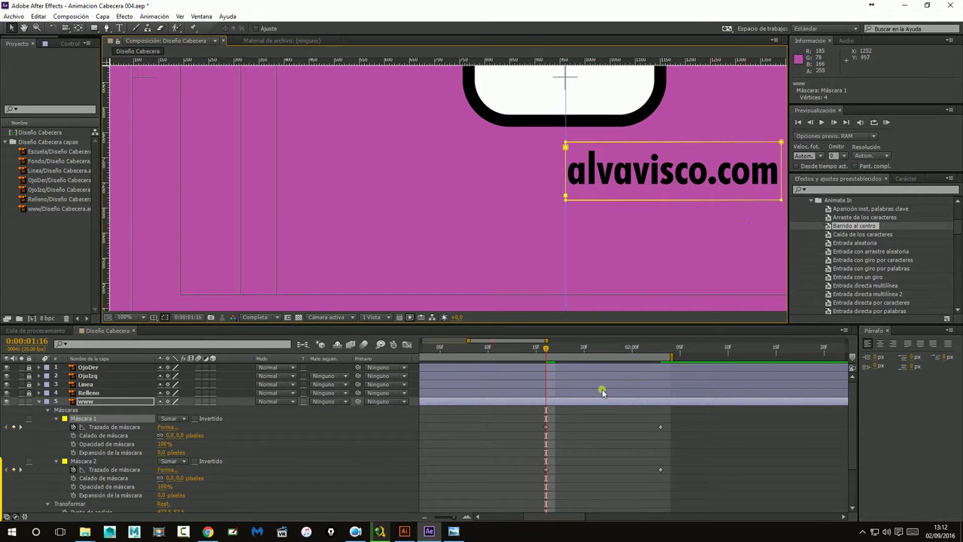
{"action": "left_click", "coordinate": [90, 462]}
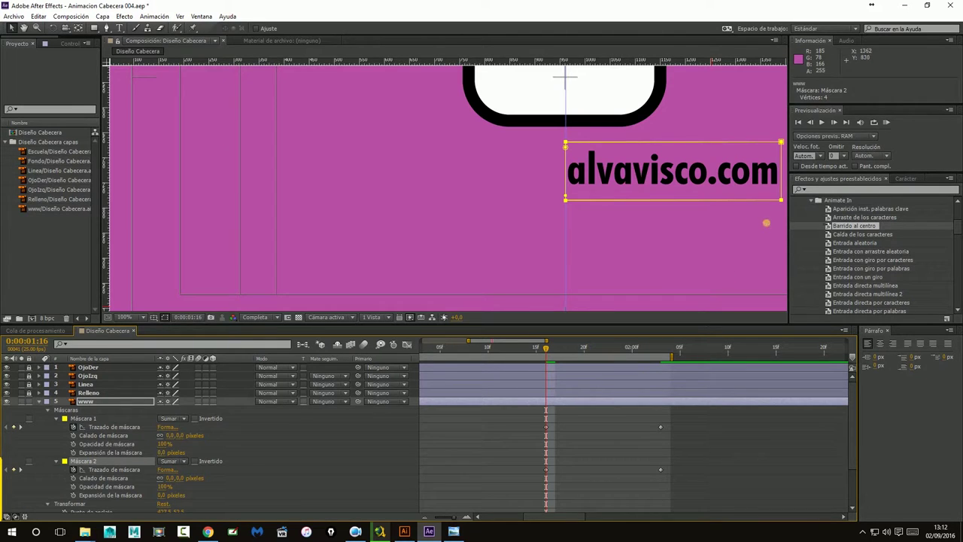
{"action": "mouse_move", "coordinate": [765, 223]}
{"action": "left_mouse_down"}
{"action": "mouse_move", "coordinate": [640, 230]}
{"action": "mouse_move", "coordinate": [641, 119]}
{"action": "left_mouse_up"}
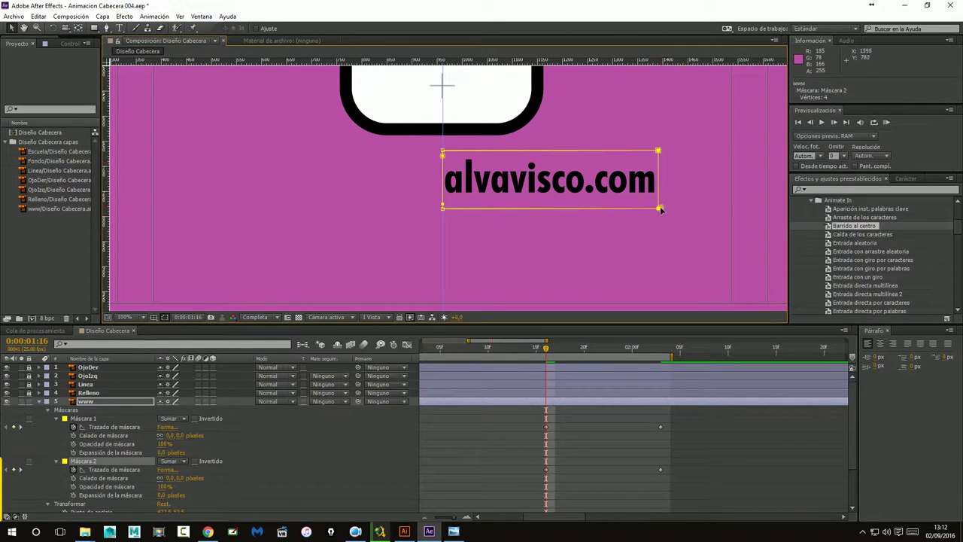
{"action": "left_click_drag", "start_coordinate": [660, 209], "coordinate": [445, 205]}
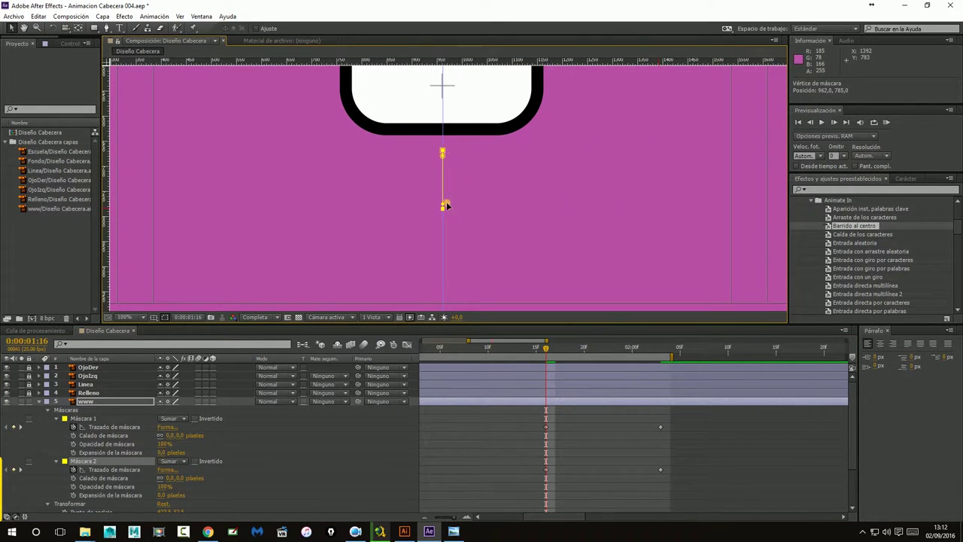
{"action": "left_click", "coordinate": [546, 249]}
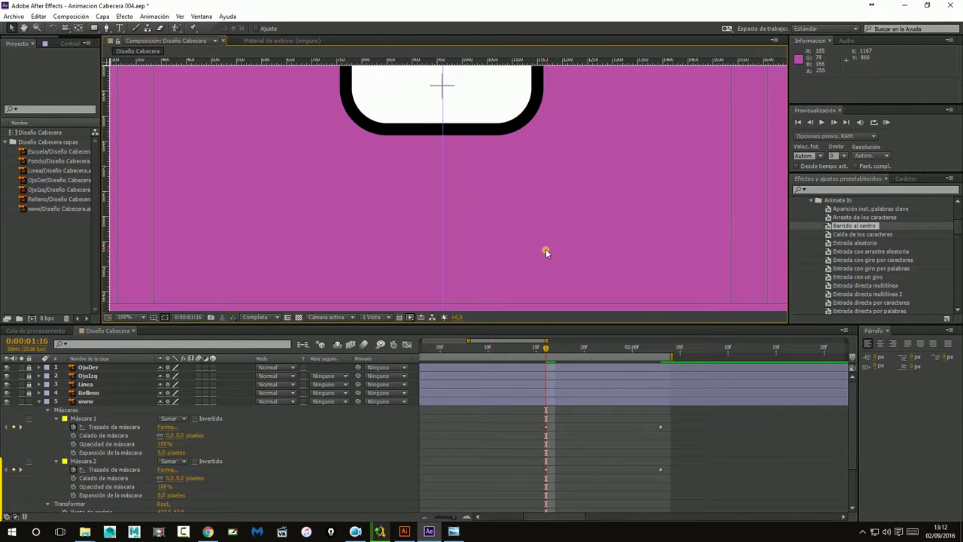
Preview the URL wipe up to 0:00:02:00, then zoom out to the whole header
{"action": "left_click_drag", "start_coordinate": [546, 348], "coordinate": [648, 353]}
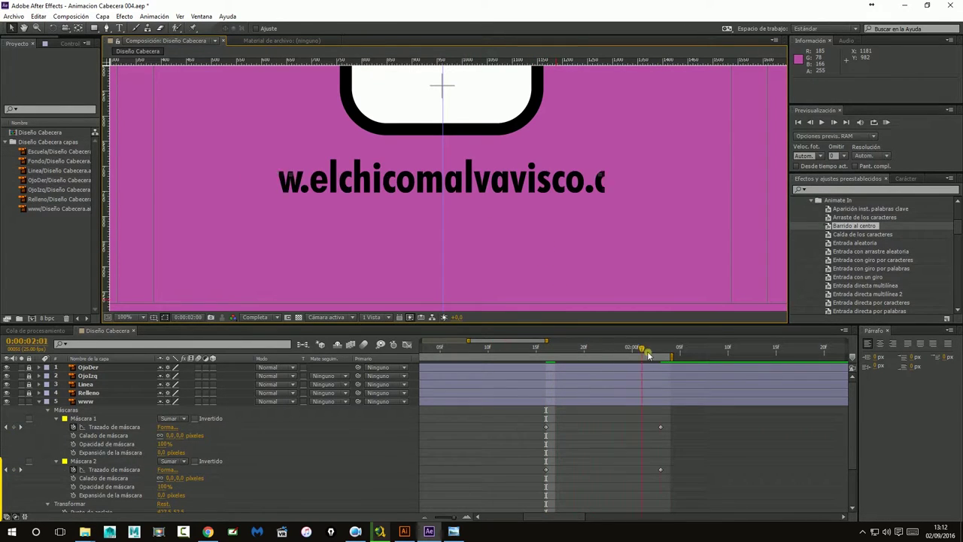
{"action": "key", "text": "space"}
{"action": "left_click", "coordinate": [601, 224]}
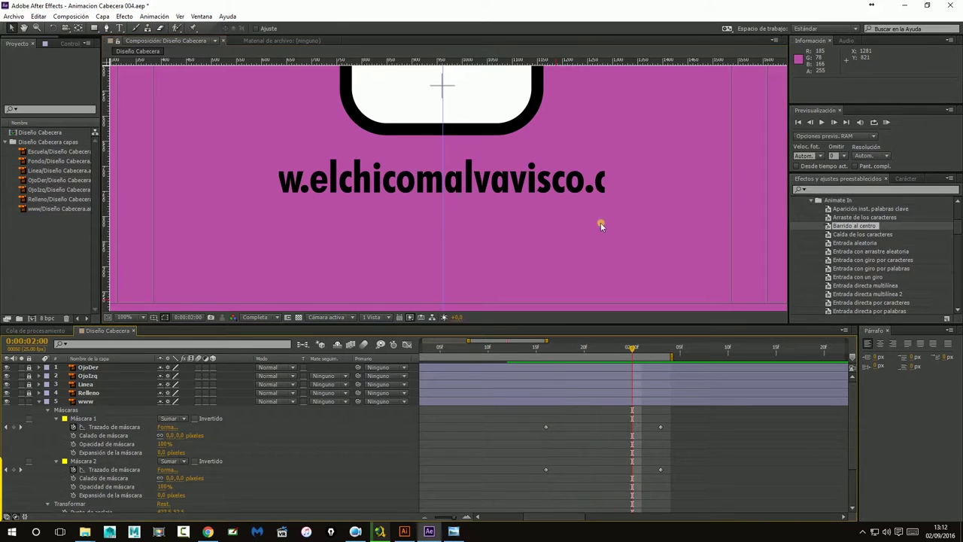
{"action": "key", "text": "comma"}
{"action": "key", "text": "comma"}
{"action": "key", "text": "comma"}
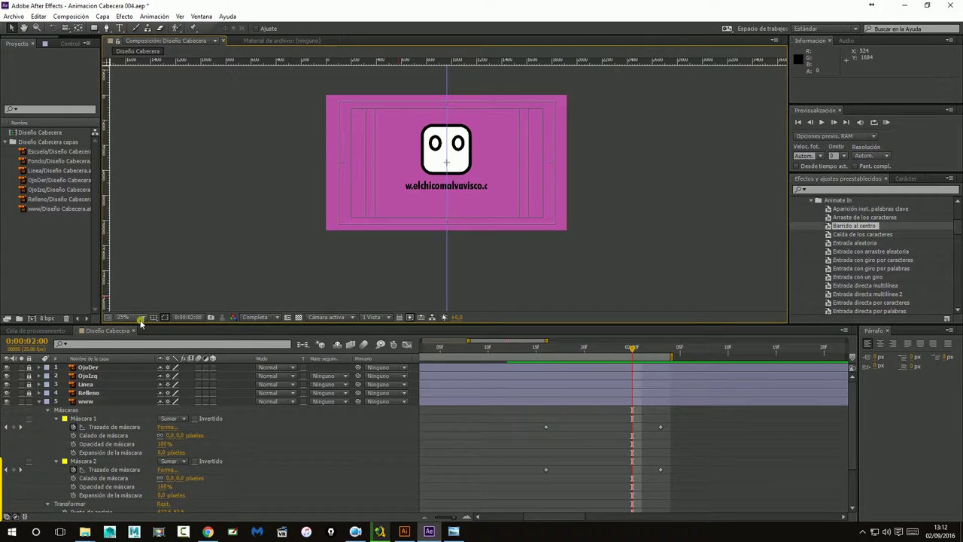
Turn off Title/Action Safe, drag the vertical guide off the viewer, and return to 0:00:00:00
{"action": "left_click", "coordinate": [153, 317]}
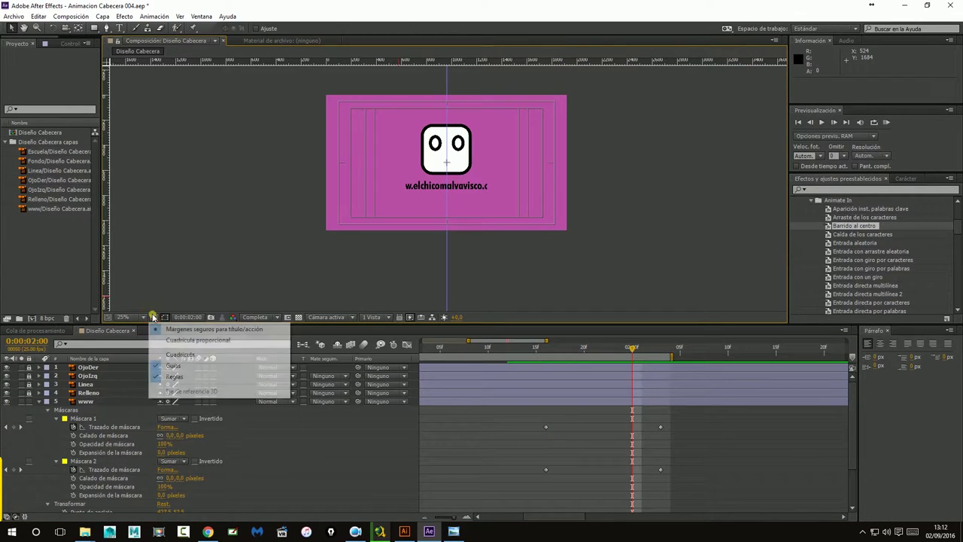
{"action": "left_click", "coordinate": [189, 330]}
{"action": "scroll", "coordinate": [451, 207], "scroll_direction": "up", "scroll_amount": 2}
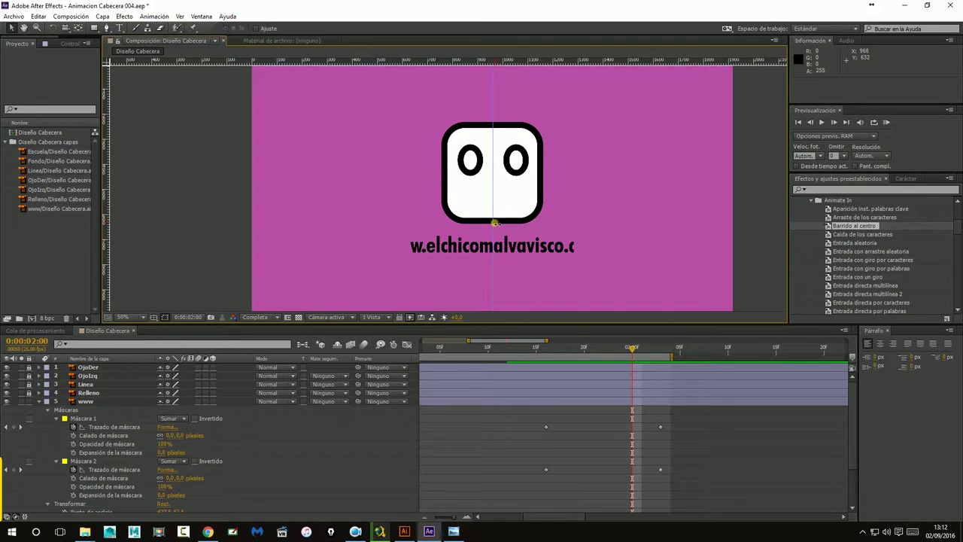
{"action": "left_click_drag", "start_coordinate": [494, 223], "coordinate": [82, 228]}
{"action": "left_click_drag", "start_coordinate": [529, 227], "coordinate": [517, 211]}
{"action": "left_click", "coordinate": [800, 122]}
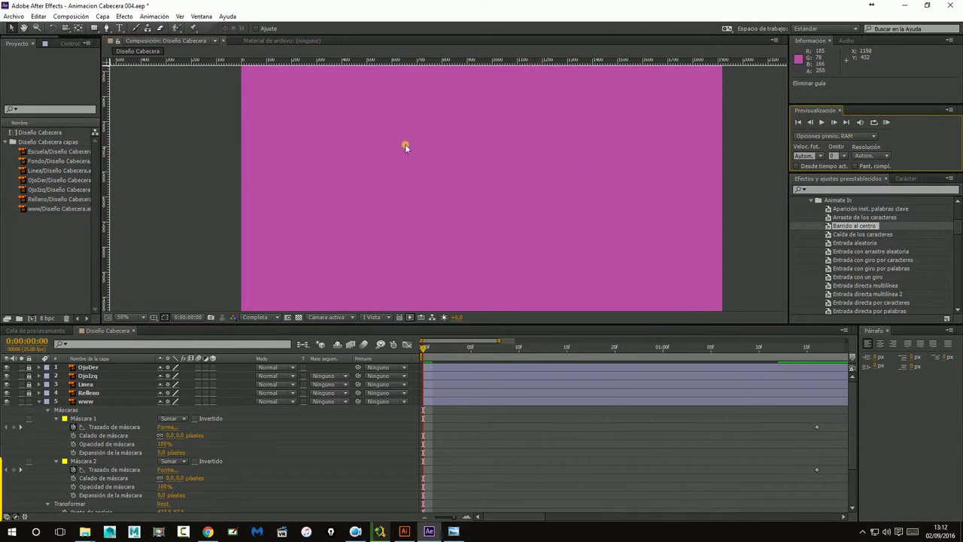
Save the project via Guardar como under the name Animacion Cabecera 005.aep
{"action": "left_click", "coordinate": [13, 16]}
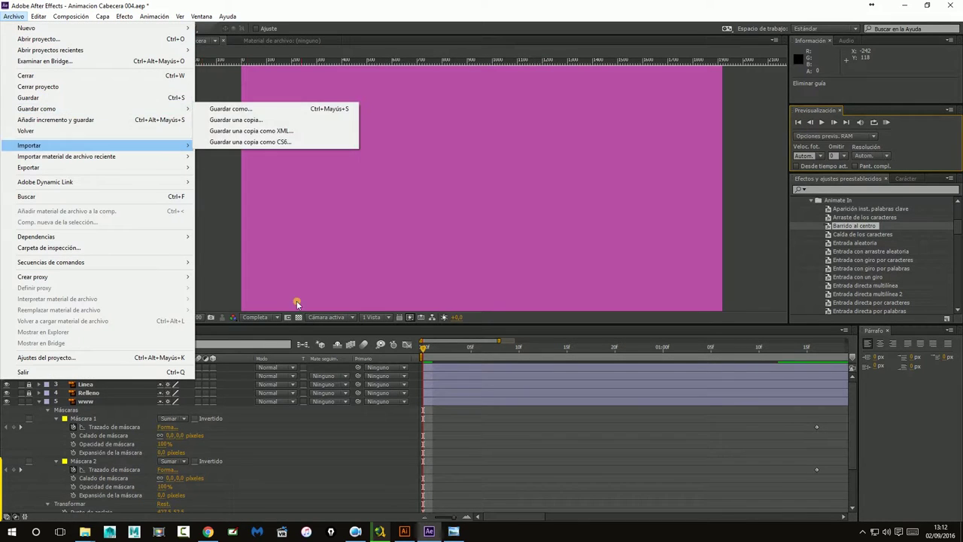
{"action": "left_click", "coordinate": [225, 110]}
{"action": "left_click", "coordinate": [344, 356]}
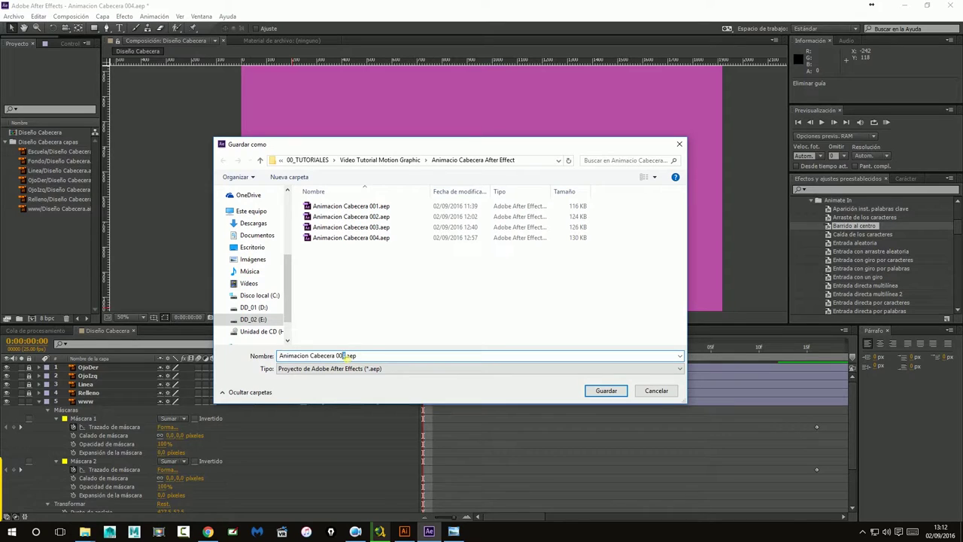
{"action": "key", "text": "Return"}
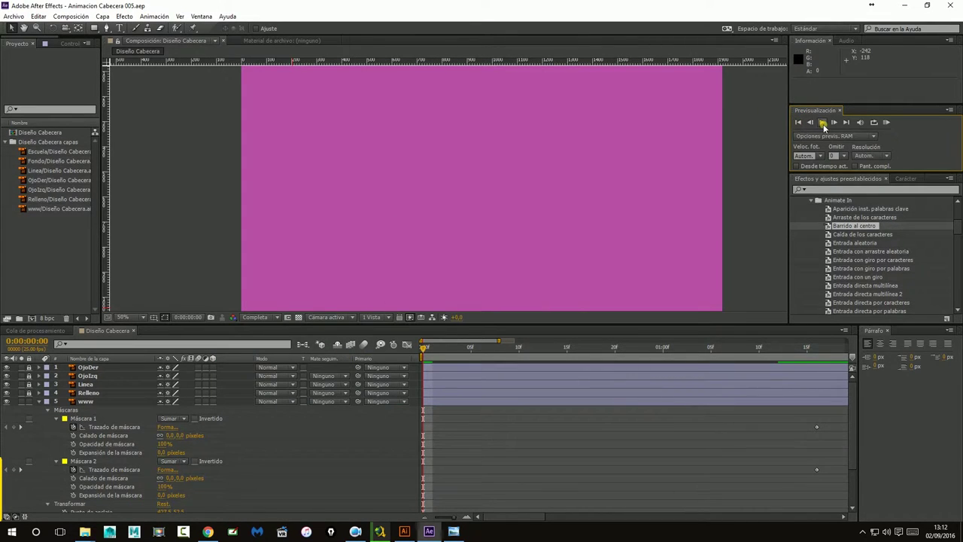
Extend the work area and drag both masks' final path keyframes earlier in time
{"action": "left_click", "coordinate": [822, 123]}
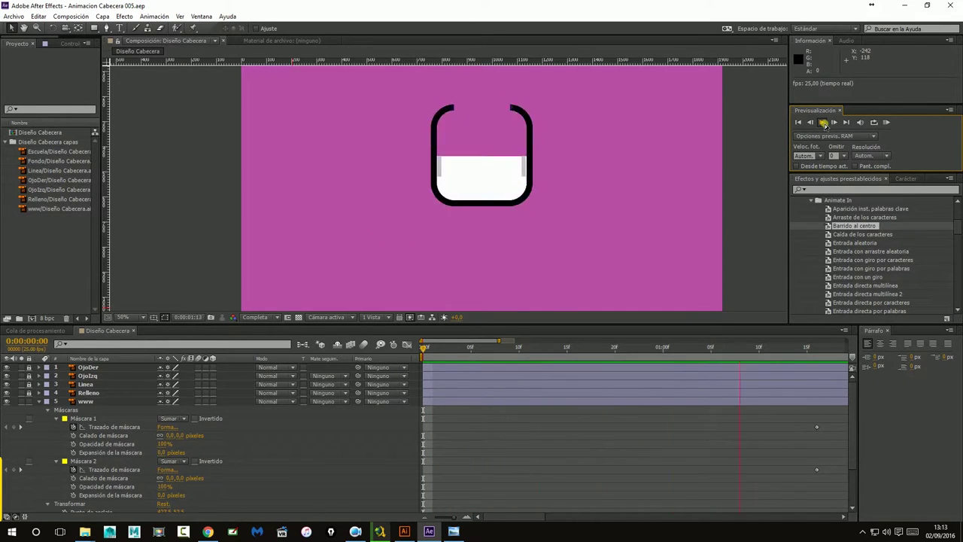
{"action": "left_click", "coordinate": [634, 489]}
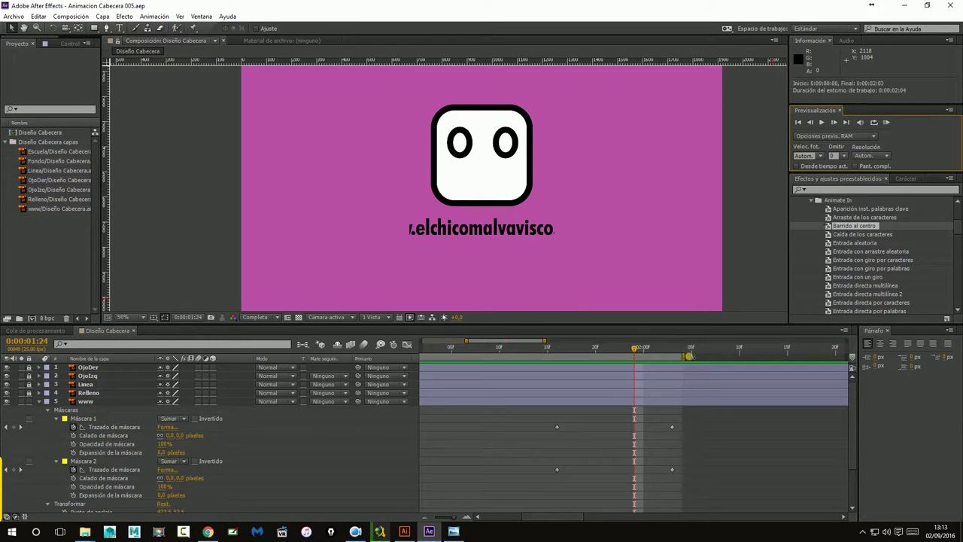
{"action": "left_click_drag", "start_coordinate": [685, 355], "coordinate": [827, 355]}
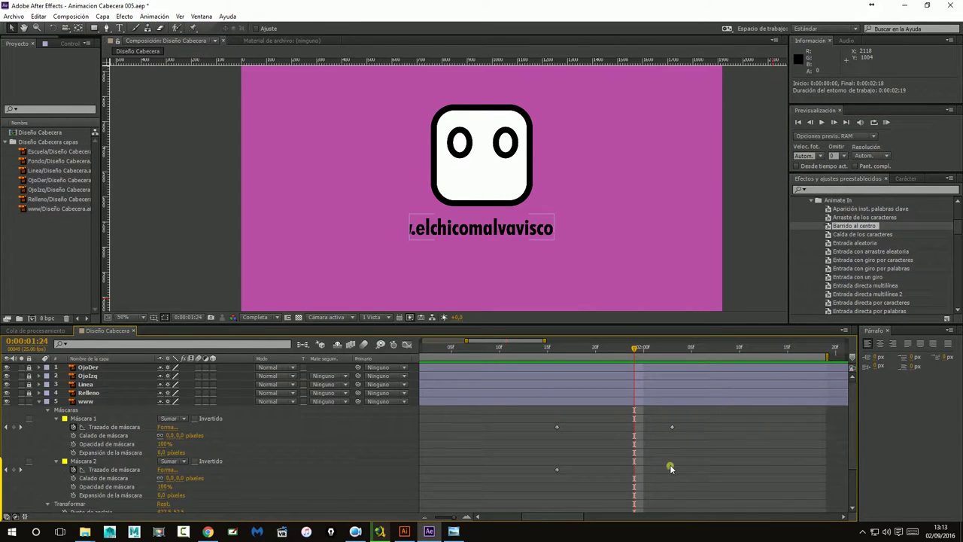
{"action": "left_click_drag", "start_coordinate": [662, 419], "coordinate": [689, 489]}
{"action": "left_click_drag", "start_coordinate": [673, 472], "coordinate": [625, 471]}
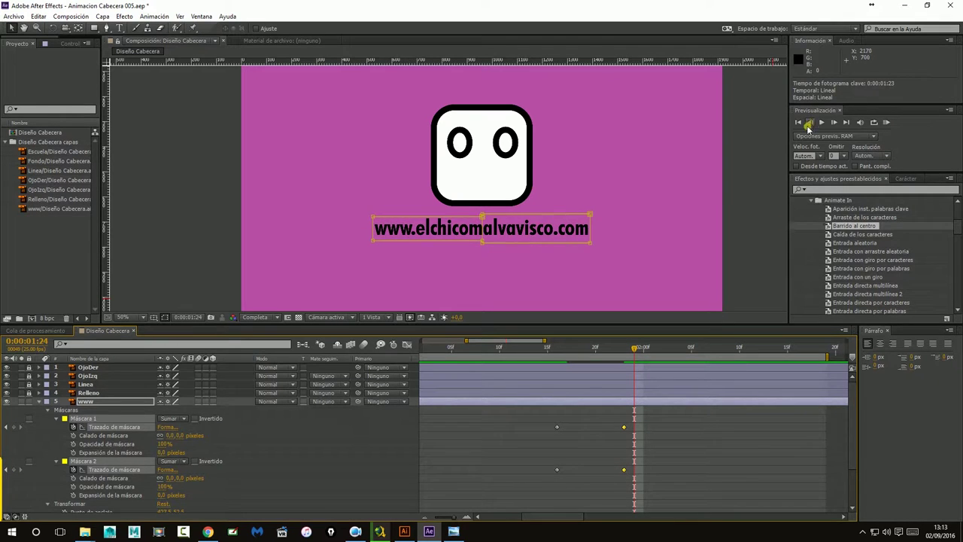
Preview the quicker wipe, scrub to where the face appears, and zoom the timeline in
{"action": "left_click", "coordinate": [821, 123]}
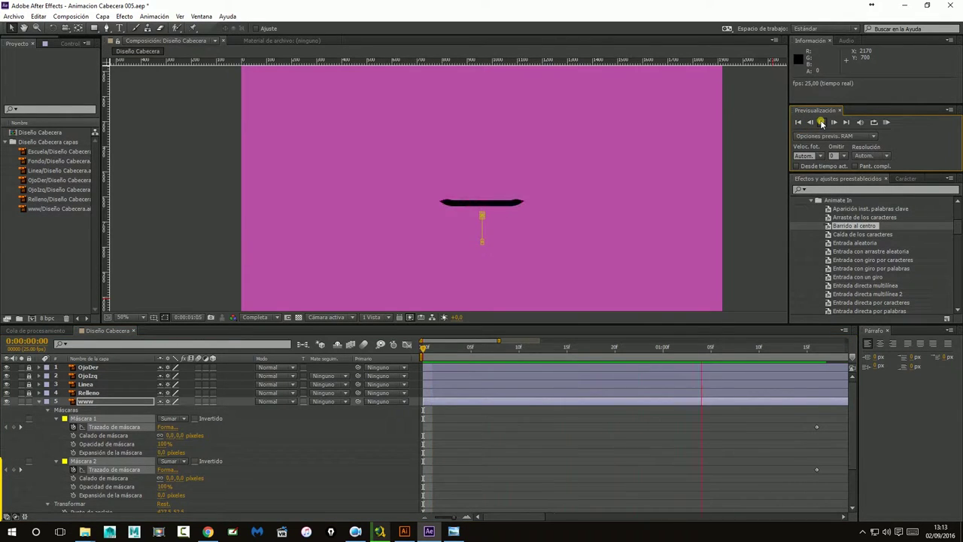
{"action": "left_click", "coordinate": [661, 246]}
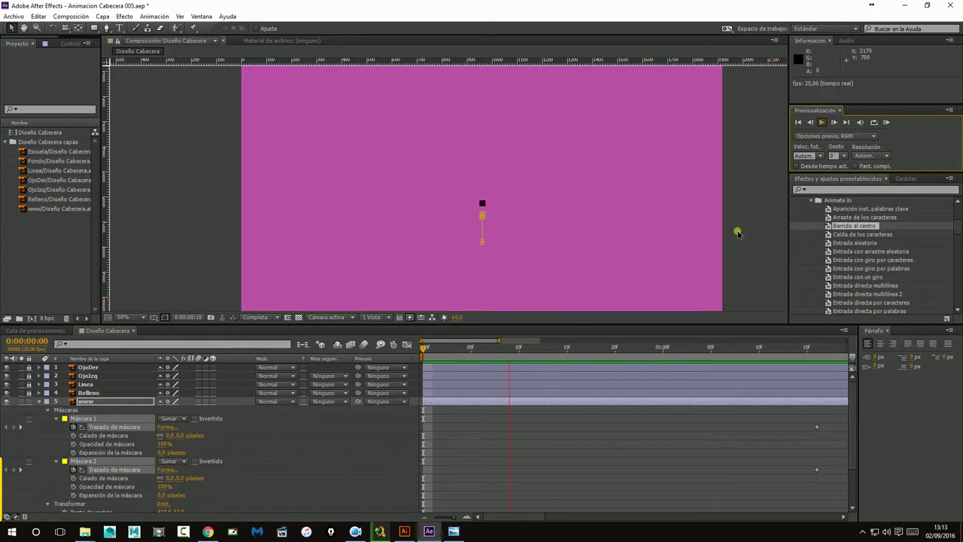
{"action": "left_click", "coordinate": [742, 218]}
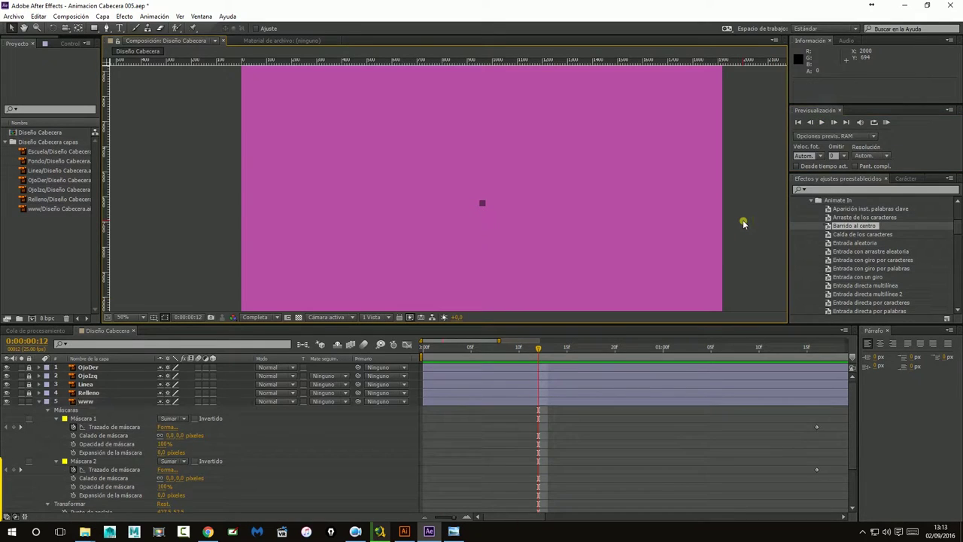
{"action": "left_click", "coordinate": [822, 123]}
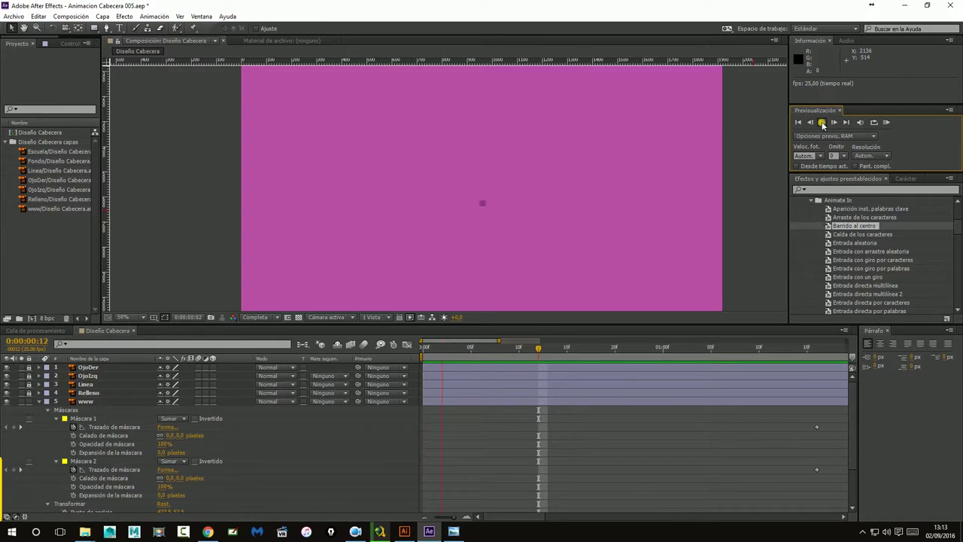
{"action": "left_click", "coordinate": [823, 122]}
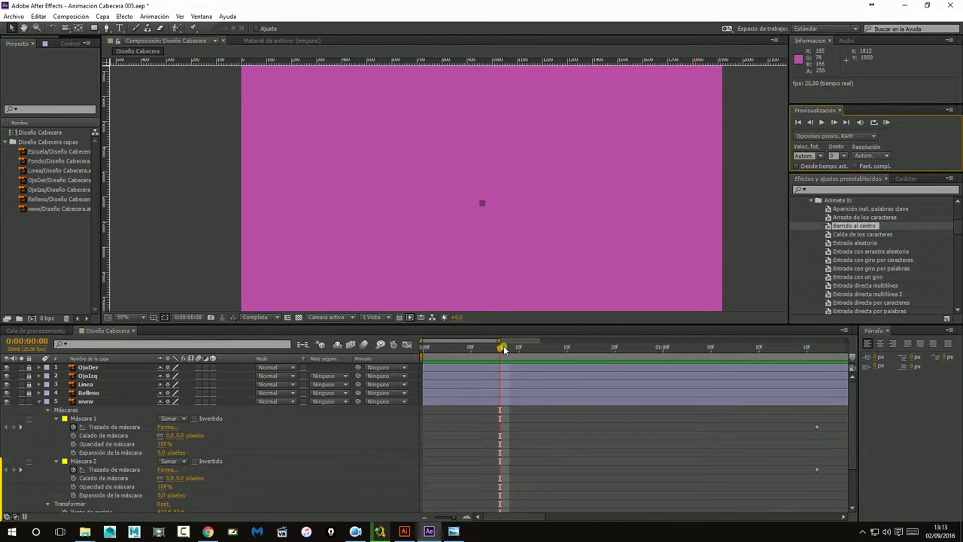
{"action": "left_click_drag", "start_coordinate": [504, 349], "coordinate": [826, 350]}
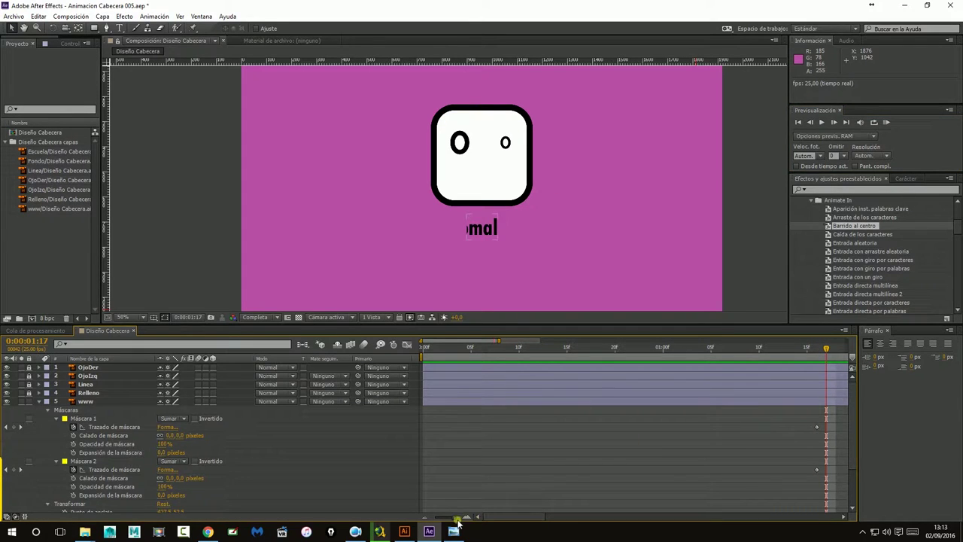
{"action": "left_click_drag", "start_coordinate": [467, 518], "coordinate": [535, 518]}
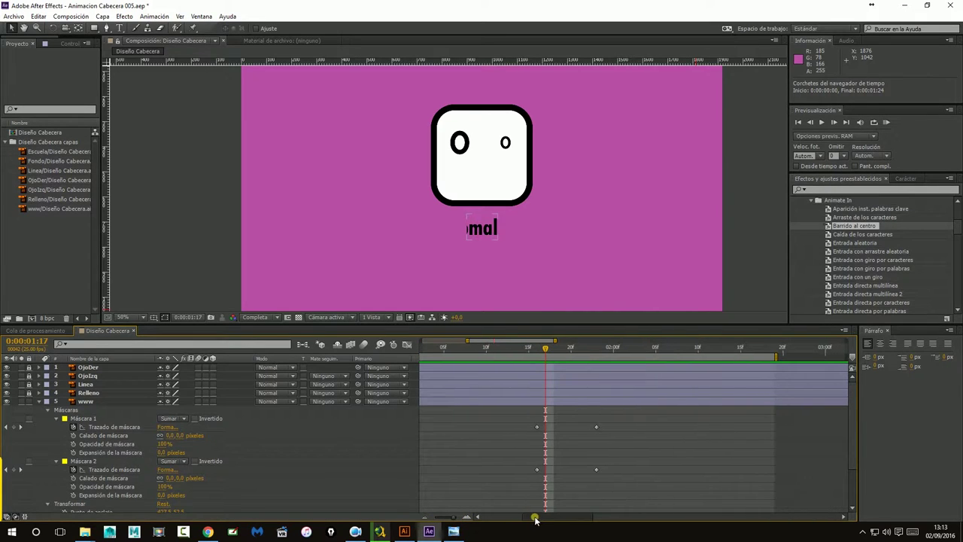
Shift all four mask path keyframes so the wipe starts at 0:00:01:19
{"action": "left_click_drag", "start_coordinate": [535, 350], "coordinate": [561, 354]}
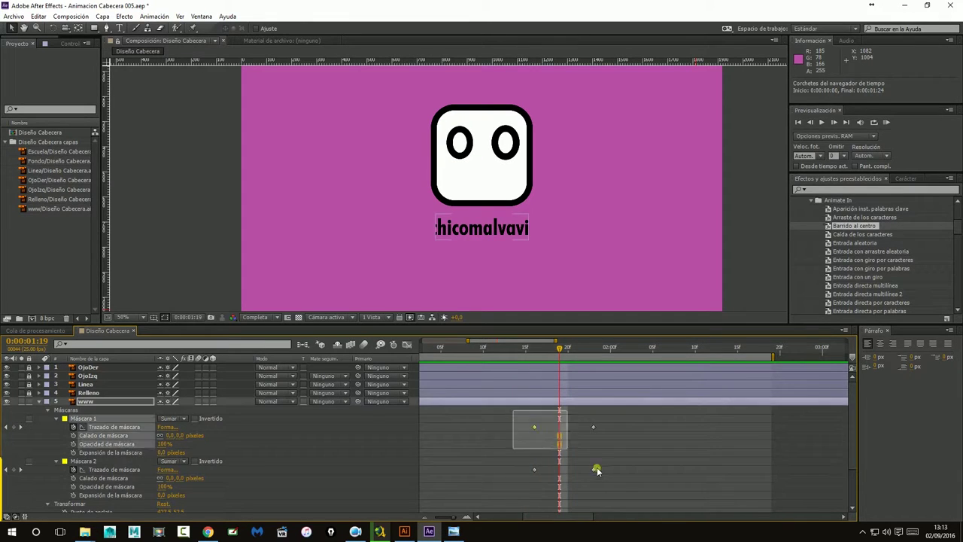
{"action": "mouse_move", "coordinate": [512, 410]}
{"action": "left_mouse_down"}
{"action": "mouse_move", "coordinate": [614, 488]}
{"action": "mouse_move", "coordinate": [610, 470]}
{"action": "mouse_move", "coordinate": [619, 470]}
{"action": "left_mouse_up"}
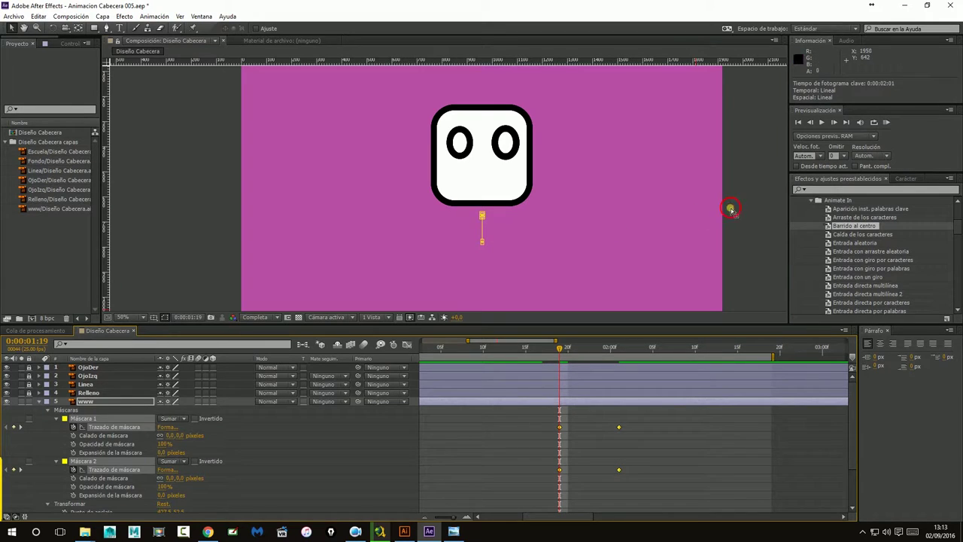
{"action": "left_click", "coordinate": [731, 209]}
Replay the header animation from the start, checking the frame around 0:00:01:10
{"action": "left_click", "coordinate": [821, 122]}
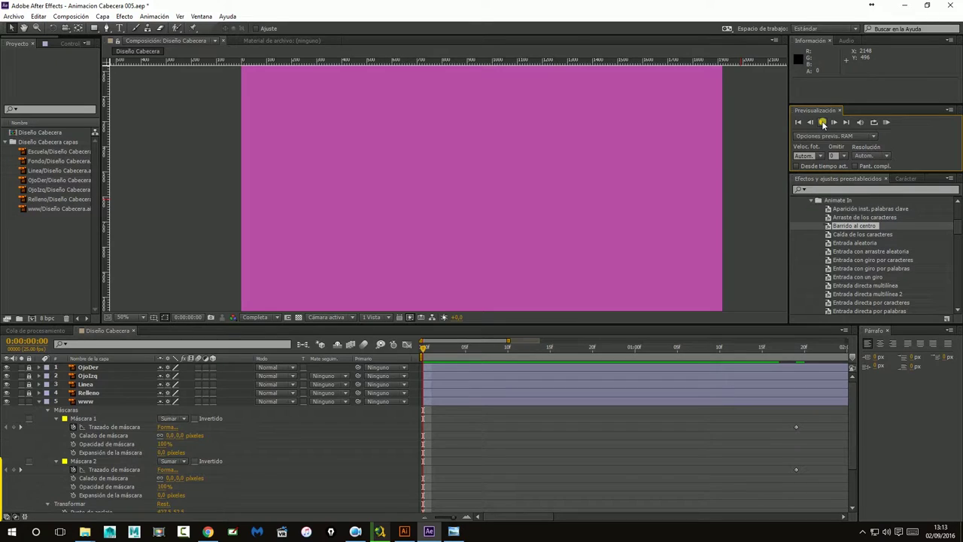
{"action": "left_click", "coordinate": [522, 265]}
{"action": "mouse_move", "coordinate": [543, 345]}
{"action": "left_mouse_down"}
{"action": "mouse_move", "coordinate": [814, 346]}
{"action": "mouse_move", "coordinate": [487, 364]}
{"action": "mouse_move", "coordinate": [622, 350]}
{"action": "left_mouse_up"}
{"action": "left_click", "coordinate": [798, 122]}
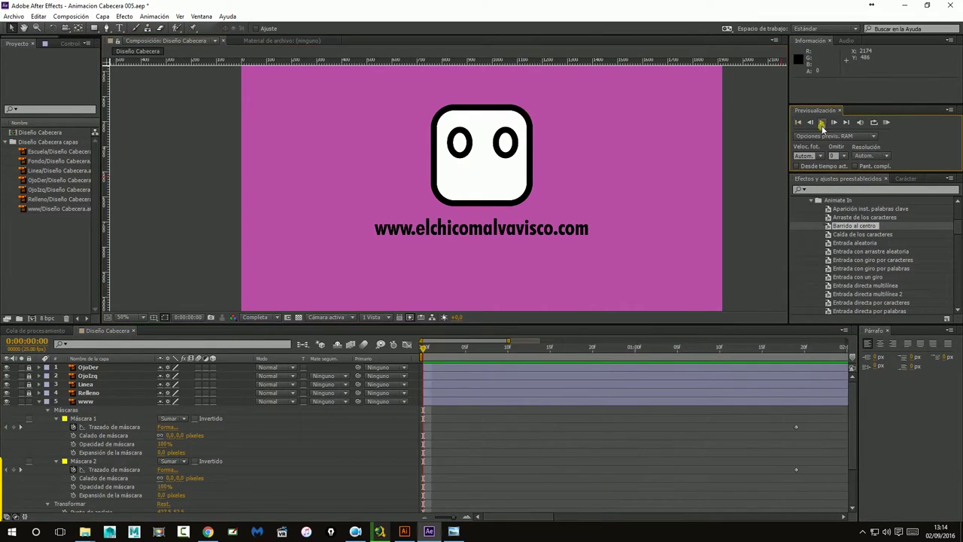
{"action": "left_click", "coordinate": [822, 122]}
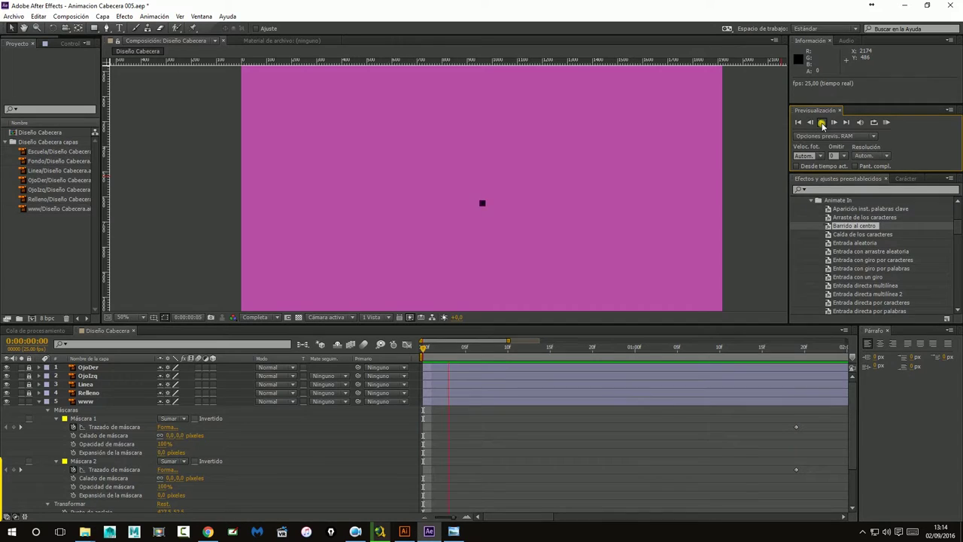
Apply Acelerac. suave to both masks' starting keyframes at 0:00:01:19 and preview the eased wipe
{"action": "left_click", "coordinate": [454, 367]}
{"action": "left_click", "coordinate": [456, 427]}
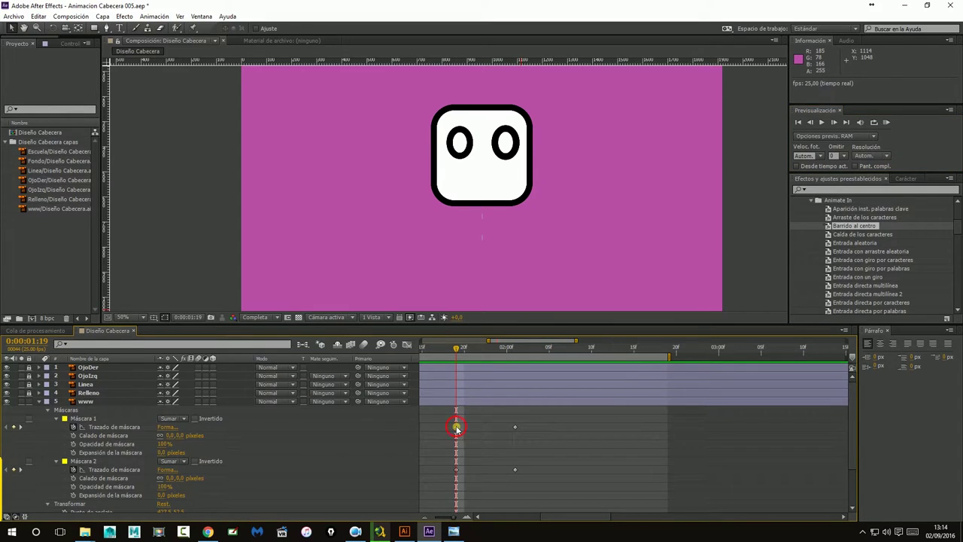
{"action": "left_click", "coordinate": [456, 470], "text": "shift"}
{"action": "right_click", "coordinate": [456, 469]}
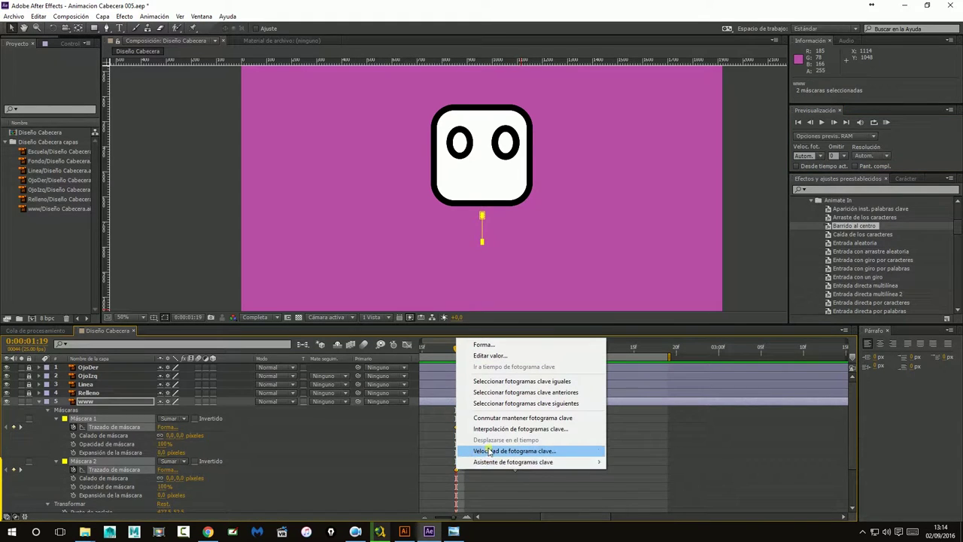
{"action": "mouse_move", "coordinate": [500, 462]}
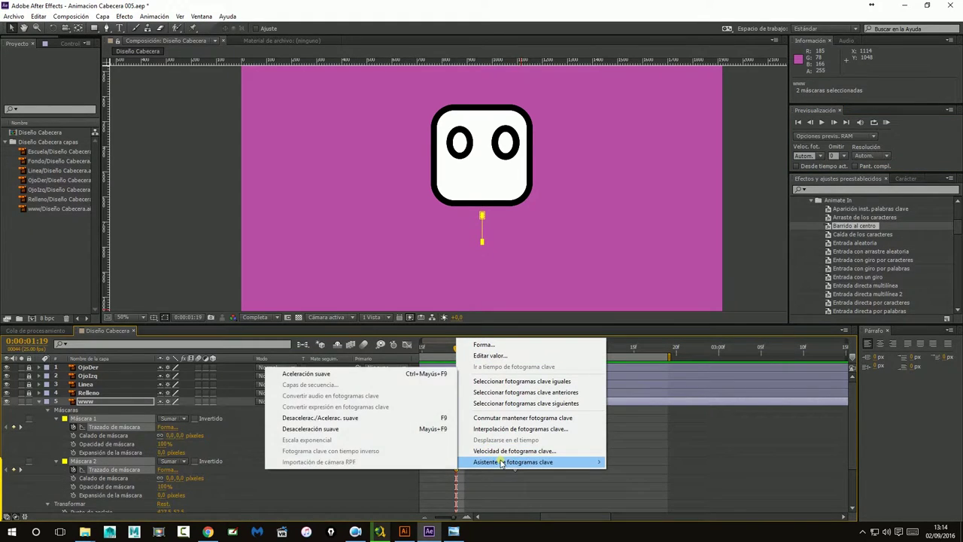
{"action": "left_click", "coordinate": [314, 374]}
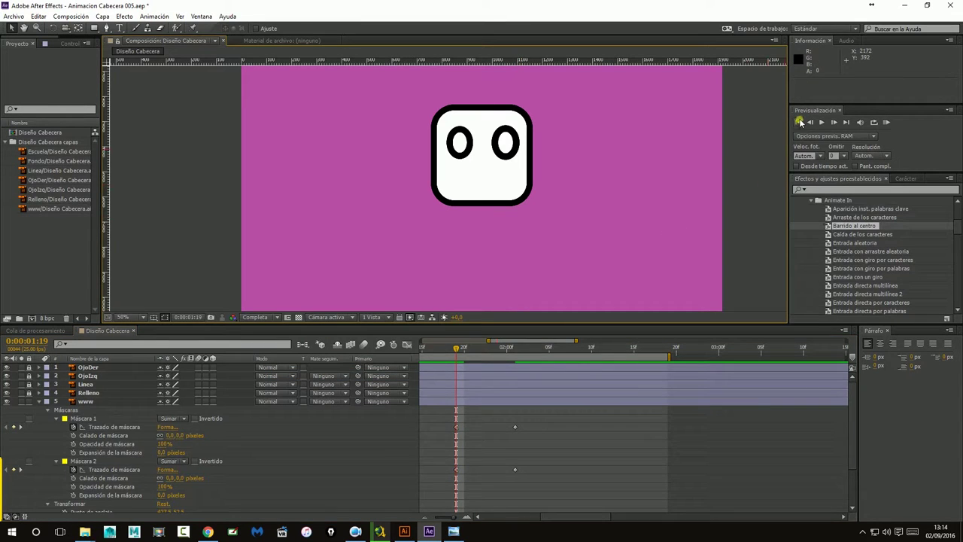
{"action": "left_click", "coordinate": [822, 121]}
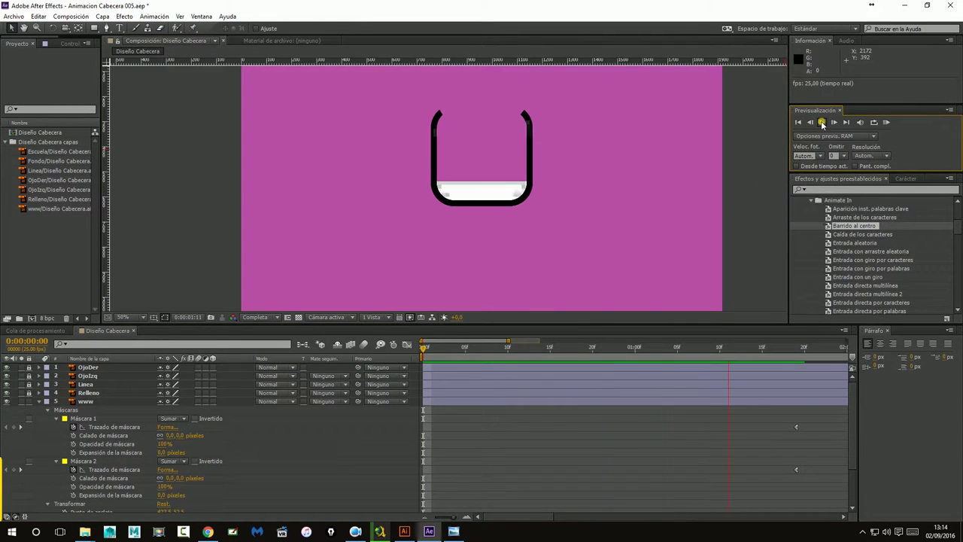
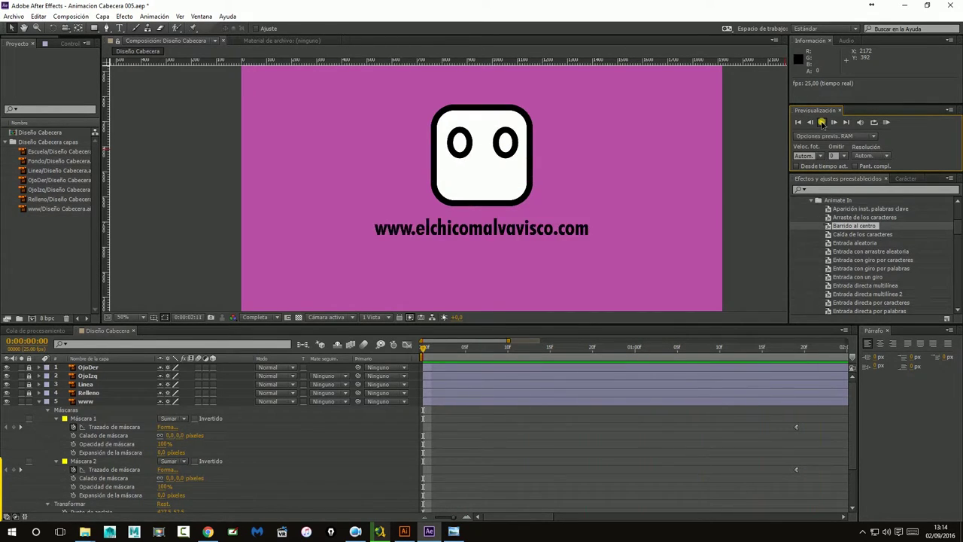
Apply Easy Ease In to both www mask-path keyframes at 2 seconds, then preview the reveal
{"action": "left_click", "coordinate": [823, 123]}
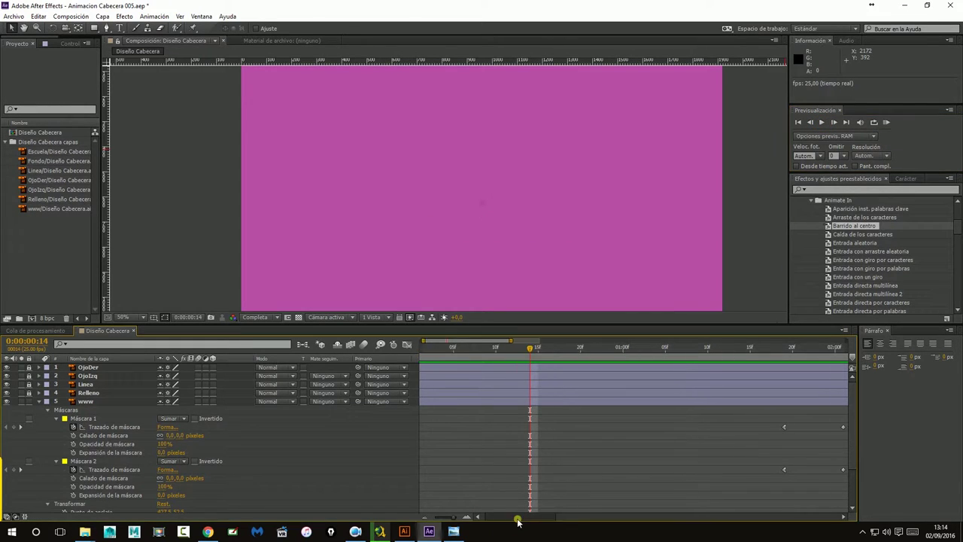
{"action": "left_click_drag", "start_coordinate": [516, 518], "coordinate": [549, 518]}
{"action": "mouse_move", "coordinate": [670, 493]}
{"action": "left_mouse_down"}
{"action": "mouse_move", "coordinate": [662, 421]}
{"action": "mouse_move", "coordinate": [656, 427]}
{"action": "left_mouse_up"}
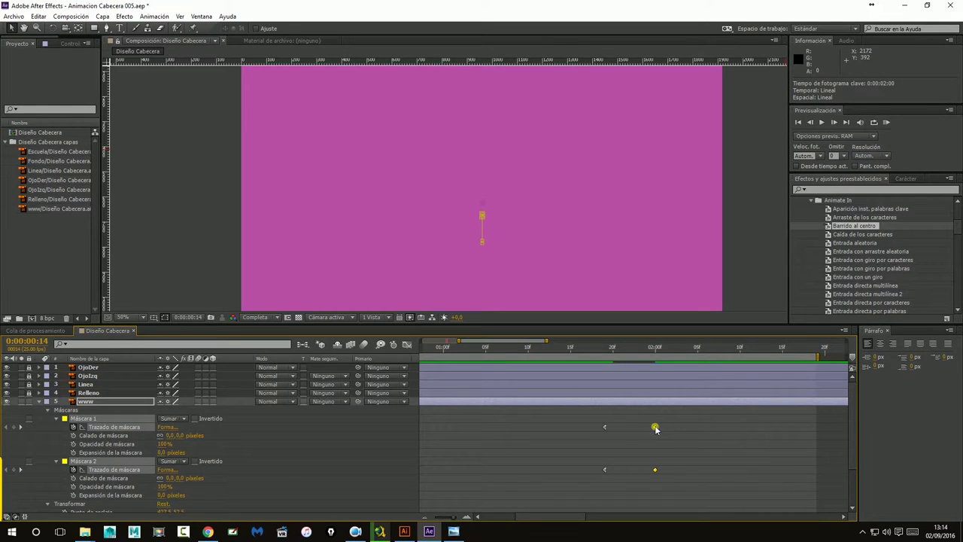
{"action": "right_click", "coordinate": [655, 427]}
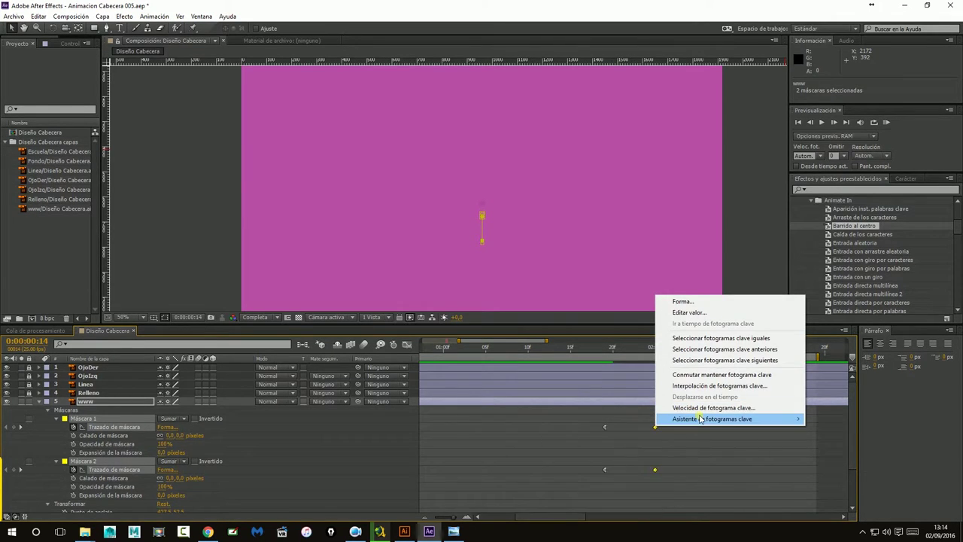
{"action": "mouse_move", "coordinate": [700, 419]}
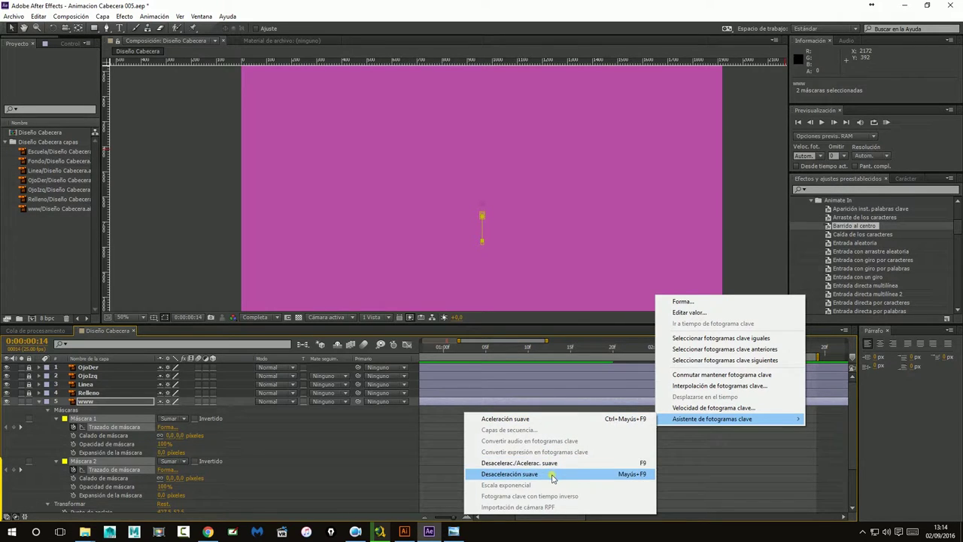
{"action": "left_click", "coordinate": [552, 478]}
{"action": "left_click", "coordinate": [798, 122]}
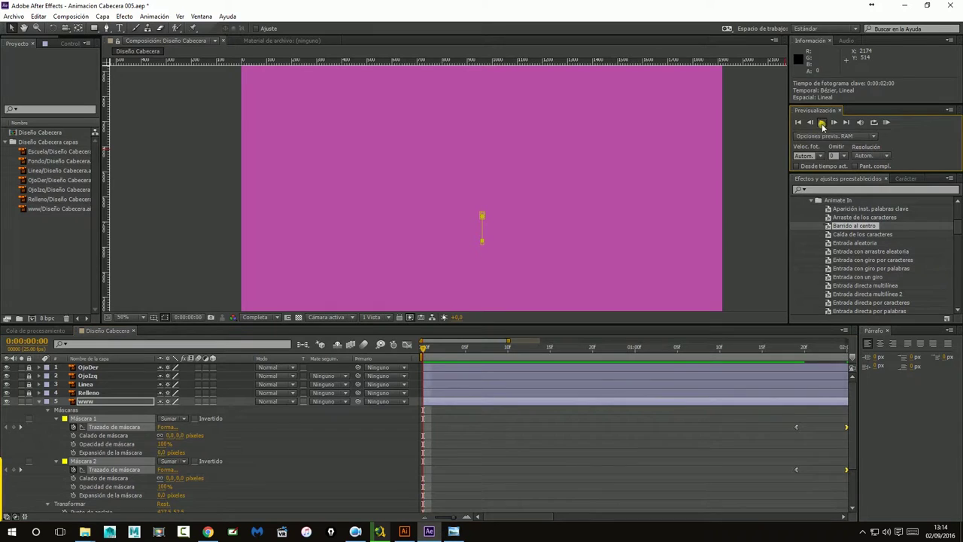
{"action": "left_click", "coordinate": [821, 122]}
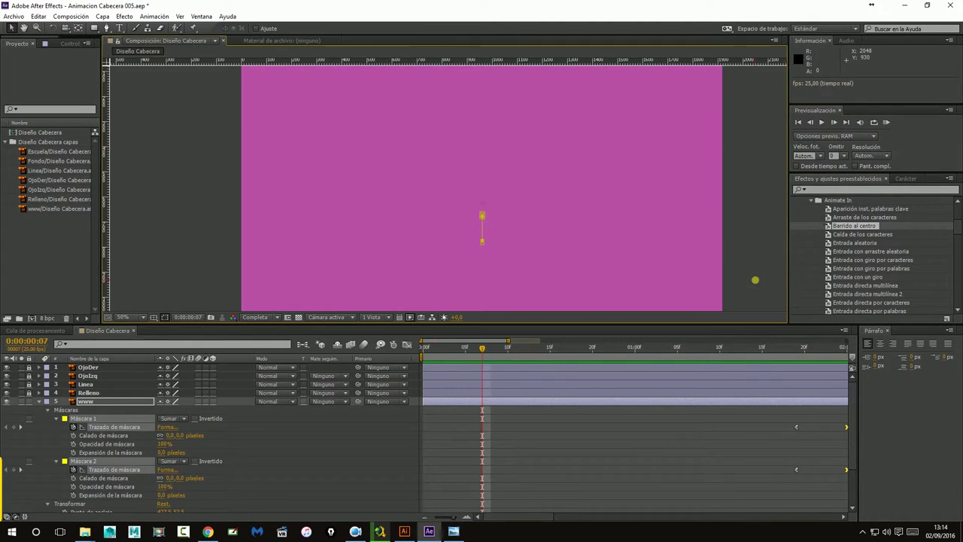
Preview the eased URL reveal once more and save the project
{"action": "left_click", "coordinate": [821, 123]}
{"action": "left_click", "coordinate": [821, 123]}
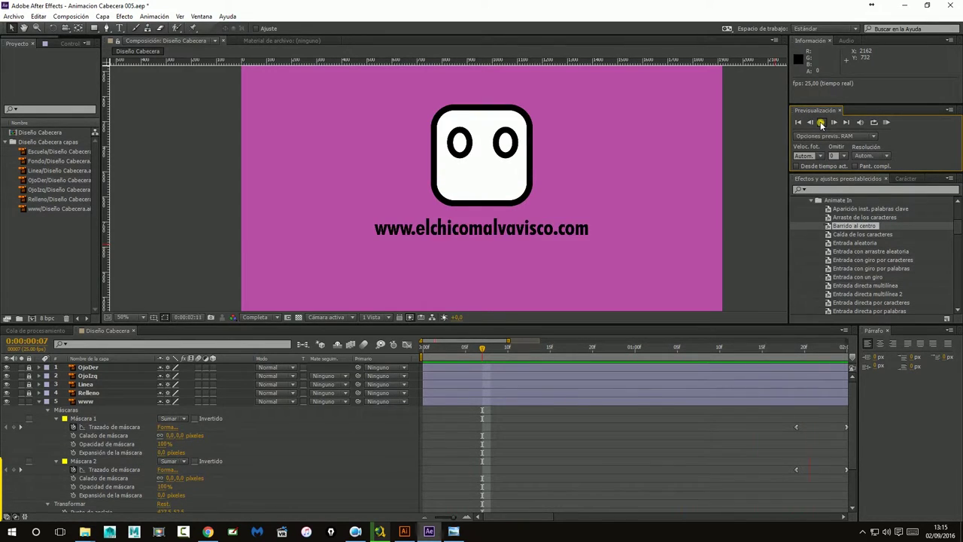
{"action": "left_click", "coordinate": [821, 123]}
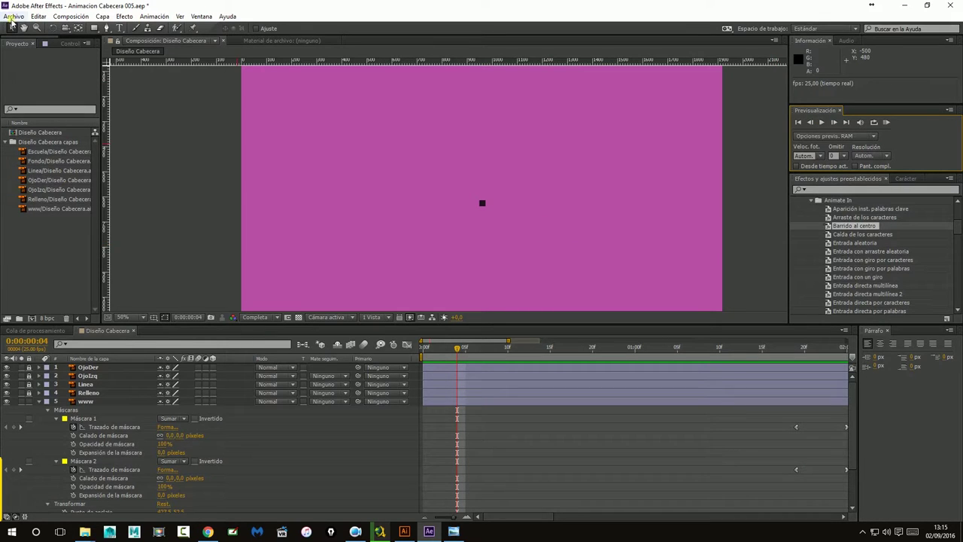
{"action": "left_click", "coordinate": [14, 16]}
{"action": "left_click", "coordinate": [28, 97]}
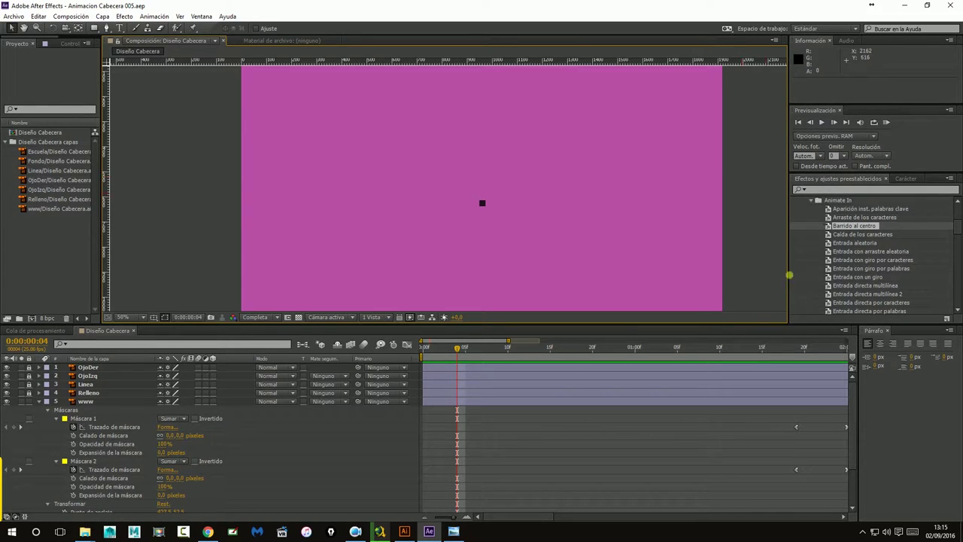
Move the playhead to 0:00:02:15 and bring up the storyboard_cabecera.tif sketch
{"action": "left_click_drag", "start_coordinate": [461, 349], "coordinate": [835, 360]}
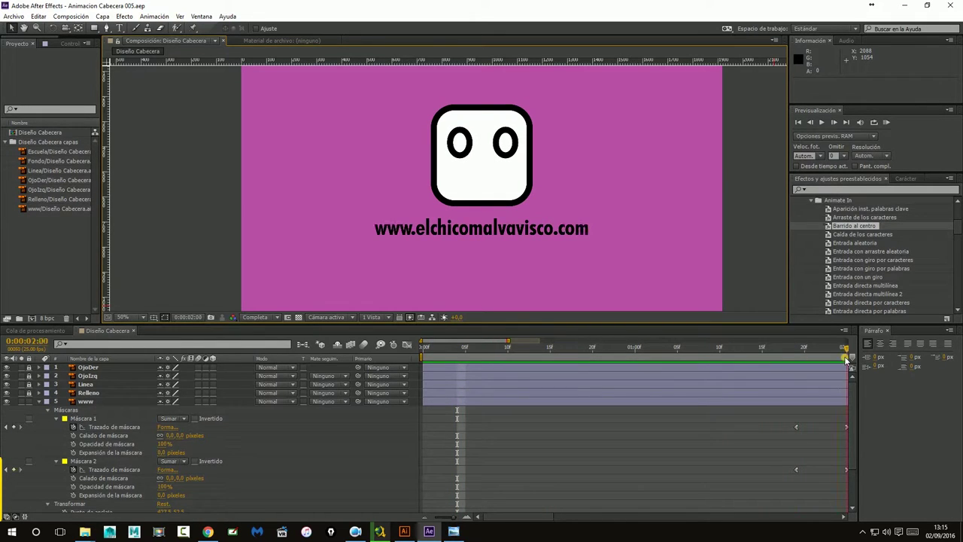
{"action": "left_click_drag", "start_coordinate": [835, 360], "coordinate": [759, 354]}
{"action": "left_click", "coordinate": [586, 413]}
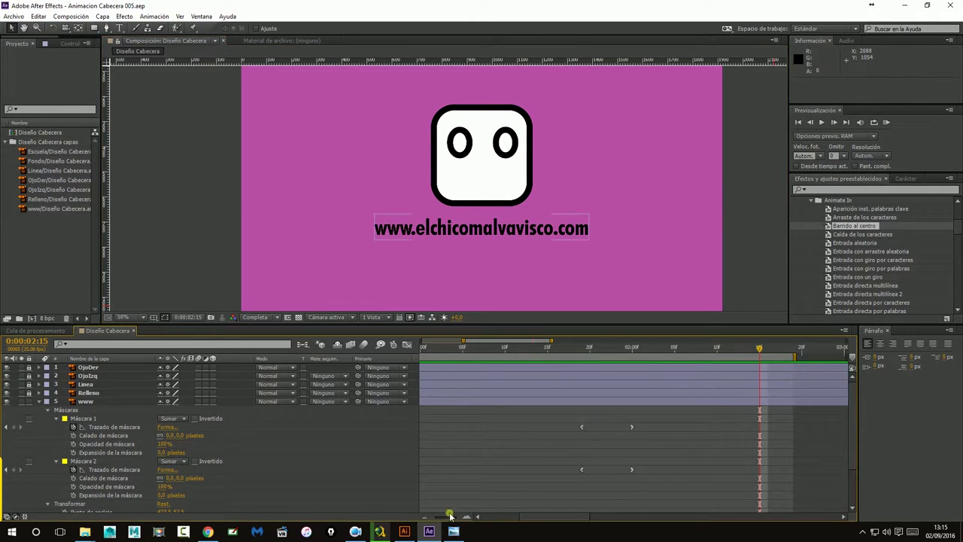
{"action": "left_click", "coordinate": [424, 518]}
{"action": "left_click", "coordinate": [453, 532]}
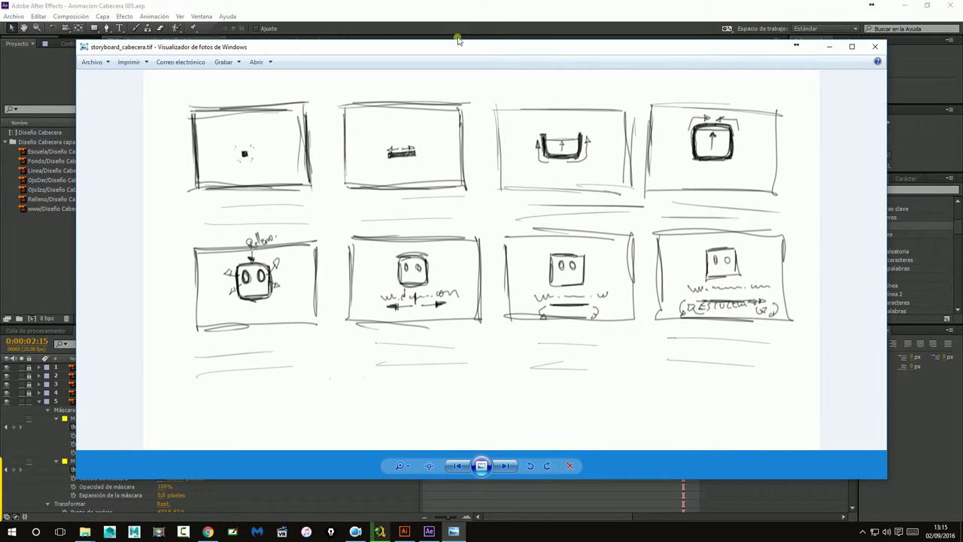
Minimize the storyboard in Windows Photo Viewer to return to the Diseño Cabecera composition
{"action": "left_click", "coordinate": [510, 17]}
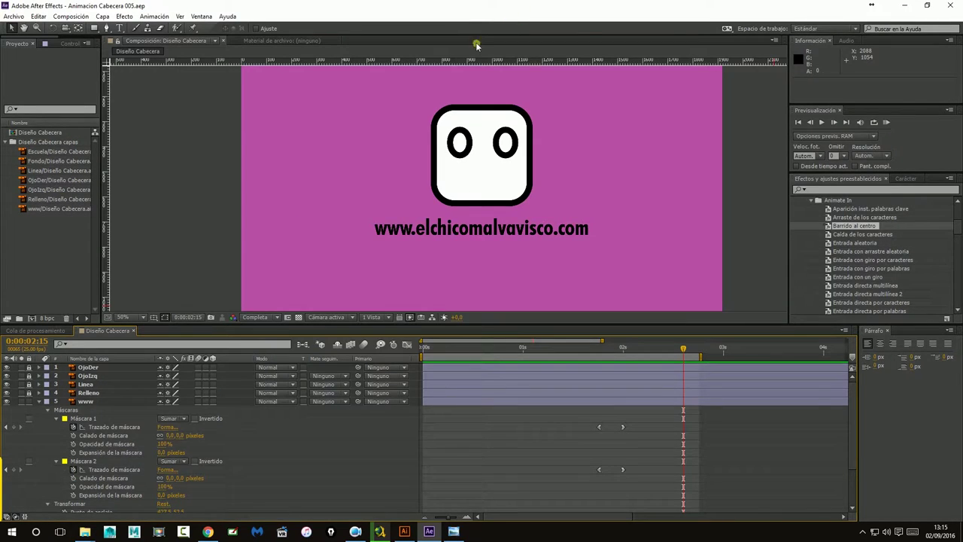
Collapse the www layer, unhide the 'Escuela online 3D' layer and switch on its 3D toggle
{"action": "left_click", "coordinate": [45, 403]}
{"action": "left_click", "coordinate": [41, 402]}
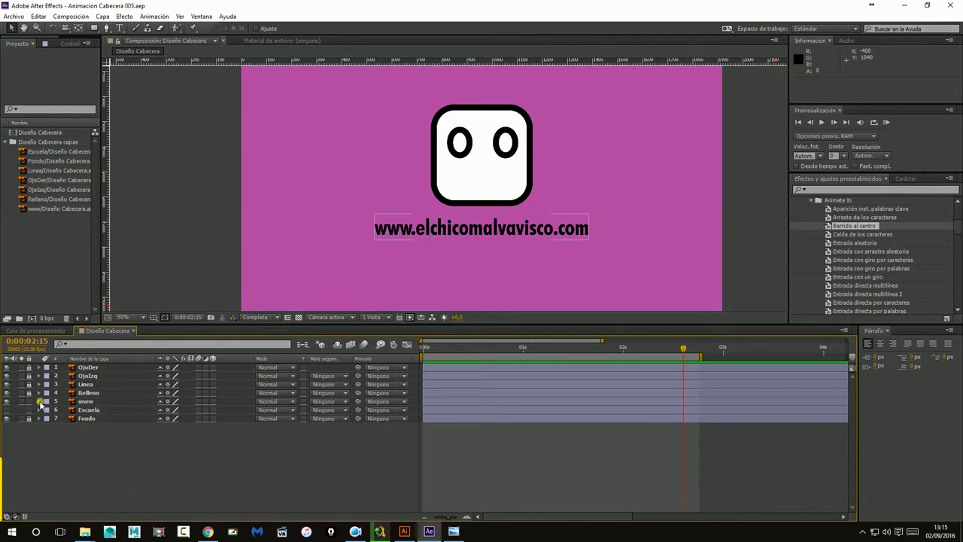
{"action": "left_click", "coordinate": [150, 435]}
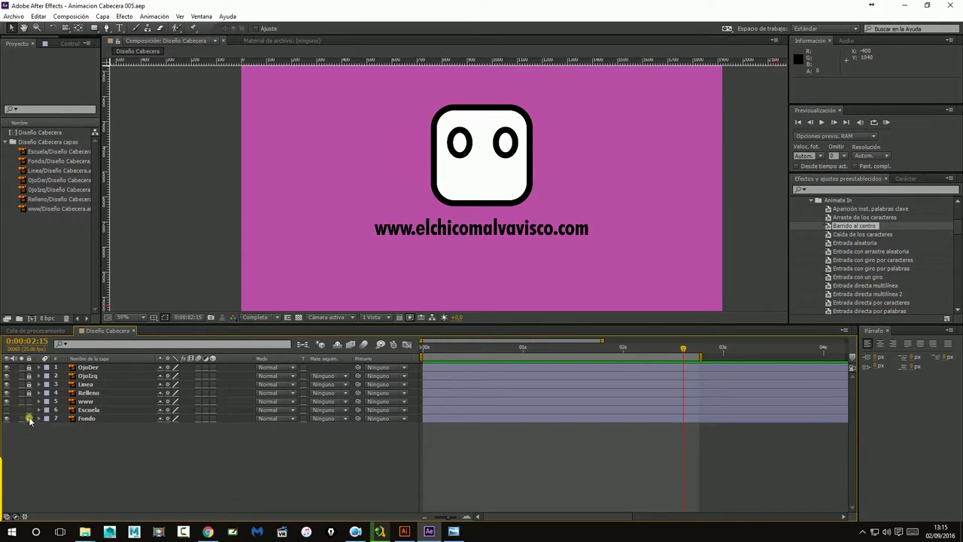
{"action": "left_click", "coordinate": [7, 410]}
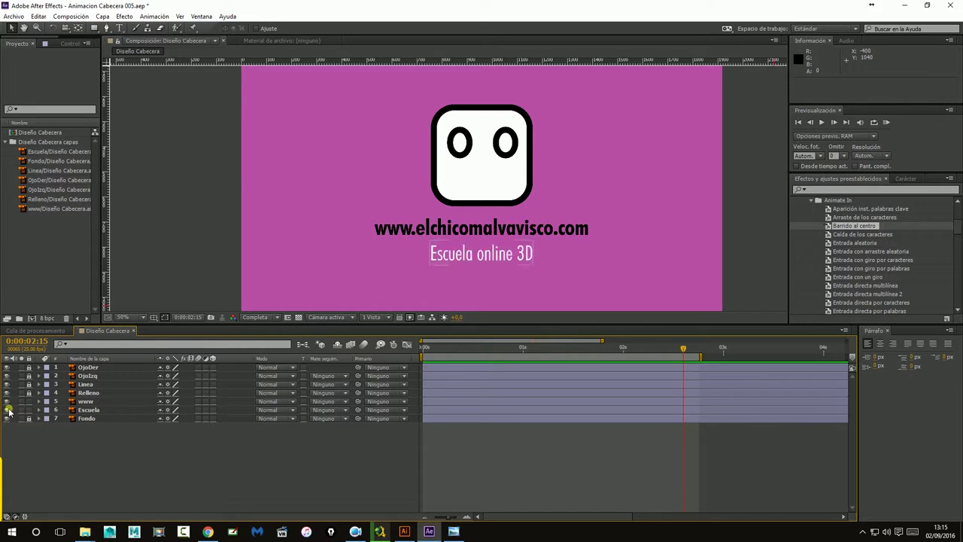
{"action": "left_click", "coordinate": [88, 410]}
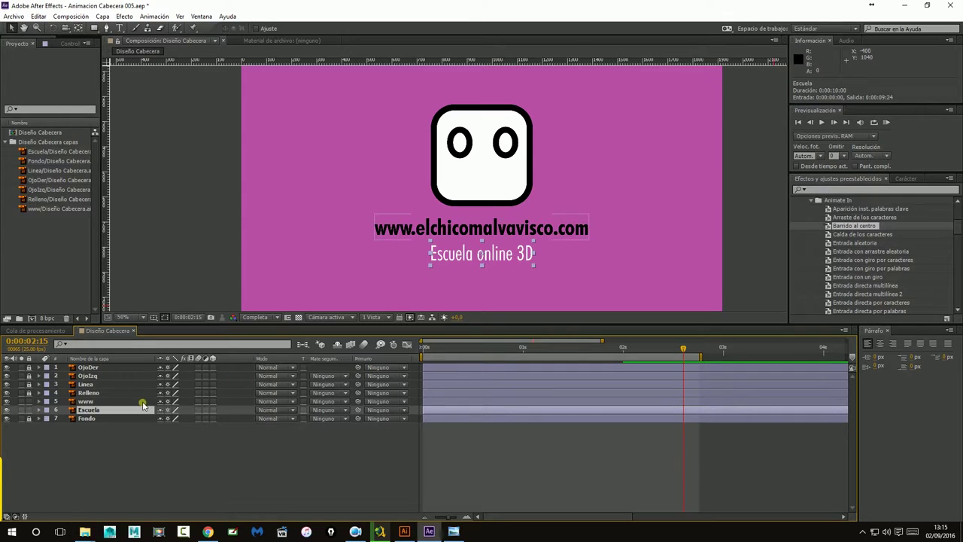
{"action": "left_click", "coordinate": [8, 517]}
{"action": "left_click", "coordinate": [8, 517]}
{"action": "left_click", "coordinate": [213, 411]}
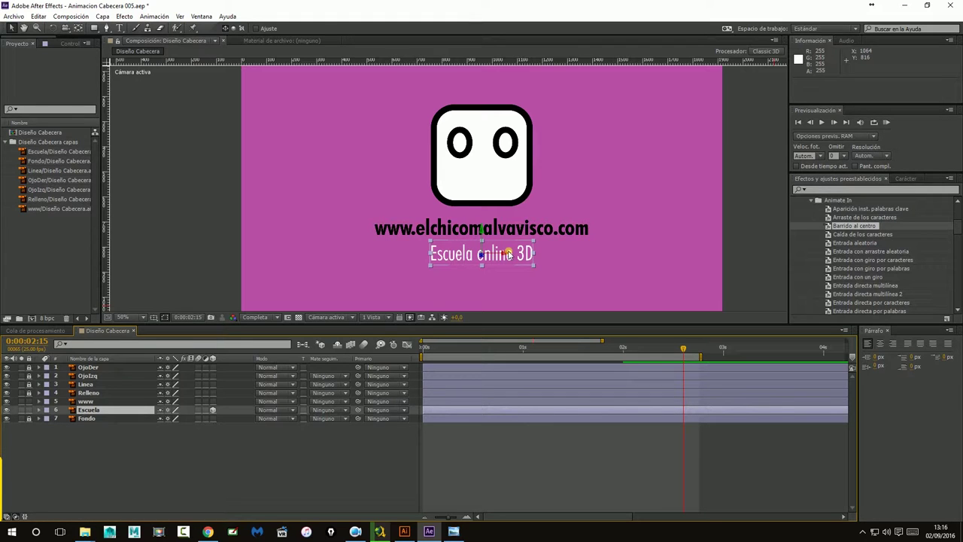
Zoom the view to 100% and move the Escuela text's anchor point up to its top edge
{"action": "key", "text": "period"}
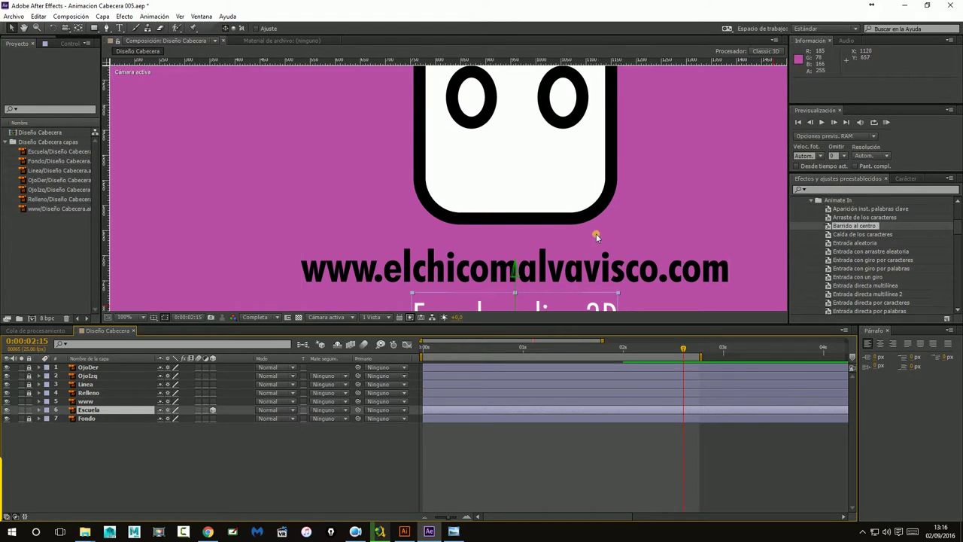
{"action": "left_click_drag", "start_coordinate": [596, 233], "coordinate": [572, 142]}
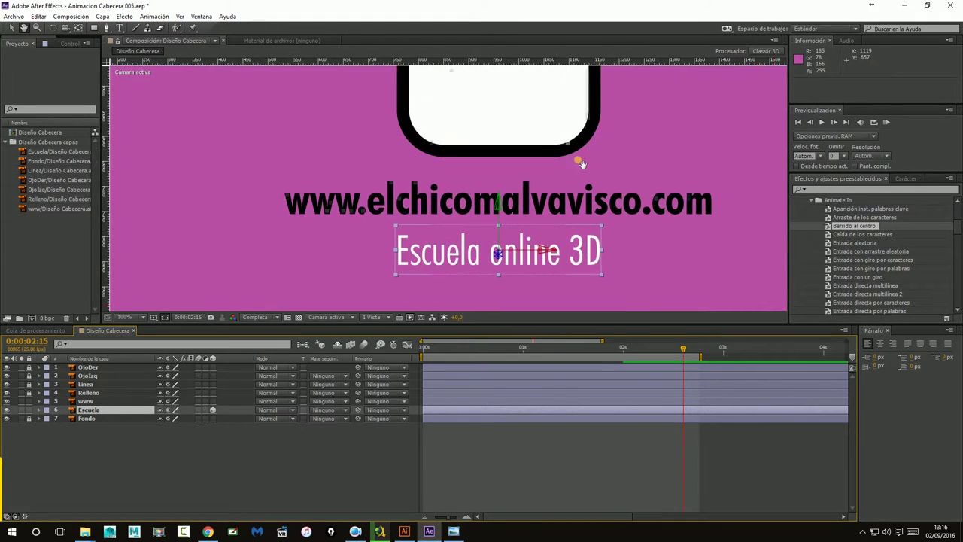
{"action": "left_click", "coordinate": [210, 410]}
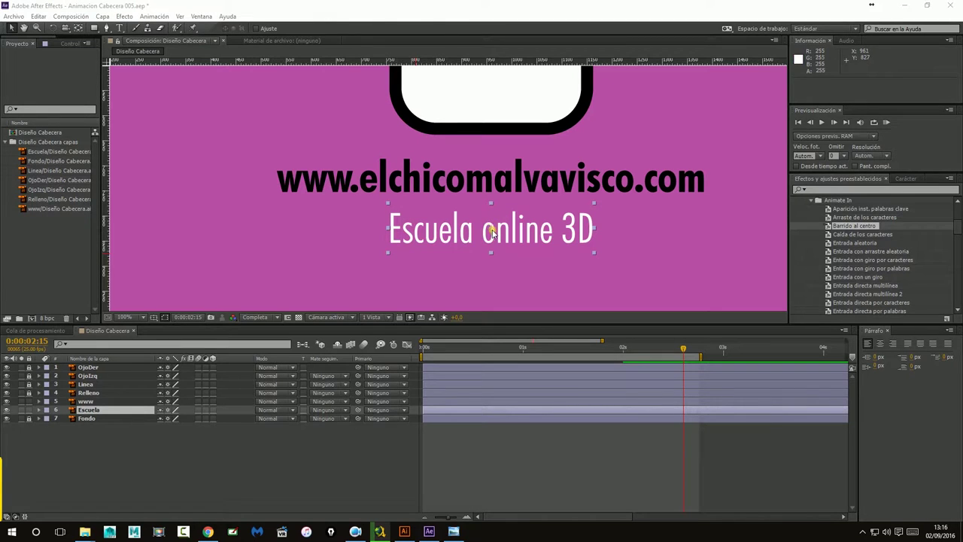
{"action": "left_click", "coordinate": [84, 31]}
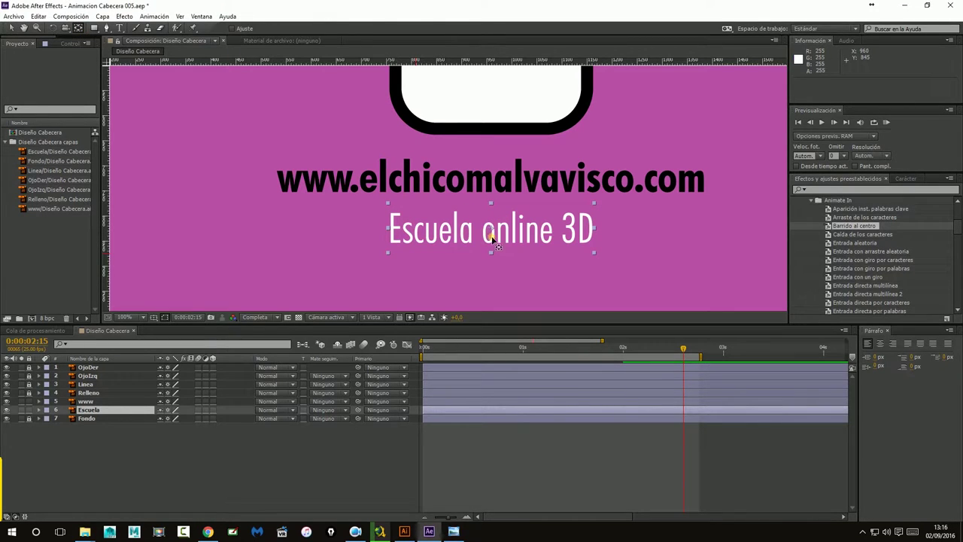
{"action": "left_click_drag", "start_coordinate": [493, 231], "coordinate": [494, 214]}
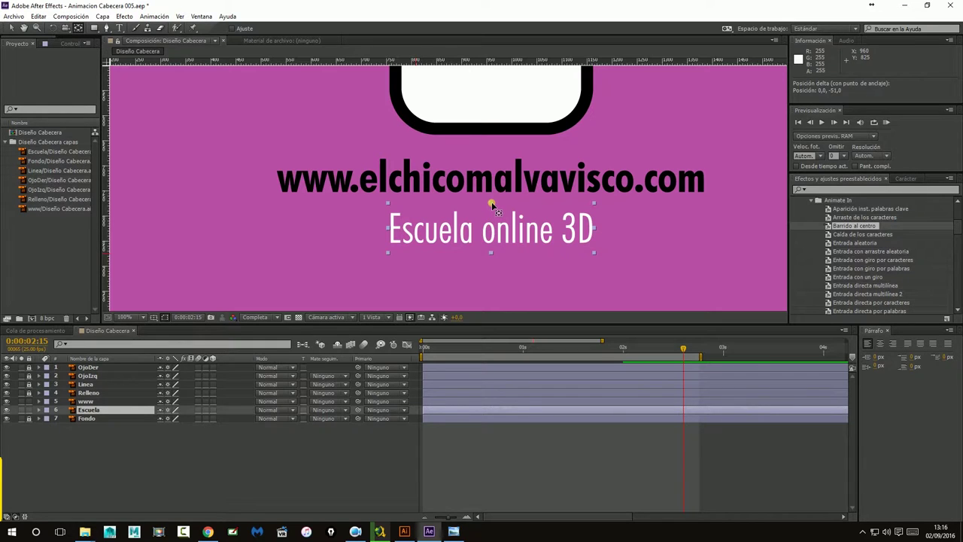
Test the new pivot with a rotation, undo it, and re-enable the layer's 3D switch
{"action": "left_click", "coordinate": [51, 28]}
{"action": "left_click_drag", "start_coordinate": [495, 209], "coordinate": [496, 208]}
{"action": "key", "text": "ctrl+z"}
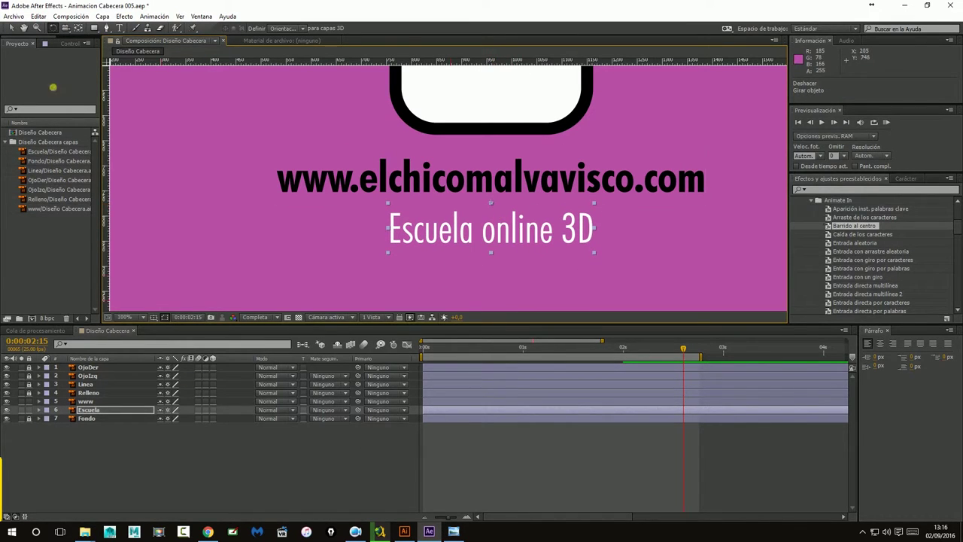
{"action": "left_click", "coordinate": [11, 27]}
{"action": "left_click", "coordinate": [213, 411]}
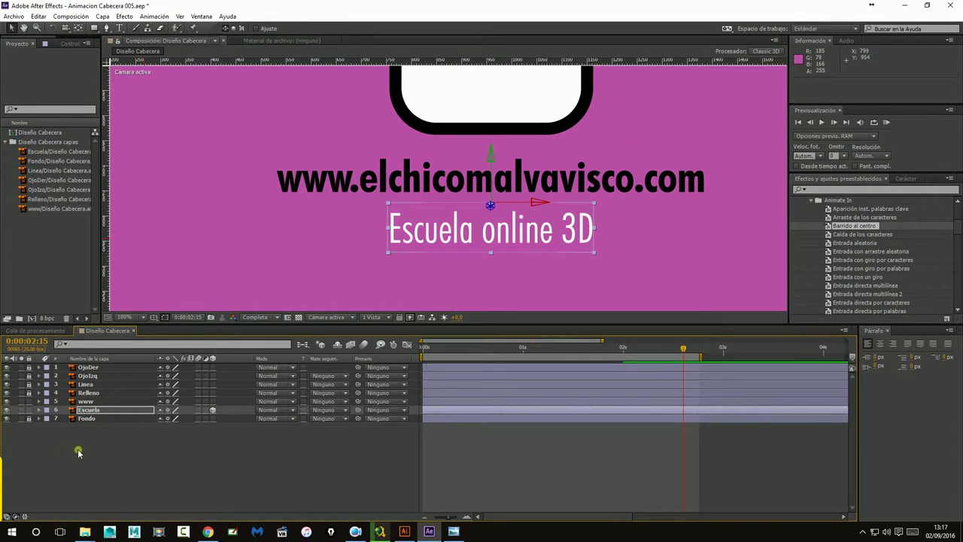
Expand the Escuela layer's Transform properties with the playhead at 0:00:02:01
{"action": "left_click", "coordinate": [39, 410]}
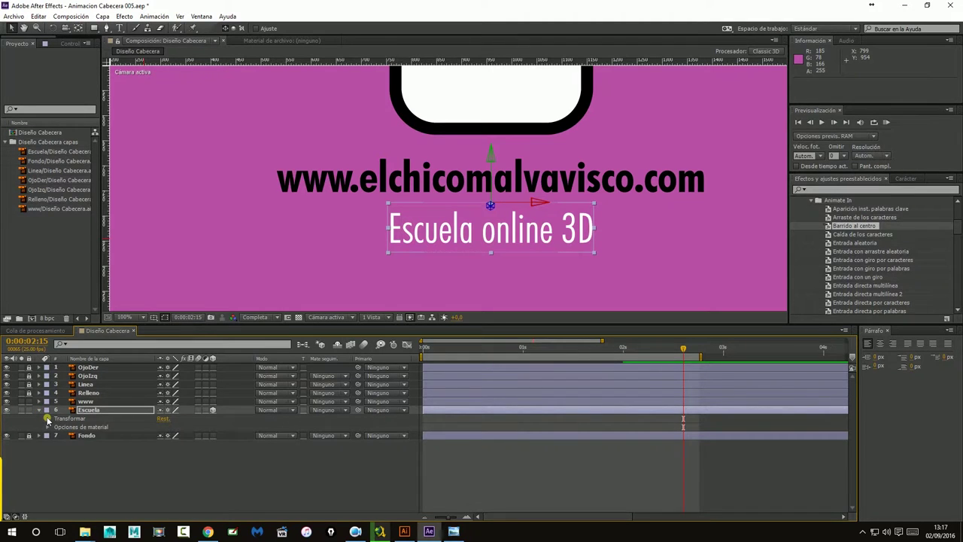
{"action": "mouse_move", "coordinate": [668, 348]}
{"action": "left_mouse_down"}
{"action": "mouse_move", "coordinate": [568, 343]}
{"action": "mouse_move", "coordinate": [611, 346]}
{"action": "left_mouse_up"}
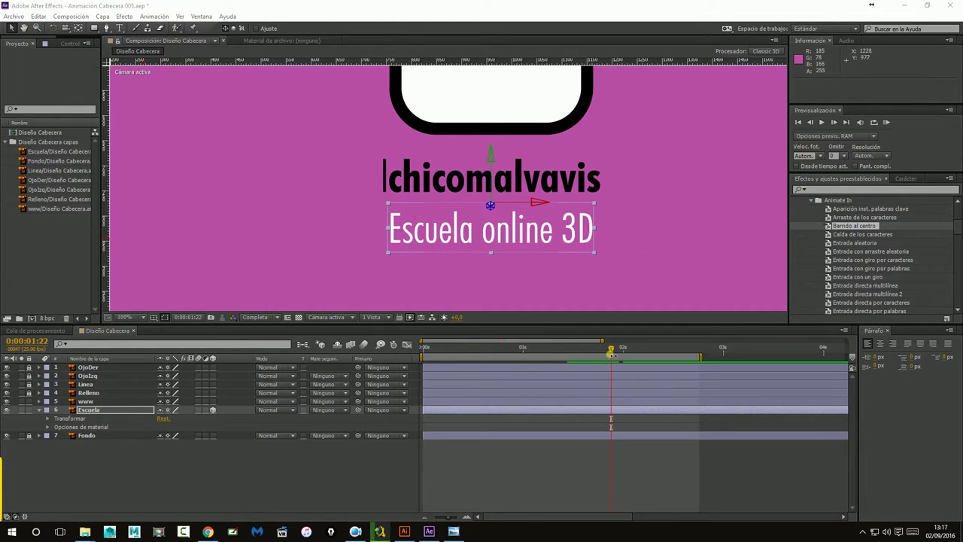
{"action": "left_click_drag", "start_coordinate": [610, 351], "coordinate": [624, 350]}
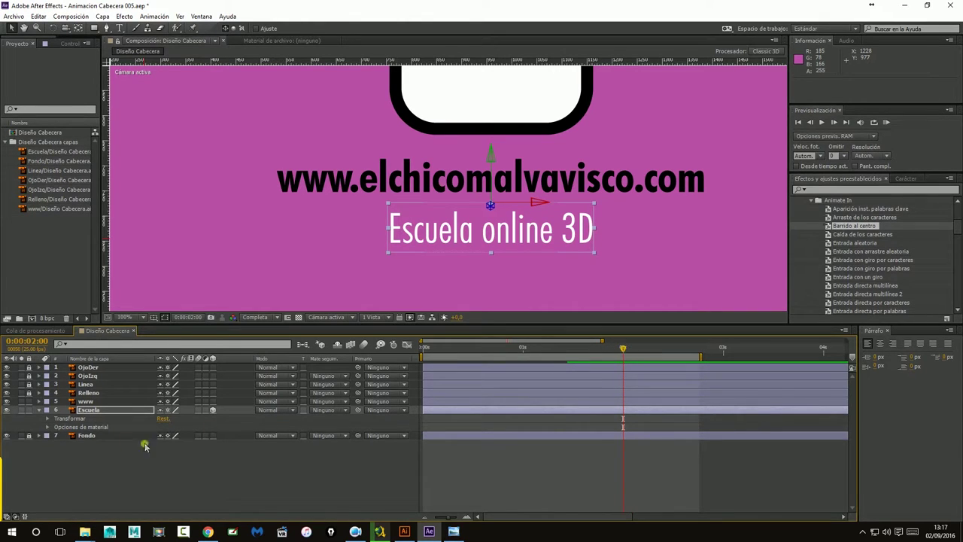
{"action": "left_click", "coordinate": [46, 418]}
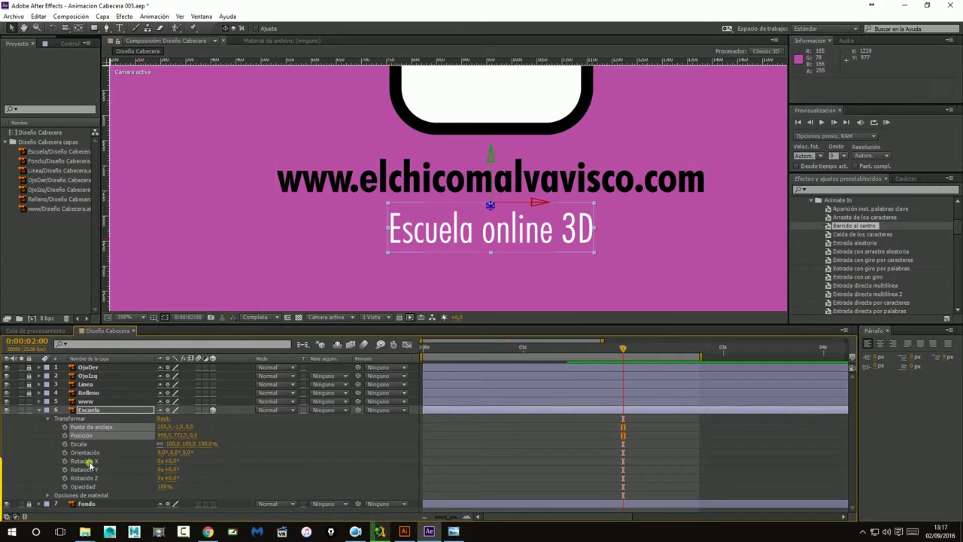
Collapse the www layer and its two masks, leaving only the Escuela layer selected
{"action": "left_click", "coordinate": [42, 401]}
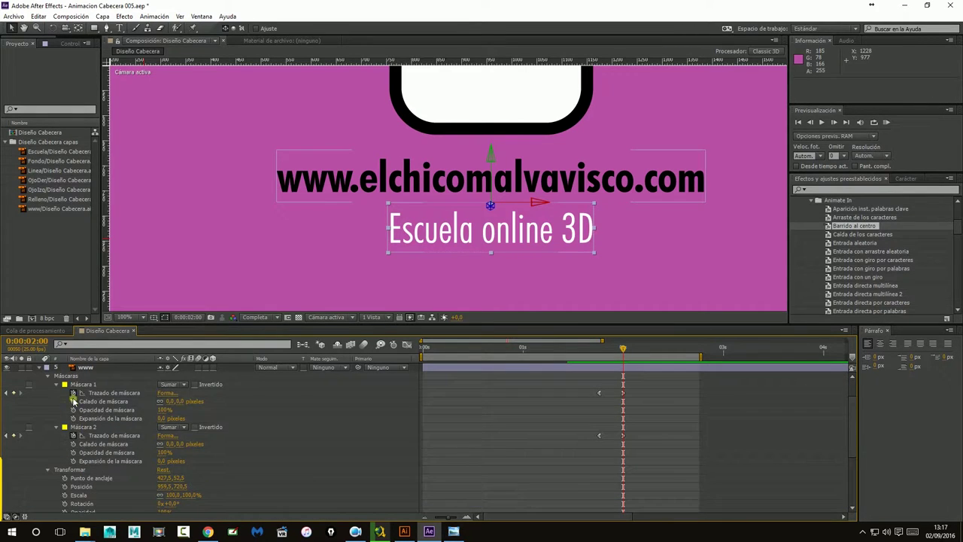
{"action": "left_click", "coordinate": [57, 384]}
{"action": "left_click", "coordinate": [55, 393]}
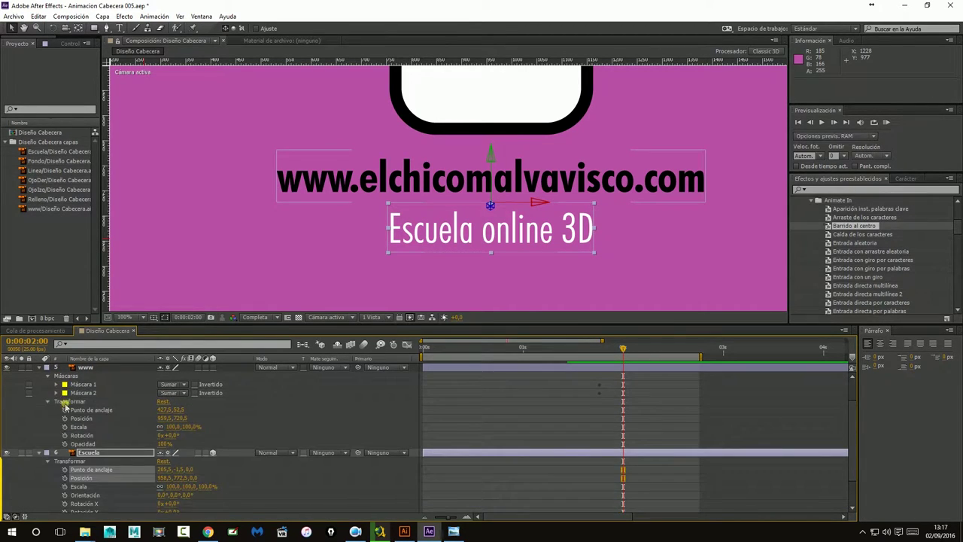
{"action": "scroll", "coordinate": [95, 443], "scroll_direction": "down", "scroll_amount": 1}
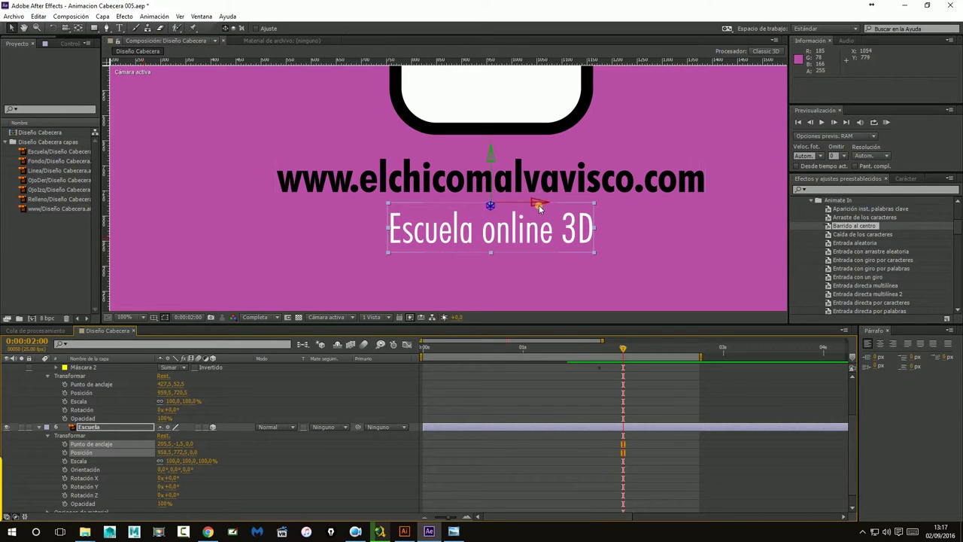
{"action": "scroll", "coordinate": [151, 422], "scroll_direction": "up", "scroll_amount": 3}
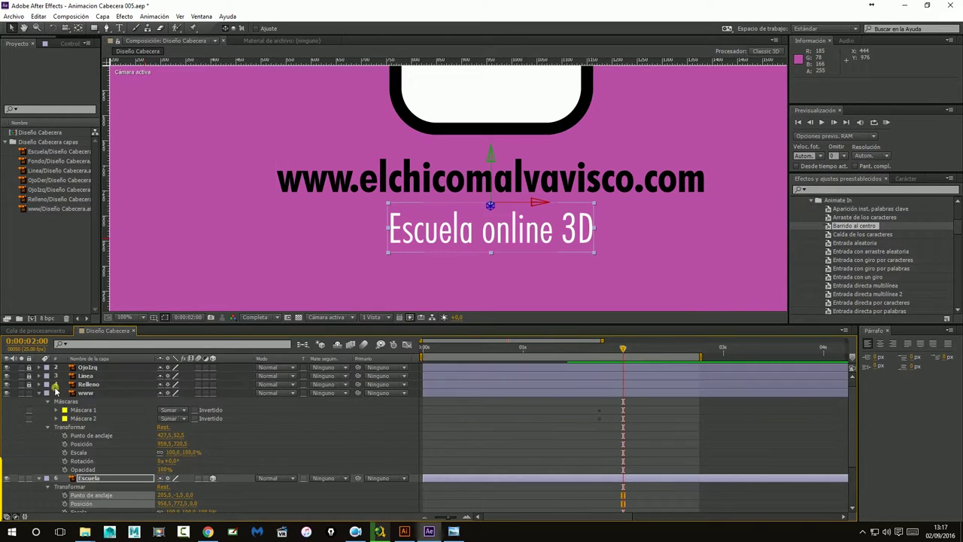
{"action": "left_click", "coordinate": [47, 401]}
{"action": "left_click", "coordinate": [72, 406]}
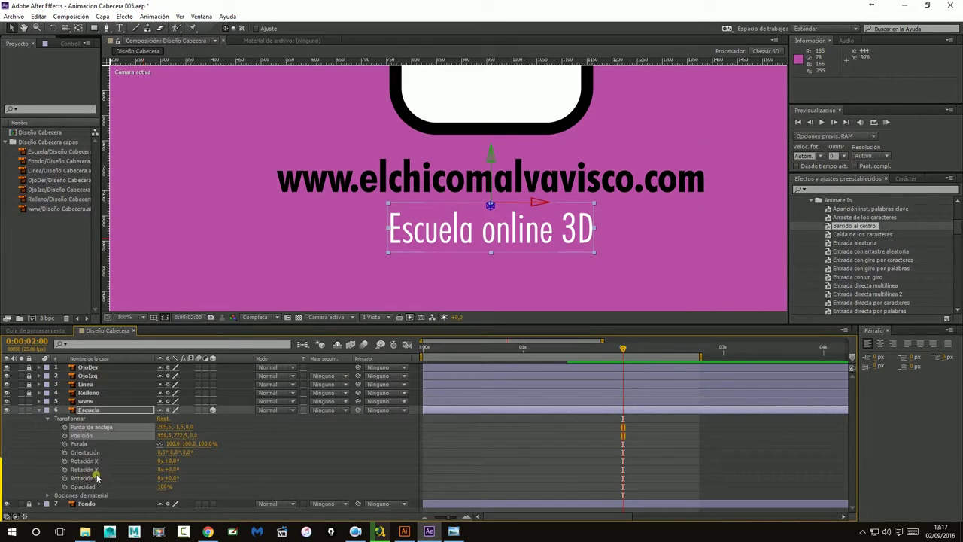
Test-tilt the text on X, undo, then recentre its anchor point to 206.5,16.5,0.0
{"action": "mouse_move", "coordinate": [170, 462]}
{"action": "left_mouse_down"}
{"action": "mouse_move", "coordinate": [136, 447]}
{"action": "mouse_move", "coordinate": [184, 456]}
{"action": "mouse_move", "coordinate": [165, 453]}
{"action": "left_mouse_up"}
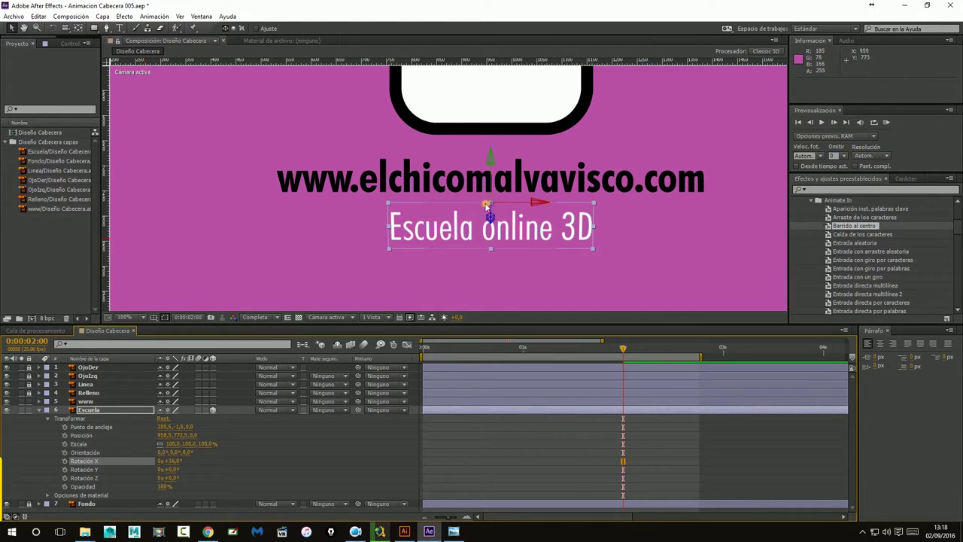
{"action": "left_click_drag", "start_coordinate": [174, 462], "coordinate": [164, 462]}
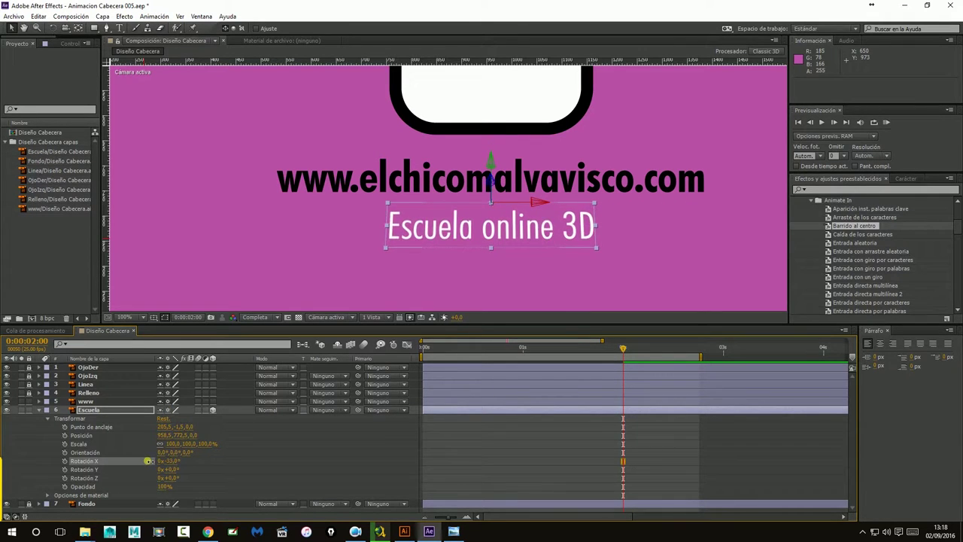
{"action": "key", "text": "ctrl+z"}
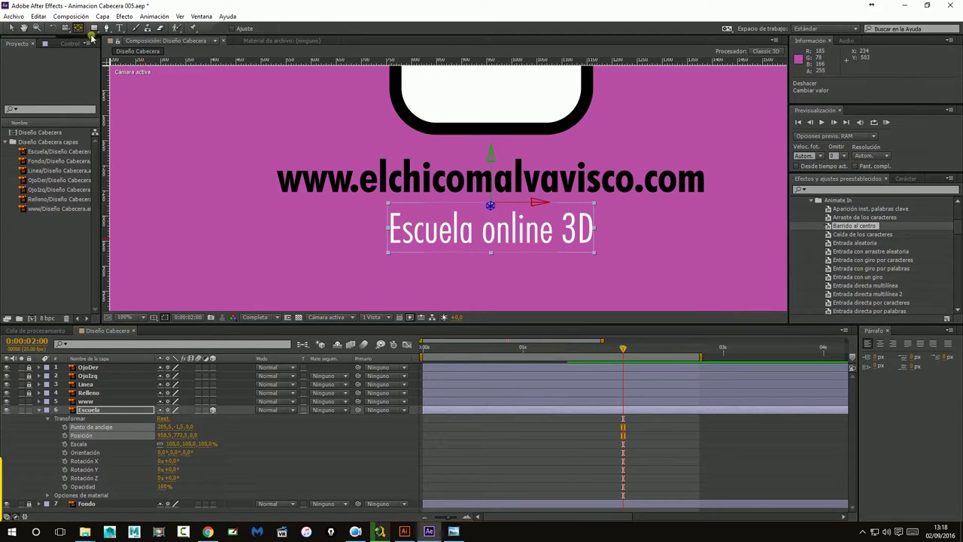
{"action": "left_click", "coordinate": [84, 31]}
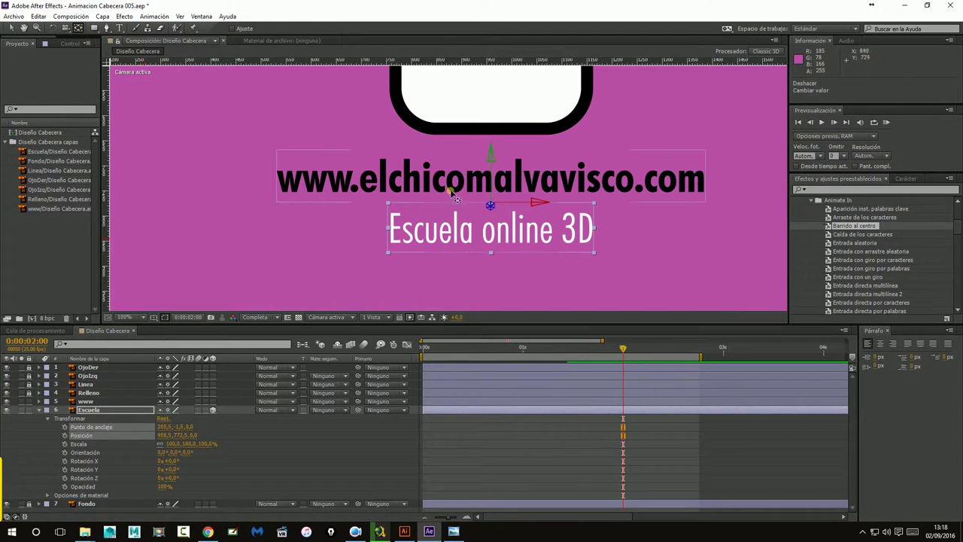
{"action": "left_click_drag", "start_coordinate": [491, 204], "coordinate": [491, 215]}
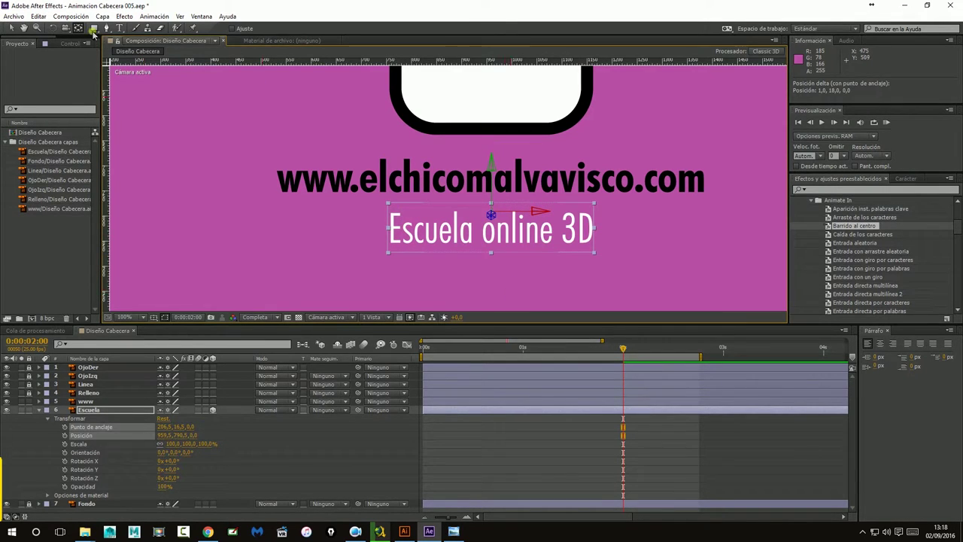
{"action": "left_click", "coordinate": [12, 29]}
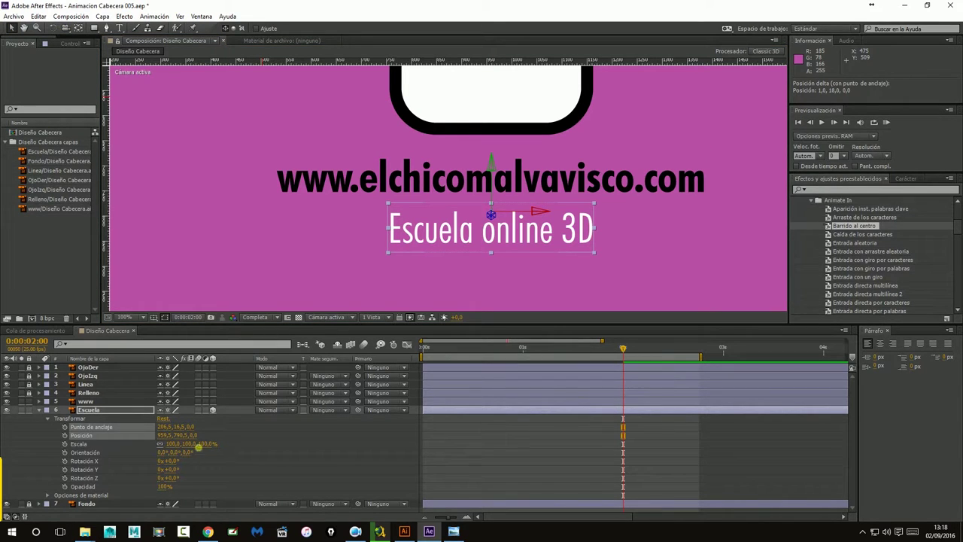
{"action": "mouse_move", "coordinate": [623, 351]}
{"action": "left_mouse_down"}
{"action": "mouse_move", "coordinate": [610, 352]}
{"action": "mouse_move", "coordinate": [650, 349]}
{"action": "left_mouse_up"}
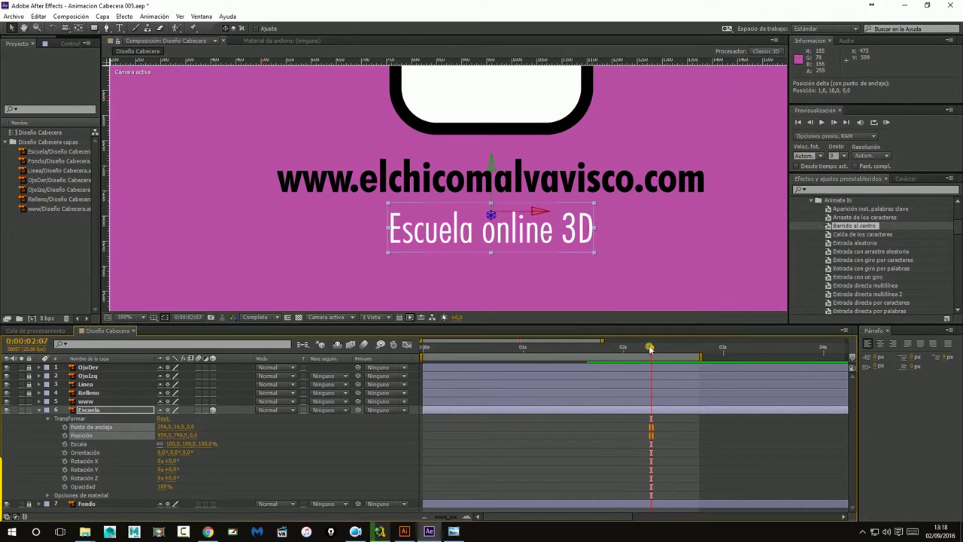
Set a Rotation X keyframe at 2:00 turning the Escuela text edge-on at 85°
{"action": "left_click", "coordinate": [66, 461]}
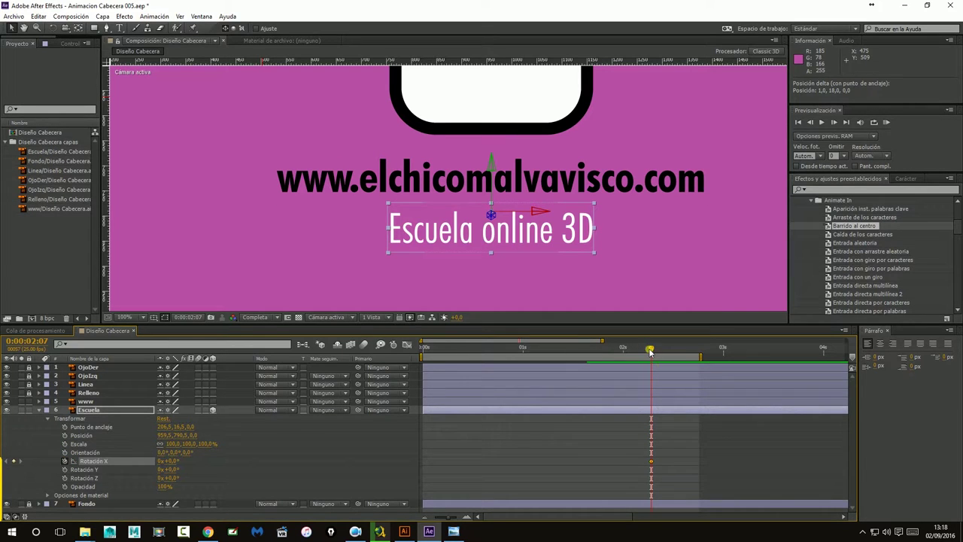
{"action": "mouse_move", "coordinate": [650, 351]}
{"action": "left_mouse_down"}
{"action": "mouse_move", "coordinate": [610, 355]}
{"action": "mouse_move", "coordinate": [621, 354]}
{"action": "left_mouse_up"}
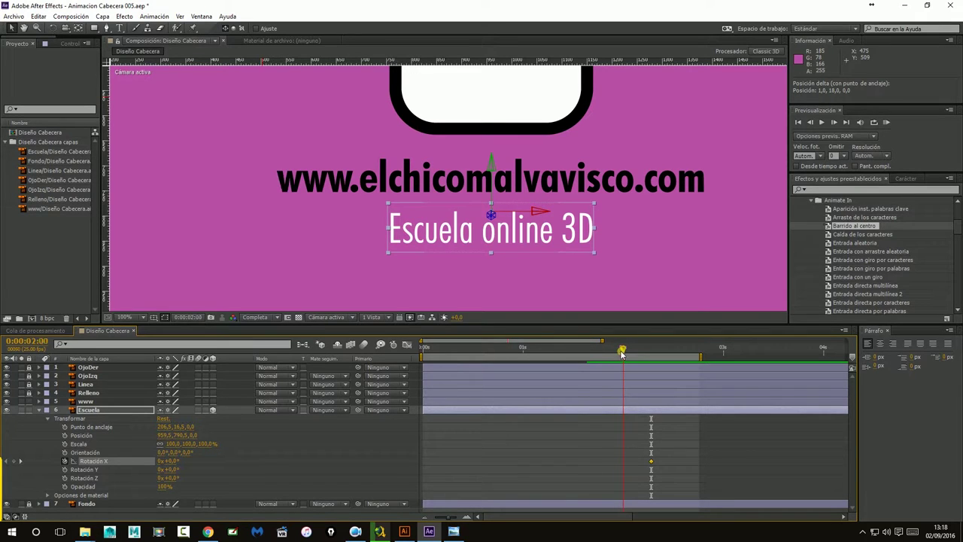
{"action": "left_click", "coordinate": [167, 462]}
{"action": "left_click_drag", "start_coordinate": [168, 461], "coordinate": [212, 459]}
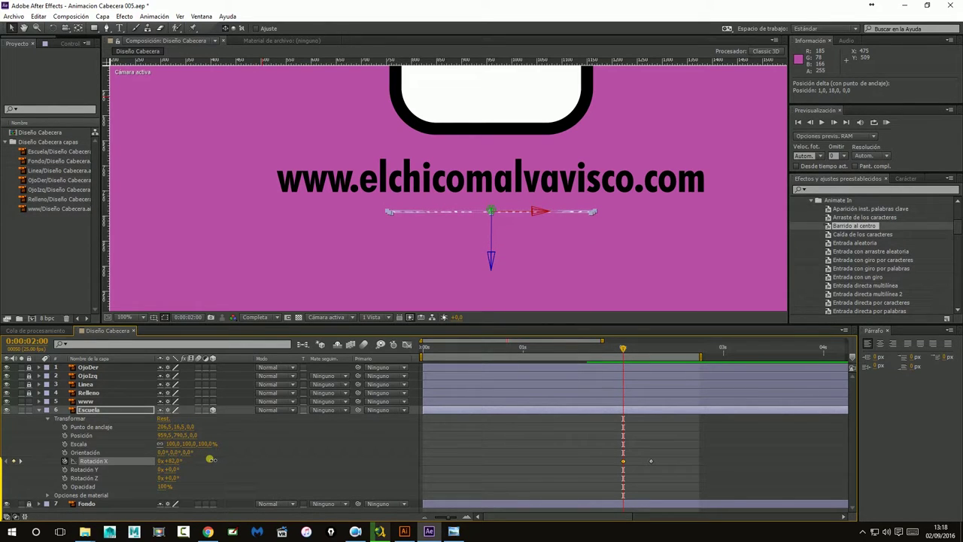
{"action": "left_click", "coordinate": [173, 461]}
{"action": "left_click", "coordinate": [173, 461]}
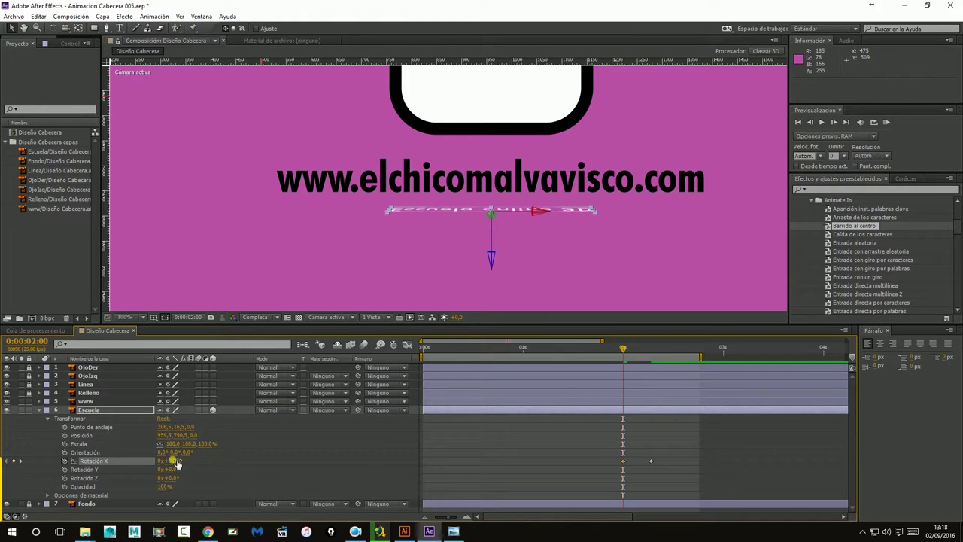
{"action": "left_click_drag", "start_coordinate": [172, 460], "coordinate": [172, 460]}
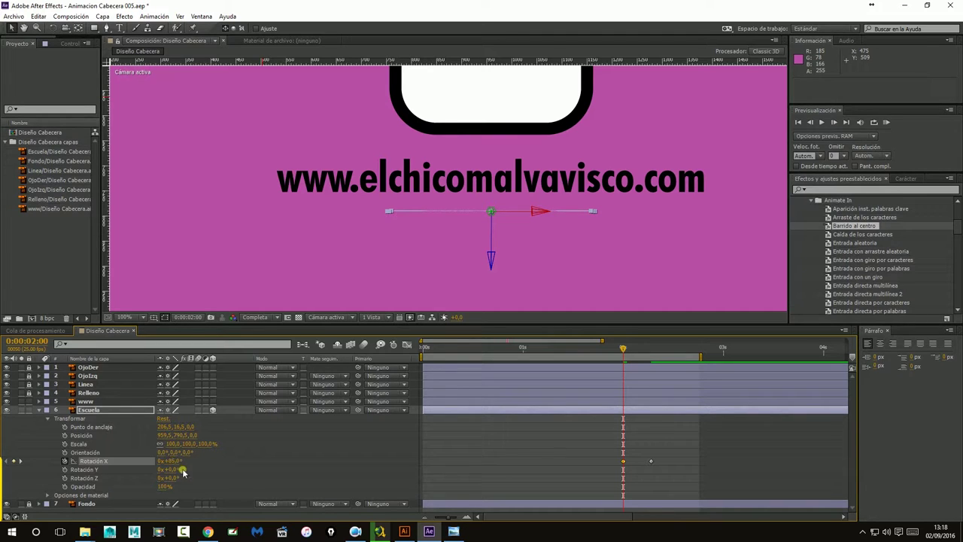
At 2:04, add an overshoot keyframe tilting the text past flat
{"action": "mouse_move", "coordinate": [627, 347]}
{"action": "left_mouse_down"}
{"action": "mouse_move", "coordinate": [654, 351]}
{"action": "mouse_move", "coordinate": [635, 360]}
{"action": "left_mouse_up"}
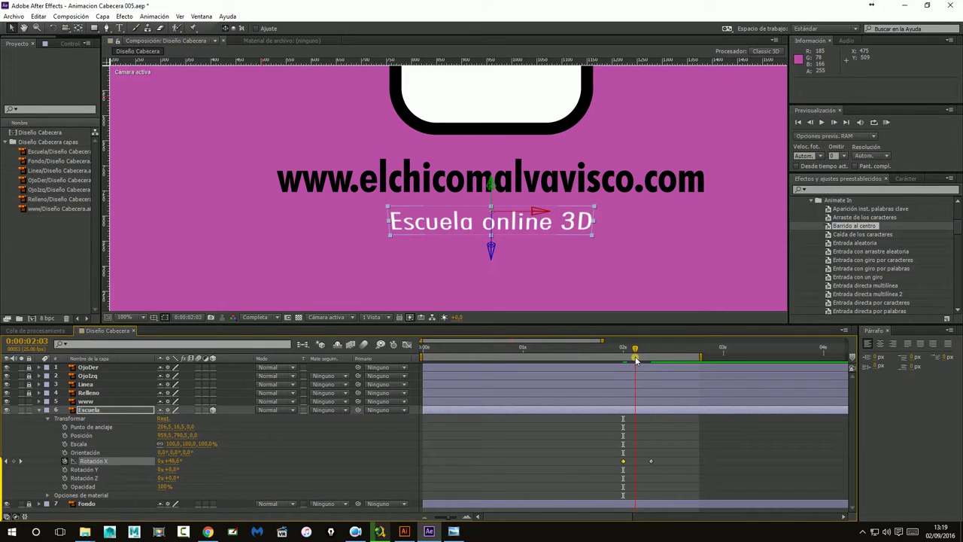
{"action": "left_click_drag", "start_coordinate": [636, 360], "coordinate": [641, 361]}
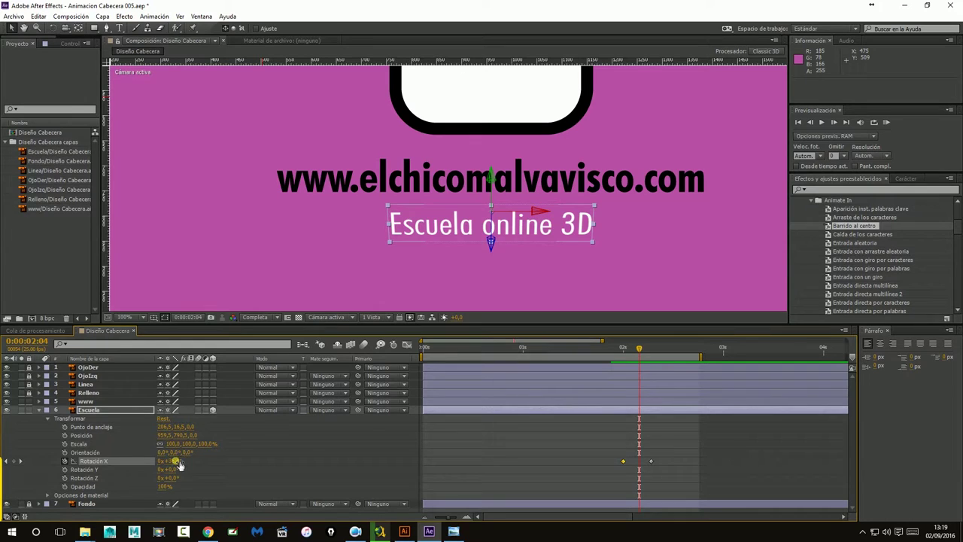
{"action": "left_click_drag", "start_coordinate": [179, 465], "coordinate": [129, 452]}
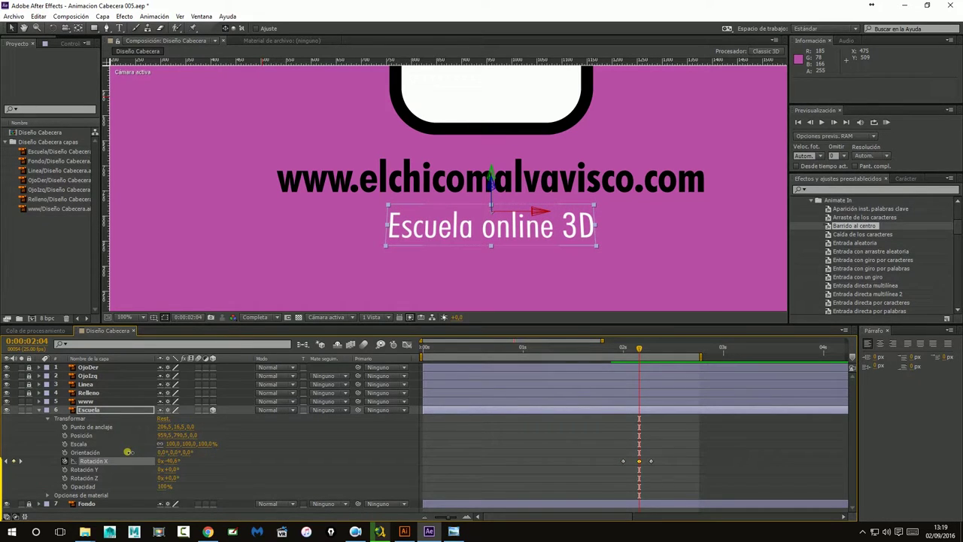
{"action": "left_click_drag", "start_coordinate": [128, 452], "coordinate": [126, 451]}
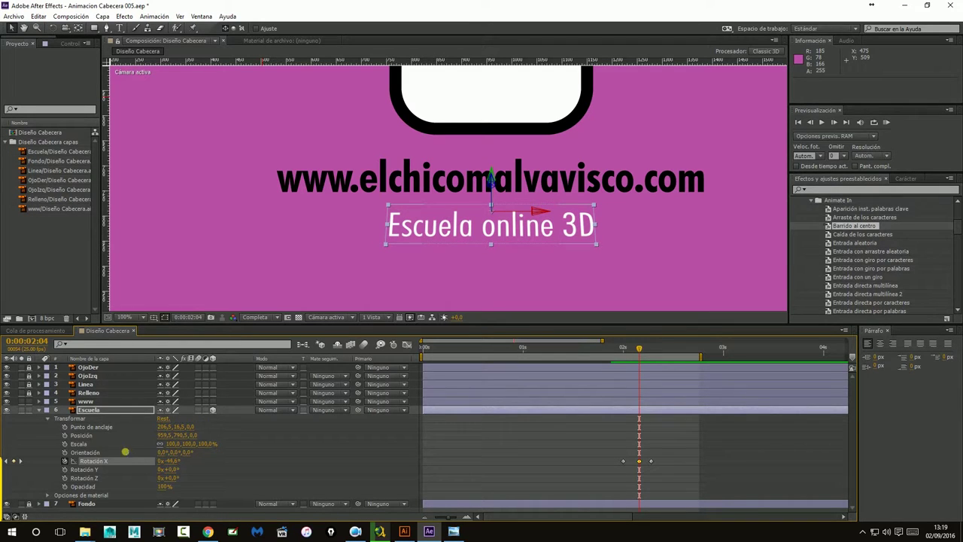
{"action": "left_click_drag", "start_coordinate": [125, 451], "coordinate": [123, 451]}
Push the final 0° keyframe out to 2:15, add a smaller rebound at 2:08, and preview
{"action": "left_click_drag", "start_coordinate": [641, 350], "coordinate": [650, 350]}
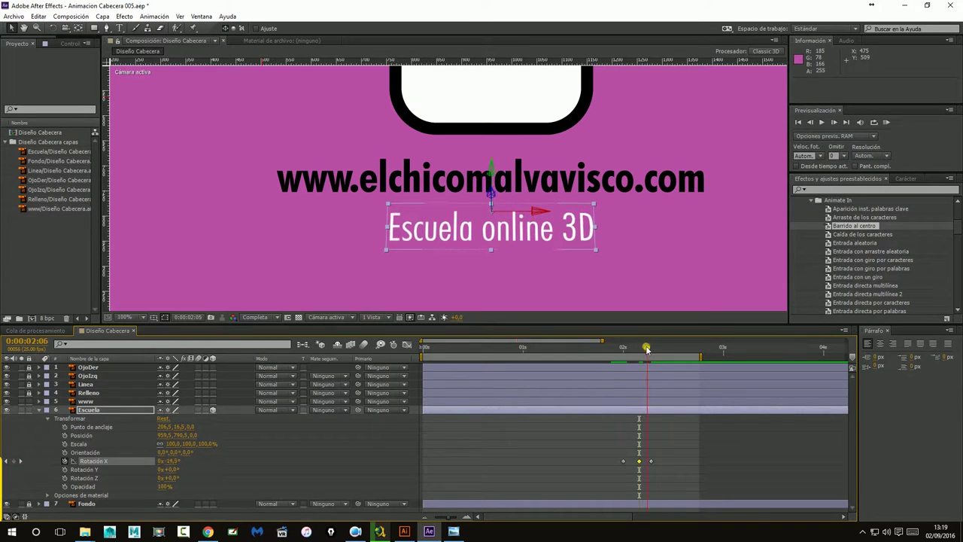
{"action": "left_click_drag", "start_coordinate": [652, 461], "coordinate": [666, 461]}
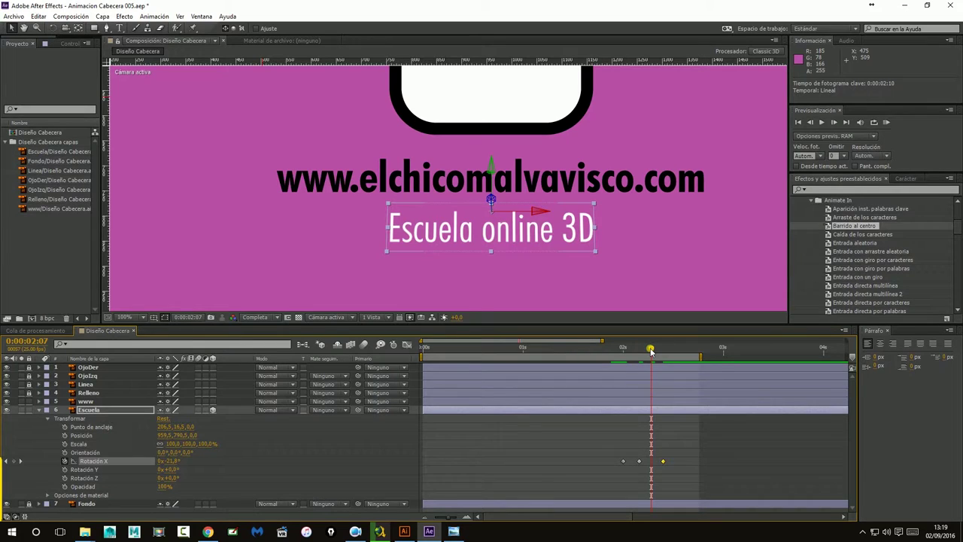
{"action": "left_click_drag", "start_coordinate": [652, 352], "coordinate": [652, 359]}
{"action": "mouse_move", "coordinate": [669, 463]}
{"action": "left_mouse_down"}
{"action": "mouse_move", "coordinate": [684, 462]}
{"action": "mouse_move", "coordinate": [644, 463]}
{"action": "left_mouse_up"}
{"action": "left_click_drag", "start_coordinate": [652, 348], "coordinate": [656, 349]}
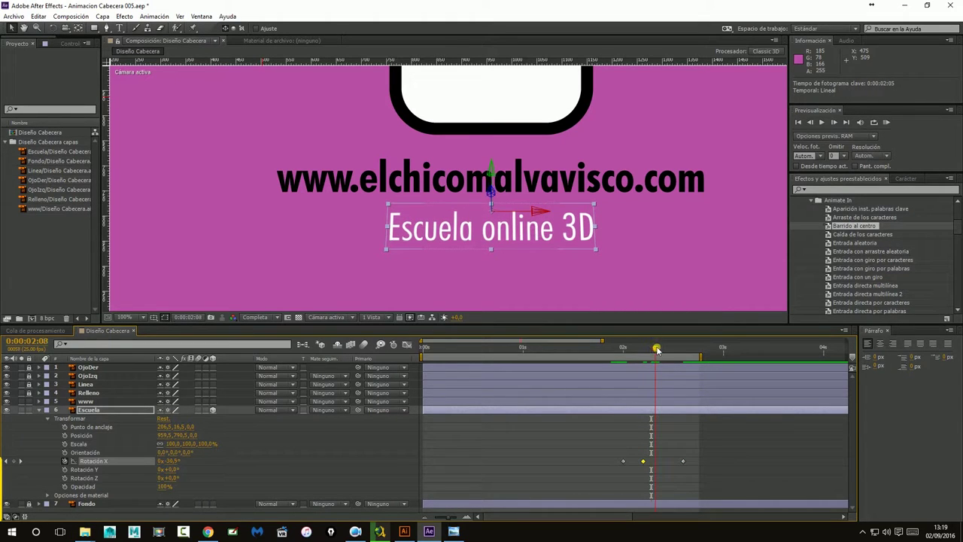
{"action": "left_click_drag", "start_coordinate": [172, 461], "coordinate": [200, 457]}
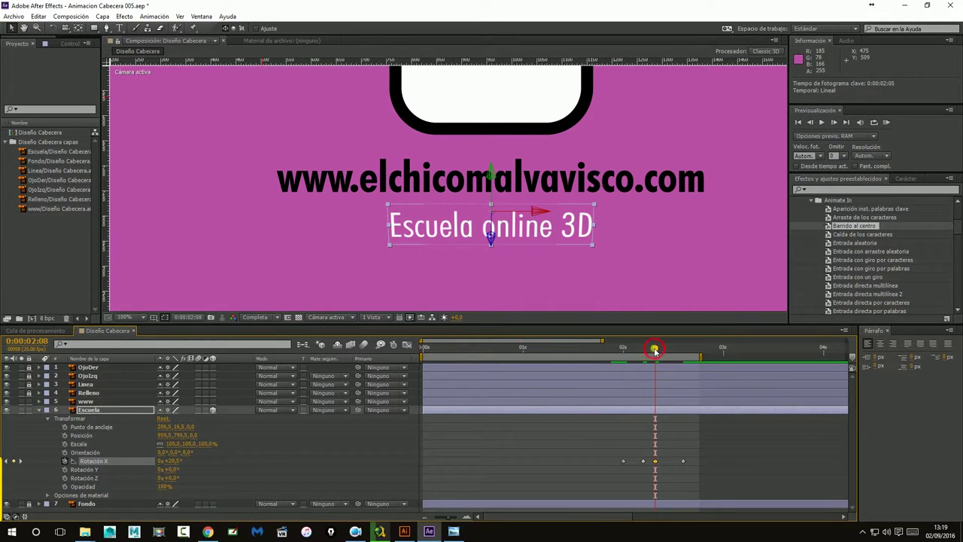
{"action": "mouse_move", "coordinate": [654, 350]}
{"action": "left_mouse_down"}
{"action": "mouse_move", "coordinate": [611, 374]}
{"action": "mouse_move", "coordinate": [684, 373]}
{"action": "left_mouse_up"}
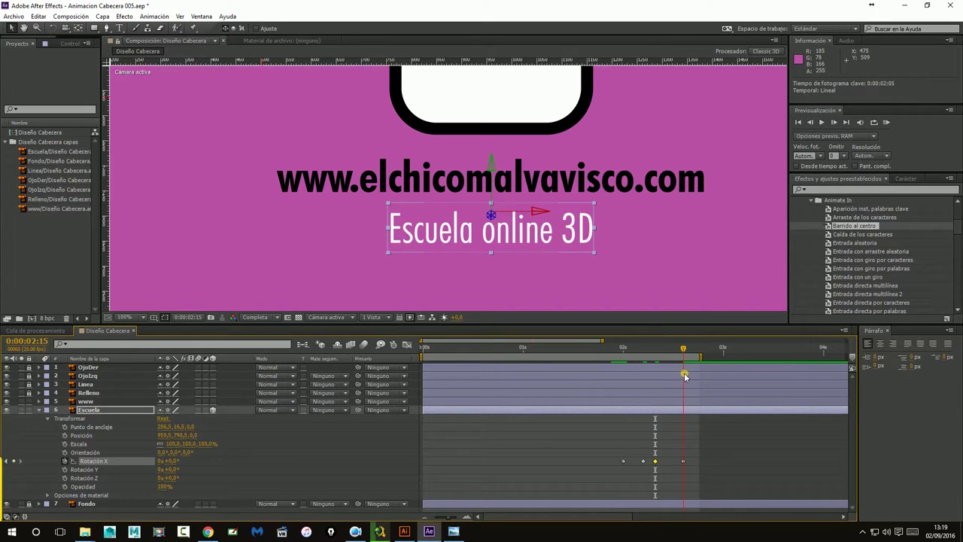
{"action": "left_click", "coordinate": [730, 269]}
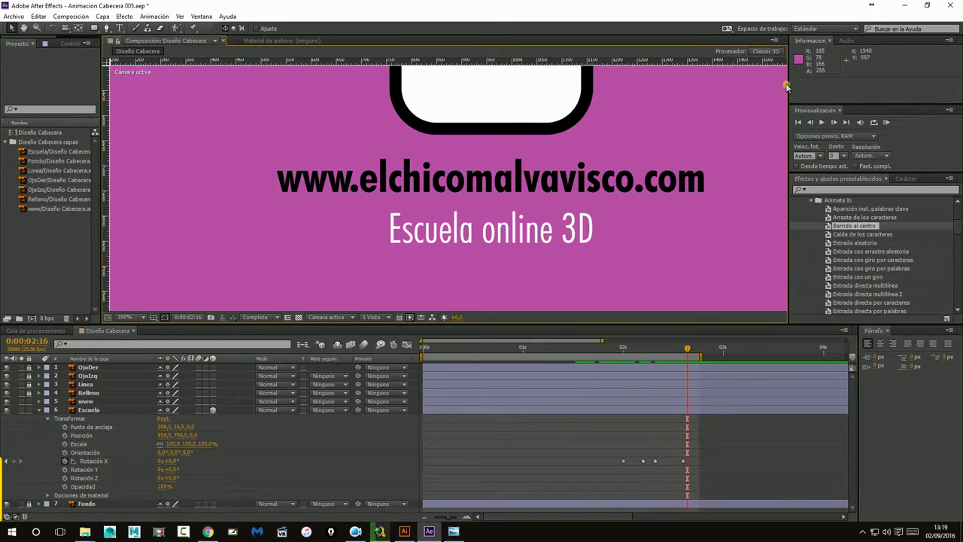
{"action": "left_click", "coordinate": [821, 122]}
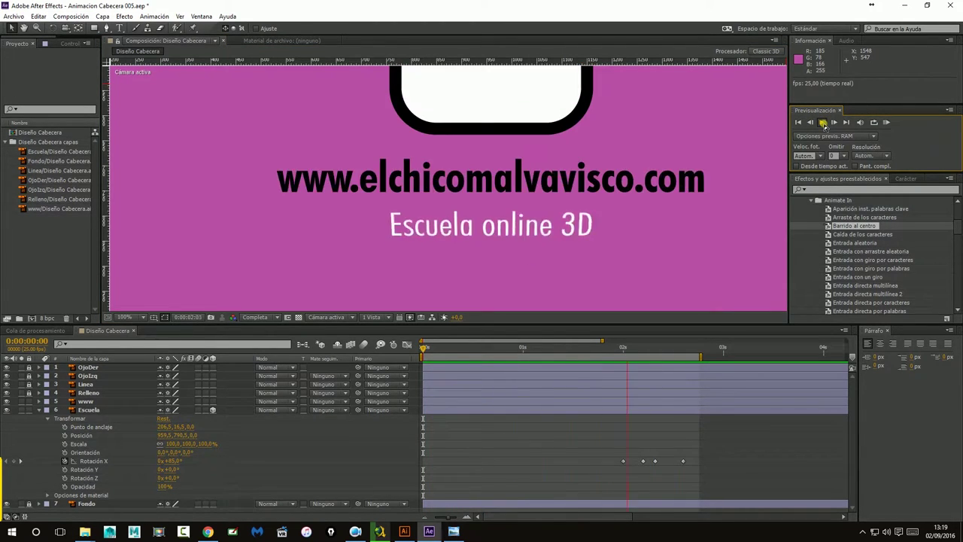
Drag the later Rotation X keyframes right to lengthen the bounce, preview, then stop at 2:07
{"action": "left_click", "coordinate": [824, 123]}
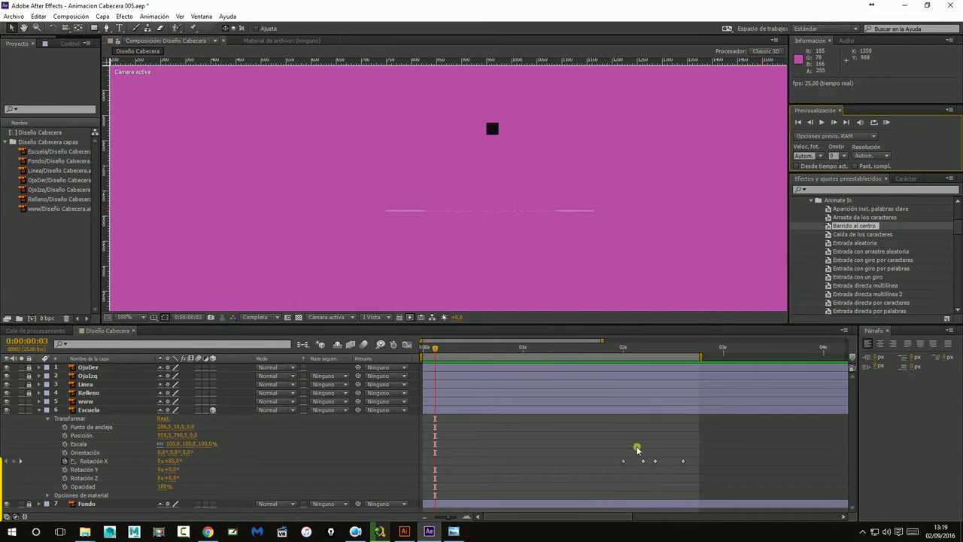
{"action": "mouse_move", "coordinate": [637, 449]}
{"action": "left_mouse_down"}
{"action": "mouse_move", "coordinate": [700, 483]}
{"action": "mouse_move", "coordinate": [687, 463]}
{"action": "mouse_move", "coordinate": [653, 472]}
{"action": "mouse_move", "coordinate": [671, 462]}
{"action": "left_mouse_up"}
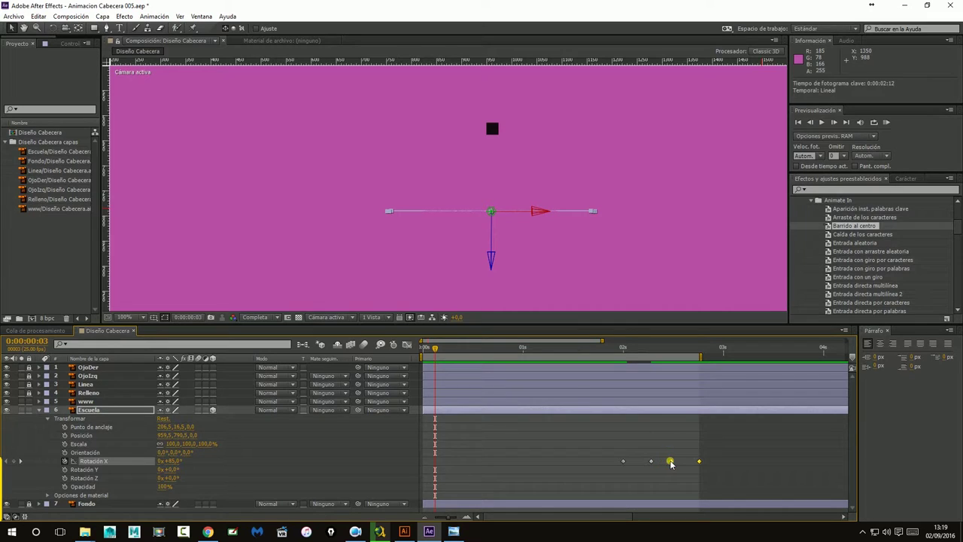
{"action": "left_click", "coordinate": [713, 439]}
{"action": "left_click", "coordinate": [822, 123]}
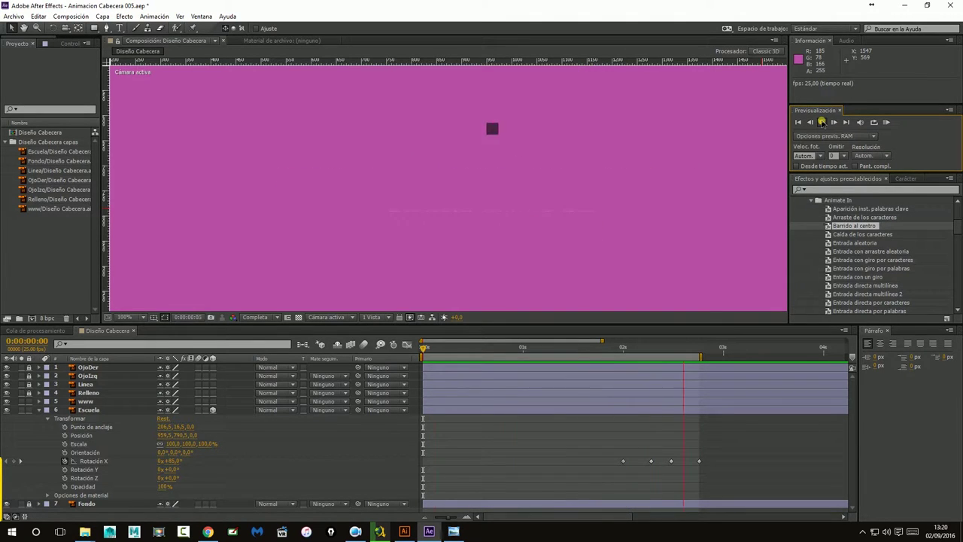
{"action": "left_click", "coordinate": [822, 122]}
{"action": "left_click_drag", "start_coordinate": [627, 348], "coordinate": [650, 351]}
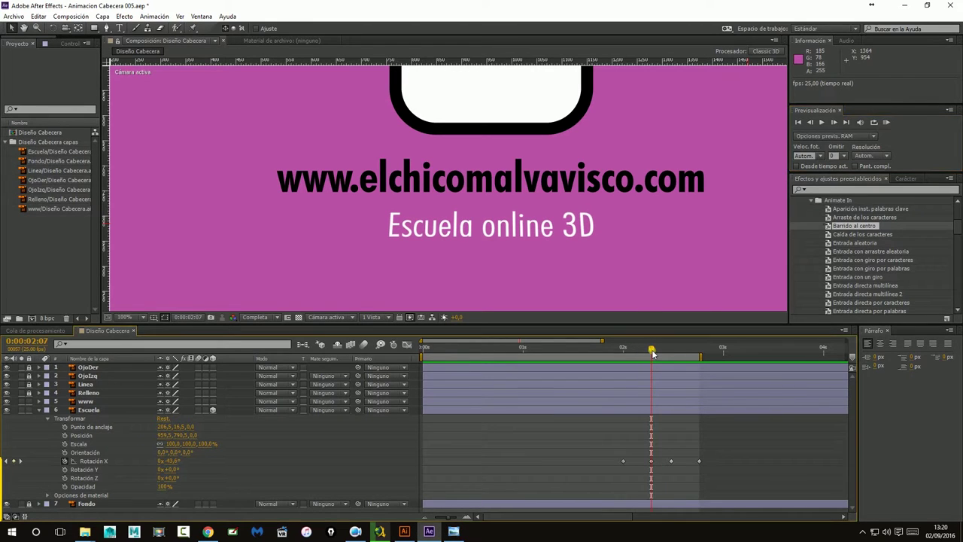
Set the rebound X rotation keyframe to 33.5 degrees
{"action": "left_click", "coordinate": [171, 461]}
{"action": "left_click_drag", "start_coordinate": [169, 460], "coordinate": [170, 460]}
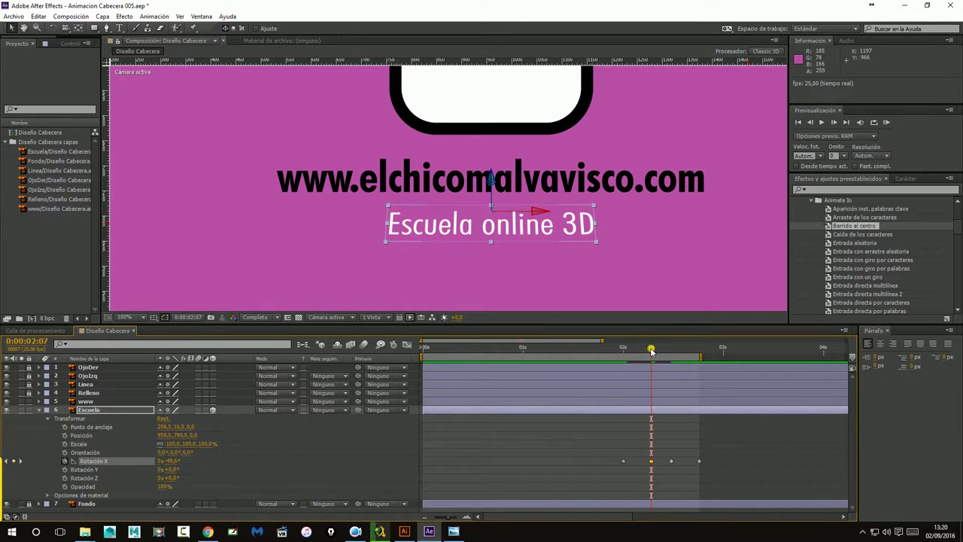
{"action": "left_click_drag", "start_coordinate": [652, 352], "coordinate": [672, 356]}
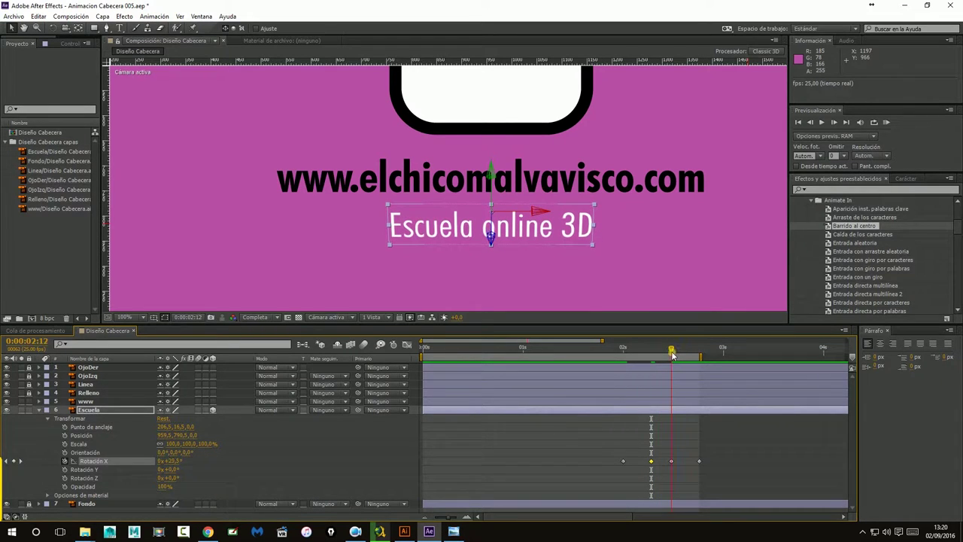
{"action": "left_click_drag", "start_coordinate": [177, 467], "coordinate": [427, 452]}
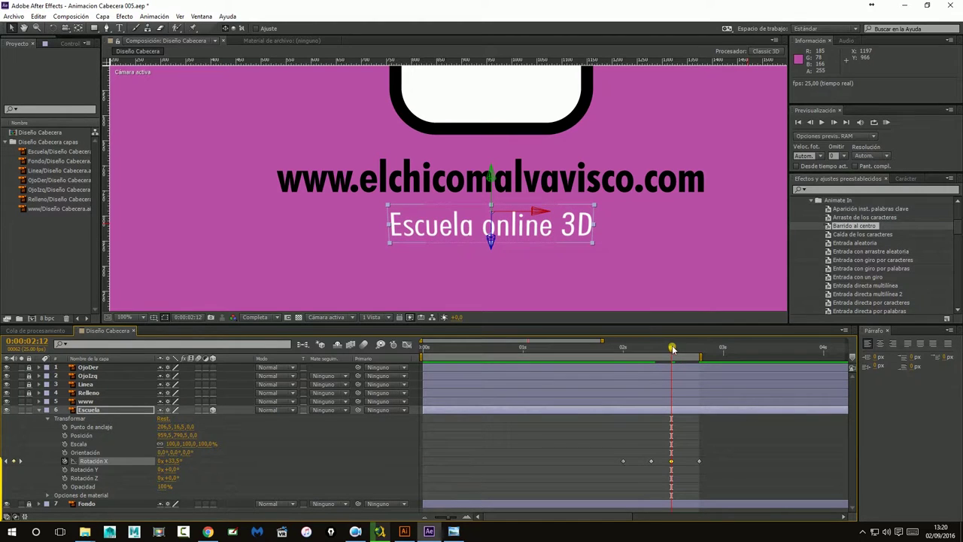
Move the last keyframe to about 3:03, then add 0° at 2:17 and about 7° at 3:01
{"action": "left_click_drag", "start_coordinate": [672, 348], "coordinate": [687, 348]}
{"action": "left_click_drag", "start_coordinate": [699, 460], "coordinate": [736, 461]}
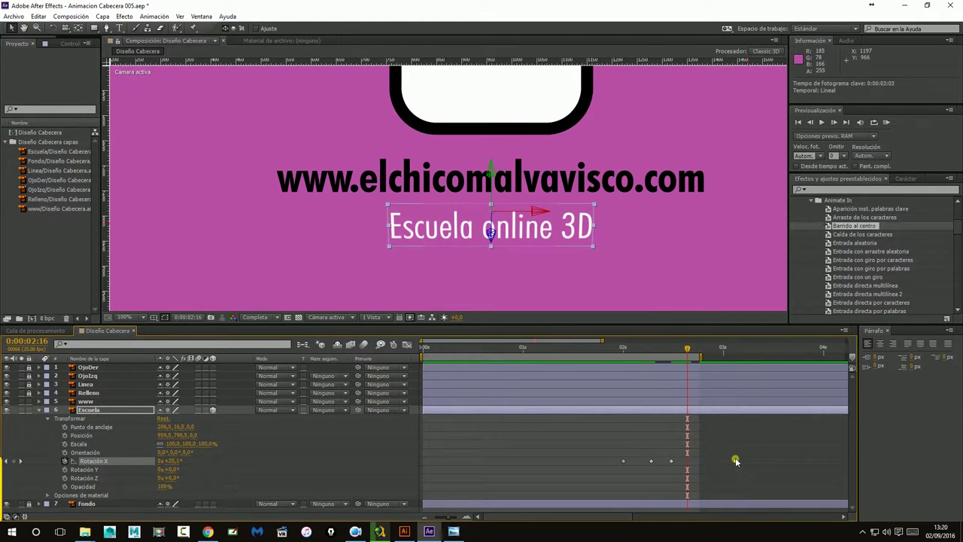
{"action": "left_click_drag", "start_coordinate": [692, 351], "coordinate": [690, 356]}
{"action": "left_click_drag", "start_coordinate": [175, 460], "coordinate": [154, 460]}
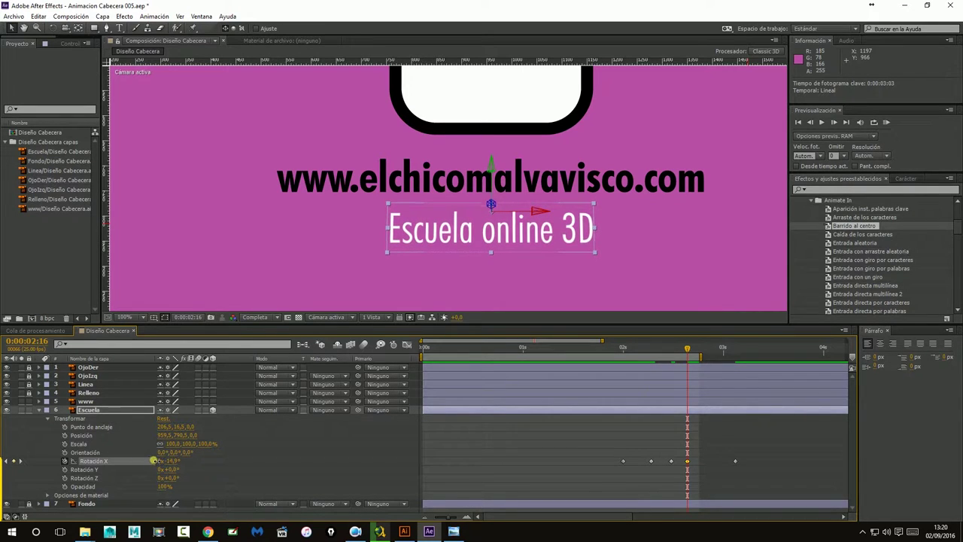
{"action": "left_click_drag", "start_coordinate": [692, 350], "coordinate": [699, 350]}
{"action": "left_click_drag", "start_coordinate": [700, 350], "coordinate": [727, 350]}
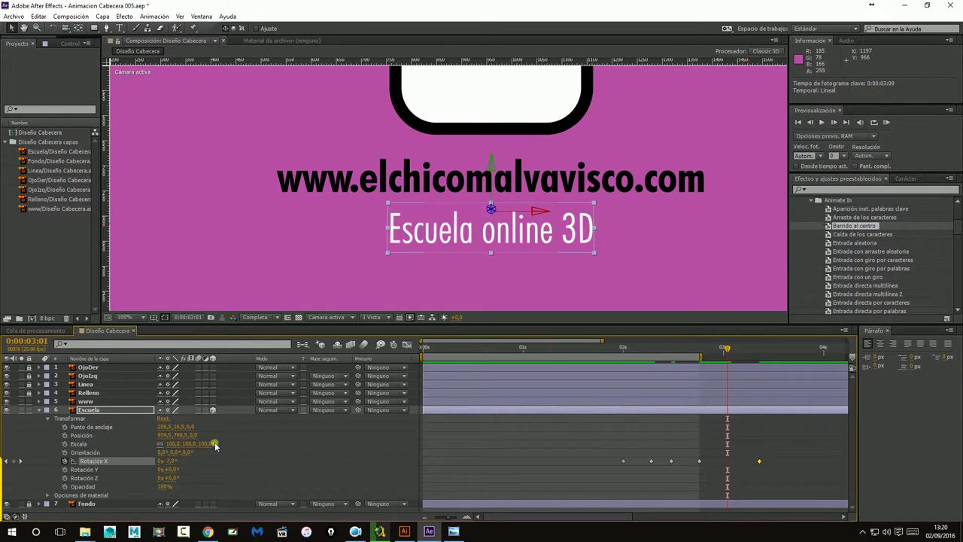
{"action": "left_click_drag", "start_coordinate": [173, 464], "coordinate": [188, 463]}
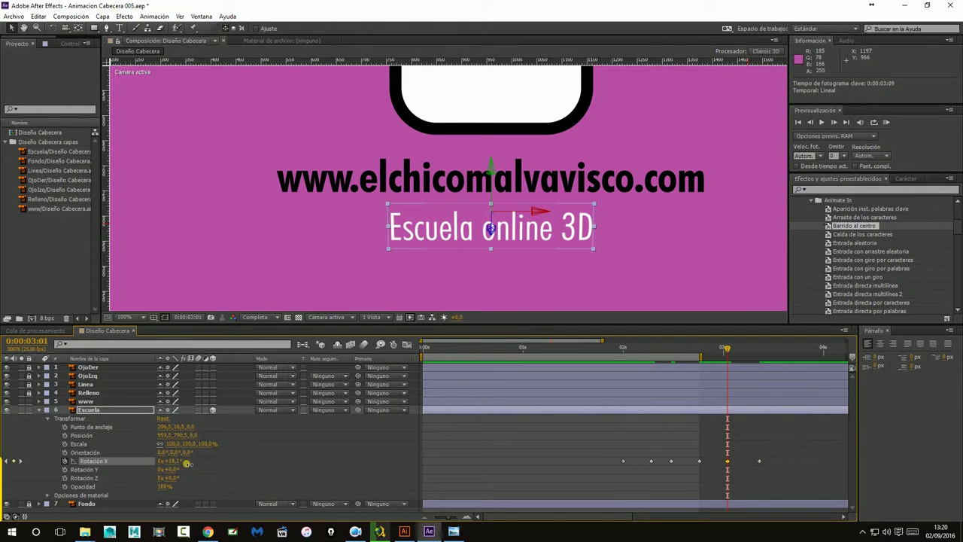
{"action": "left_click_drag", "start_coordinate": [729, 349], "coordinate": [775, 351]}
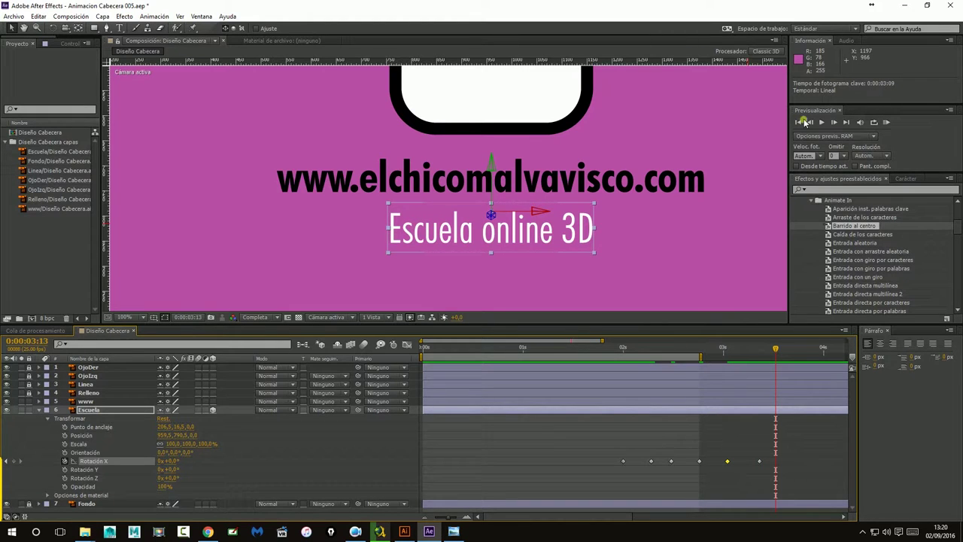
{"action": "left_click", "coordinate": [802, 122]}
{"action": "left_click", "coordinate": [820, 123]}
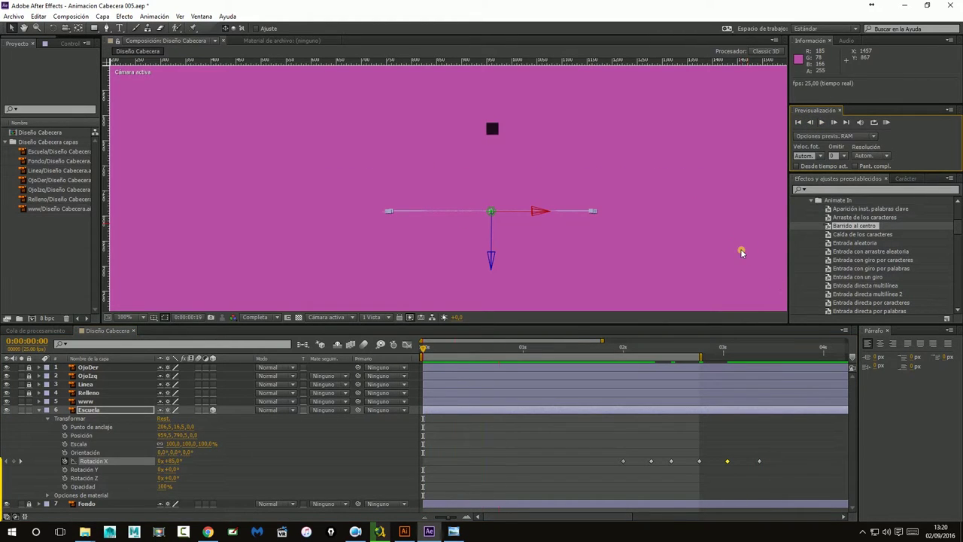
{"action": "left_click", "coordinate": [822, 122]}
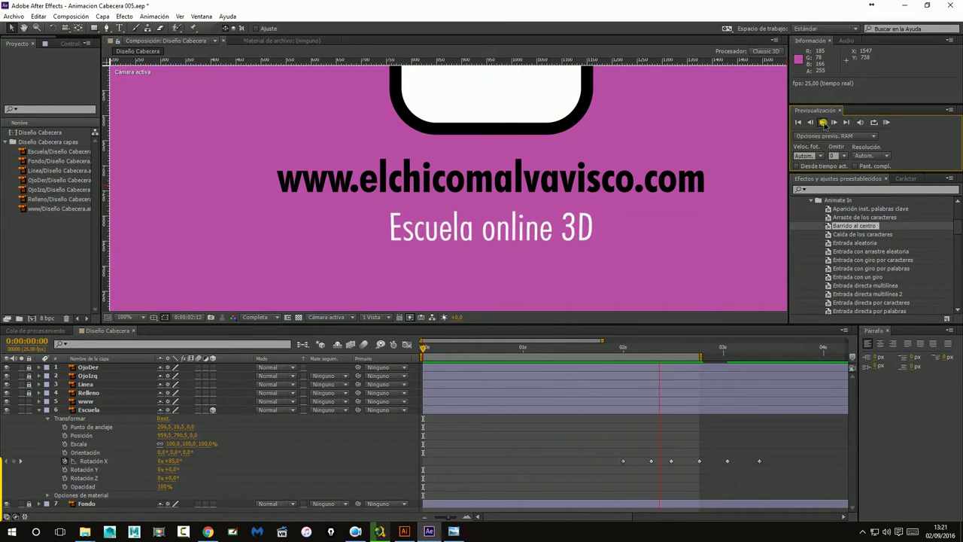
{"action": "left_click", "coordinate": [824, 125]}
{"action": "left_click", "coordinate": [798, 122]}
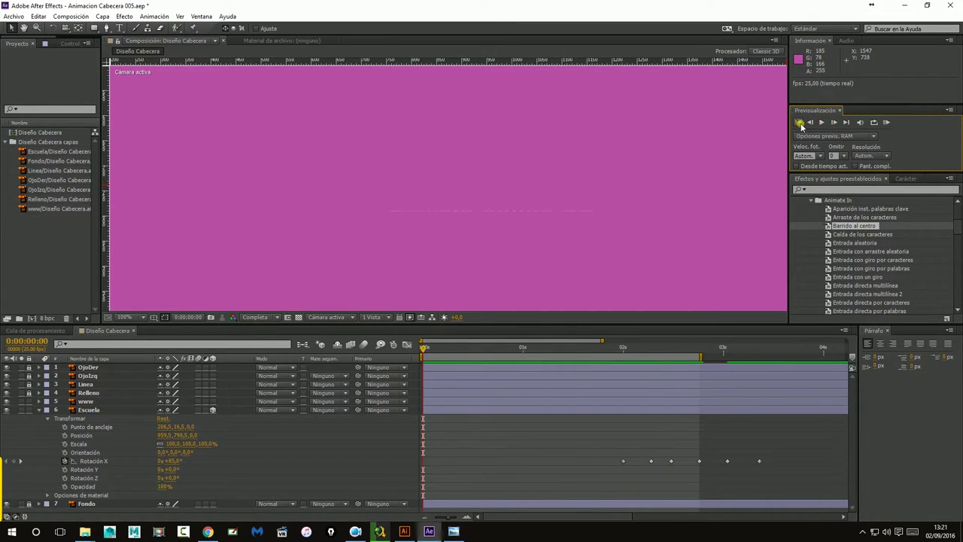
{"action": "left_click_drag", "start_coordinate": [598, 353], "coordinate": [624, 346]}
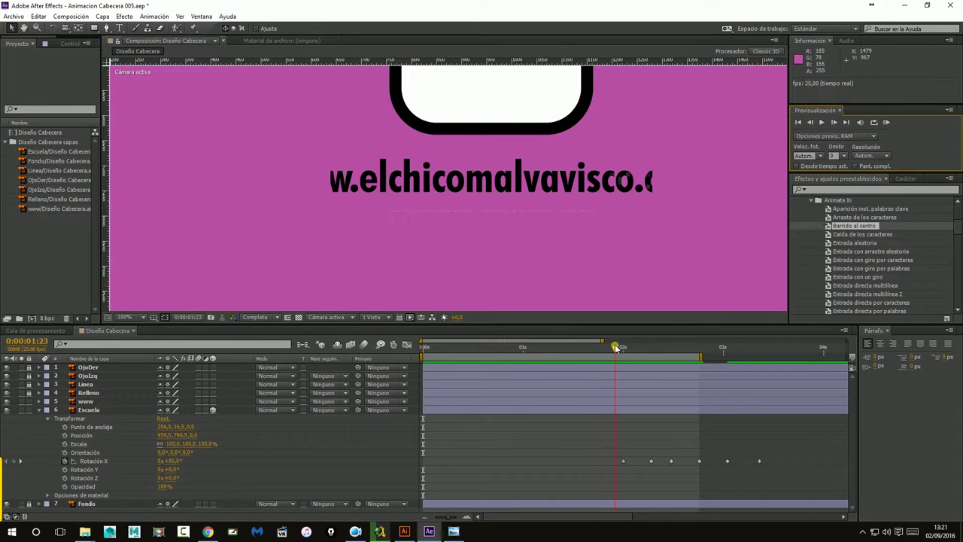
{"action": "left_click", "coordinate": [623, 347]}
{"action": "left_click", "coordinate": [623, 491]}
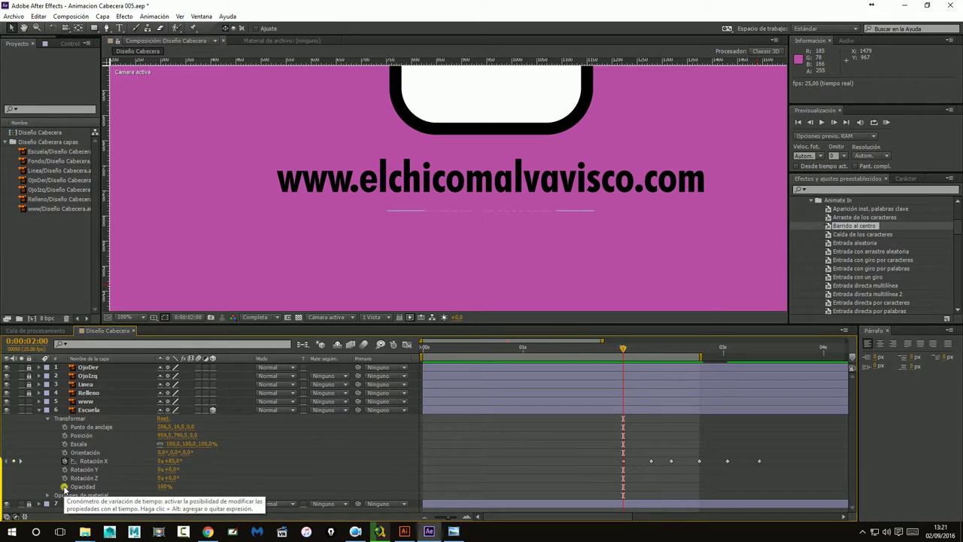
Keyframe the Escuela online 3D text's opacity: 100% at 2:01 and 0% at 2:00
{"action": "left_click", "coordinate": [645, 372]}
{"action": "left_click_drag", "start_coordinate": [623, 347], "coordinate": [627, 347]}
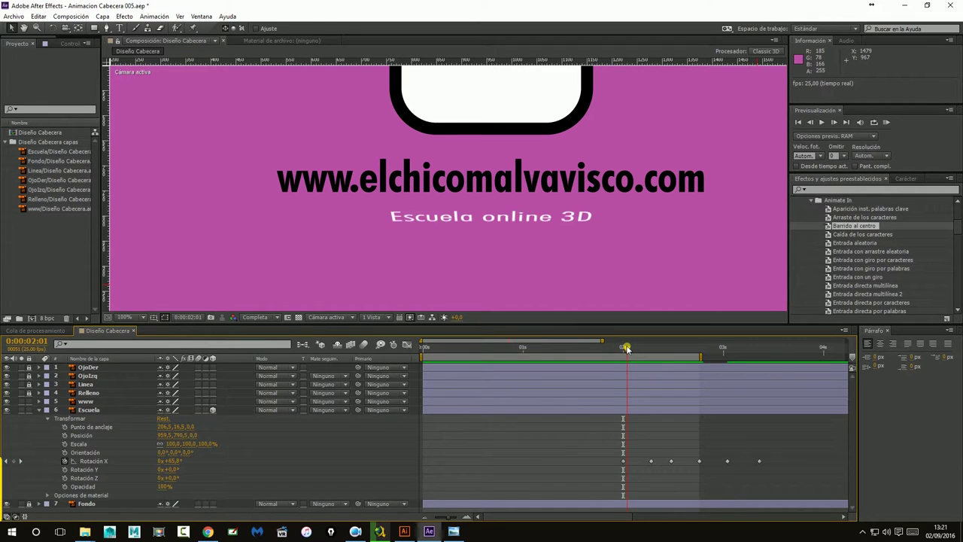
{"action": "left_click", "coordinate": [406, 449]}
{"action": "left_click", "coordinate": [65, 486]}
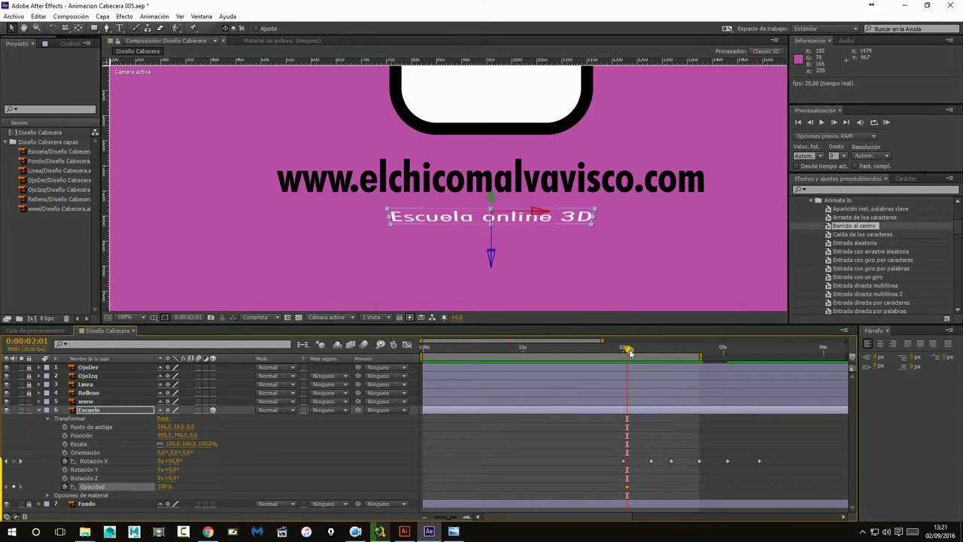
{"action": "left_click_drag", "start_coordinate": [629, 353], "coordinate": [623, 350]}
{"action": "left_click", "coordinate": [231, 468]}
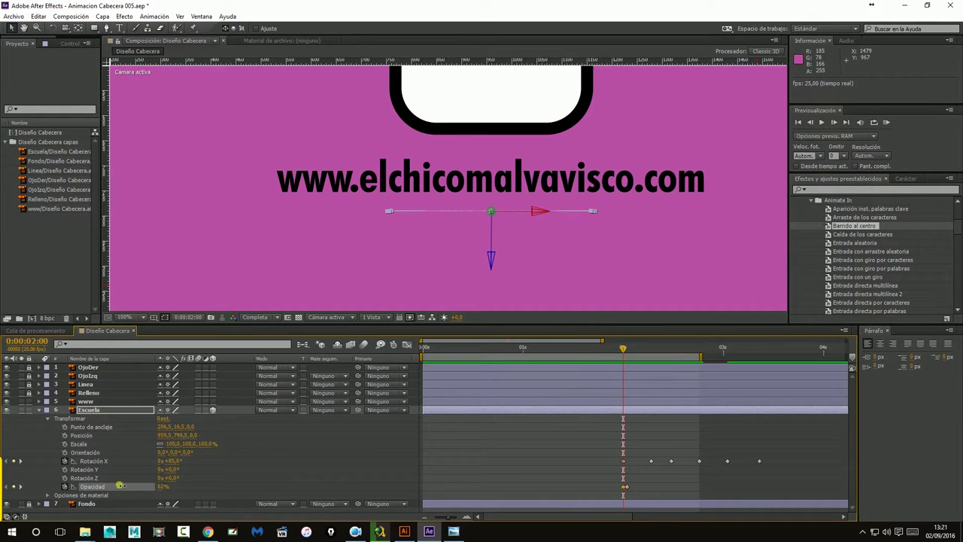
Preview the fade-in at 50% zoom, then select the X-rotation keyframes between 2s and 3s
{"action": "left_click", "coordinate": [689, 259]}
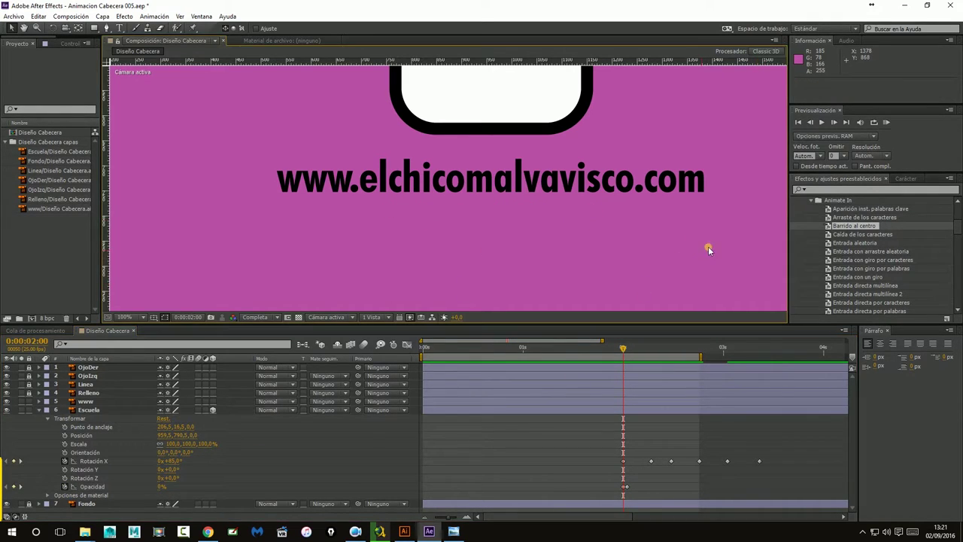
{"action": "key", "text": "comma"}
{"action": "key", "text": "comma"}
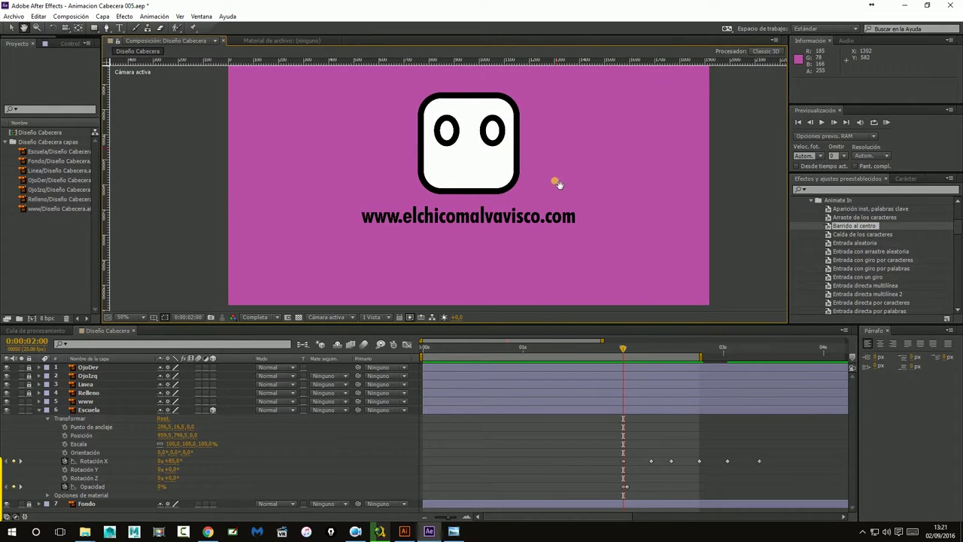
{"action": "left_click", "coordinate": [822, 122]}
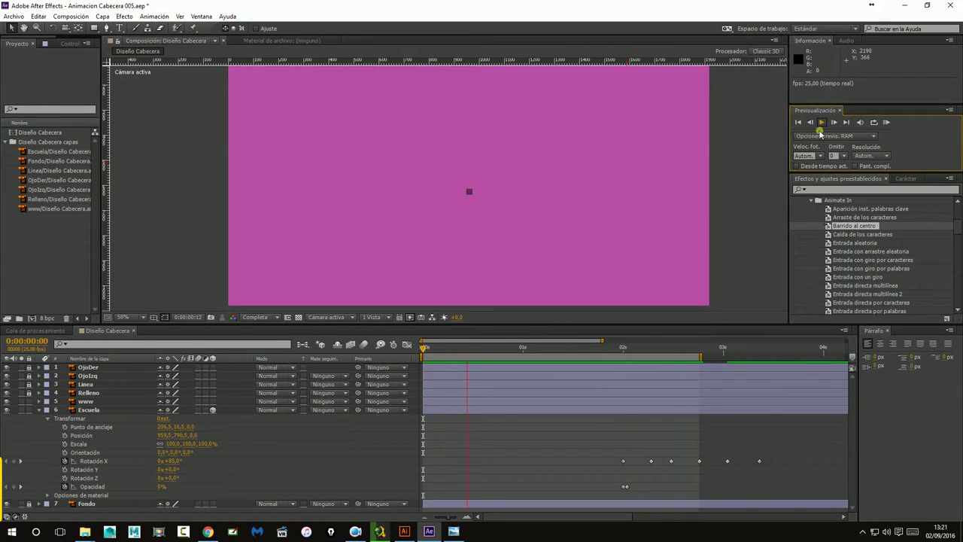
{"action": "left_click", "coordinate": [821, 122]}
{"action": "left_click_drag", "start_coordinate": [610, 350], "coordinate": [647, 350]}
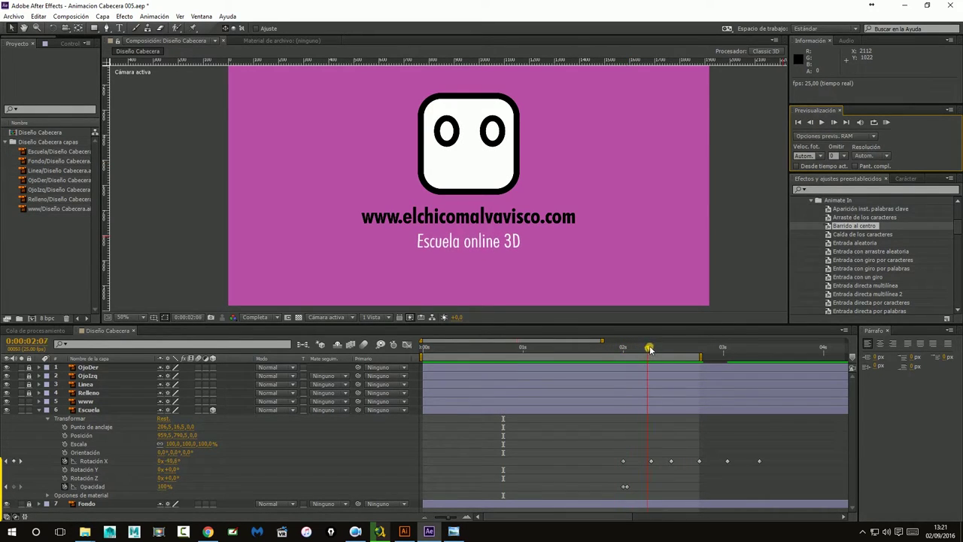
{"action": "left_click_drag", "start_coordinate": [644, 446], "coordinate": [766, 462]}
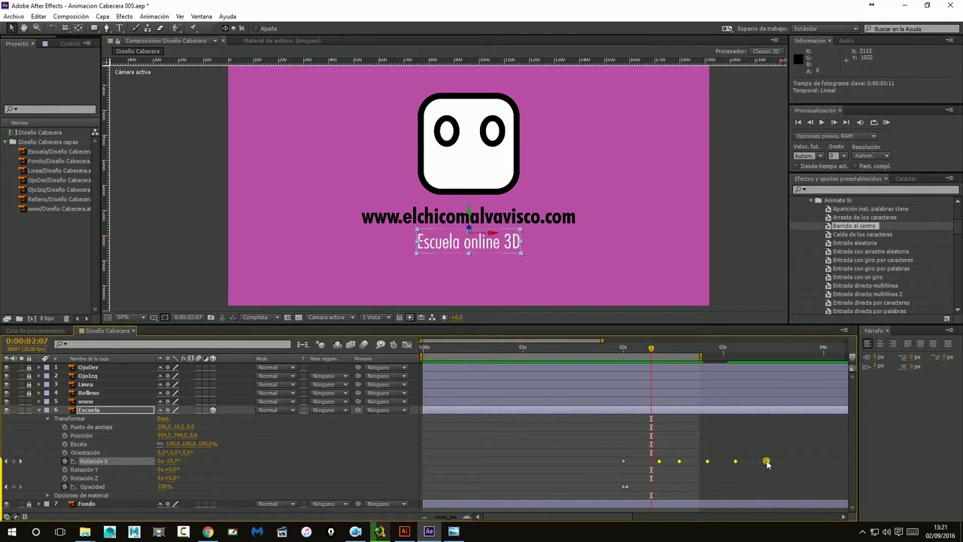
Apply Easy Ease to the selected Rotación X keyframes and preview the flip from the start
{"action": "right_click", "coordinate": [623, 463]}
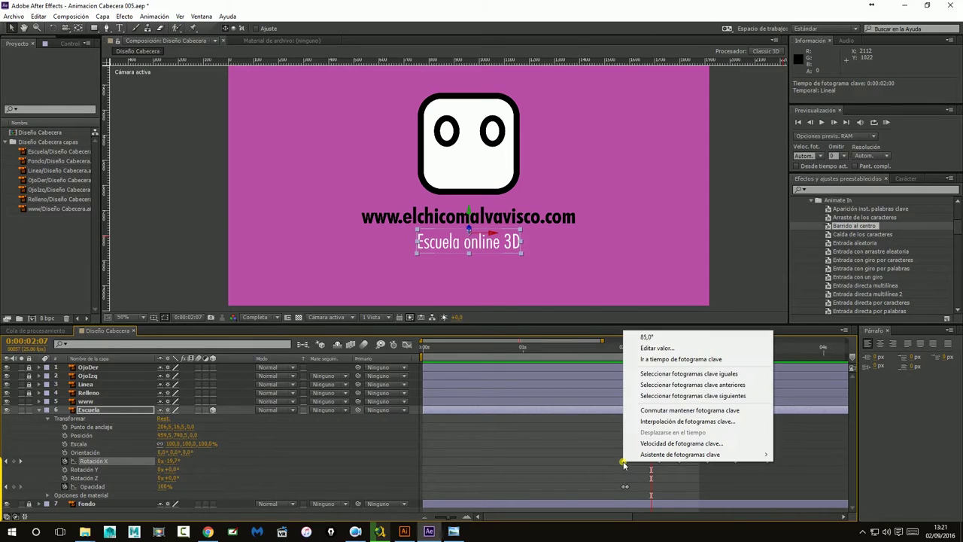
{"action": "mouse_move", "coordinate": [643, 457]}
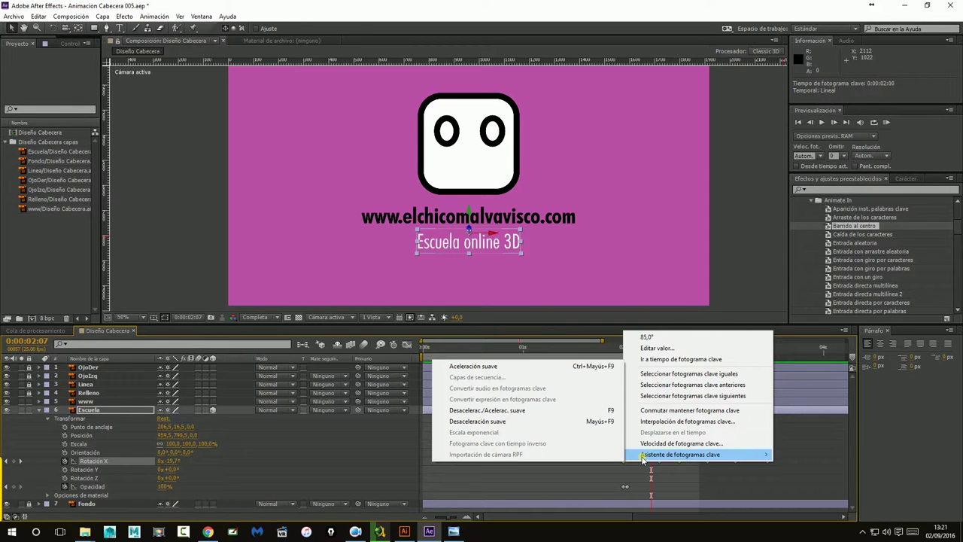
{"action": "left_click", "coordinate": [517, 367]}
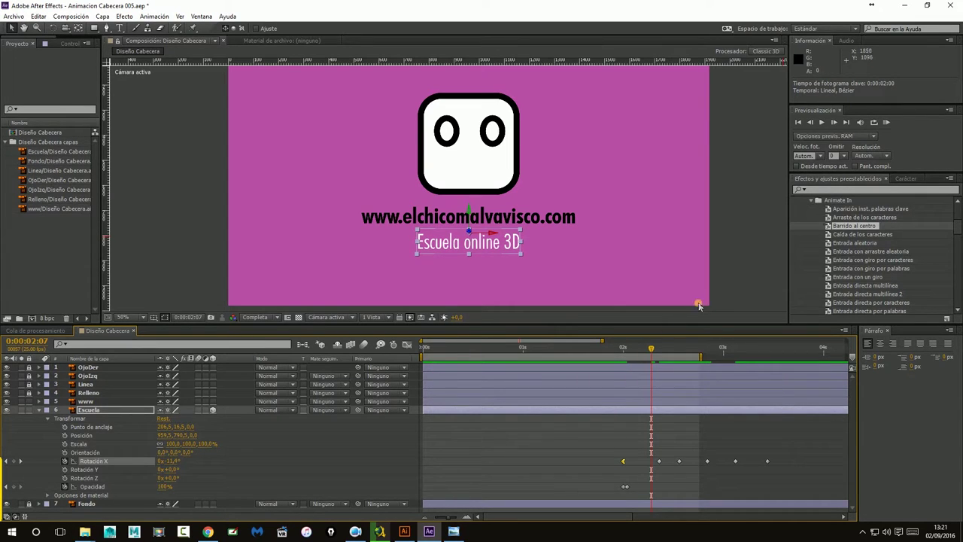
{"action": "left_click", "coordinate": [798, 122]}
{"action": "left_click", "coordinate": [820, 122]}
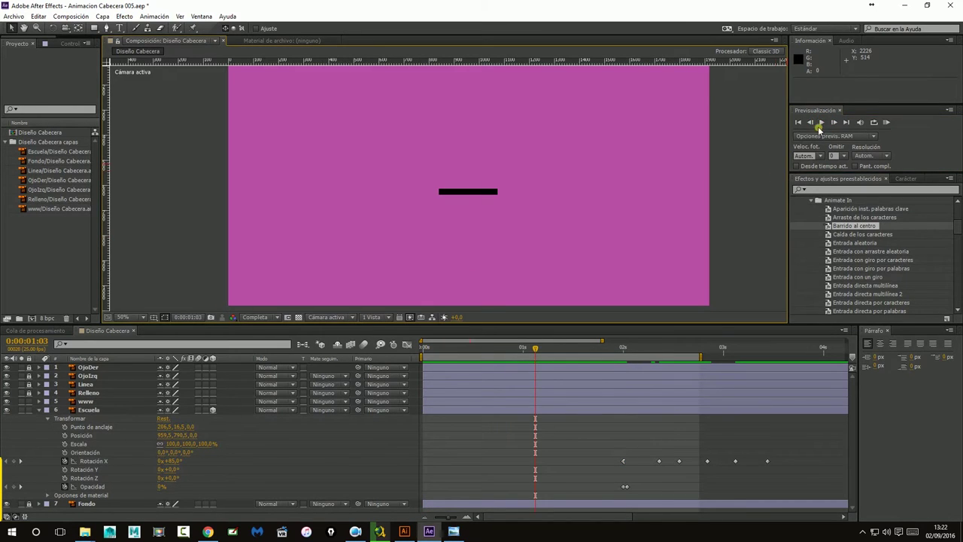
{"action": "left_click", "coordinate": [798, 122]}
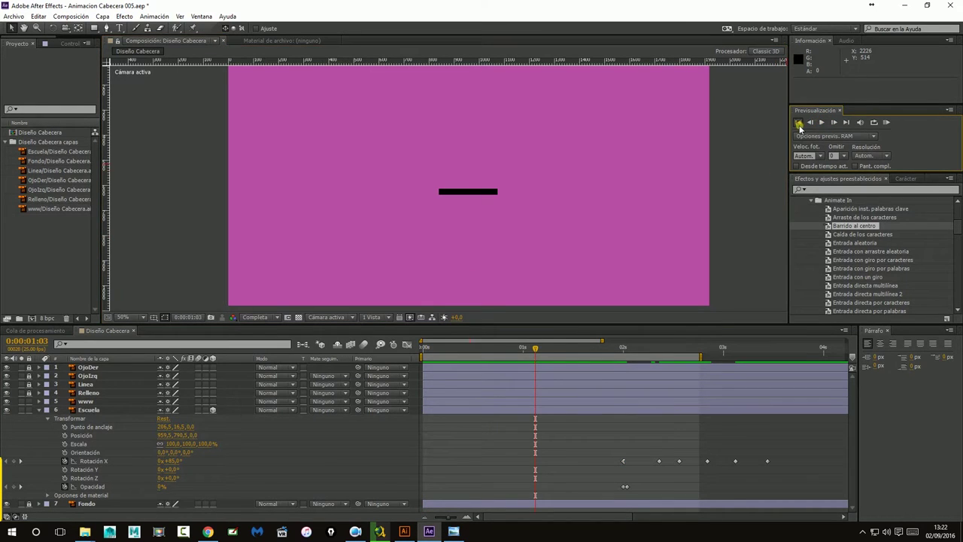
{"action": "left_click", "coordinate": [821, 122]}
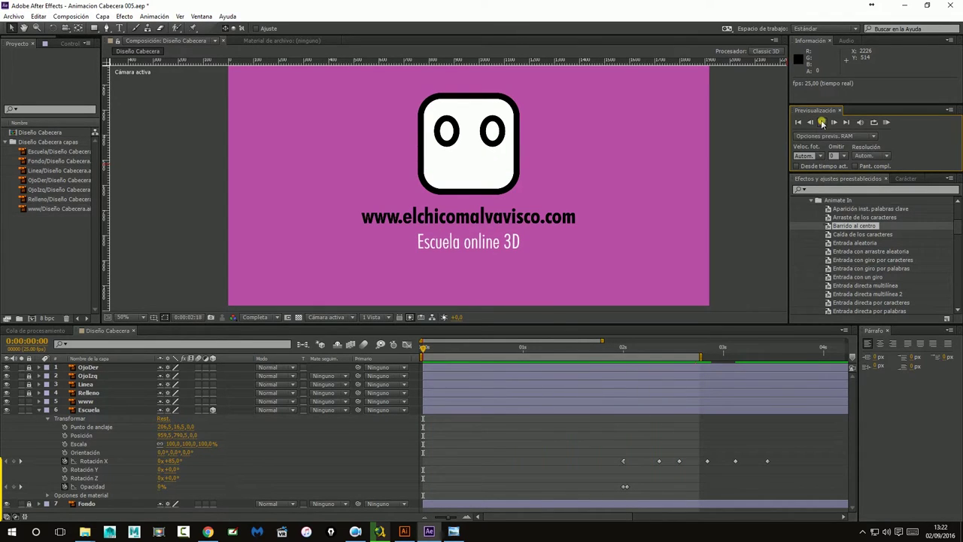
Apply Easy Ease to the Rotación X keyframe at 2:09 and check the rotation at 2:15
{"action": "left_click_drag", "start_coordinate": [643, 350], "coordinate": [661, 352]}
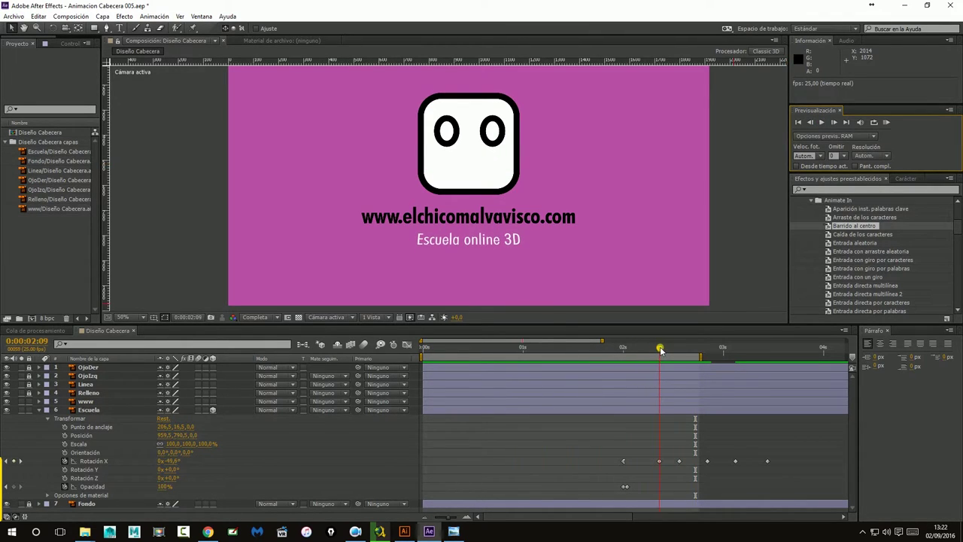
{"action": "left_click", "coordinate": [651, 459]}
{"action": "left_click", "coordinate": [660, 462]}
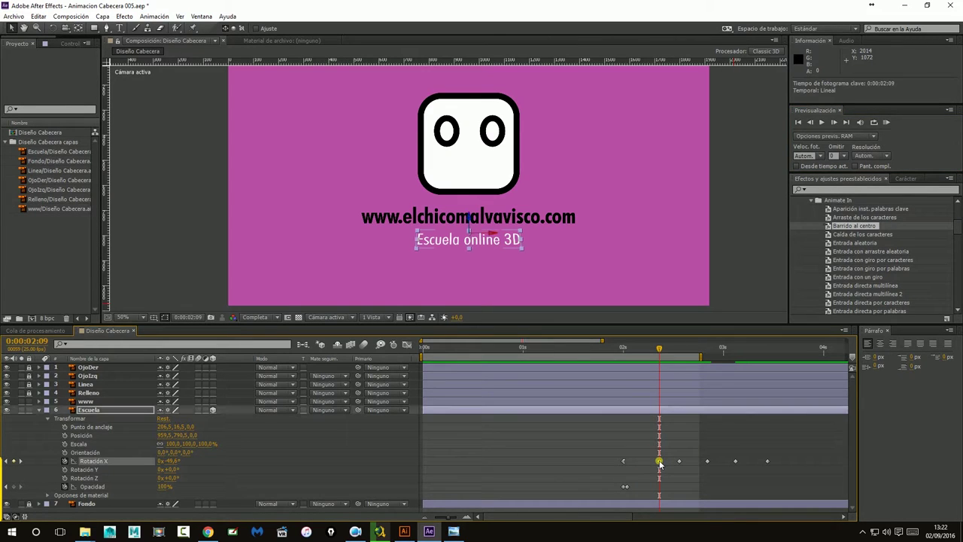
{"action": "right_click", "coordinate": [660, 462]}
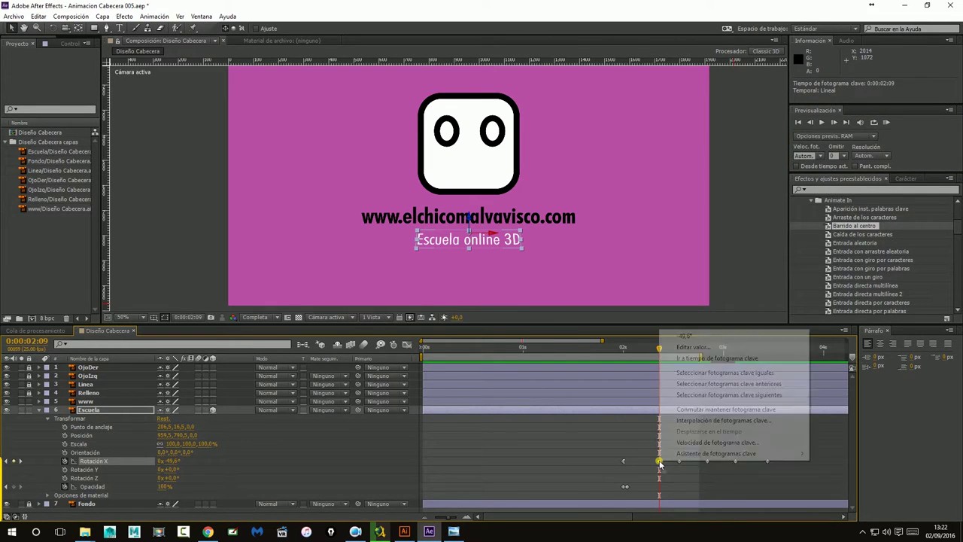
{"action": "mouse_move", "coordinate": [671, 455]}
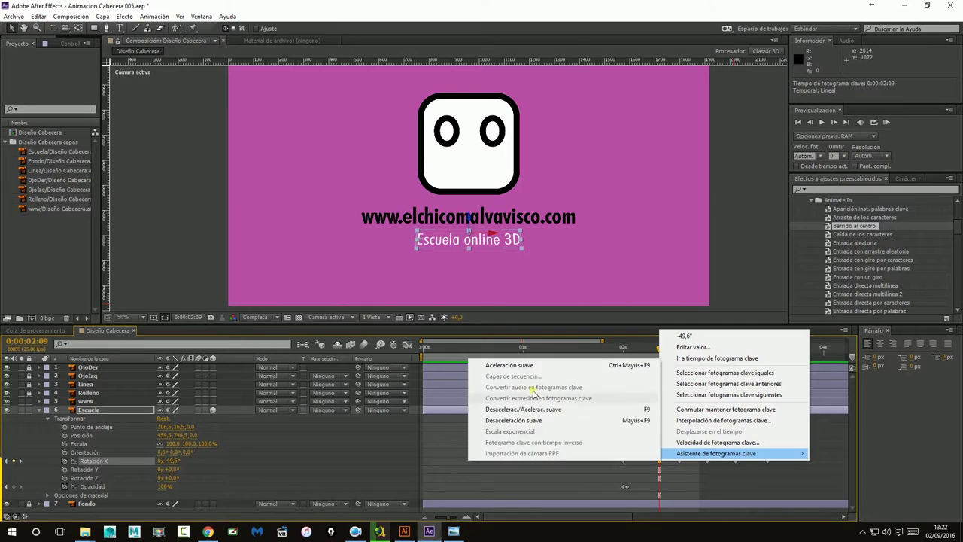
{"action": "left_click", "coordinate": [530, 368]}
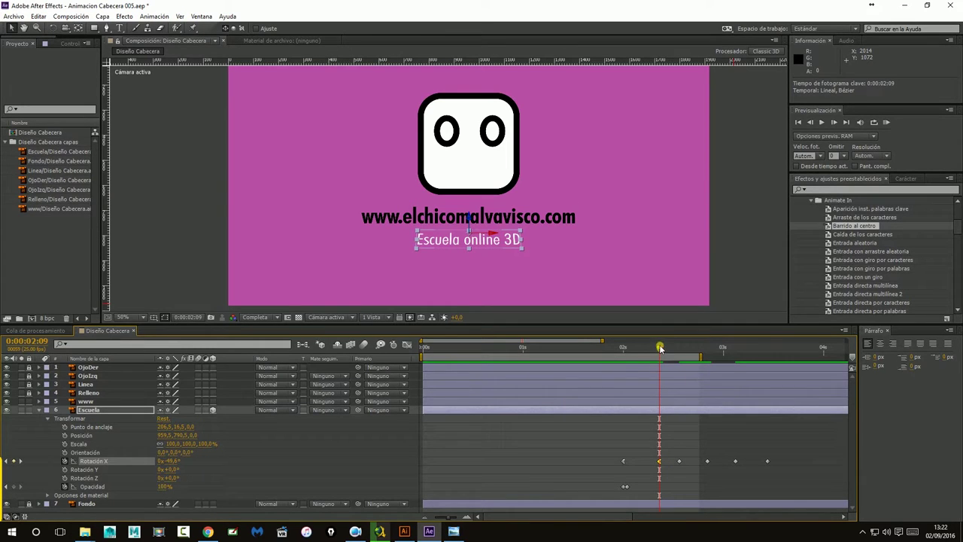
{"action": "left_click_drag", "start_coordinate": [659, 348], "coordinate": [681, 353]}
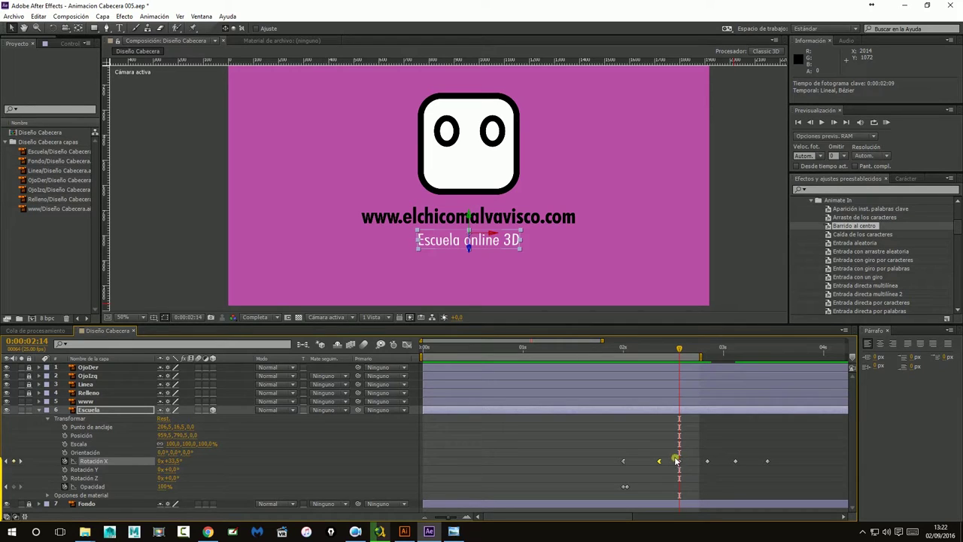
Drag the last four X-rotation keyframes a frame or two later, reviewing the bounce around 2:06
{"action": "mouse_move", "coordinate": [672, 448]}
{"action": "left_mouse_down"}
{"action": "mouse_move", "coordinate": [775, 480]}
{"action": "mouse_move", "coordinate": [778, 464]}
{"action": "left_mouse_up"}
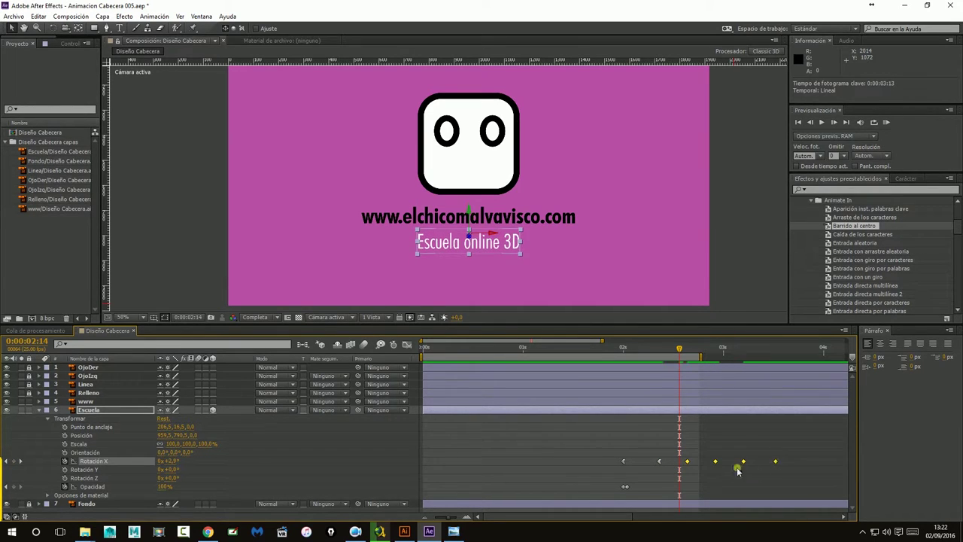
{"action": "mouse_move", "coordinate": [679, 352]}
{"action": "left_mouse_down"}
{"action": "mouse_move", "coordinate": [650, 367]}
{"action": "mouse_move", "coordinate": [752, 369]}
{"action": "mouse_move", "coordinate": [775, 380]}
{"action": "mouse_move", "coordinate": [626, 404]}
{"action": "mouse_move", "coordinate": [694, 410]}
{"action": "left_mouse_up"}
{"action": "mouse_move", "coordinate": [678, 449]}
{"action": "left_mouse_down"}
{"action": "mouse_move", "coordinate": [782, 478]}
{"action": "mouse_move", "coordinate": [780, 465]}
{"action": "left_mouse_up"}
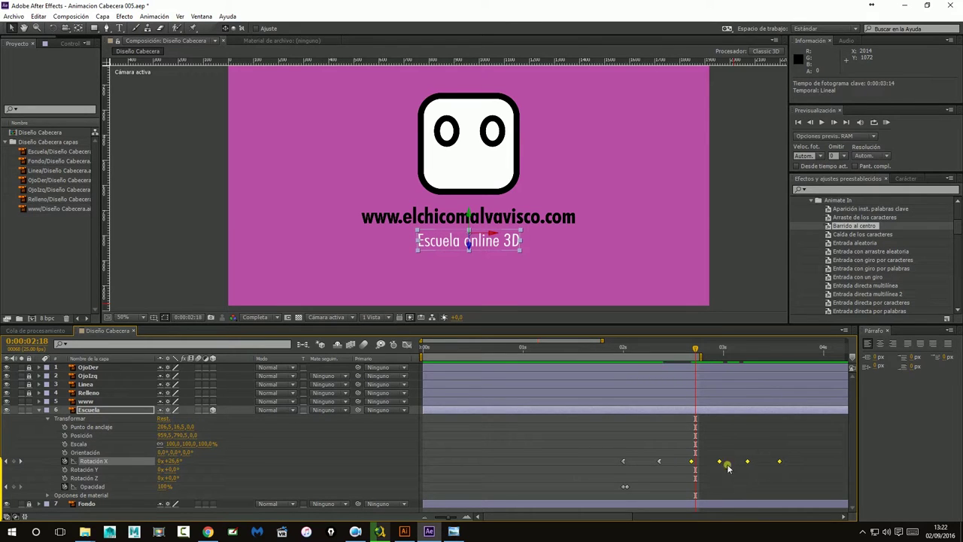
{"action": "left_click", "coordinate": [696, 470]}
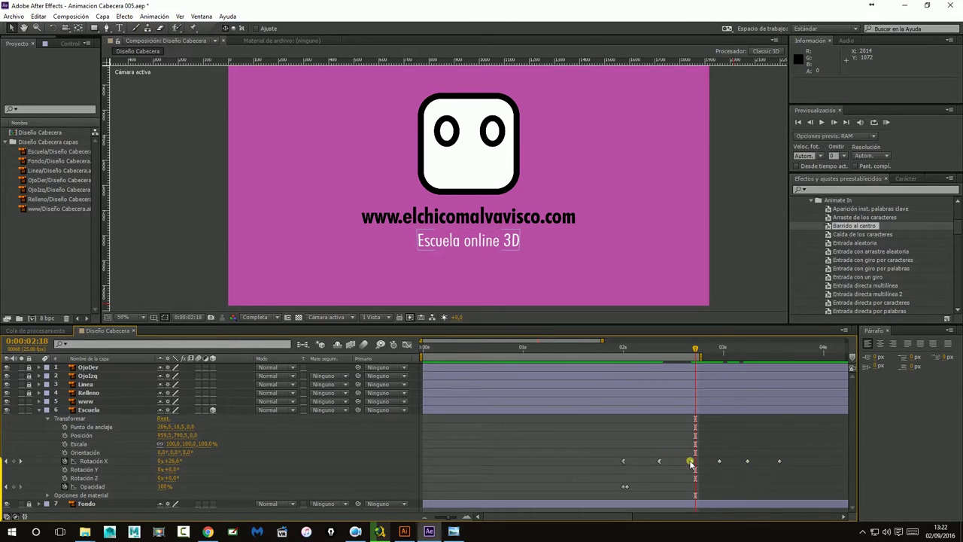
Play back the logo animation from the start to review the Escuela text flip
{"action": "left_click", "coordinate": [810, 122]}
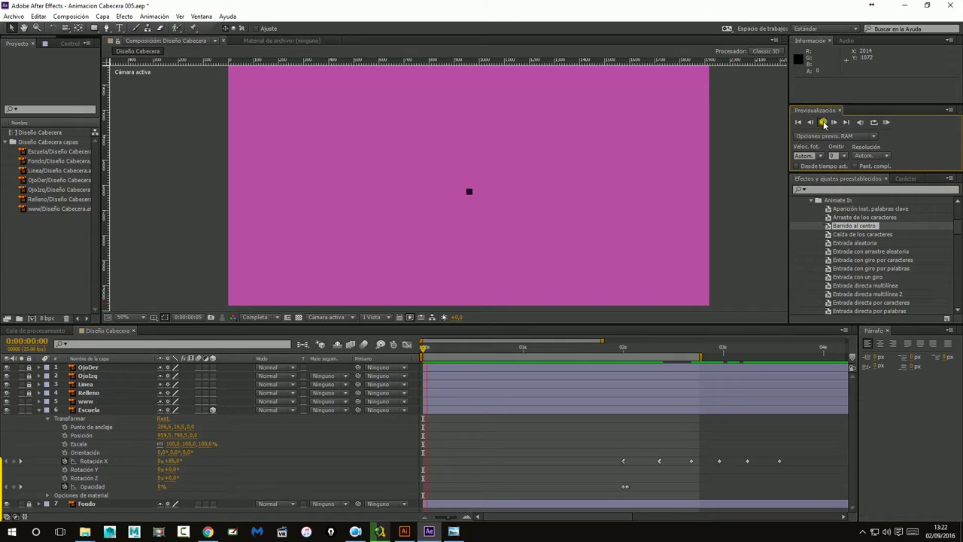
{"action": "left_click", "coordinate": [823, 123]}
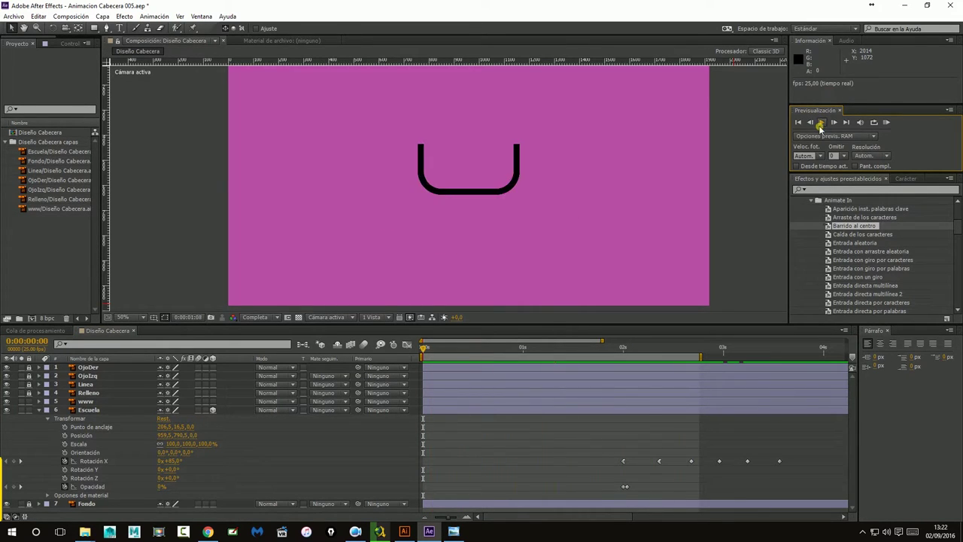
{"action": "left_click_drag", "start_coordinate": [653, 439], "coordinate": [781, 466]}
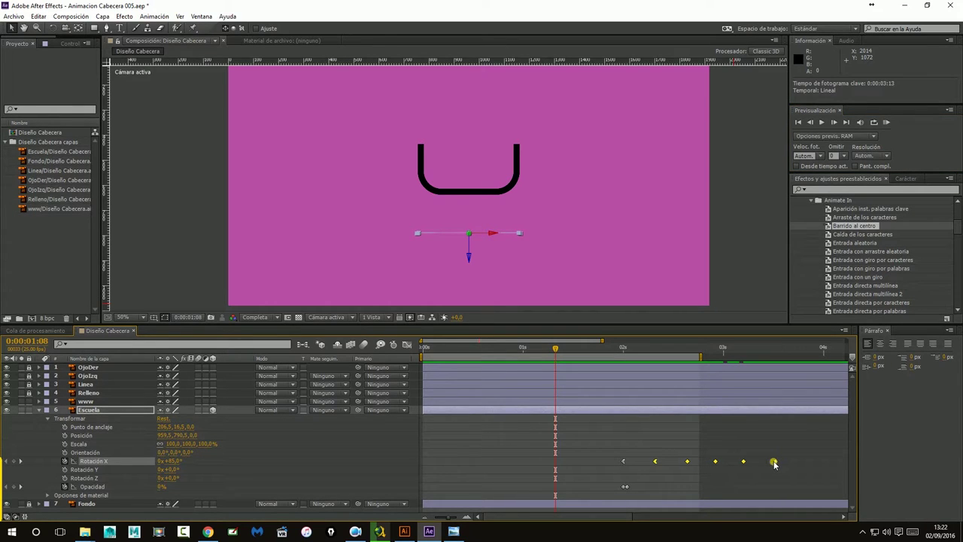
{"action": "left_click", "coordinate": [726, 249]}
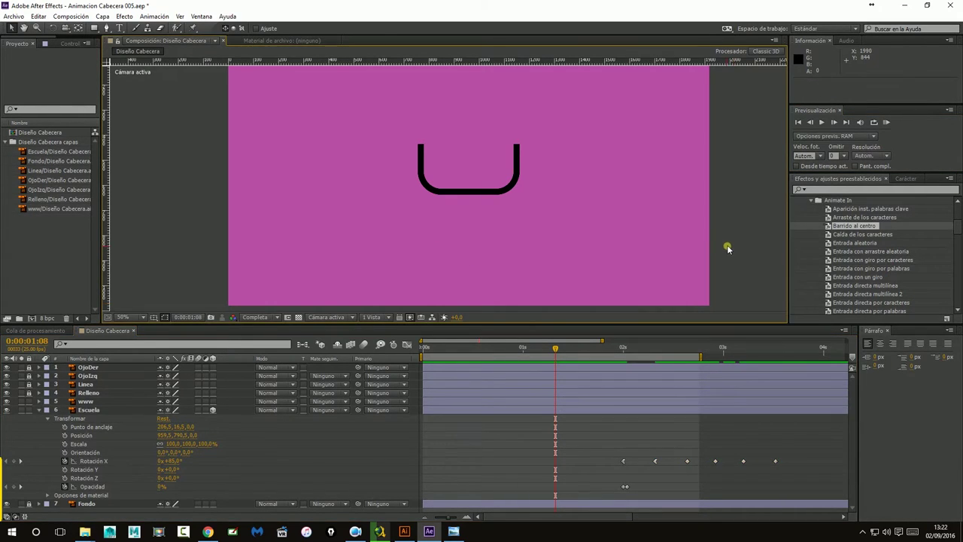
{"action": "left_click", "coordinate": [797, 124]}
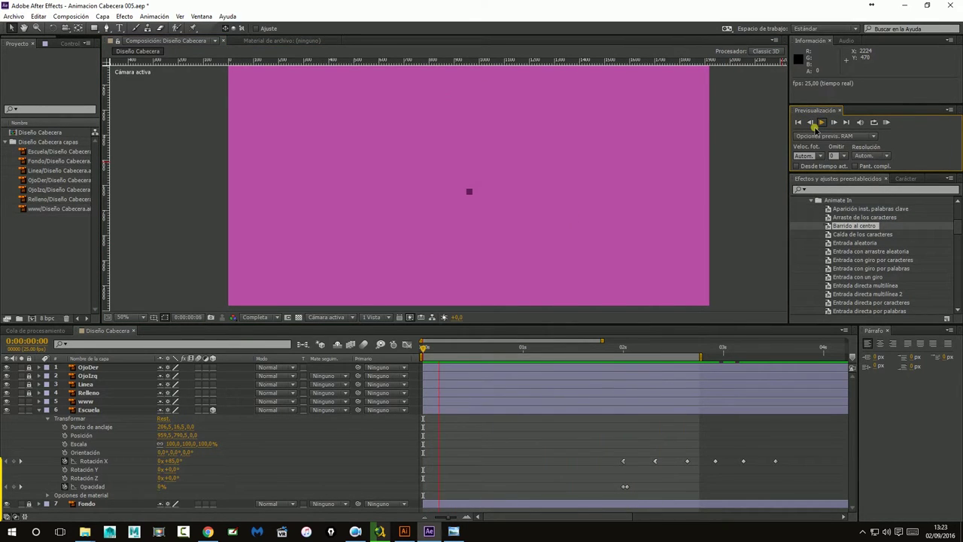
{"action": "left_click", "coordinate": [821, 123]}
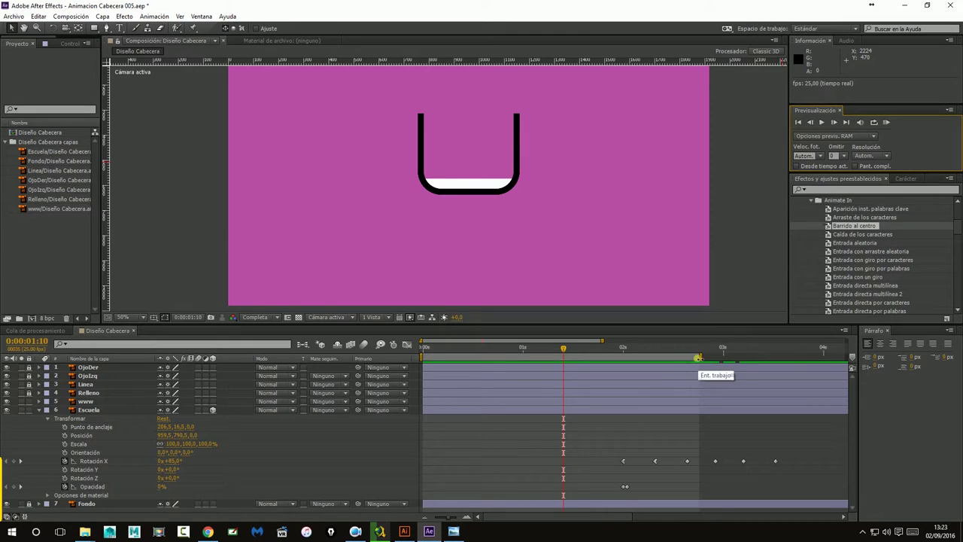
Extend the work area to 0:00:04:02 and preview the full text flip again
{"action": "left_click_drag", "start_coordinate": [700, 356], "coordinate": [832, 364]}
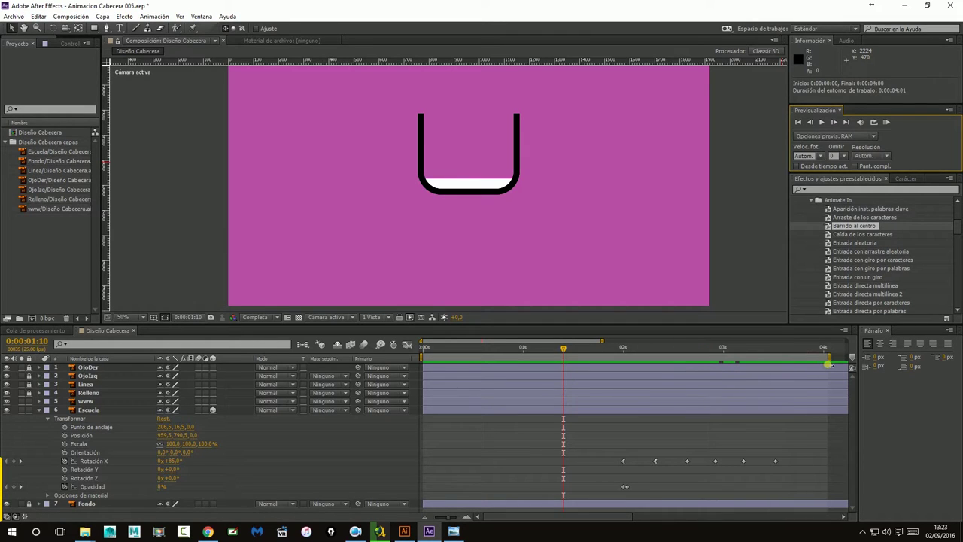
{"action": "left_click", "coordinate": [799, 123]}
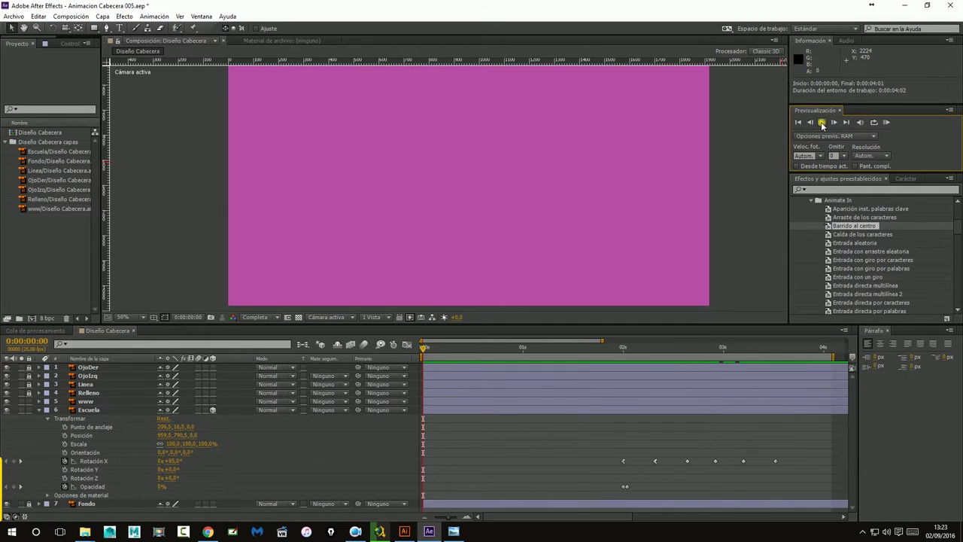
{"action": "left_click", "coordinate": [821, 123]}
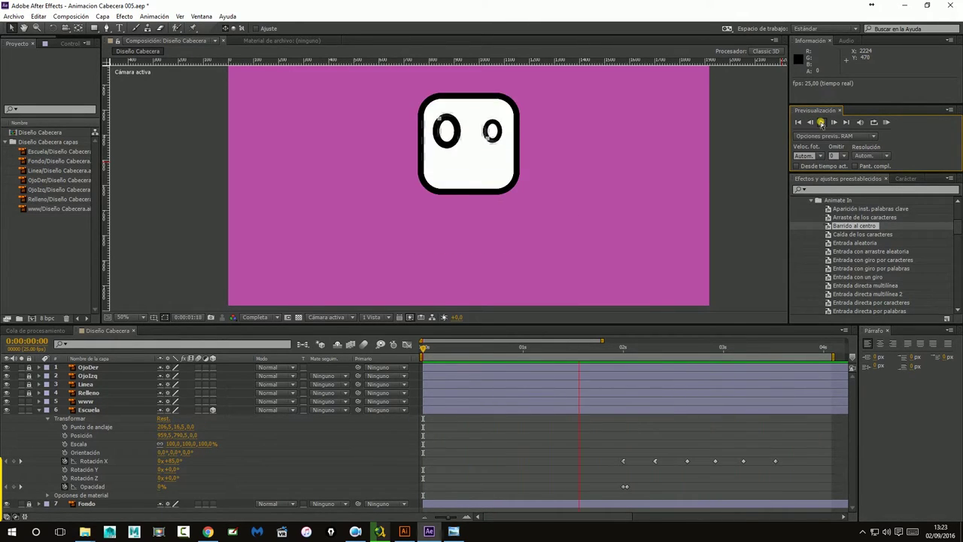
{"action": "left_click", "coordinate": [821, 122]}
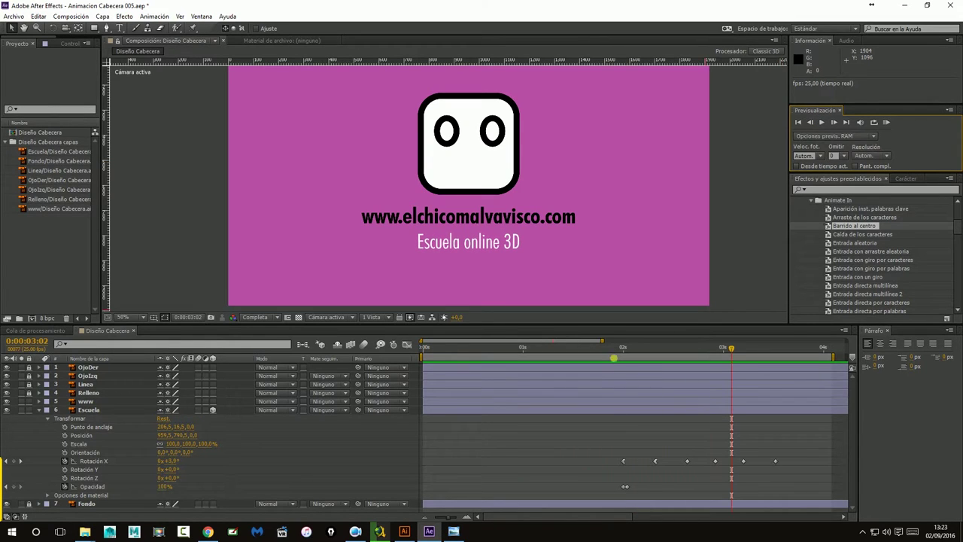
{"action": "mouse_move", "coordinate": [614, 351]}
{"action": "left_mouse_down"}
{"action": "mouse_move", "coordinate": [680, 359]}
{"action": "mouse_move", "coordinate": [656, 354]}
{"action": "left_mouse_up"}
Apply Easy Ease Out to the Rotación X keyframe at 0:00:02:08 and preview it
{"action": "left_click", "coordinate": [655, 461]}
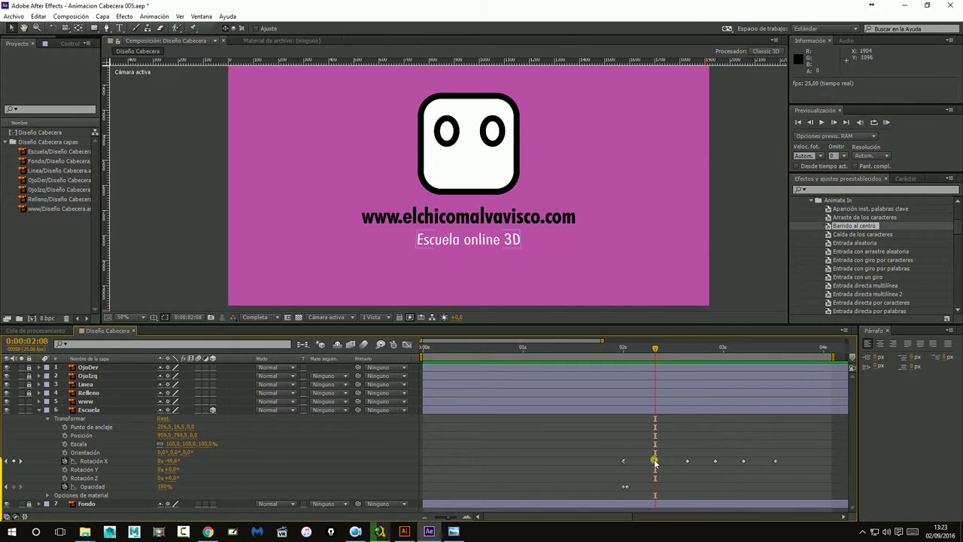
{"action": "right_click", "coordinate": [656, 463]}
{"action": "mouse_move", "coordinate": [684, 456]}
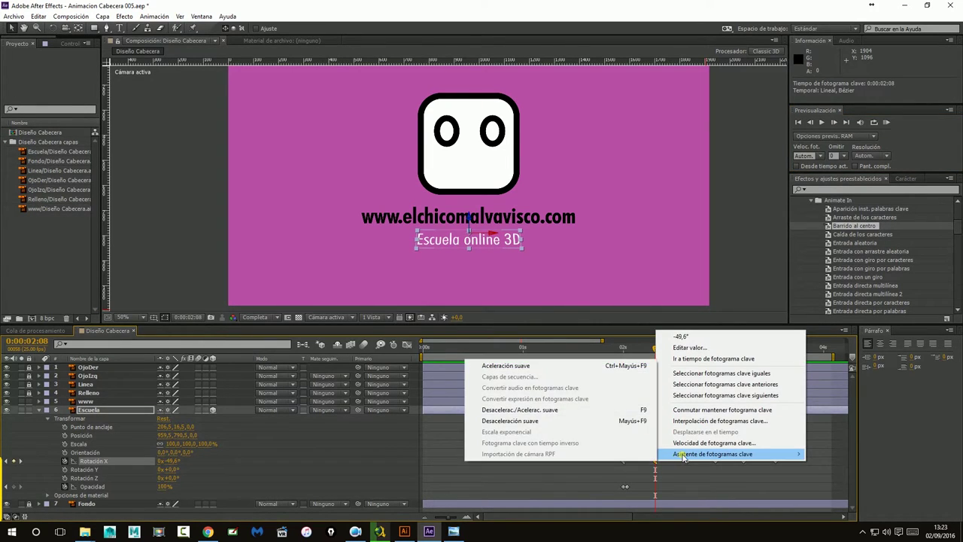
{"action": "left_click", "coordinate": [552, 421]}
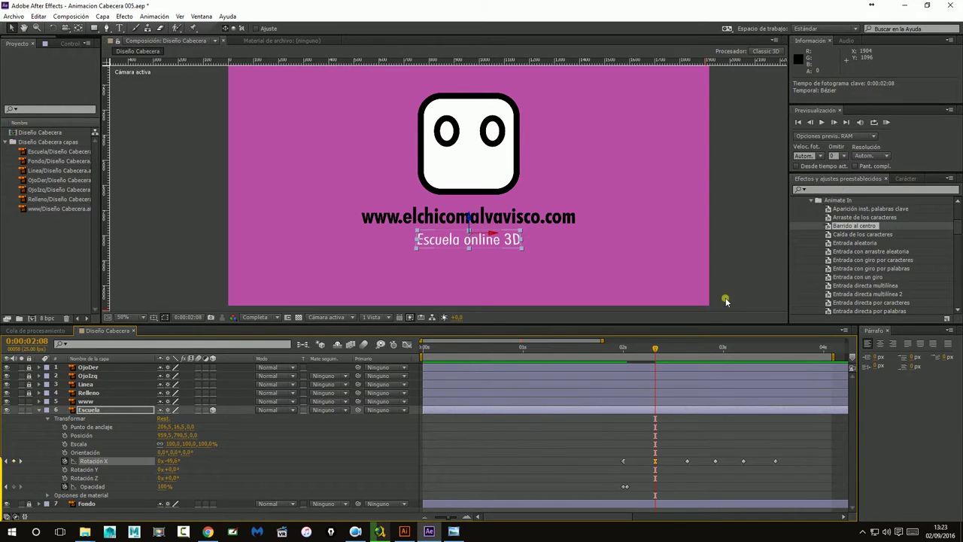
{"action": "left_click", "coordinate": [800, 123]}
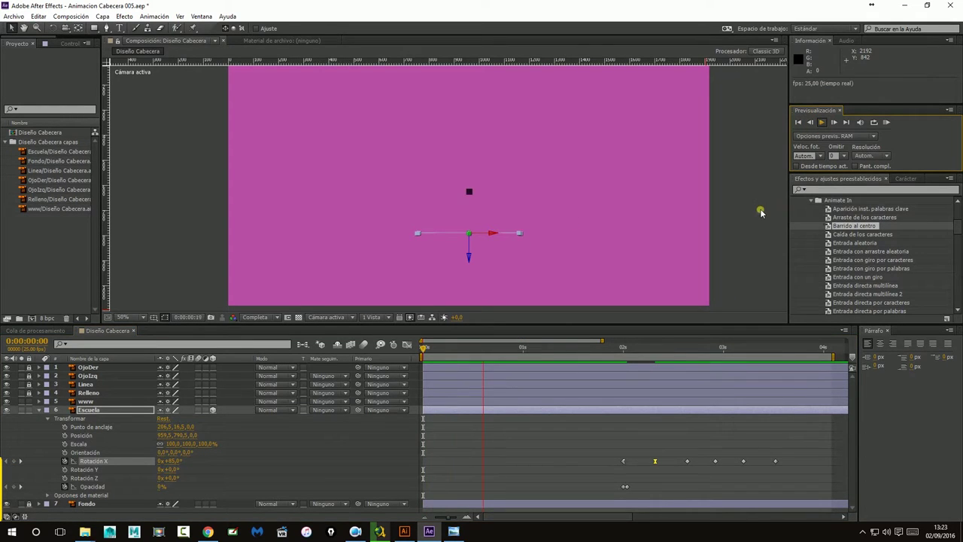
{"action": "left_click", "coordinate": [762, 206]}
{"action": "left_click", "coordinate": [821, 122]}
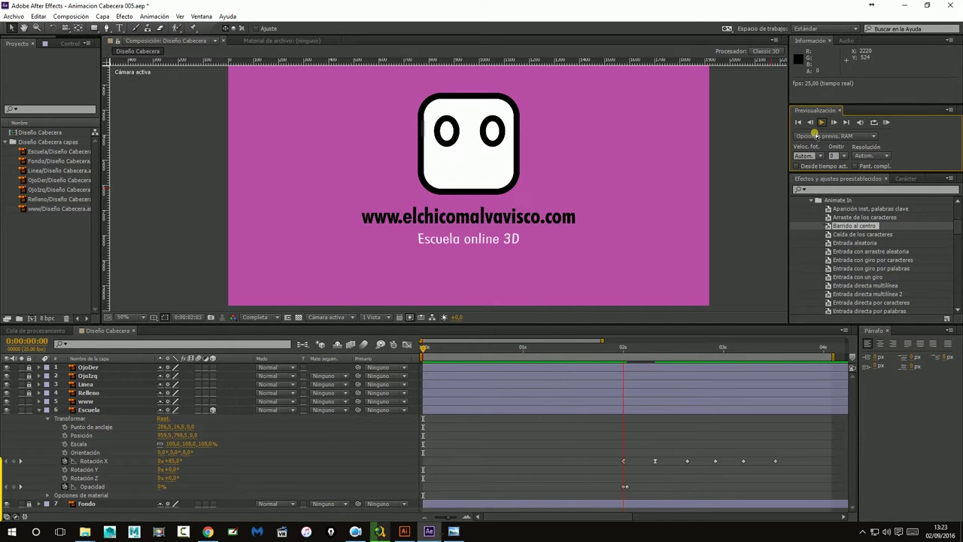
{"action": "left_click", "coordinate": [722, 407]}
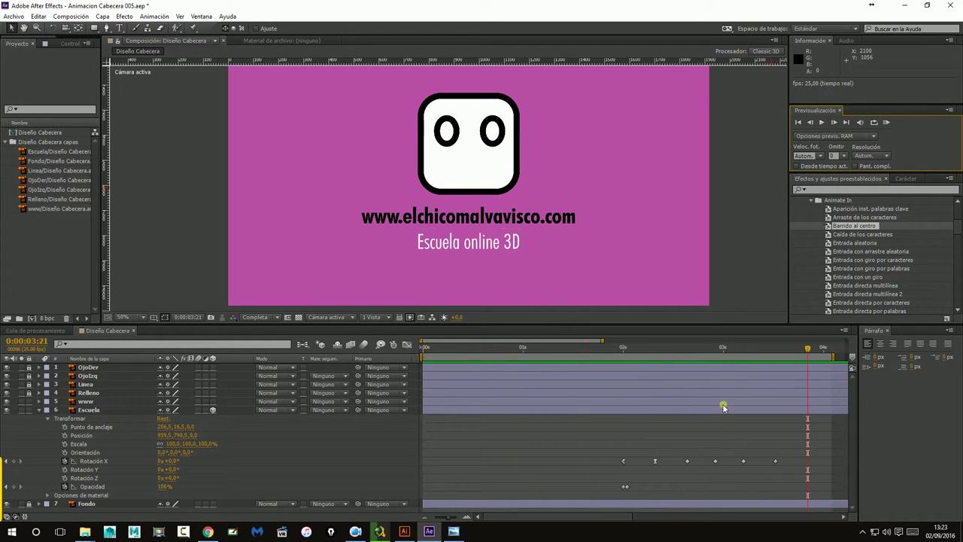
Apply full Easy Ease to the 0:00:02:08 keyframe and scrub to check the rotation
{"action": "right_click", "coordinate": [651, 462]}
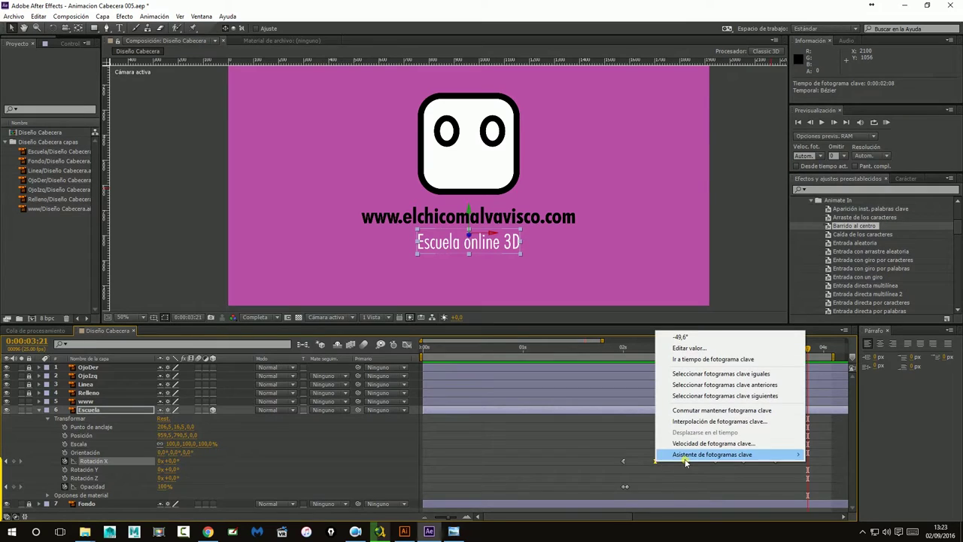
{"action": "mouse_move", "coordinate": [674, 456]}
{"action": "left_click", "coordinate": [518, 365]}
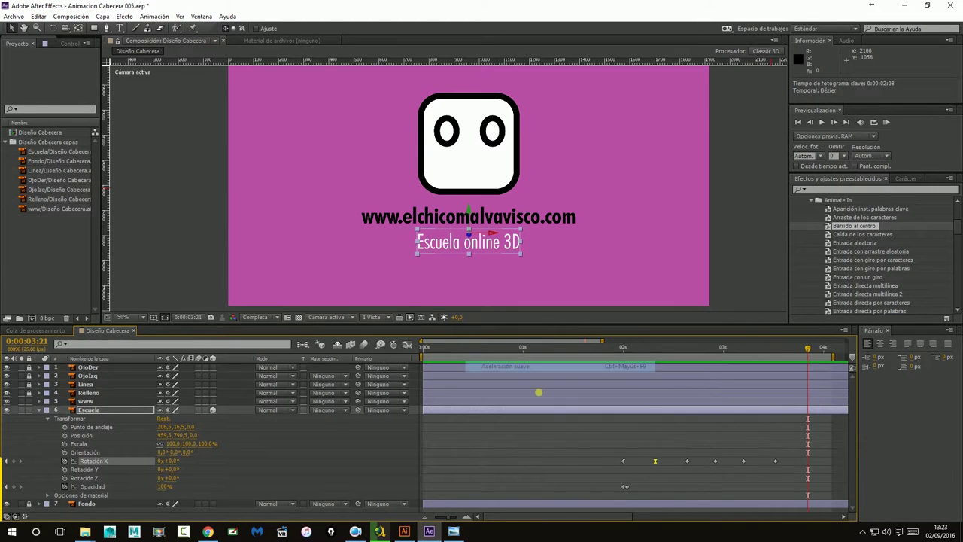
{"action": "left_click", "coordinate": [659, 456]}
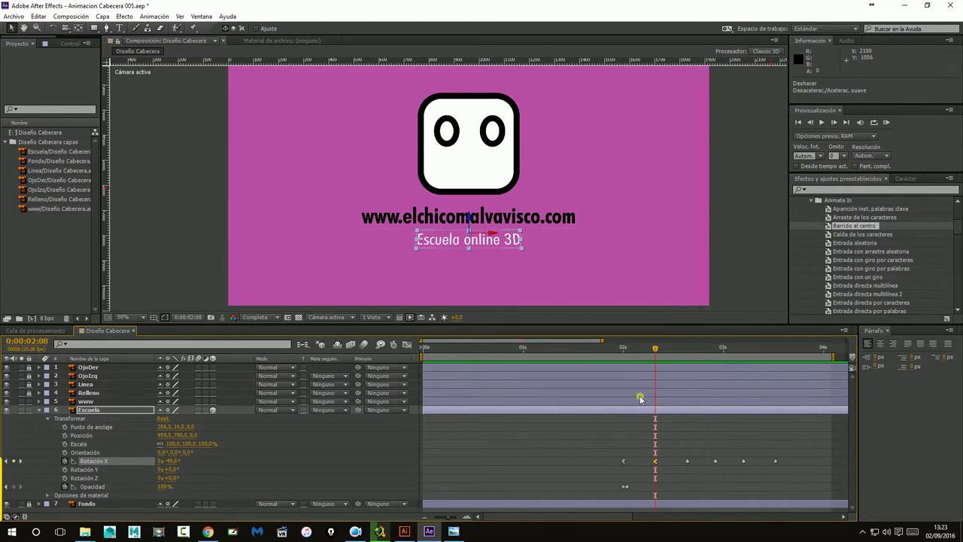
{"action": "left_click_drag", "start_coordinate": [612, 348], "coordinate": [688, 360]}
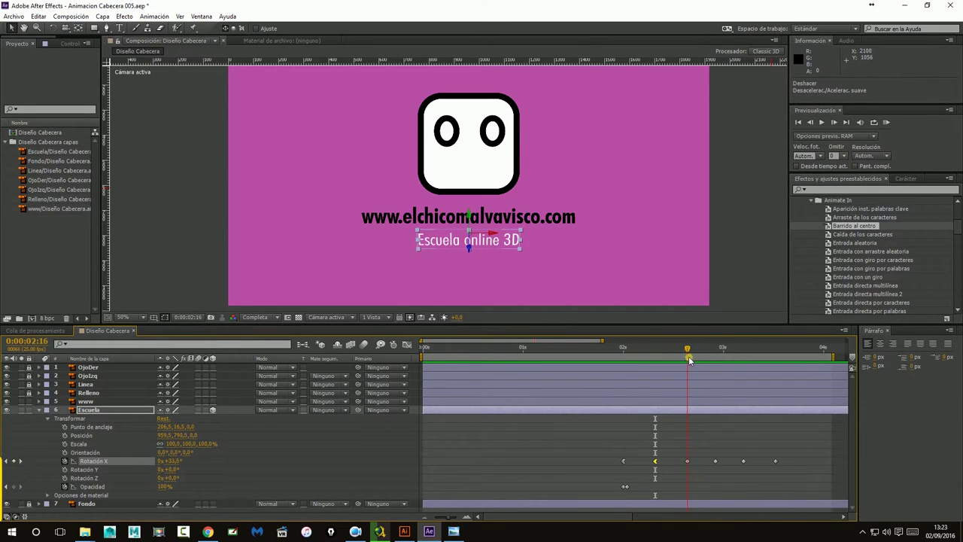
Apply Easy Ease In to the Rotación X keyframes at 0:00:02:16 and 0:00:02:23
{"action": "left_click", "coordinate": [687, 461]}
{"action": "right_click", "coordinate": [687, 461]}
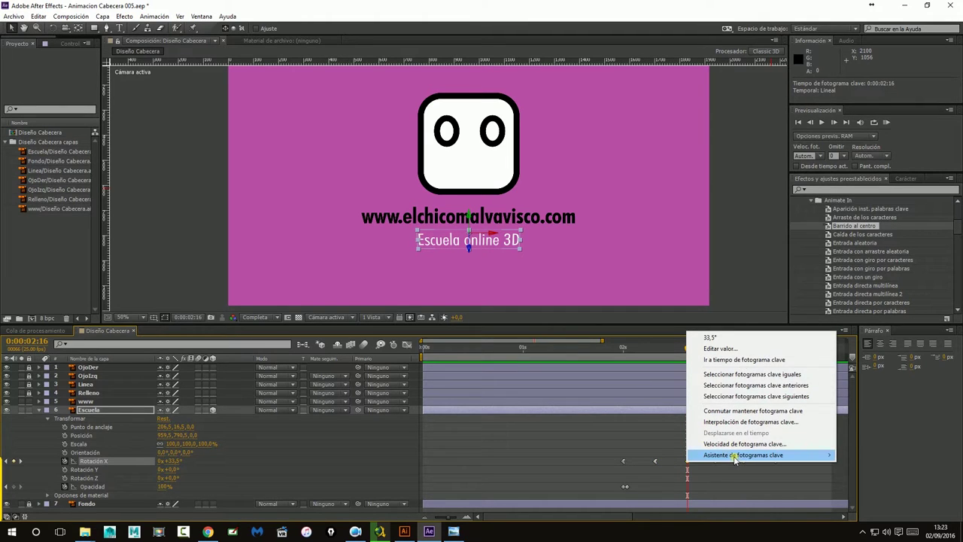
{"action": "mouse_move", "coordinate": [735, 459]}
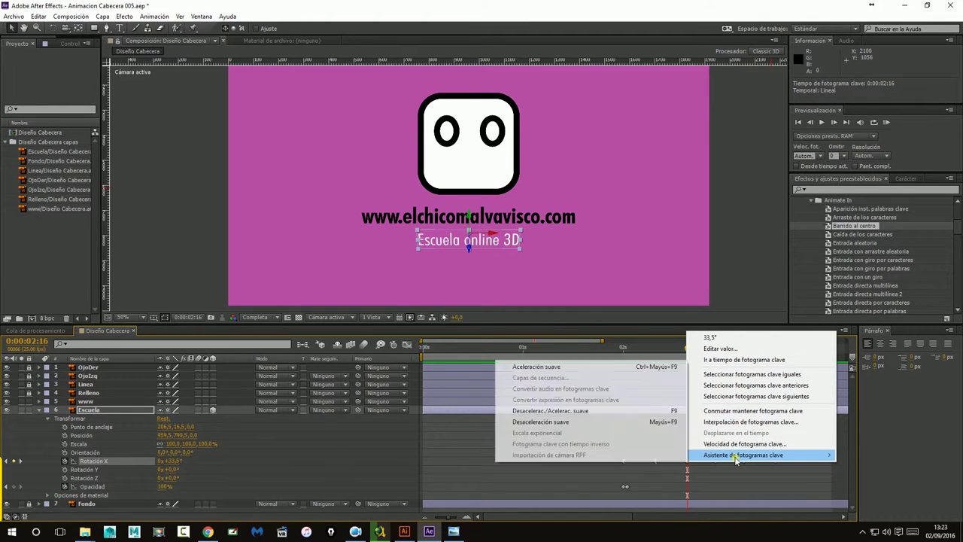
{"action": "left_click", "coordinate": [555, 367]}
{"action": "left_click_drag", "start_coordinate": [687, 352], "coordinate": [718, 355]}
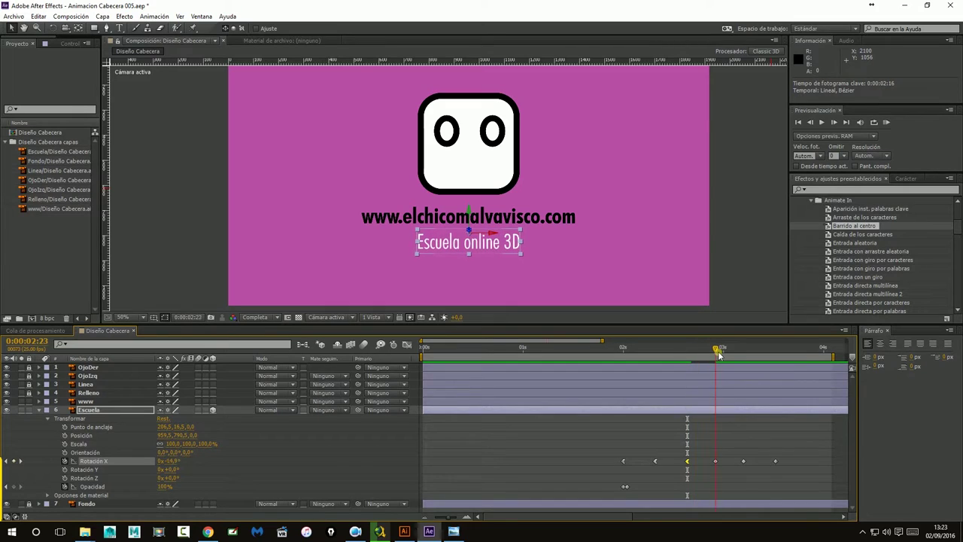
{"action": "right_click", "coordinate": [716, 462]}
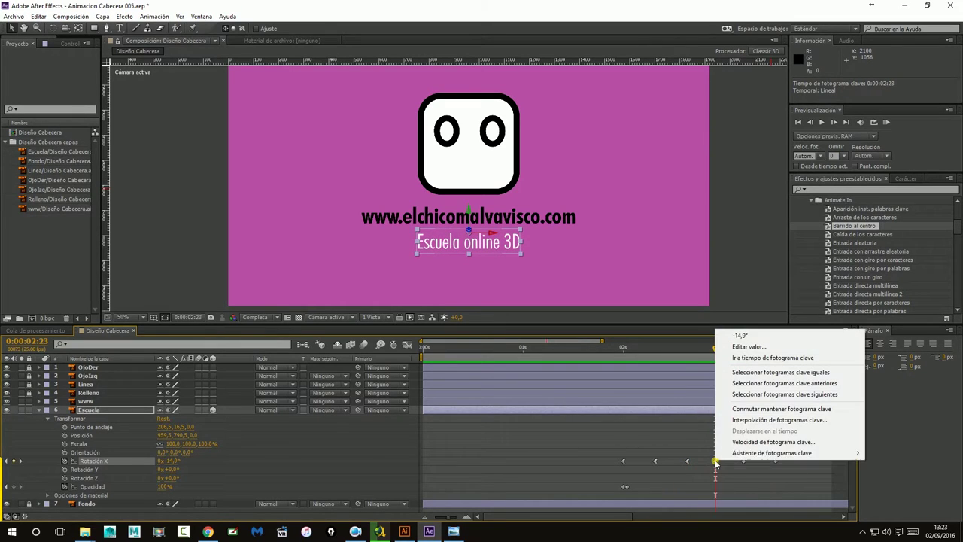
{"action": "mouse_move", "coordinate": [753, 452]}
{"action": "left_click", "coordinate": [634, 367]}
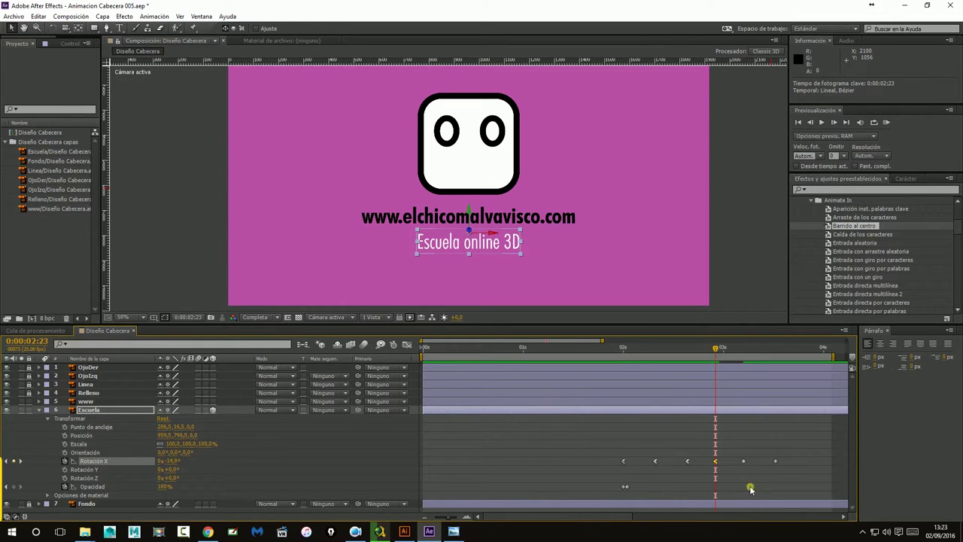
Ease into the next keyframe and the final one at 0:00:03:13, then start a preview
{"action": "right_click", "coordinate": [744, 462]}
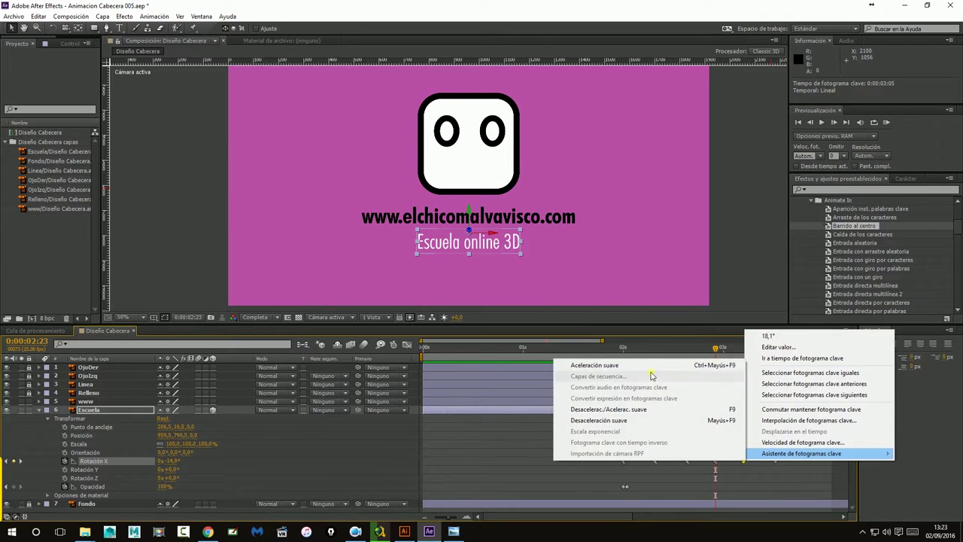
{"action": "left_click", "coordinate": [635, 366]}
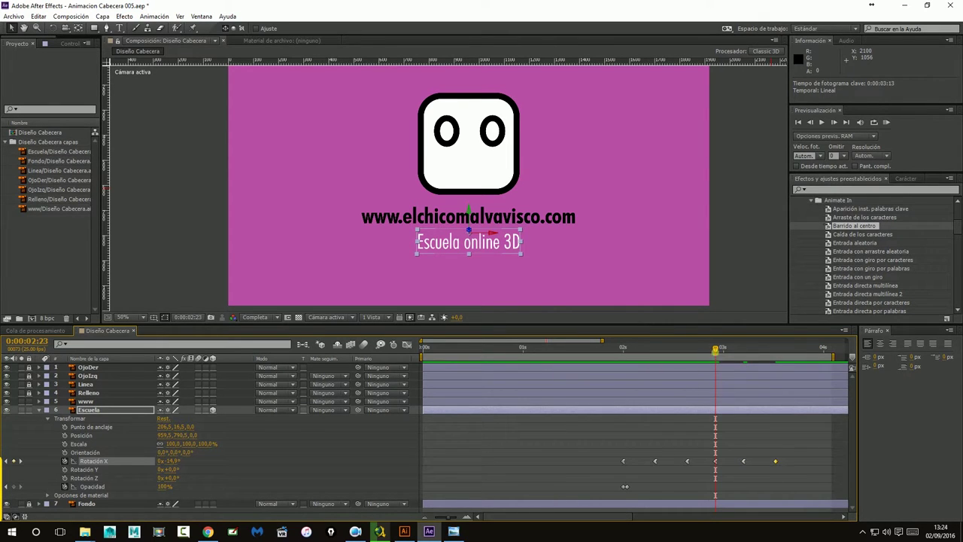
{"action": "left_click_drag", "start_coordinate": [723, 352], "coordinate": [781, 363]}
{"action": "right_click", "coordinate": [776, 461]}
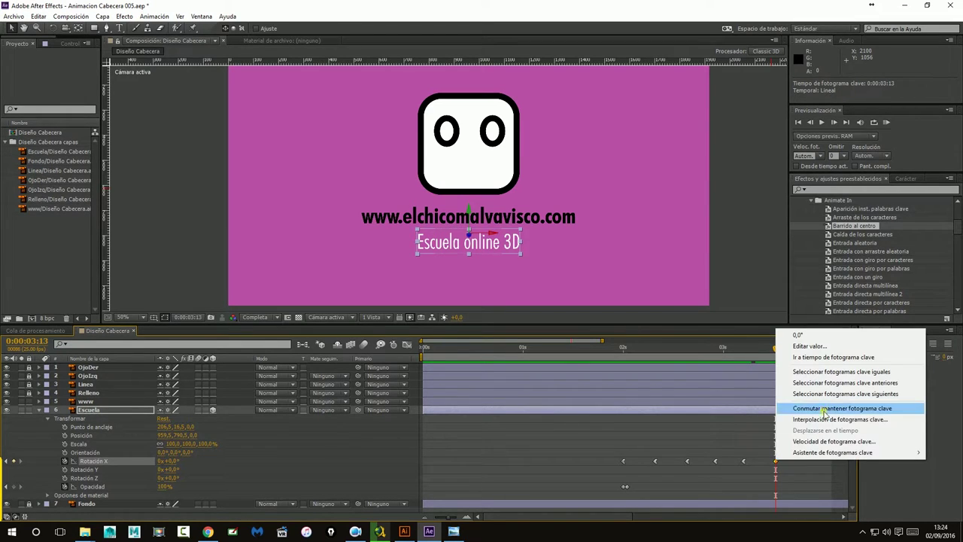
{"action": "mouse_move", "coordinate": [827, 452]}
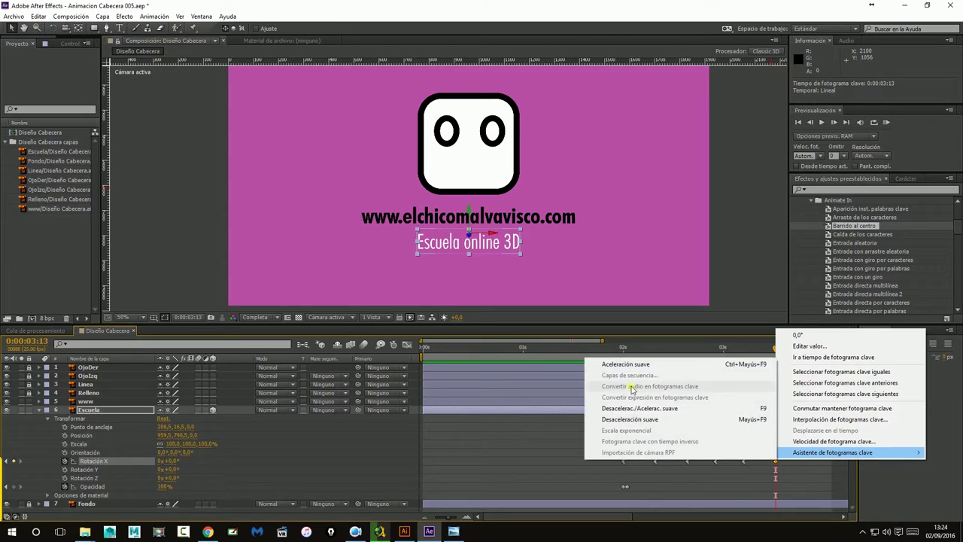
{"action": "left_click", "coordinate": [714, 368]}
{"action": "left_click", "coordinate": [821, 122]}
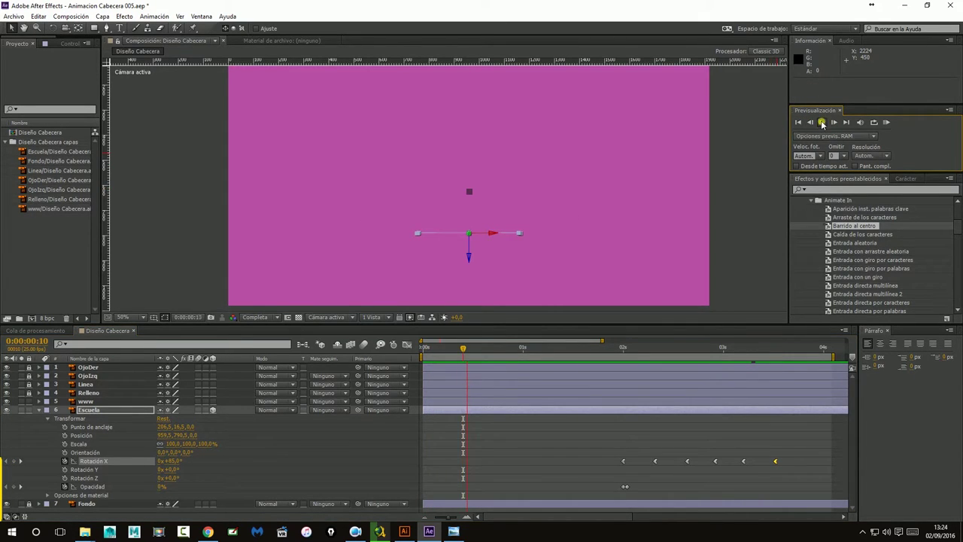
{"action": "left_click", "coordinate": [738, 188]}
{"action": "left_click", "coordinate": [823, 122]}
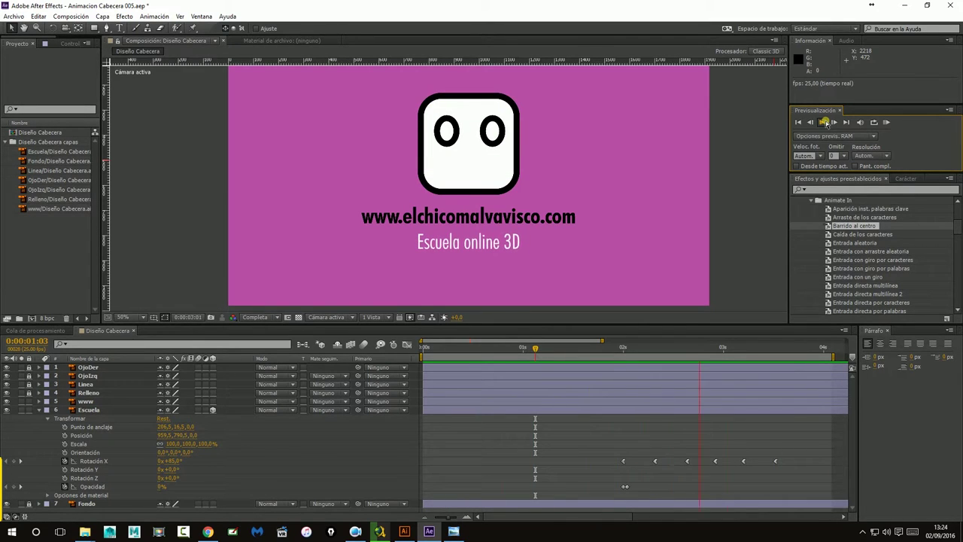
{"action": "left_click", "coordinate": [826, 123]}
{"action": "left_click", "coordinate": [706, 349]}
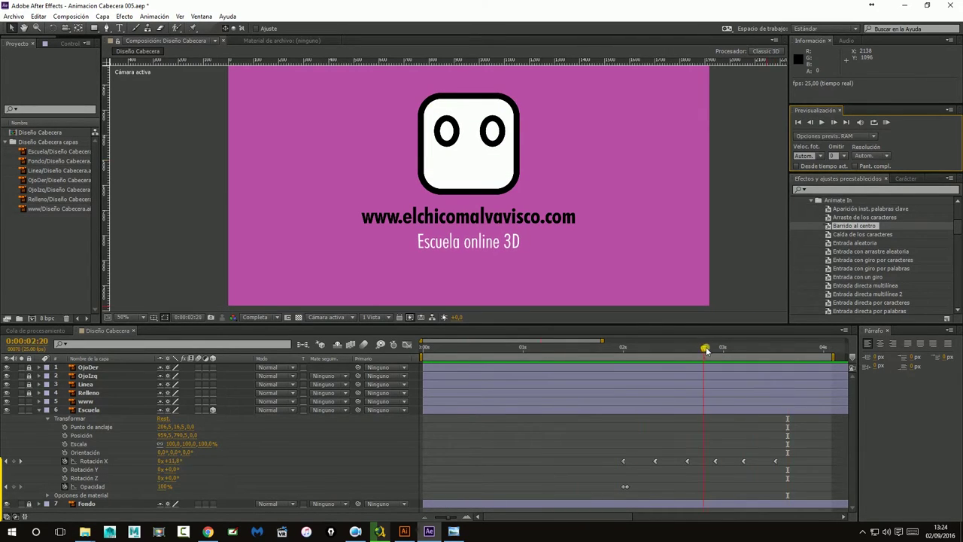
{"action": "left_click_drag", "start_coordinate": [705, 350], "coordinate": [619, 350]}
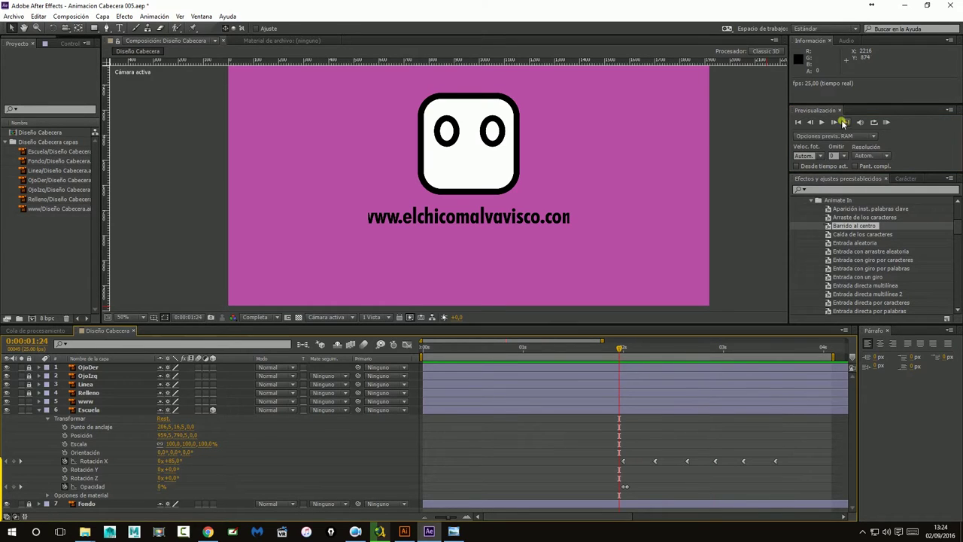
{"action": "left_click", "coordinate": [822, 125]}
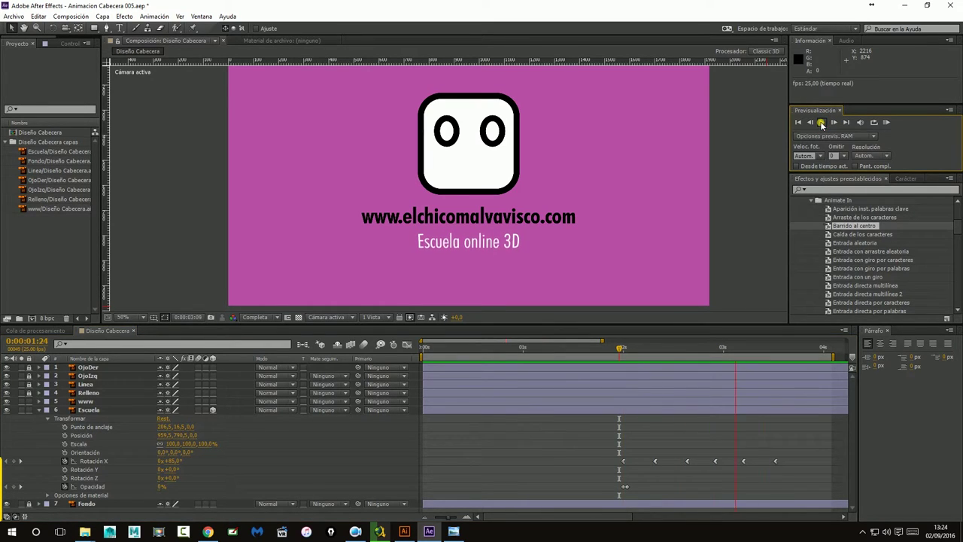
{"action": "left_click", "coordinate": [737, 389]}
{"action": "mouse_move", "coordinate": [738, 350]}
{"action": "left_mouse_down"}
{"action": "mouse_move", "coordinate": [697, 358]}
{"action": "mouse_move", "coordinate": [743, 359]}
{"action": "left_mouse_up"}
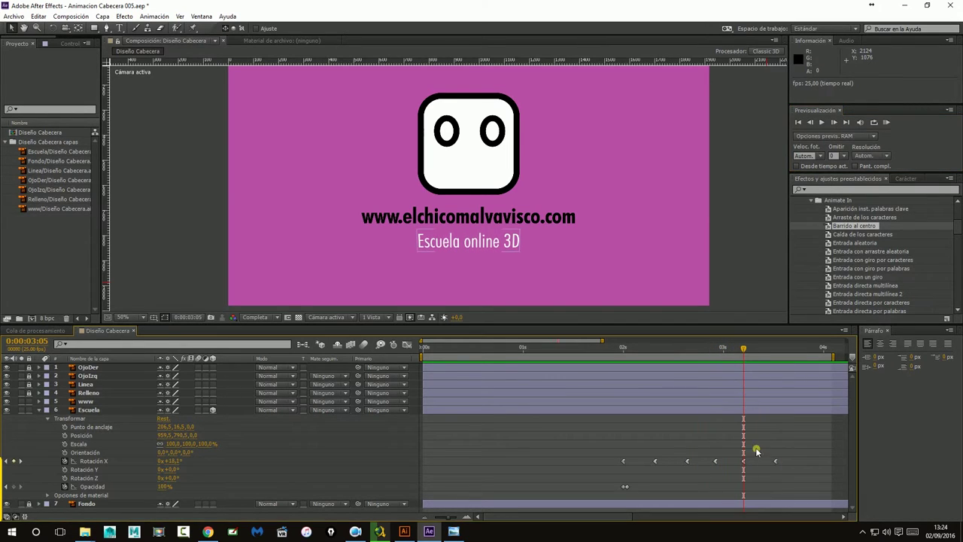
Pull the final Rotation X keyframes a few frames earlier, preview, then select the 2:08 keyframe
{"action": "mouse_move", "coordinate": [733, 442]}
{"action": "left_mouse_down"}
{"action": "mouse_move", "coordinate": [781, 466]}
{"action": "mouse_move", "coordinate": [772, 461]}
{"action": "left_mouse_up"}
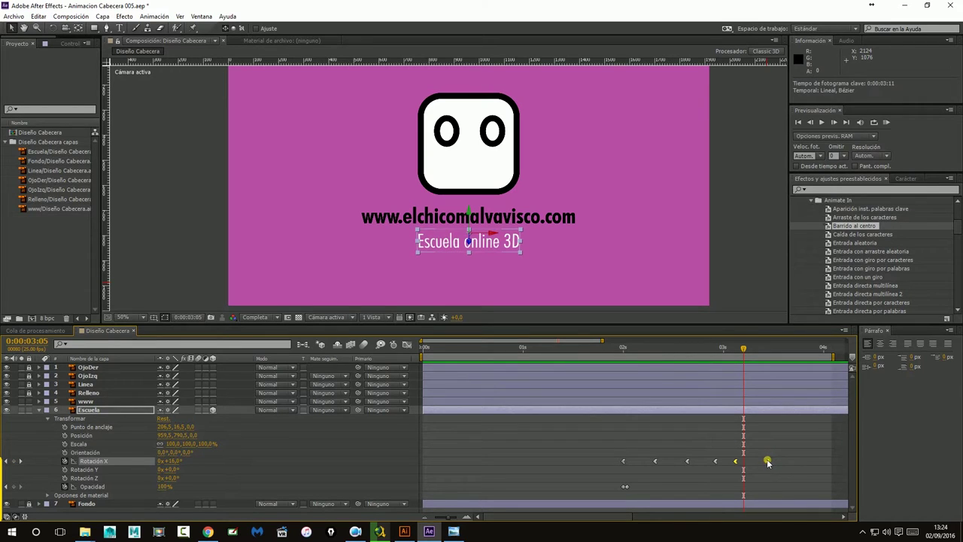
{"action": "left_click_drag", "start_coordinate": [745, 350], "coordinate": [780, 354]}
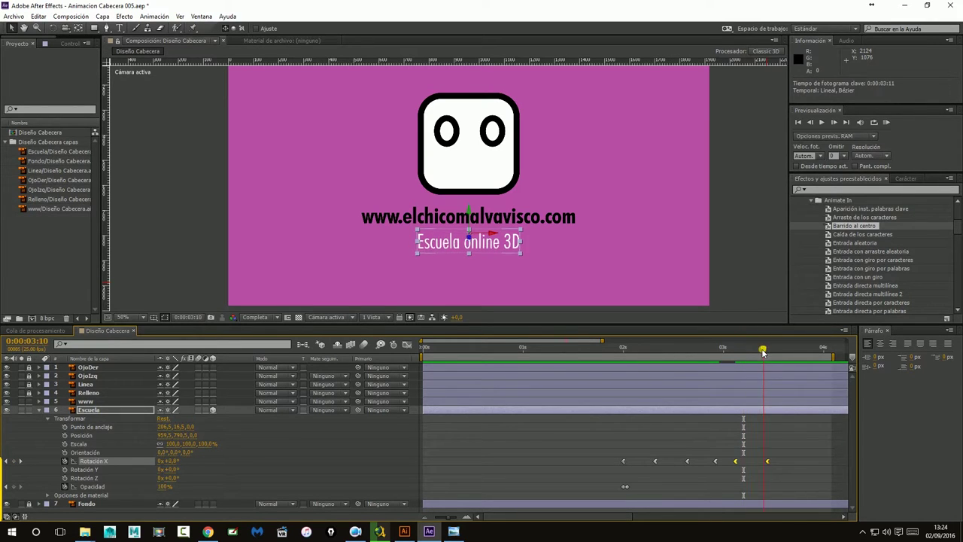
{"action": "left_click", "coordinate": [822, 122]}
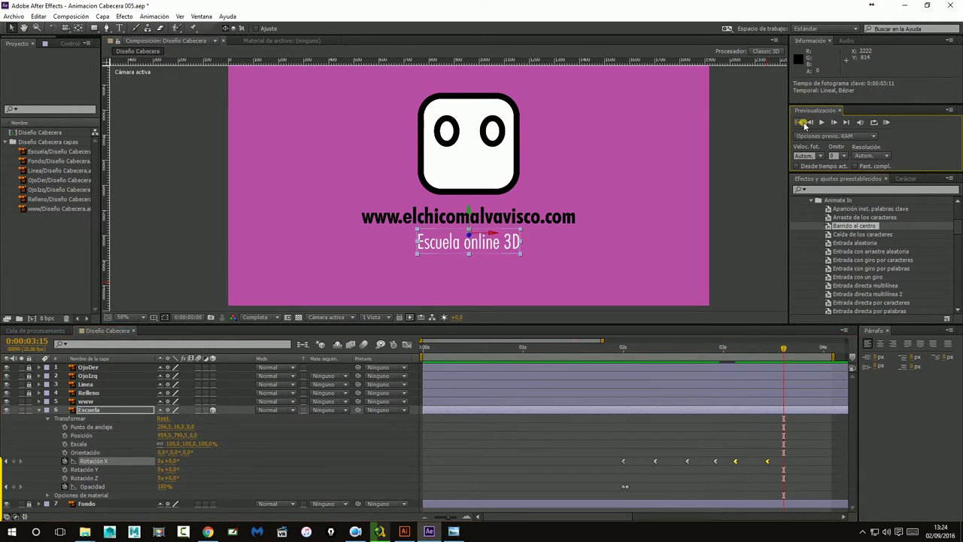
{"action": "left_click", "coordinate": [765, 149]}
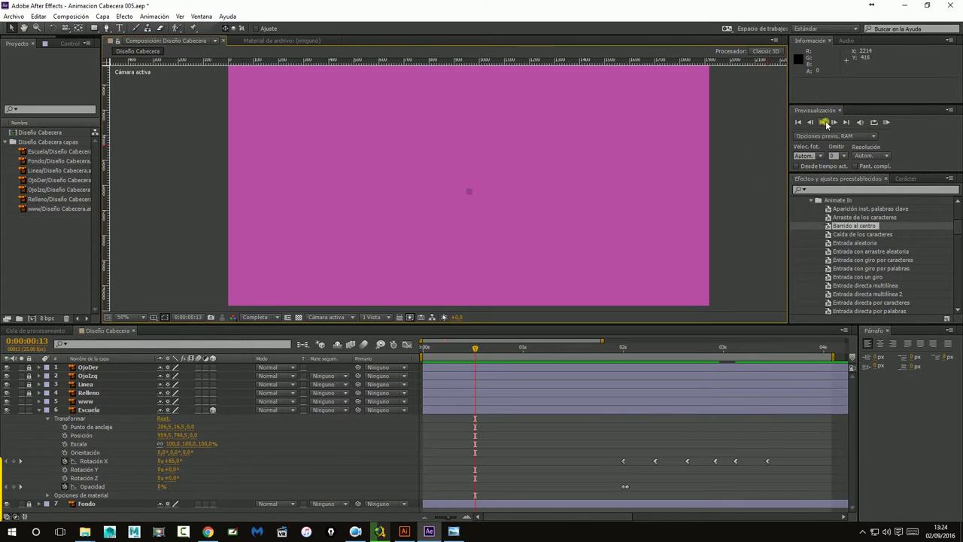
{"action": "left_click", "coordinate": [825, 123]}
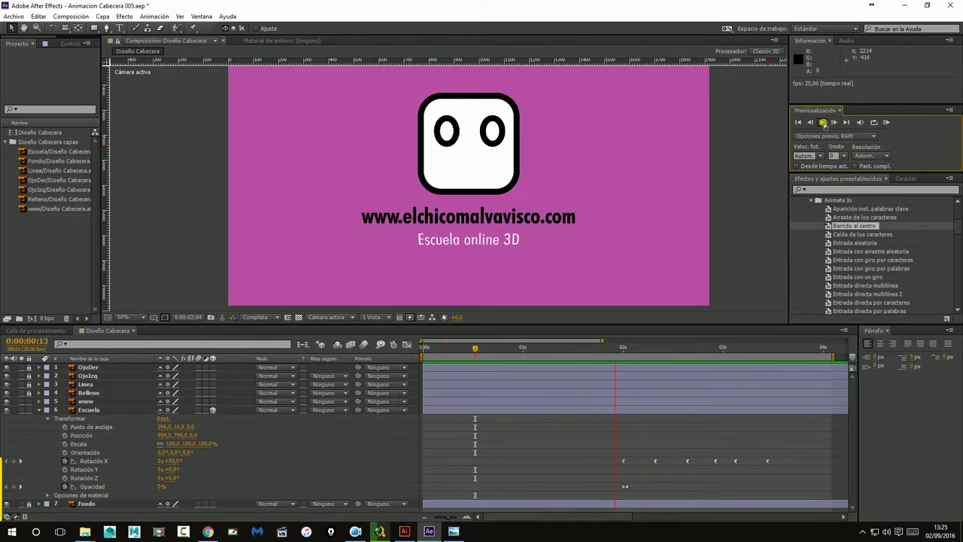
{"action": "mouse_move", "coordinate": [645, 350]}
{"action": "left_mouse_down"}
{"action": "mouse_move", "coordinate": [634, 352]}
{"action": "mouse_move", "coordinate": [679, 352]}
{"action": "mouse_move", "coordinate": [658, 368]}
{"action": "left_mouse_up"}
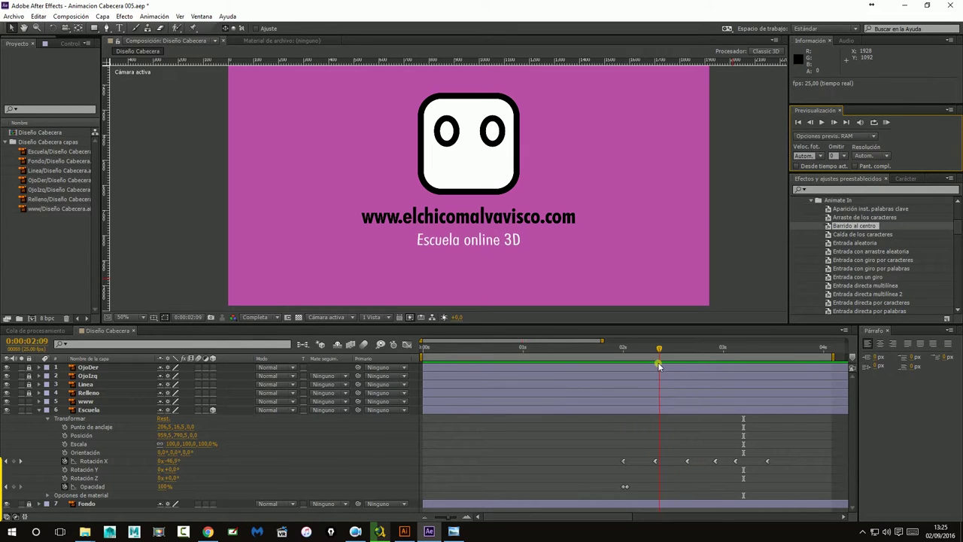
{"action": "left_click", "coordinate": [663, 459]}
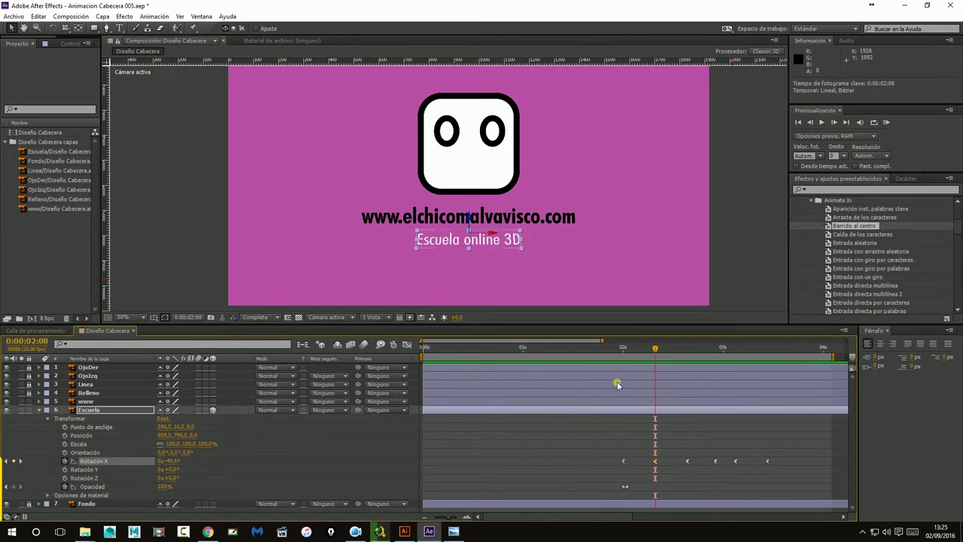
Show the Rotation X value graph, stretch the lowest keyframe's easing handle, and preview
{"action": "left_click", "coordinate": [407, 345]}
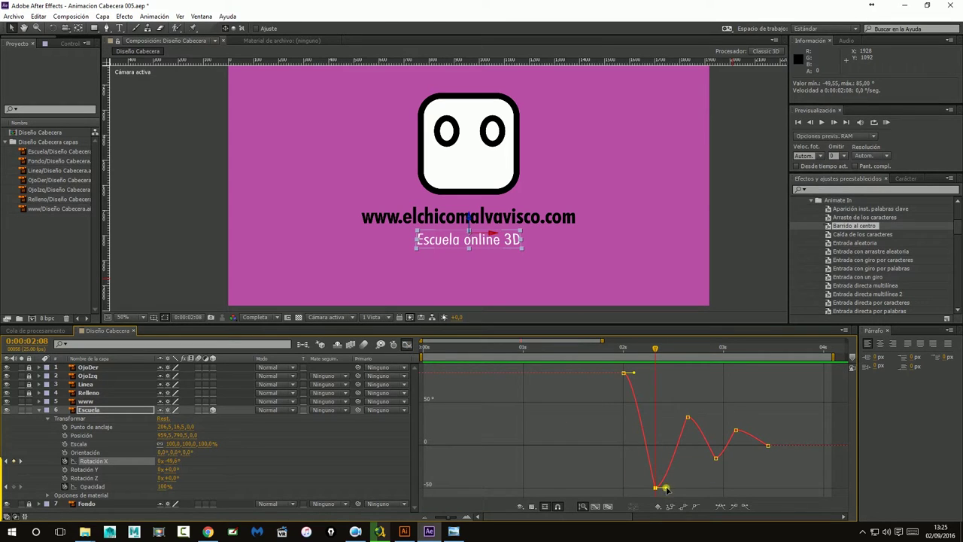
{"action": "left_click_drag", "start_coordinate": [663, 484], "coordinate": [647, 480]}
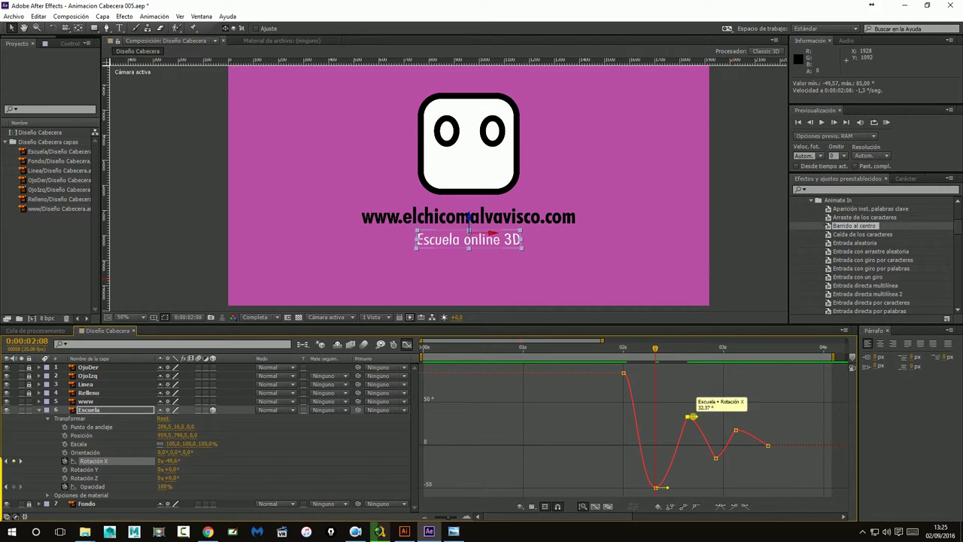
{"action": "left_click", "coordinate": [716, 457]}
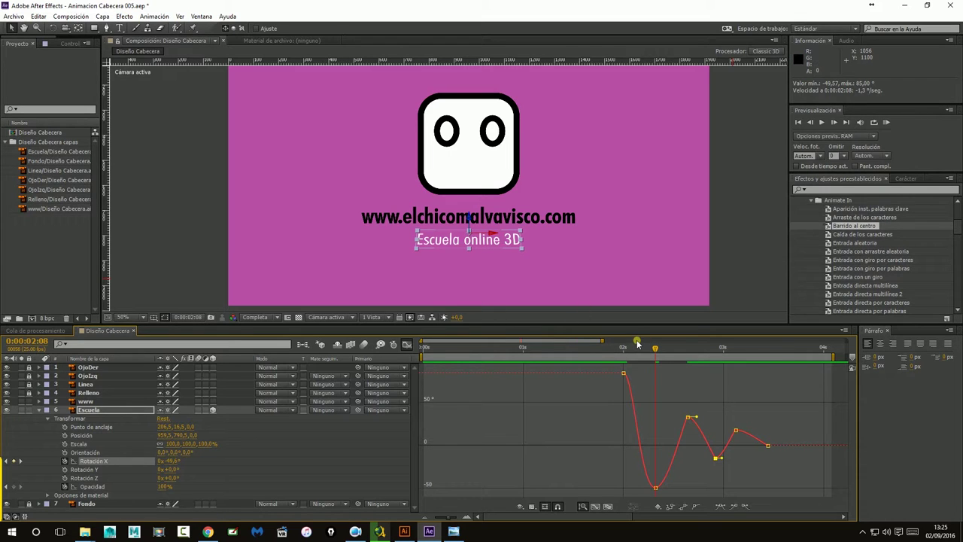
{"action": "left_click", "coordinate": [799, 122]}
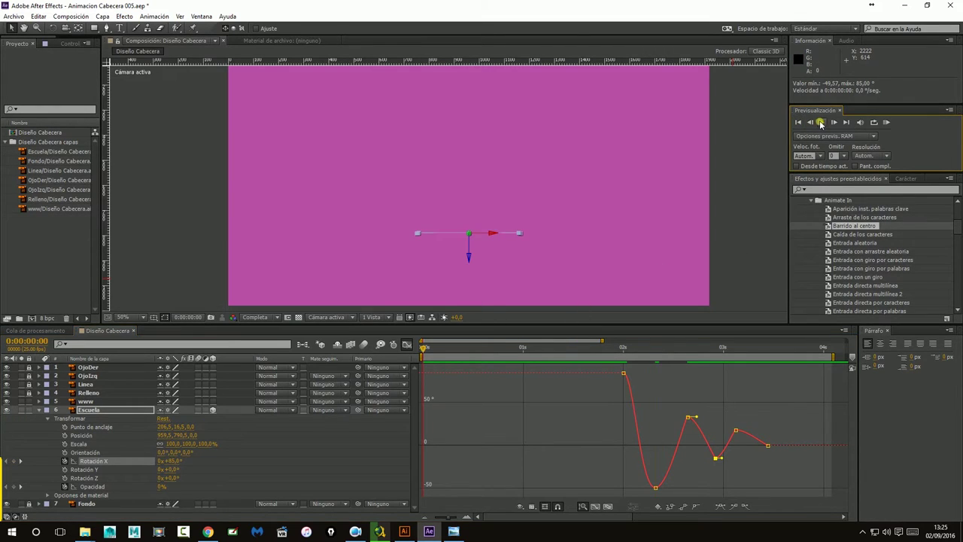
{"action": "key", "text": "space"}
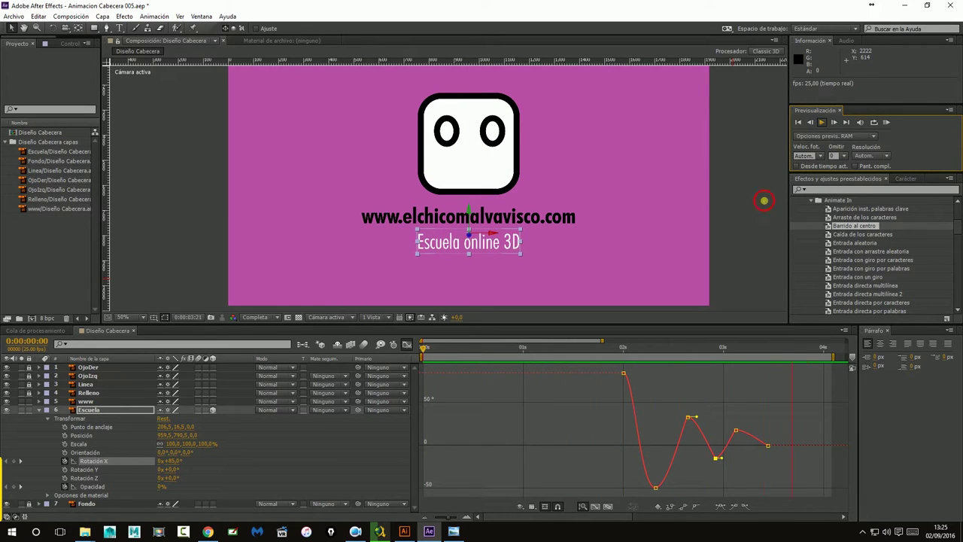
{"action": "key", "text": "space"}
Raise the lowest Rotation X keyframe slightly after inspecting the 2:00 and 2:16 keyframes
{"action": "mouse_move", "coordinate": [690, 421]}
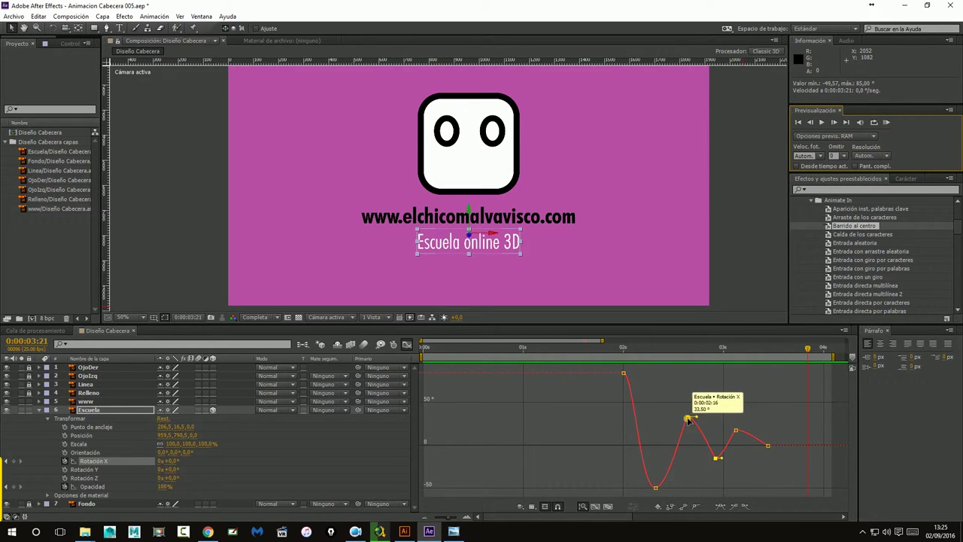
{"action": "left_click", "coordinate": [682, 418]}
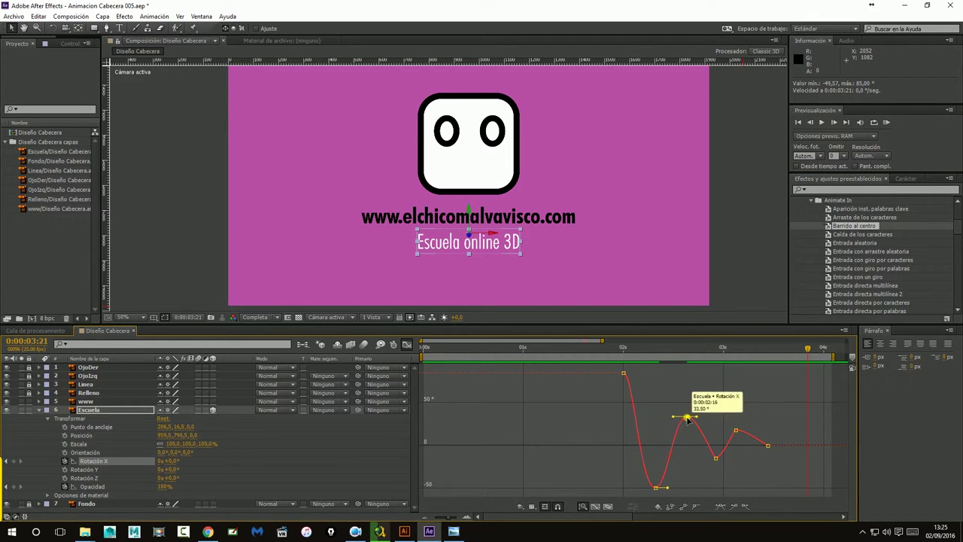
{"action": "left_click", "coordinate": [716, 460]}
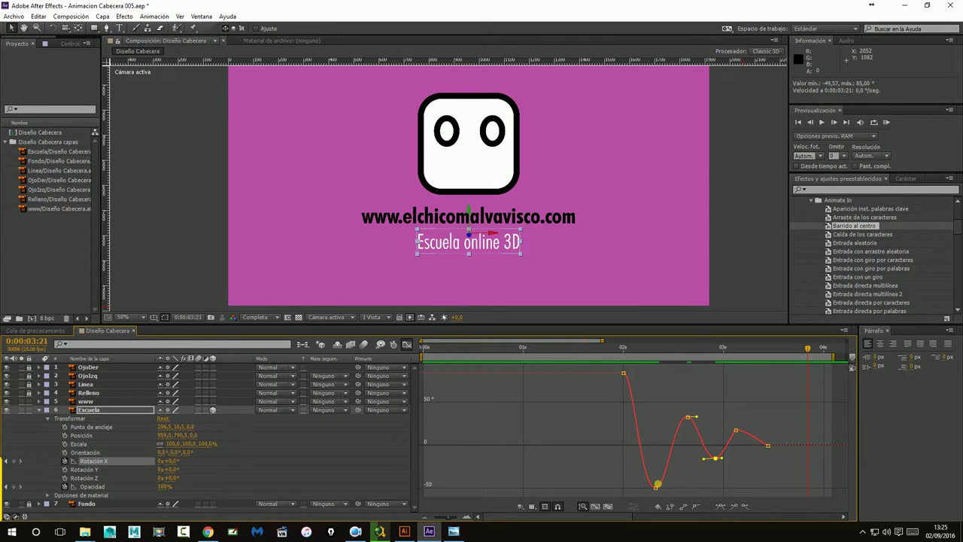
{"action": "left_click", "coordinate": [624, 372]}
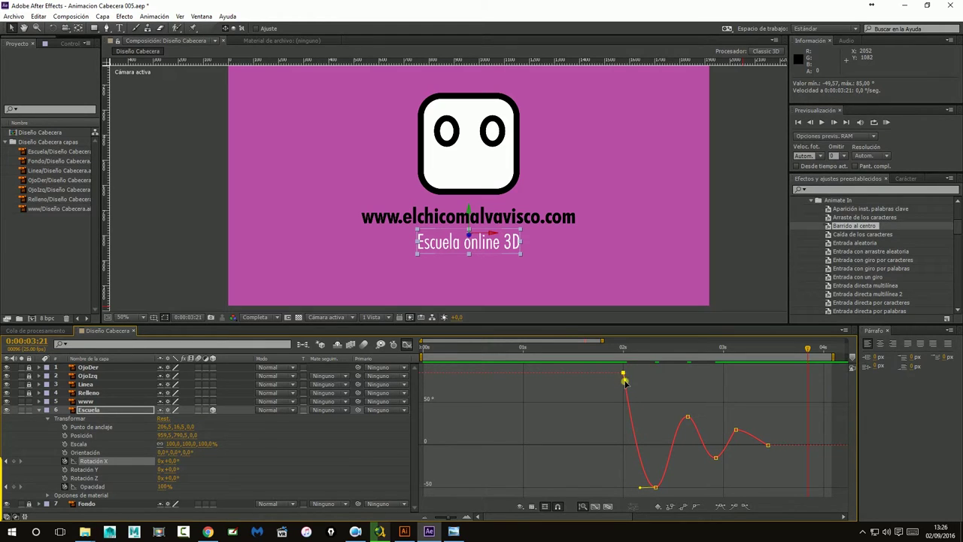
{"action": "mouse_move", "coordinate": [624, 374]}
{"action": "mouse_move", "coordinate": [654, 486]}
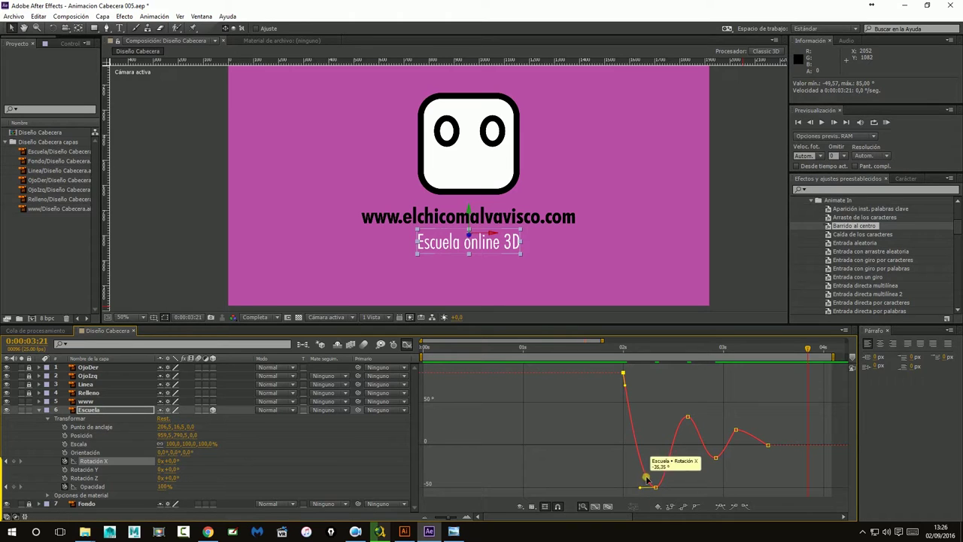
{"action": "left_click_drag", "start_coordinate": [656, 490], "coordinate": [660, 484]}
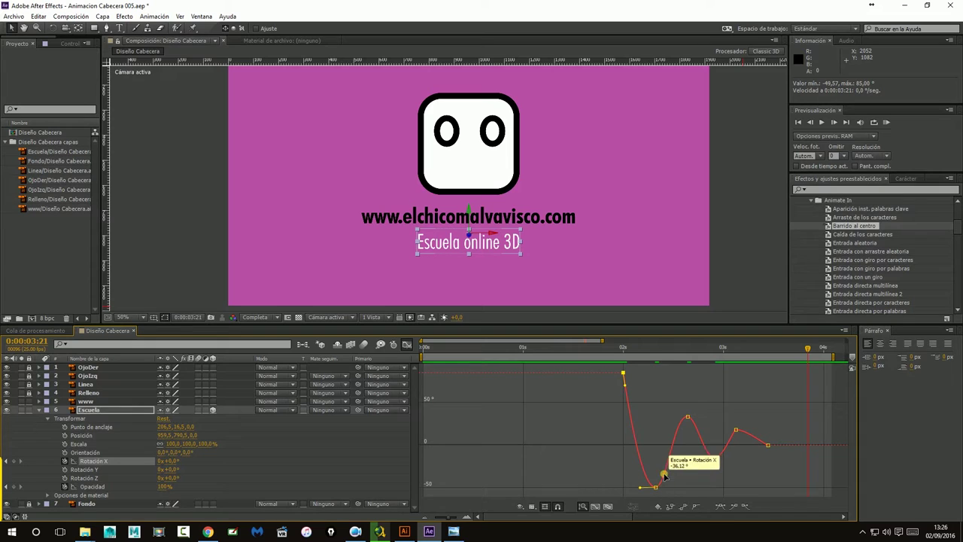
Pull out an easing handle on the final 3:11 keyframe after checking the 3:03 rebound
{"action": "left_click", "coordinate": [687, 418]}
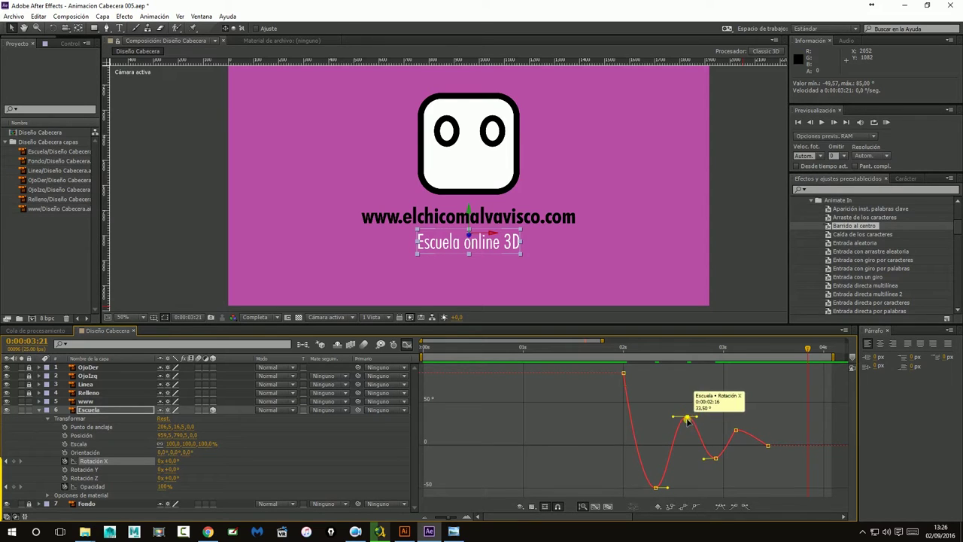
{"action": "left_click", "coordinate": [717, 458]}
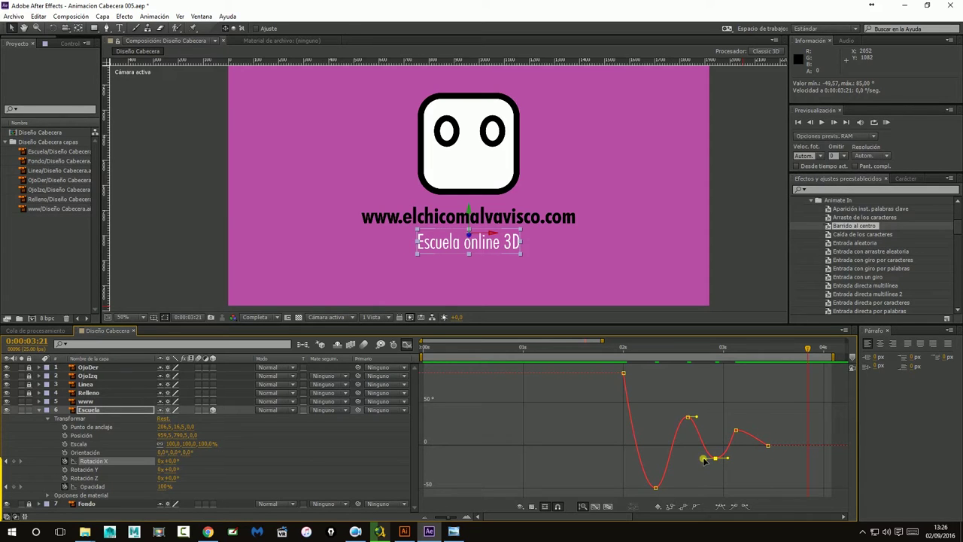
{"action": "mouse_move", "coordinate": [735, 431]}
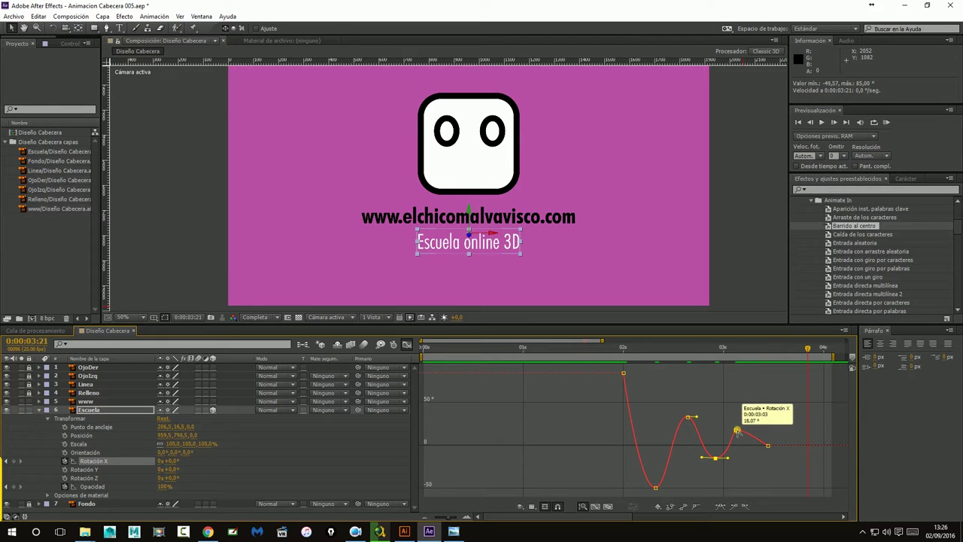
{"action": "left_click", "coordinate": [734, 430]}
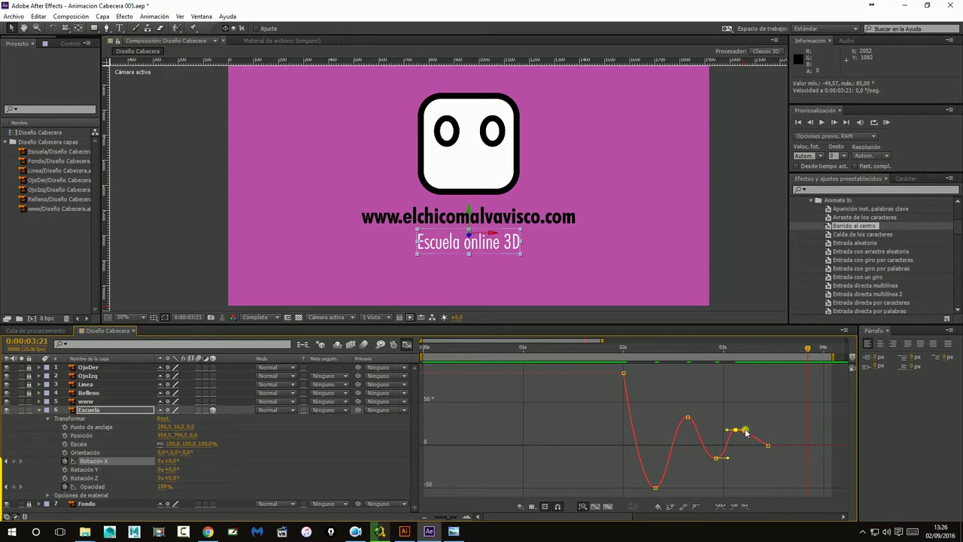
{"action": "left_click", "coordinate": [767, 445]}
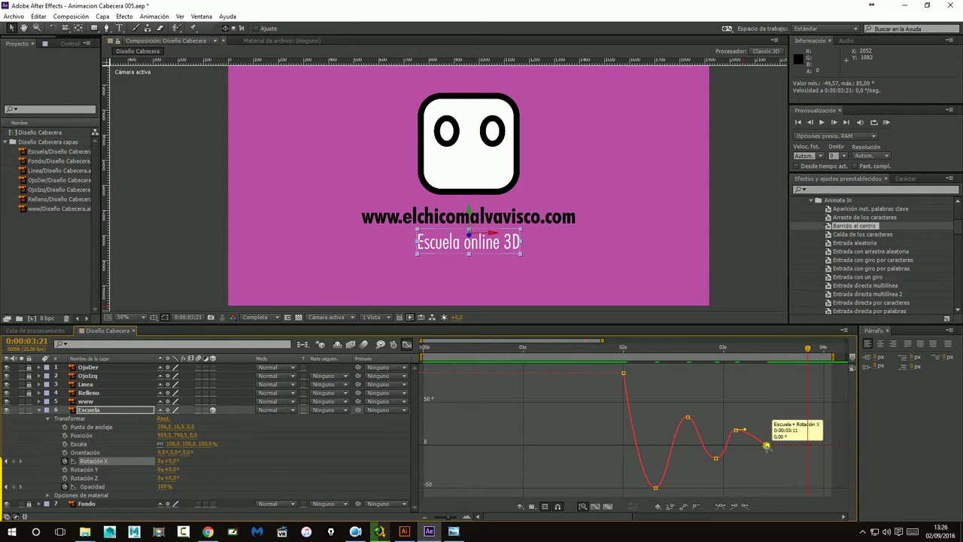
{"action": "left_click_drag", "start_coordinate": [767, 445], "coordinate": [754, 448]}
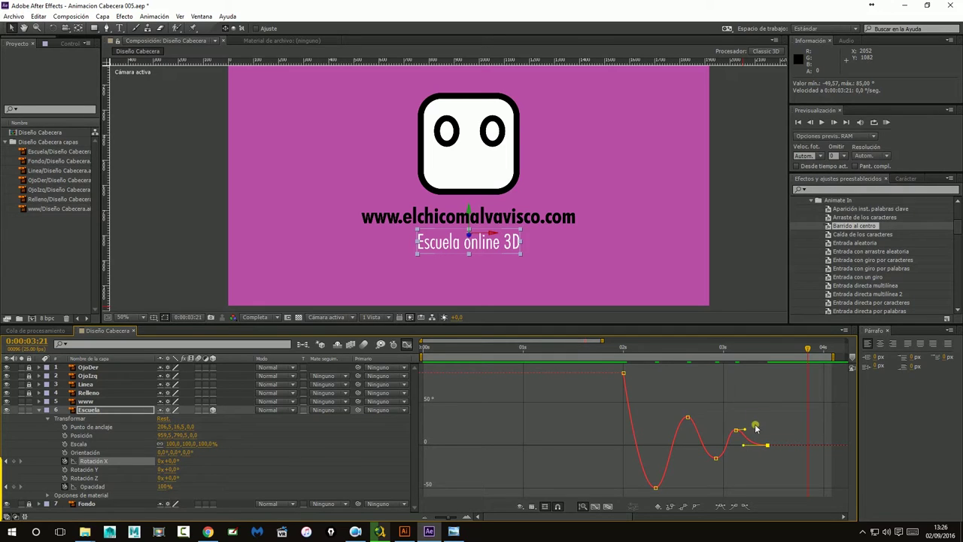
{"action": "left_click", "coordinate": [762, 421]}
{"action": "left_click", "coordinate": [781, 195]}
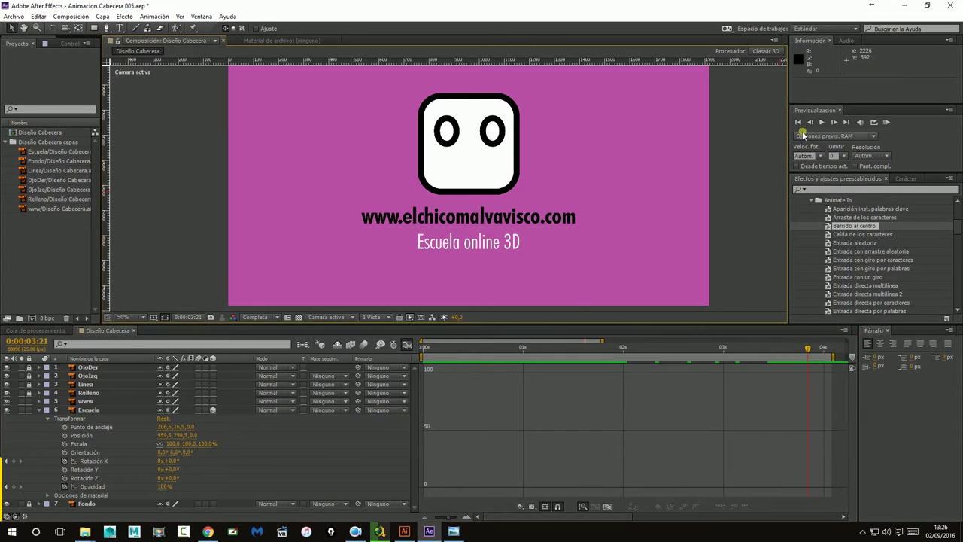
Preview the eased flip, then select the Escuela layer and switch the Graph Editor off
{"action": "left_click", "coordinate": [820, 122]}
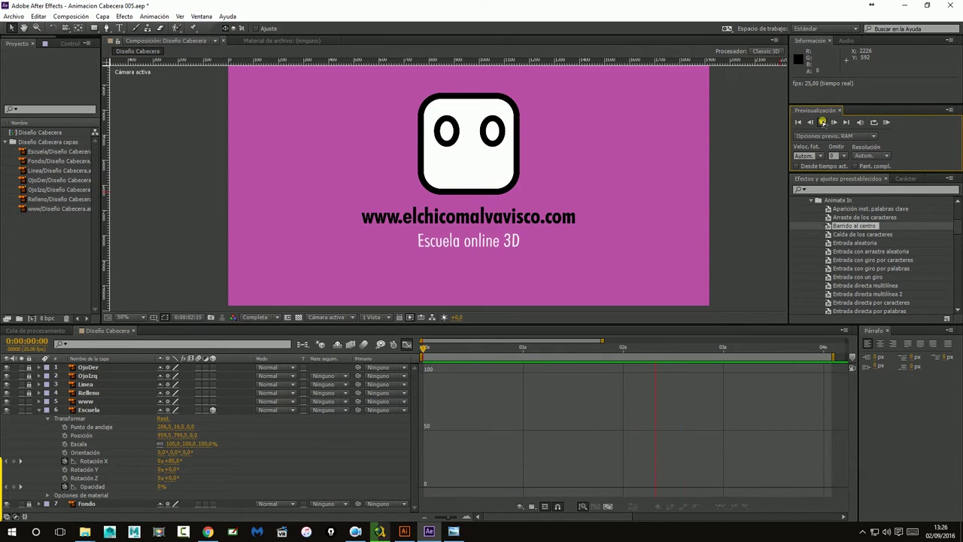
{"action": "left_click", "coordinate": [823, 123]}
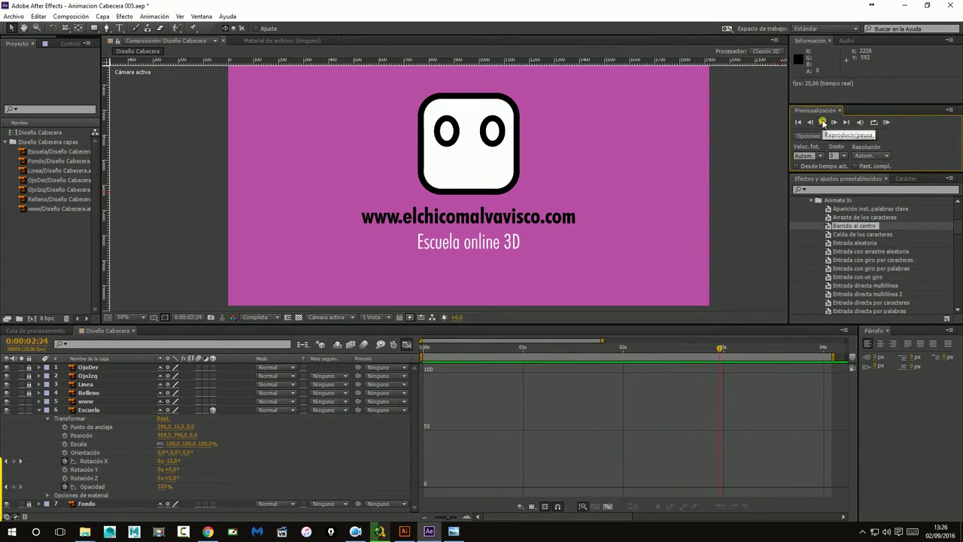
{"action": "left_click", "coordinate": [484, 247]}
{"action": "left_click", "coordinate": [406, 346]}
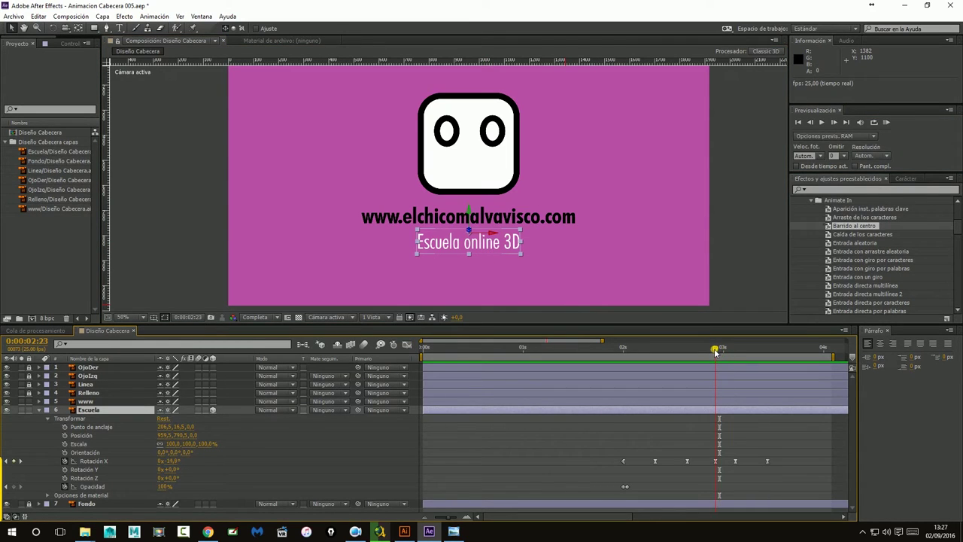
Shift the final Rotación X keyframe slightly later and preview the animation from the start
{"action": "left_click_drag", "start_coordinate": [727, 442], "coordinate": [776, 466]}
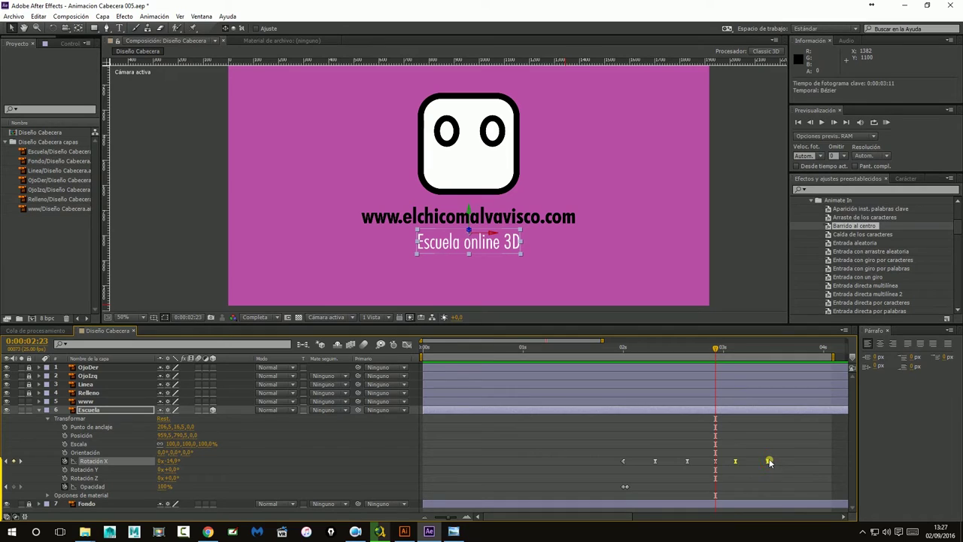
{"action": "left_click_drag", "start_coordinate": [779, 462], "coordinate": [786, 462]}
{"action": "left_click", "coordinate": [737, 255]}
{"action": "left_click", "coordinate": [823, 123]}
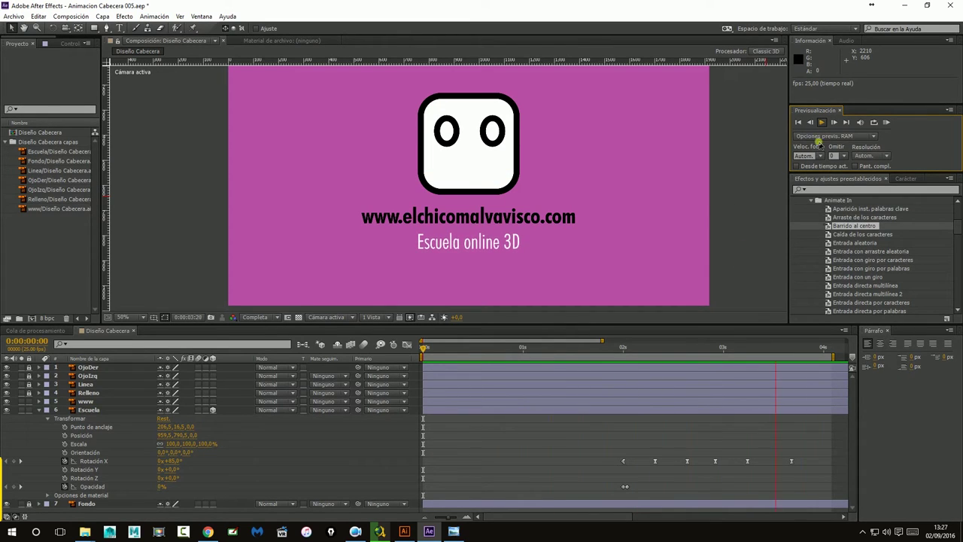
{"action": "left_click", "coordinate": [821, 122]}
Adjust the Escuela text's Rotación X angle near 3 seconds and scrub through the bounce
{"action": "left_click_drag", "start_coordinate": [741, 347], "coordinate": [715, 351]}
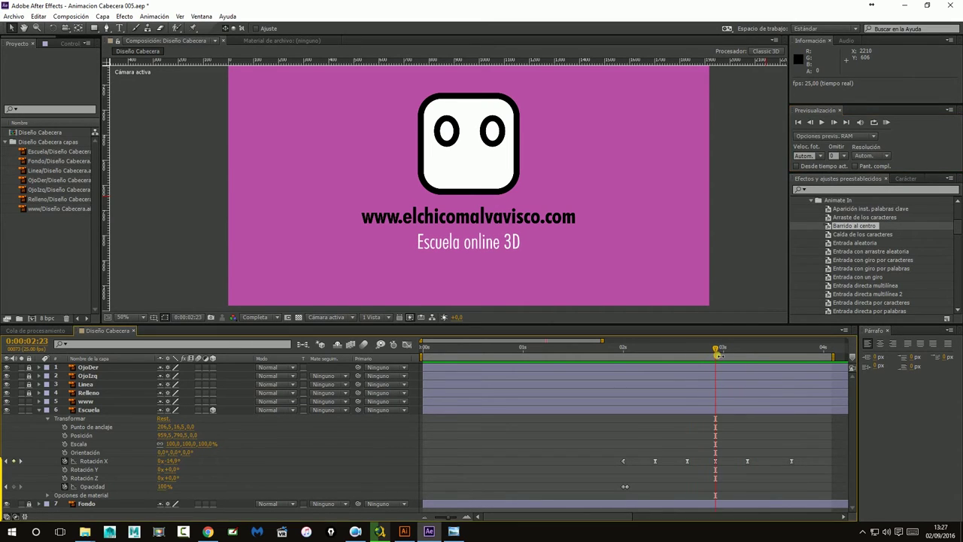
{"action": "left_click", "coordinate": [87, 470]}
{"action": "left_click_drag", "start_coordinate": [158, 463], "coordinate": [164, 461]}
{"action": "left_click_drag", "start_coordinate": [717, 350], "coordinate": [797, 355]}
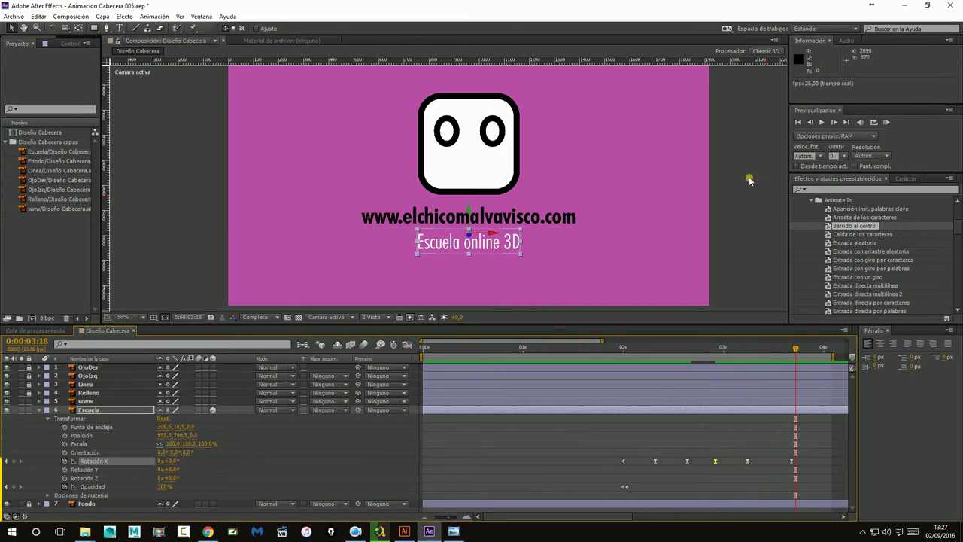
Preview the full header animation again and park the current time at 3:17
{"action": "left_click", "coordinate": [748, 181]}
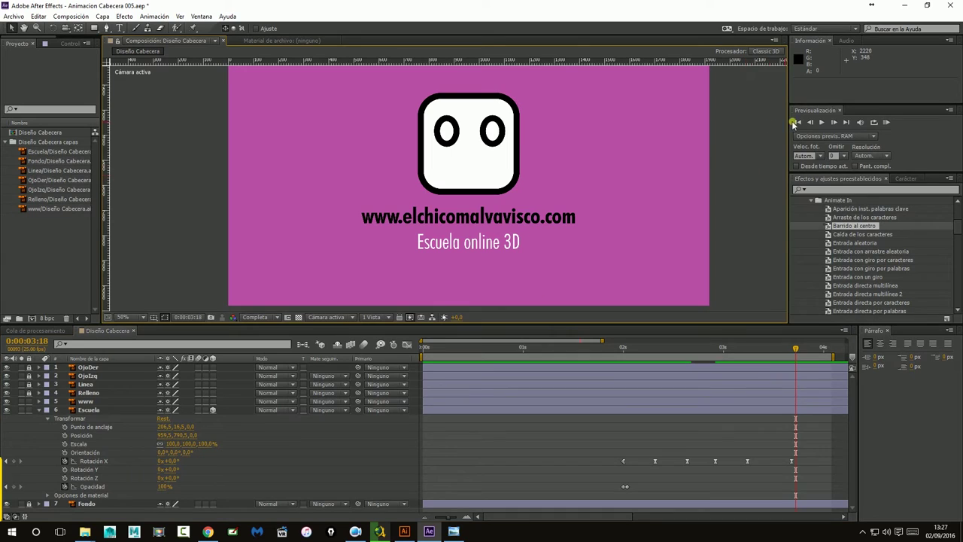
{"action": "left_click", "coordinate": [799, 121]}
{"action": "left_click", "coordinate": [821, 121]}
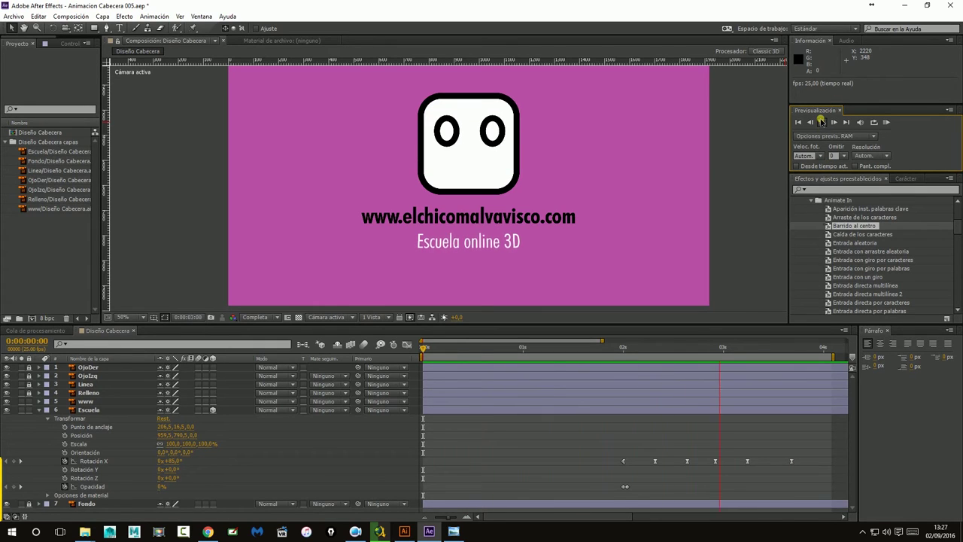
{"action": "left_click", "coordinate": [821, 122]}
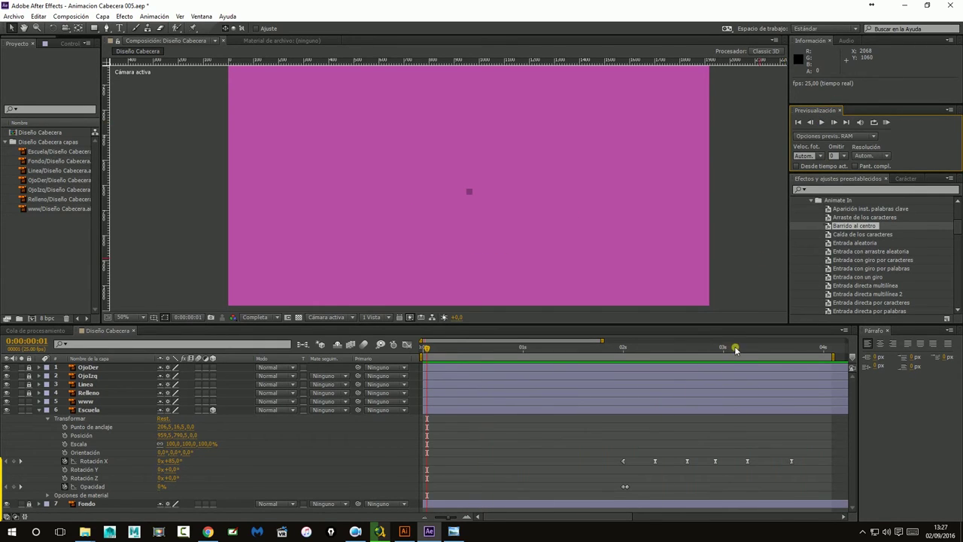
{"action": "left_click_drag", "start_coordinate": [547, 519], "coordinate": [603, 519]}
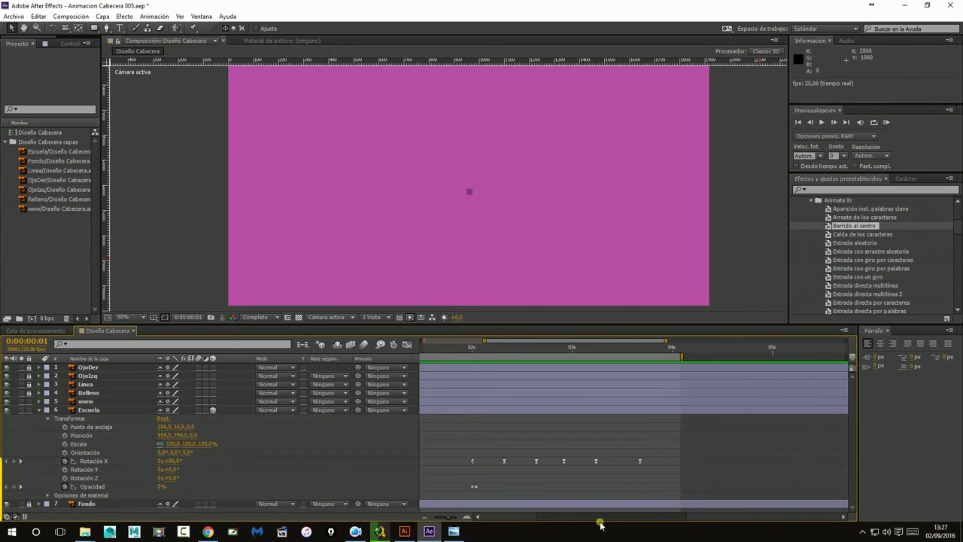
{"action": "left_click", "coordinate": [650, 349]}
{"action": "left_click_drag", "start_coordinate": [651, 350], "coordinate": [639, 354]}
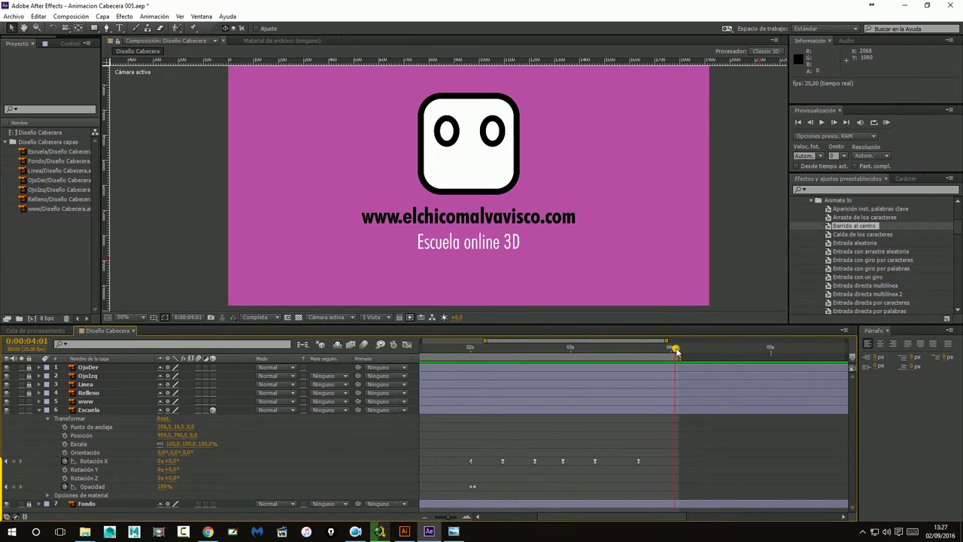
Give the Escuela text smaller Rotación X swings with new angles at 3:17 and 4:02
{"action": "left_click", "coordinate": [512, 242]}
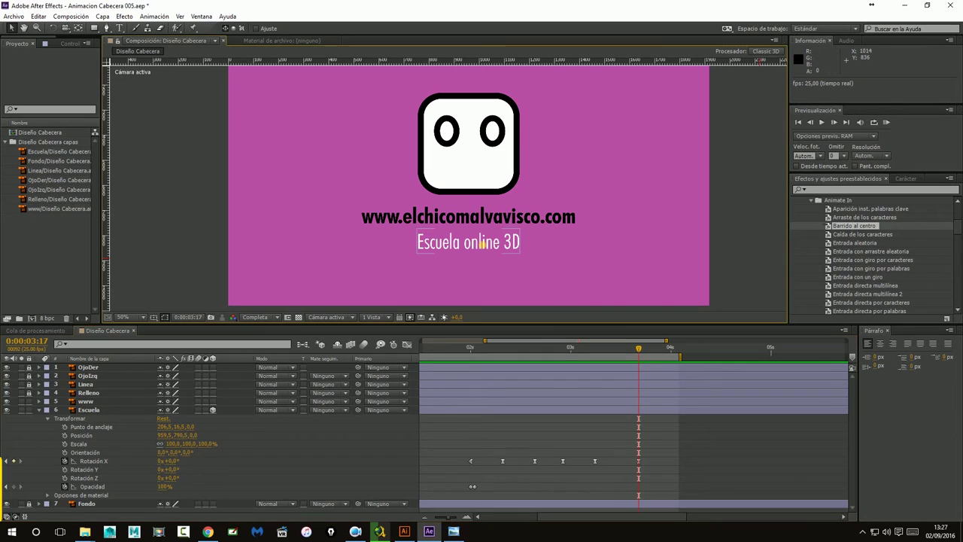
{"action": "left_click", "coordinate": [172, 460]}
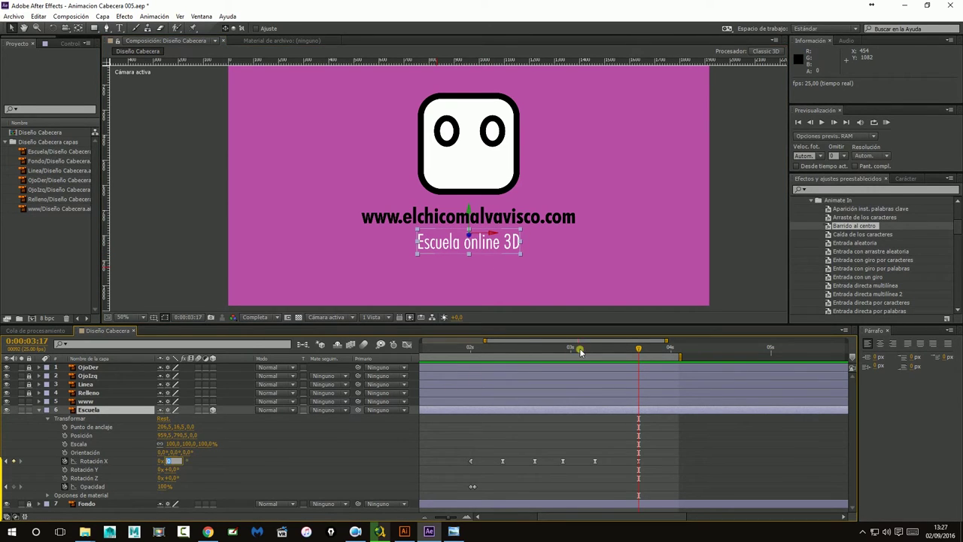
{"action": "left_click_drag", "start_coordinate": [580, 351], "coordinate": [639, 351]}
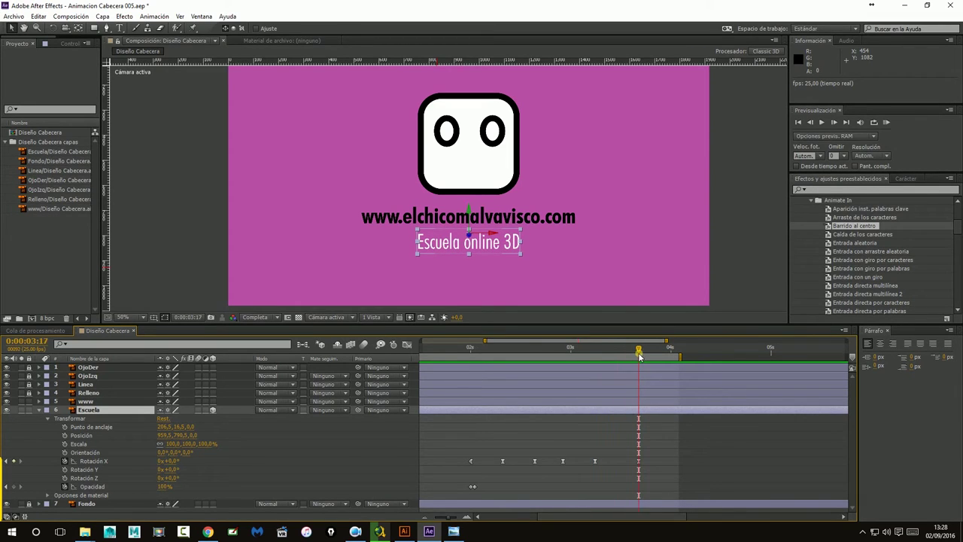
{"action": "left_click", "coordinate": [172, 461]}
{"action": "type", "text": "-19"}
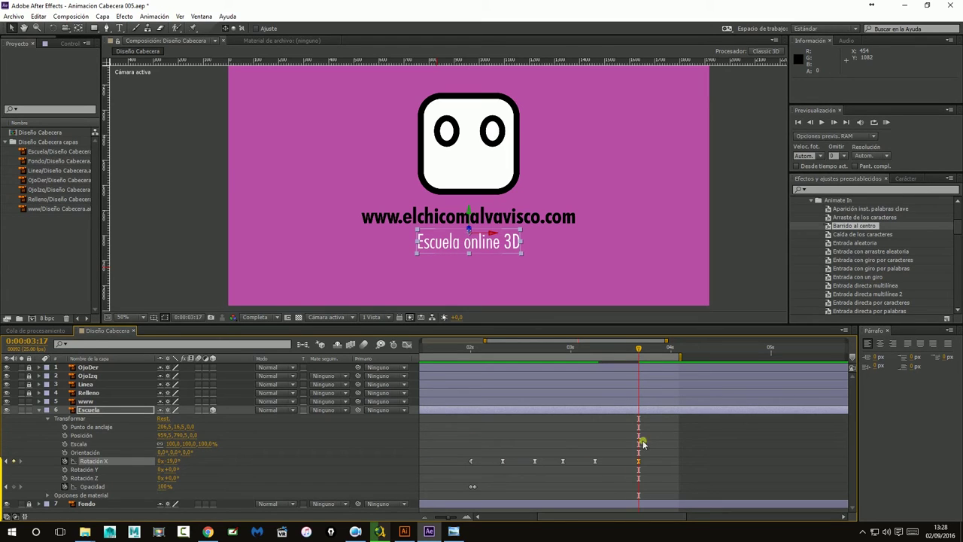
{"action": "left_click_drag", "start_coordinate": [641, 348], "coordinate": [679, 354]}
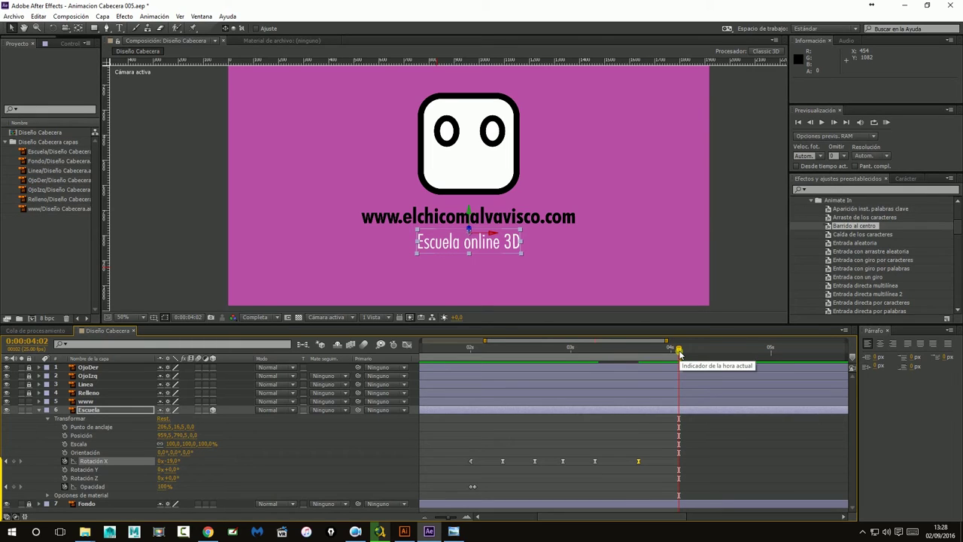
{"action": "left_click_drag", "start_coordinate": [175, 463], "coordinate": [177, 461]}
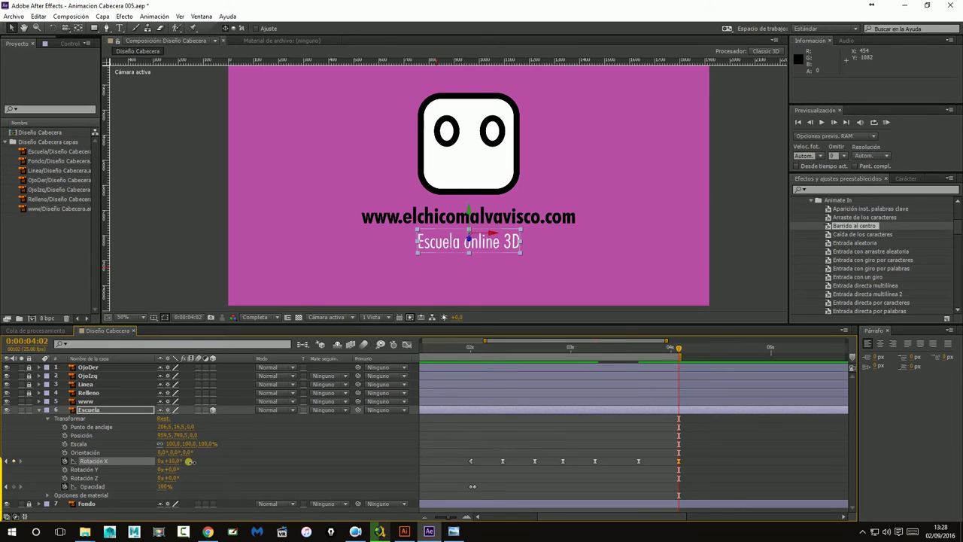
Add a Rotación X keyframe at 4:14, extend the work area to 4:14, and preview from the start
{"action": "left_click_drag", "start_coordinate": [681, 351], "coordinate": [727, 355]}
{"action": "left_click", "coordinate": [15, 461]}
{"action": "left_click_drag", "start_coordinate": [692, 362], "coordinate": [732, 358]}
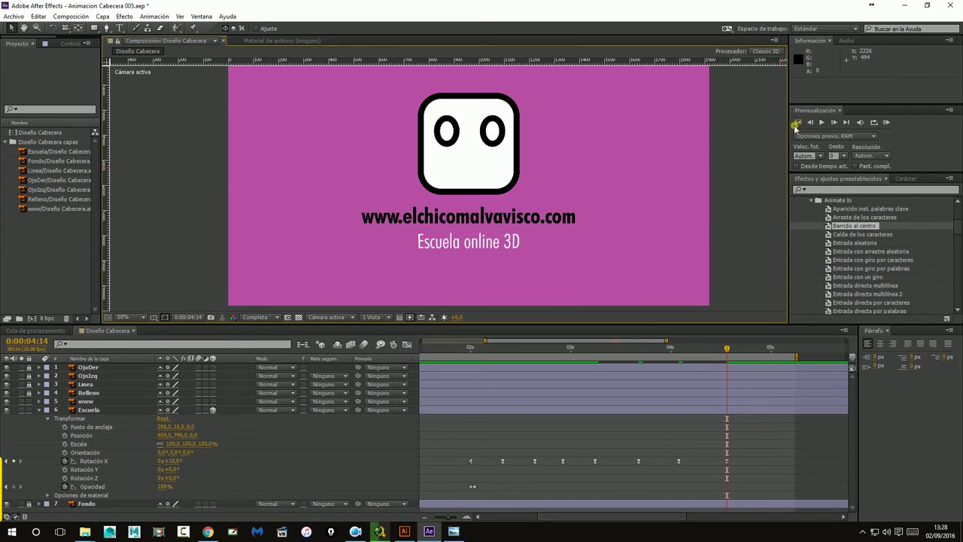
{"action": "left_click", "coordinate": [799, 122]}
{"action": "left_click", "coordinate": [820, 122]}
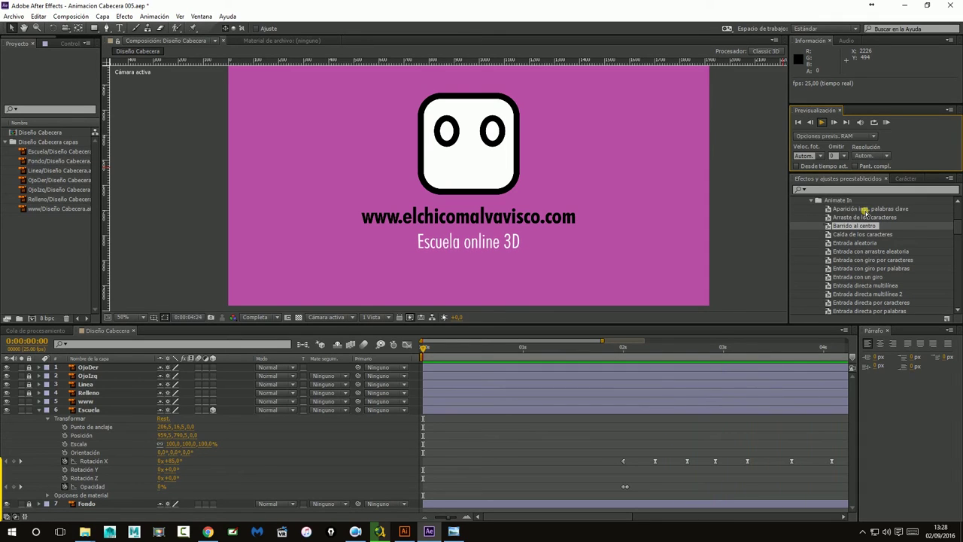
Nudge the last Rotación X keyframe slightly earlier and replay the preview, stopping at 3:19
{"action": "left_click", "coordinate": [821, 122]}
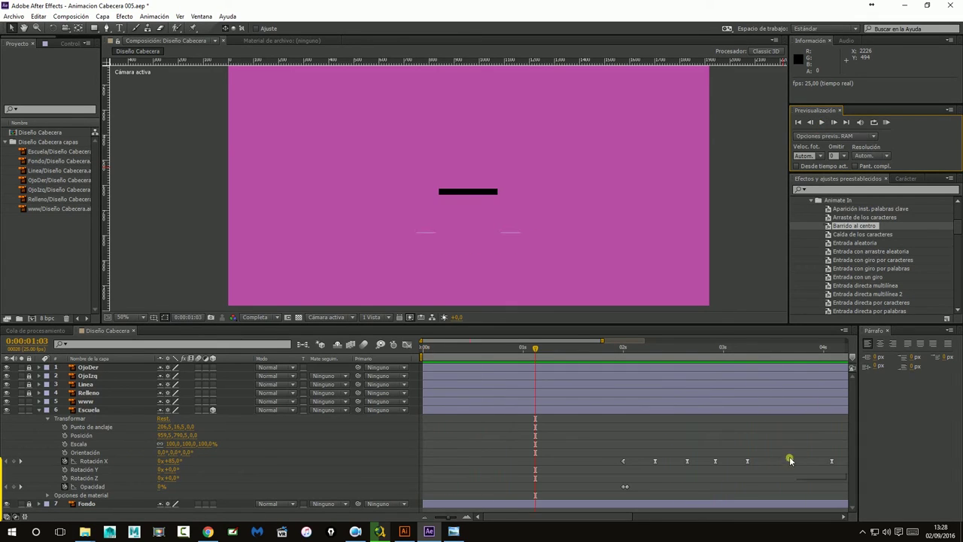
{"action": "mouse_move", "coordinate": [775, 442]}
{"action": "left_mouse_down"}
{"action": "mouse_move", "coordinate": [838, 485]}
{"action": "mouse_move", "coordinate": [817, 464]}
{"action": "left_mouse_up"}
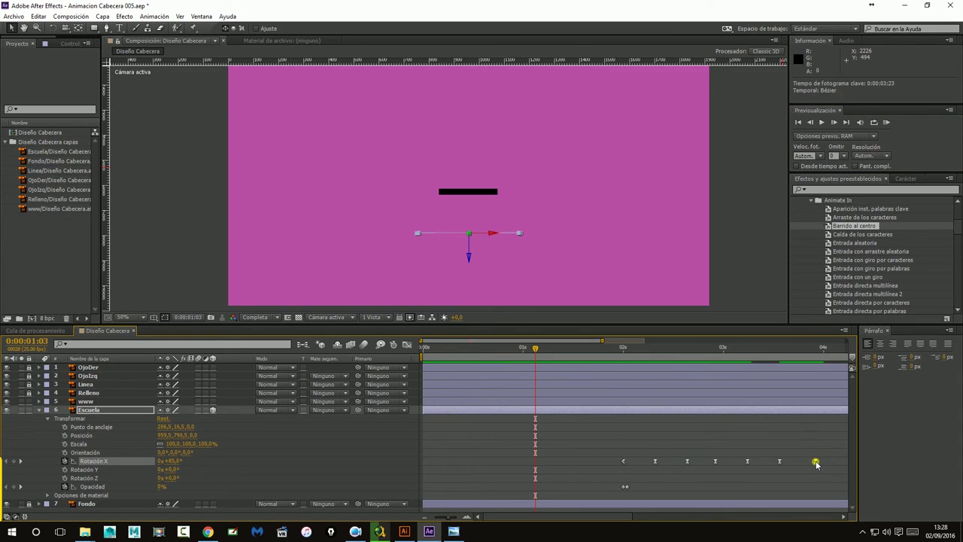
{"action": "left_click", "coordinate": [770, 242]}
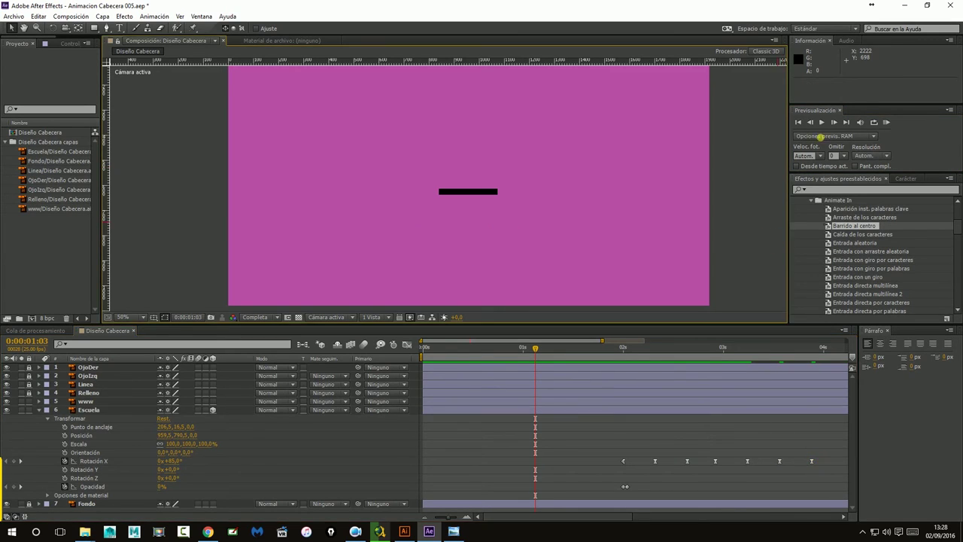
{"action": "left_click", "coordinate": [820, 122]}
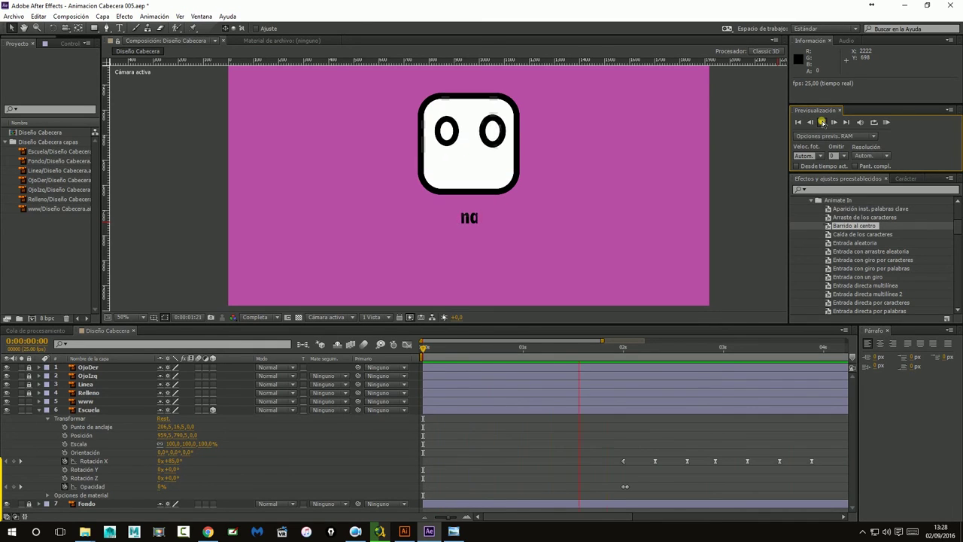
{"action": "left_click", "coordinate": [823, 122]}
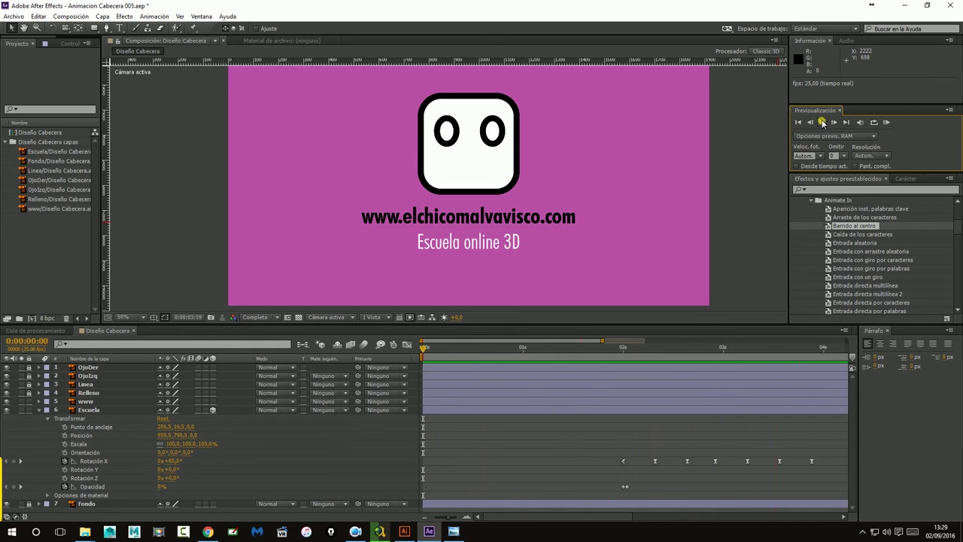
Select the Escuela text's Rotación X keyframe at 2:10
{"action": "left_click", "coordinate": [406, 344]}
{"action": "left_click", "coordinate": [406, 344]}
{"action": "left_click", "coordinate": [688, 461]}
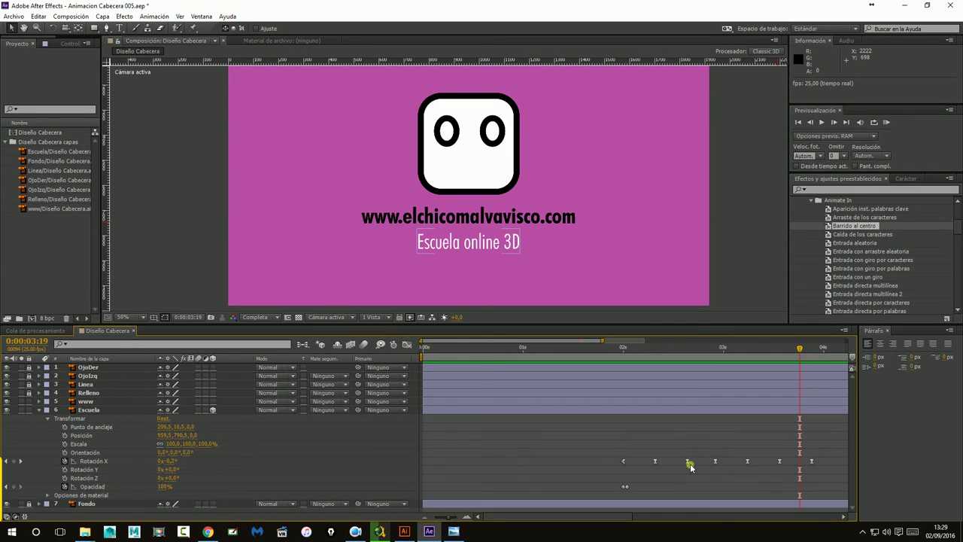
Select the Escuela text's keyframes at 3:19 and show their value curves in the Graph Editor
{"action": "left_click_drag", "start_coordinate": [709, 442], "coordinate": [819, 472]}
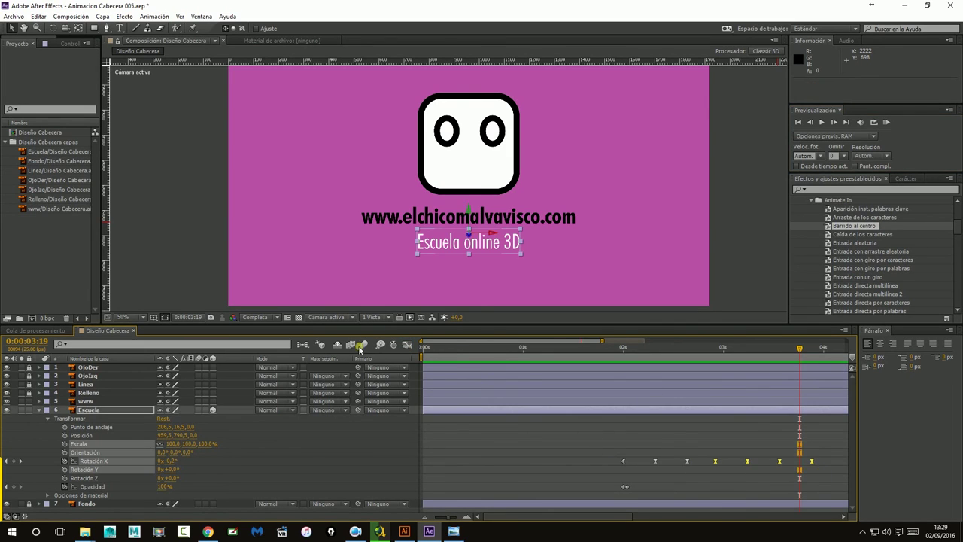
{"action": "left_click", "coordinate": [407, 345]}
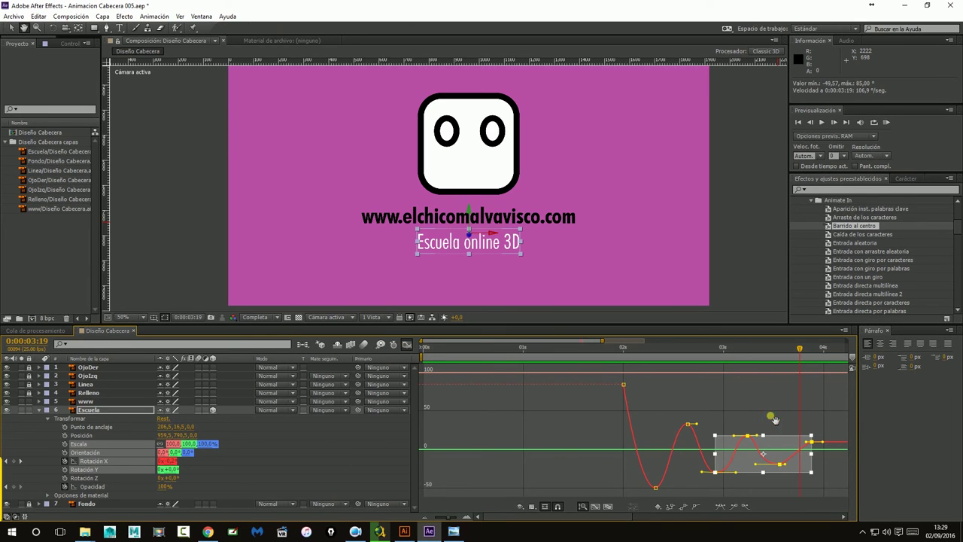
{"action": "scroll", "coordinate": [682, 446], "scroll_direction": "right", "scroll_amount": 5}
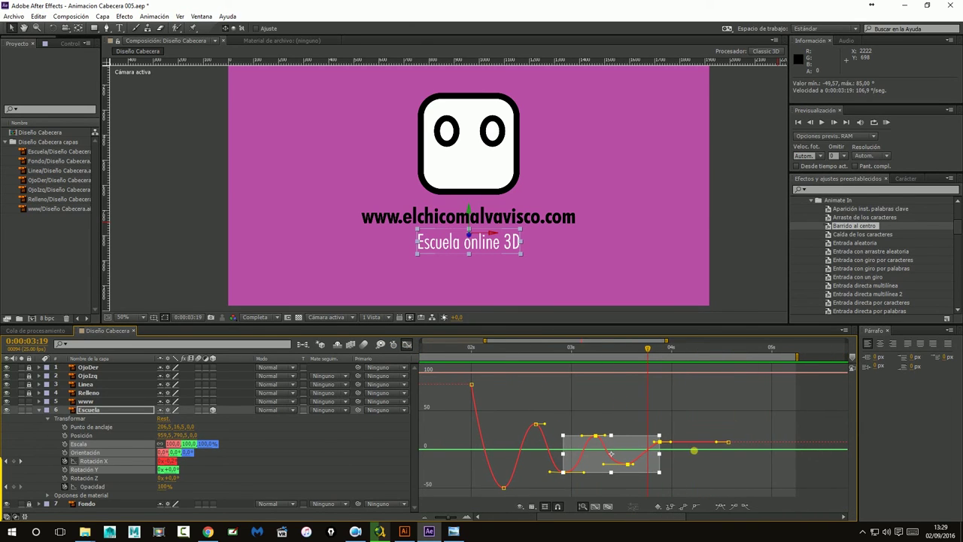
{"action": "scroll", "coordinate": [686, 451], "scroll_direction": "right", "scroll_amount": 1}
{"action": "scroll", "coordinate": [681, 444], "scroll_direction": "right", "scroll_amount": 1}
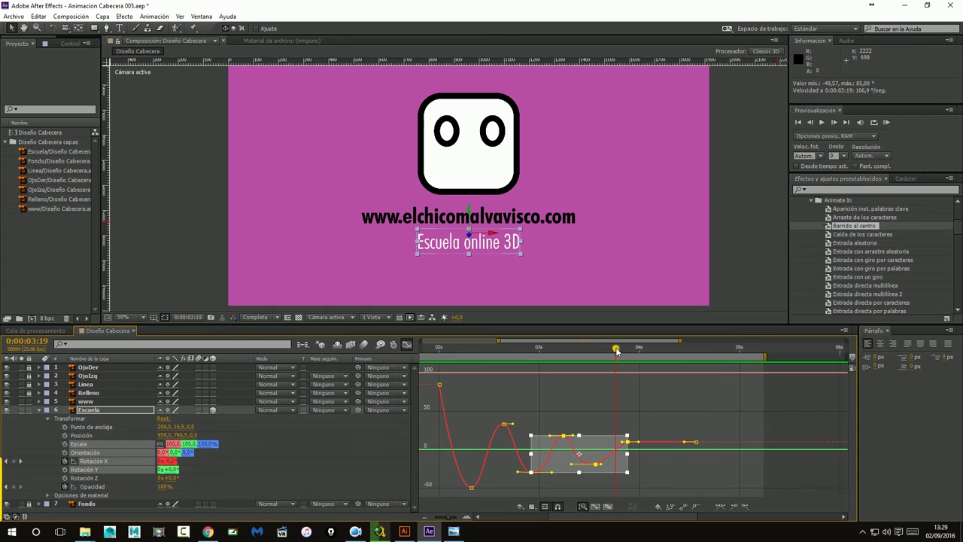
Drag the last Rotación X keyframe down to 0° so the bounce settles, then return to the timeline
{"action": "mouse_move", "coordinate": [615, 349]}
{"action": "left_mouse_down"}
{"action": "mouse_move", "coordinate": [554, 352]}
{"action": "mouse_move", "coordinate": [579, 352]}
{"action": "left_mouse_up"}
{"action": "left_click_drag", "start_coordinate": [580, 353], "coordinate": [644, 351]}
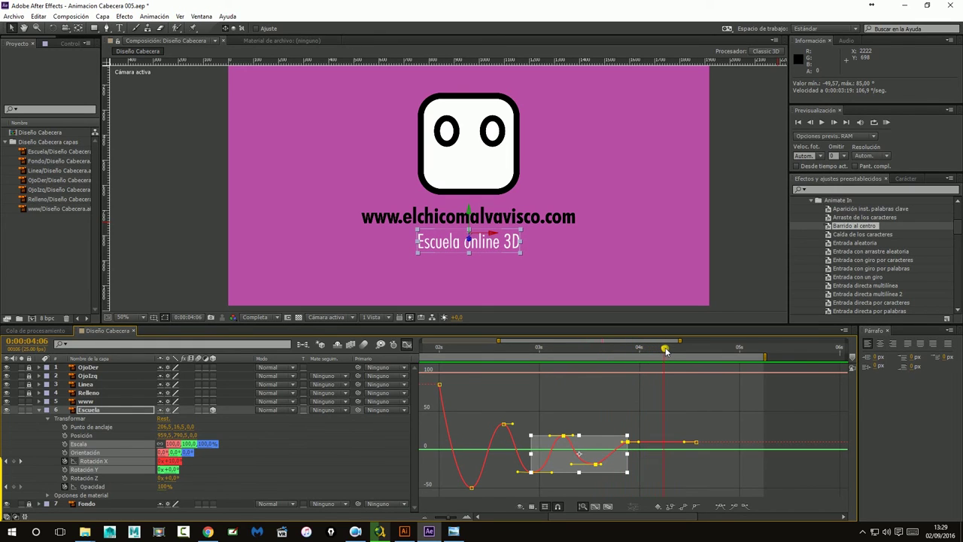
{"action": "left_click_drag", "start_coordinate": [680, 350], "coordinate": [690, 352]}
{"action": "left_click_drag", "start_coordinate": [696, 441], "coordinate": [697, 449]}
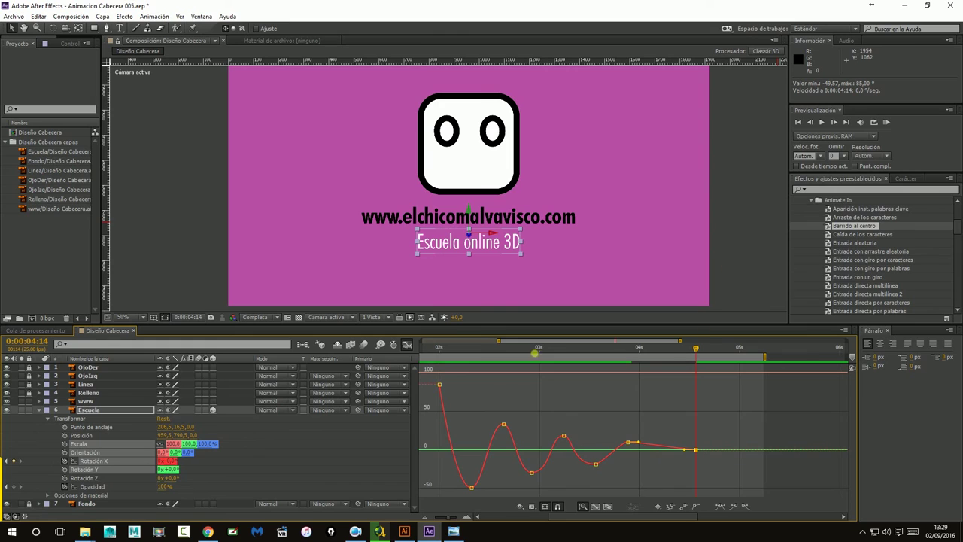
{"action": "left_click", "coordinate": [405, 344]}
{"action": "left_click_drag", "start_coordinate": [704, 464], "coordinate": [696, 465]}
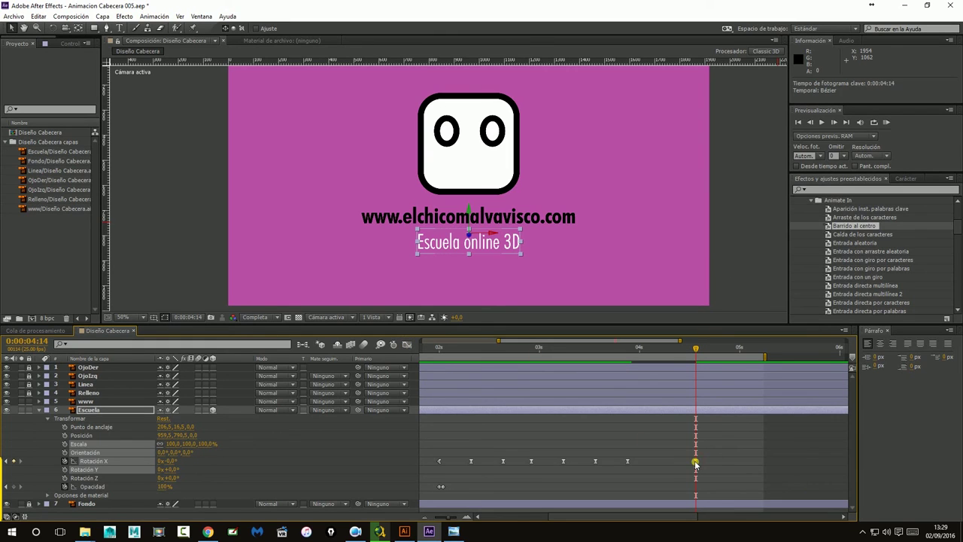
{"action": "mouse_move", "coordinate": [695, 359]}
{"action": "left_mouse_down"}
{"action": "mouse_move", "coordinate": [600, 375]}
{"action": "mouse_move", "coordinate": [695, 384]}
{"action": "left_mouse_up"}
{"action": "left_click", "coordinate": [697, 462]}
{"action": "left_click", "coordinate": [732, 220]}
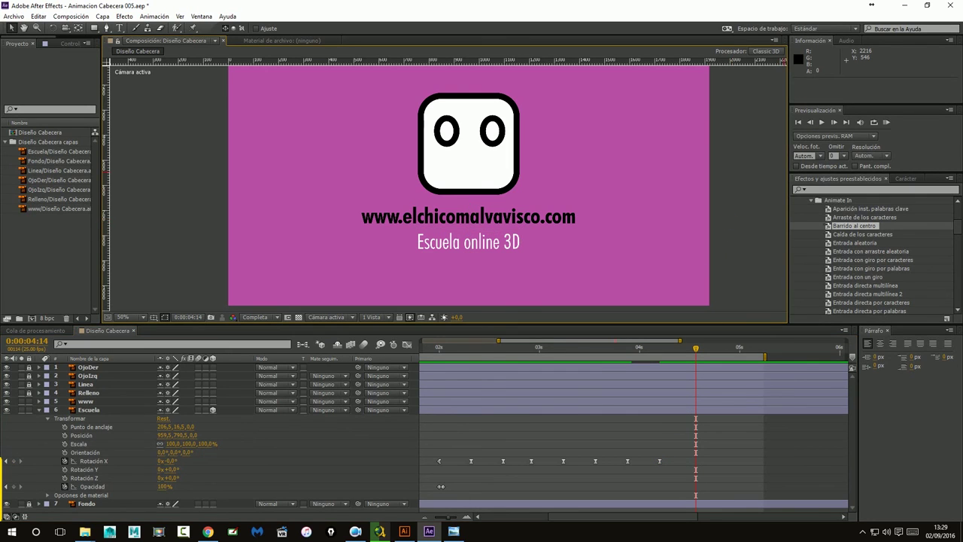